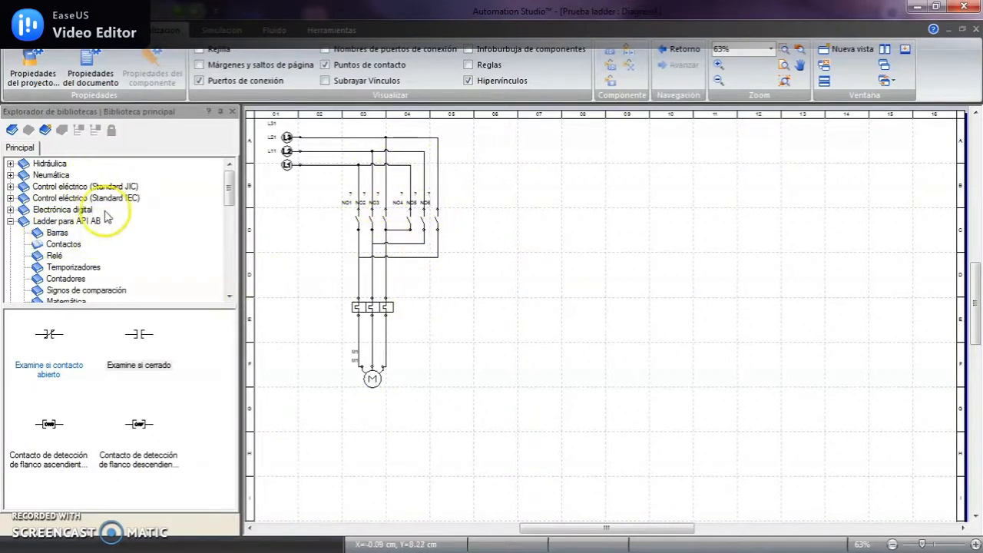
- Place the Barras ladder rails from the Ladder para API AB library in the empty area near the sheet's right edge
left_click(56, 234)
left_click_drag(46, 363, 795, 351)
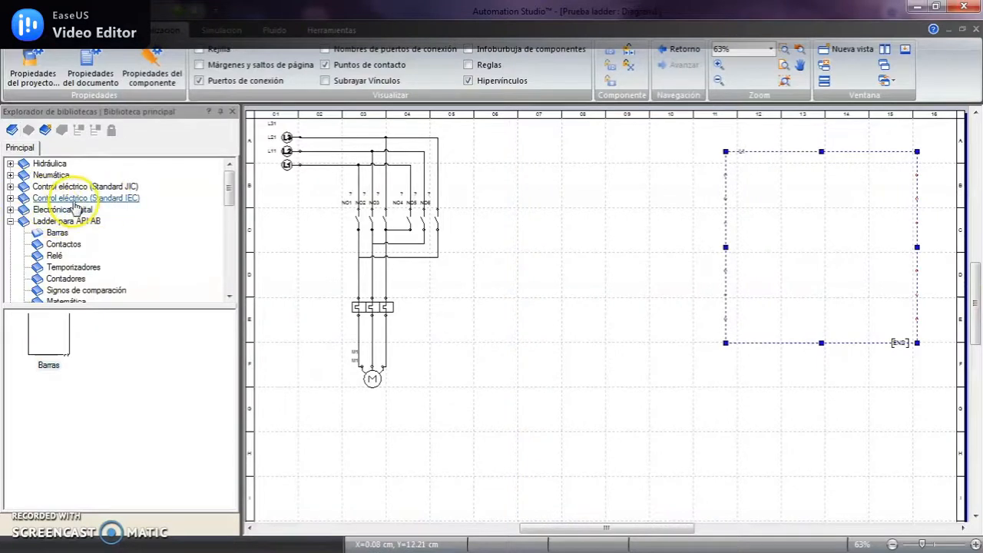
- Place a Tarjeta de entradas API with a Tarjeta de salidas API directly below it, between the motor circuit and the ladder rails
left_click(76, 197)
left_click(11, 197)
scroll(90, 250, "down", 2)
left_click(87, 245)
left_click_drag(49, 335, 594, 233)
left_click_drag(139, 336, 580, 287)
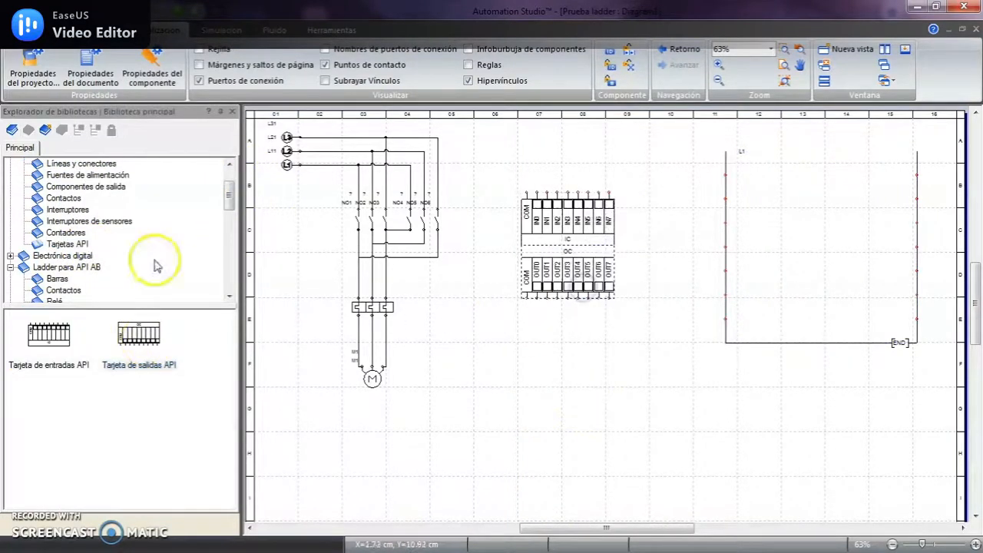
- On the ladder's first rung, place an Examine si cerrado contact at the left rail and an Activación de salida (OTE) coil at the right rail
scroll(851, 231, "up", 2)
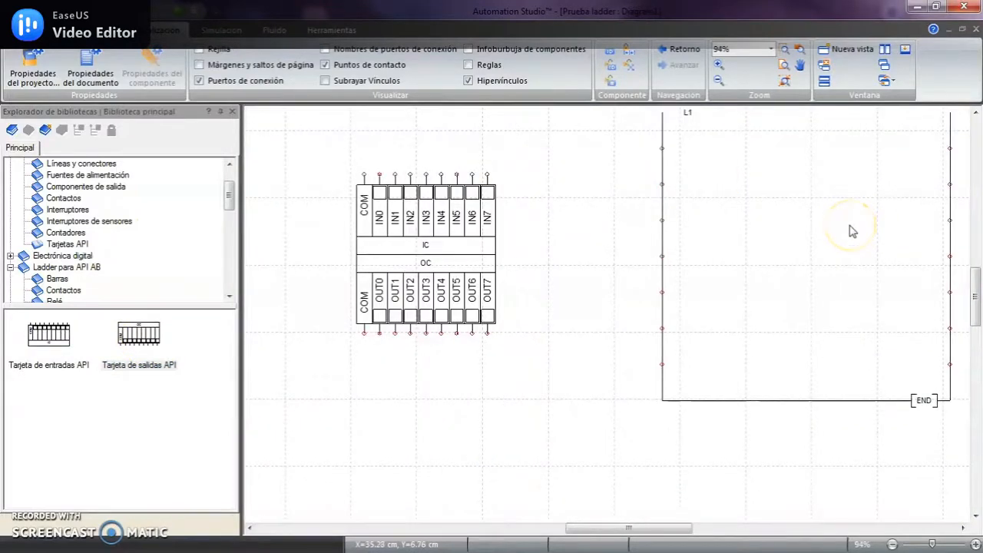
scroll(850, 227, "up", 1)
left_click_drag(850, 229, 627, 307)
scroll(628, 307, "down", 1)
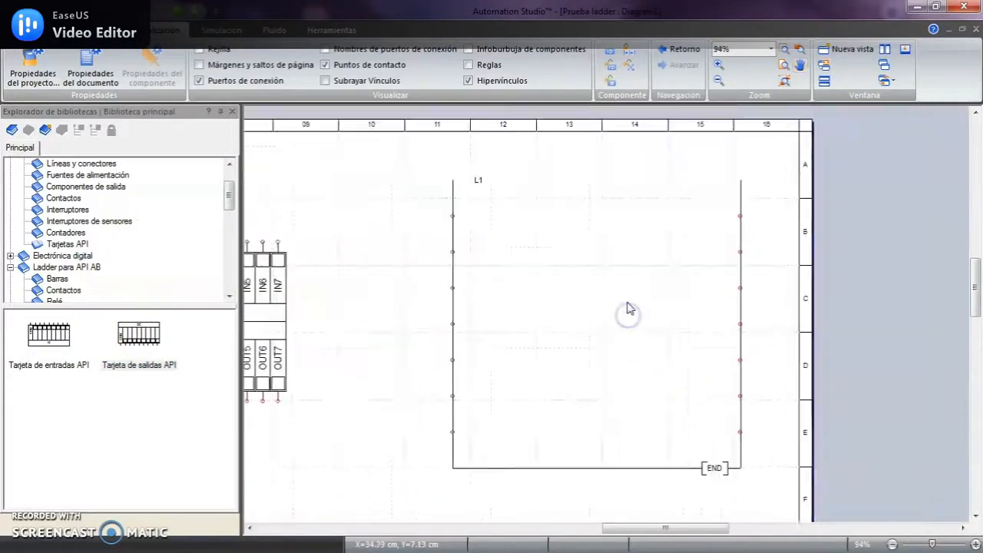
left_click(69, 266)
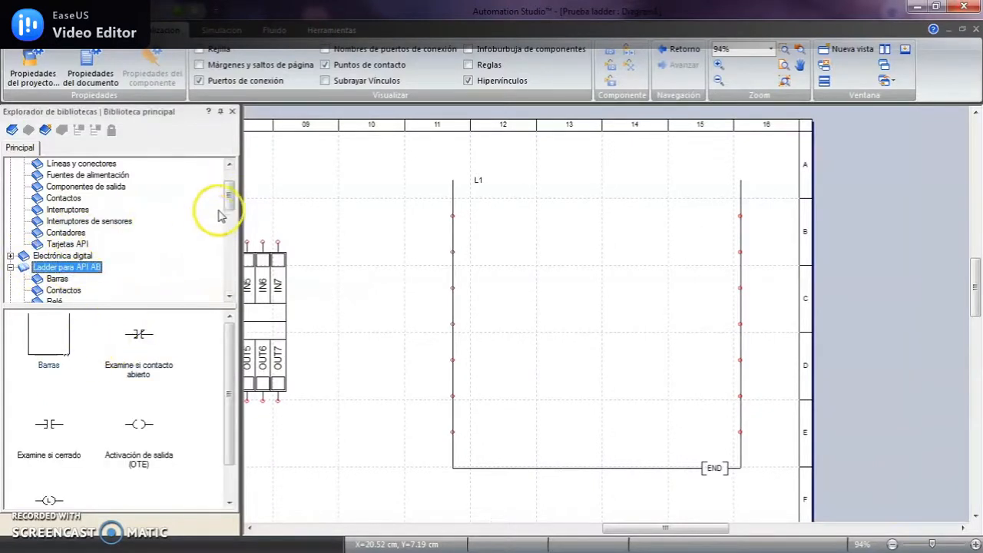
left_click_drag(232, 198, 232, 205)
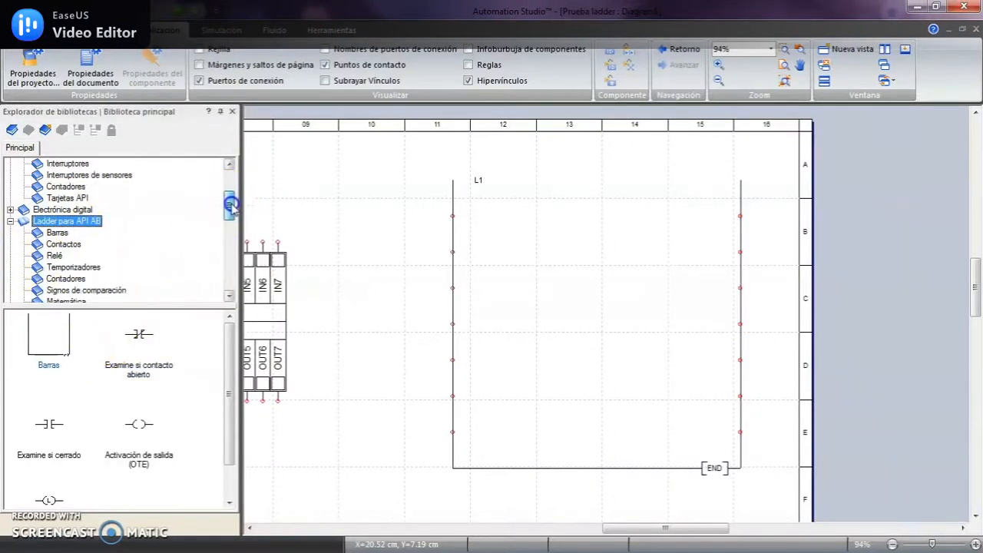
left_click(61, 426)
left_click_drag(61, 424, 517, 214)
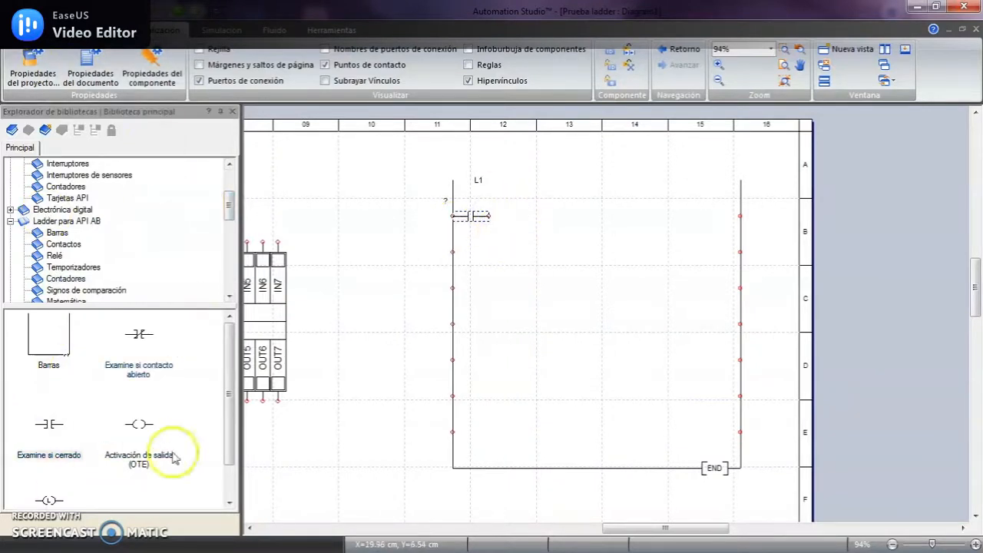
left_click(130, 447)
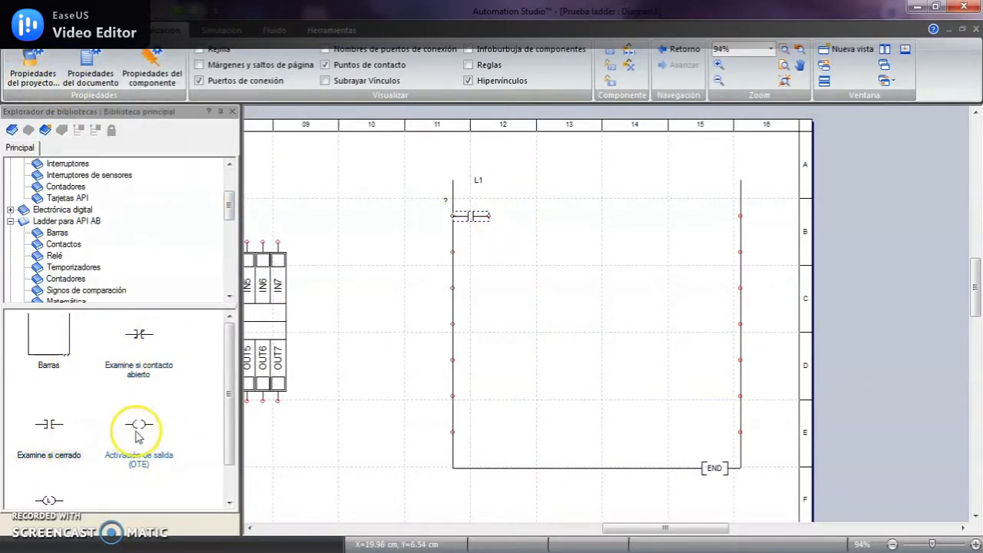
mouse_move(143, 433)
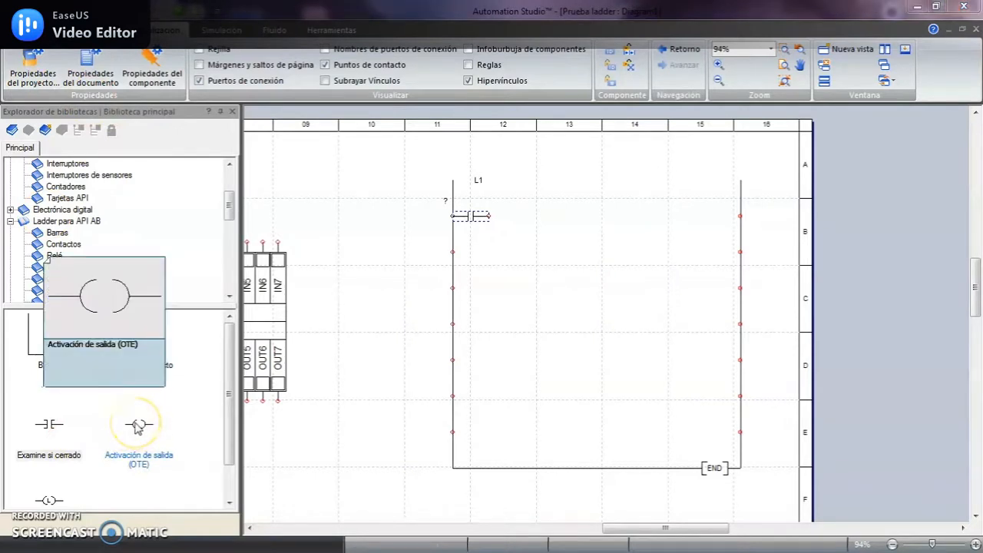
left_click_drag(49, 424, 715, 212)
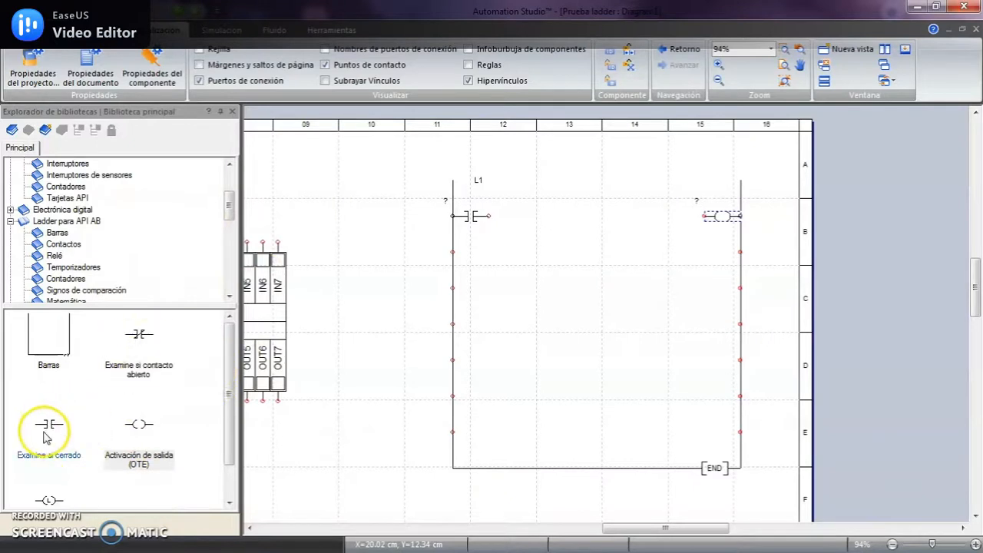
- Add Examine si cerrado contacts on the left rail at rungs two, three and four, and an OTE coil on rung three's right rail
left_click_drag(139, 424, 598, 239)
left_click_drag(464, 263, 462, 262)
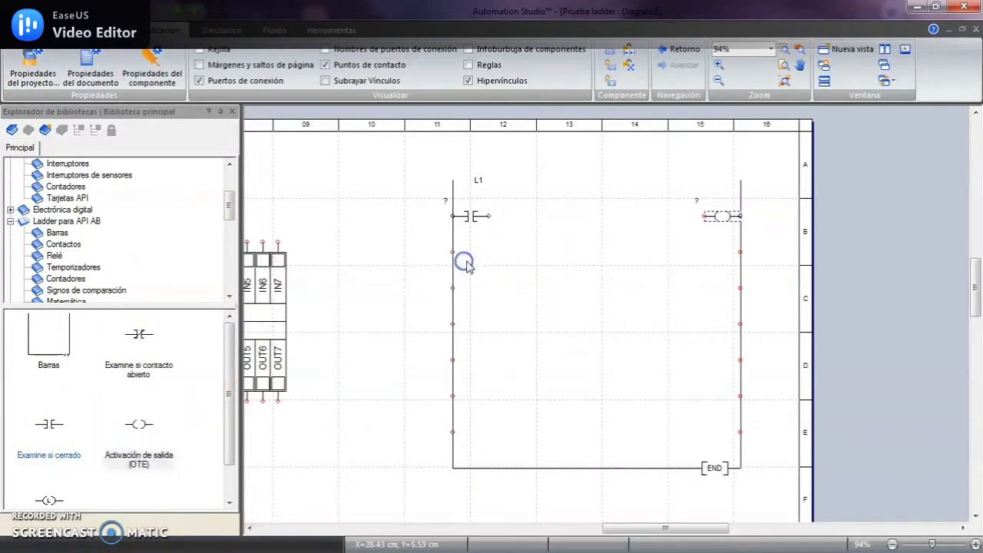
left_click(135, 454)
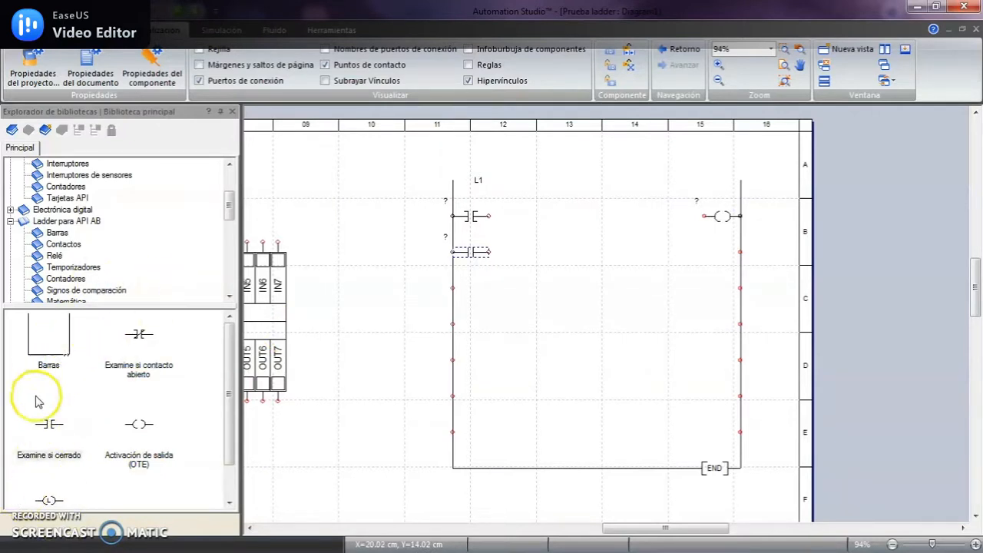
left_click_drag(54, 433, 469, 290)
left_click_drag(62, 451, 154, 423)
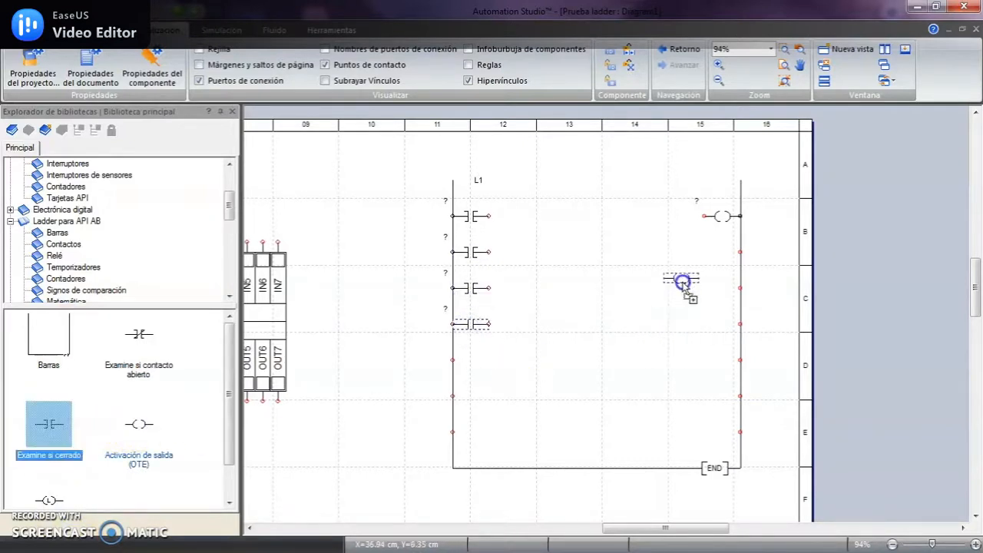
left_click_drag(721, 293, 721, 292)
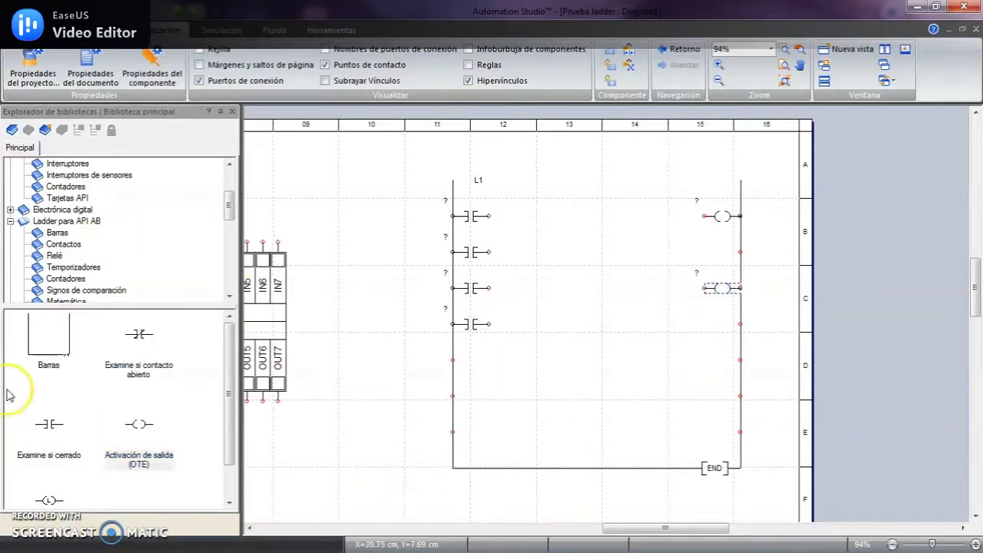
- Place two Examine si contacto abierto contacts in series positions on both the first and third rungs
left_click_drag(139, 424, 542, 301)
left_click_drag(141, 335, 560, 219)
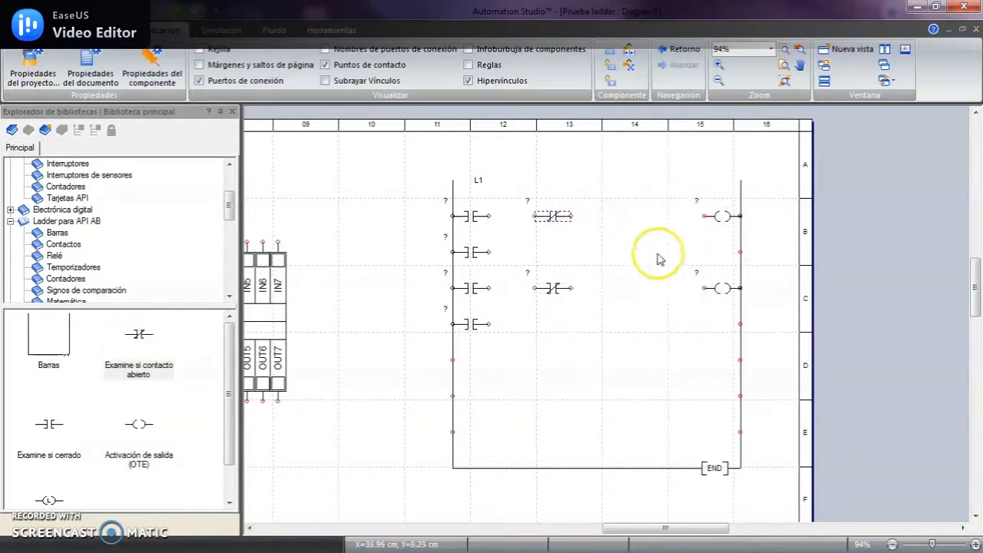
left_click_drag(142, 334, 634, 215)
left_click(137, 338)
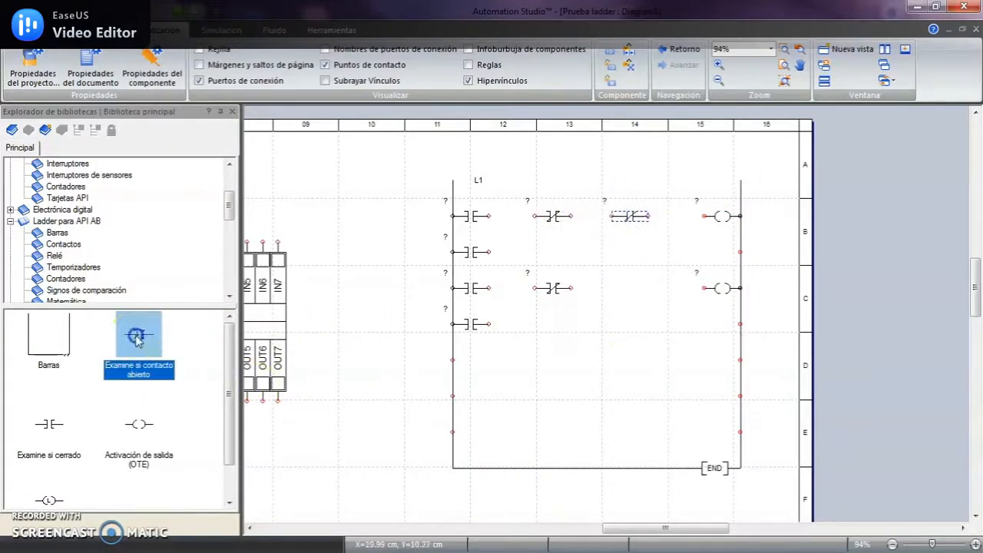
left_click_drag(628, 289, 629, 290)
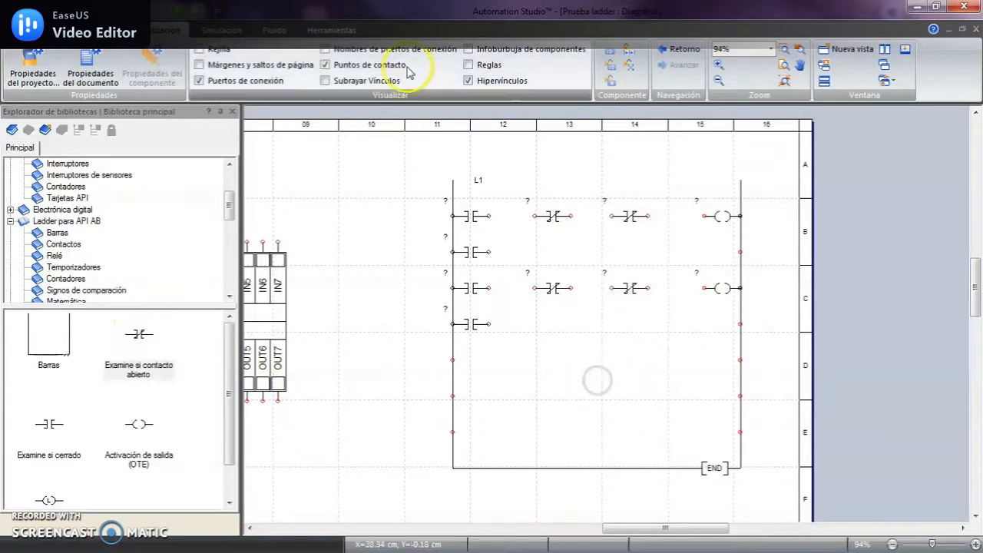
- Wire the contacts and coil in series on rungs one and three, connecting the contacts on rungs two and four as parallel branches
left_click_drag(975, 275, 977, 273)
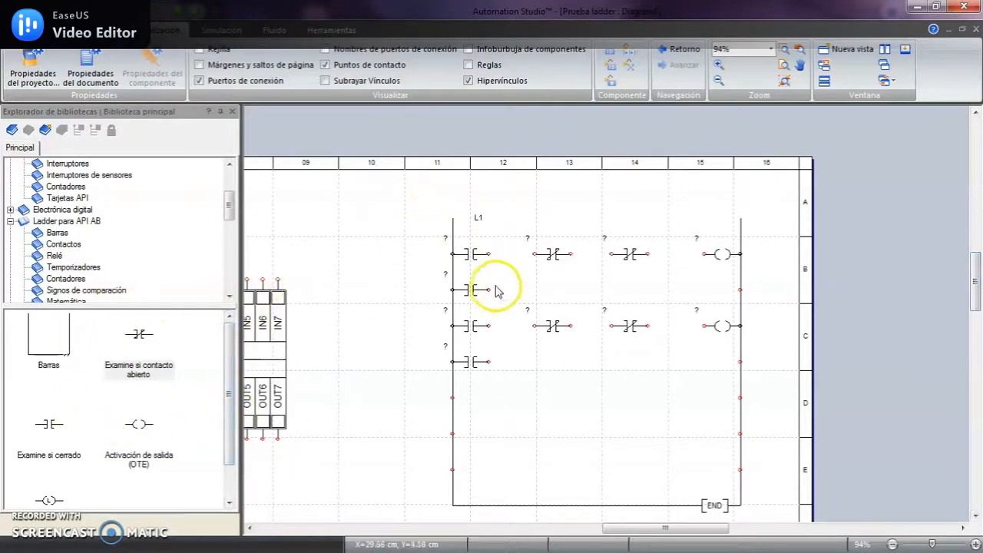
left_click_drag(490, 290, 611, 254)
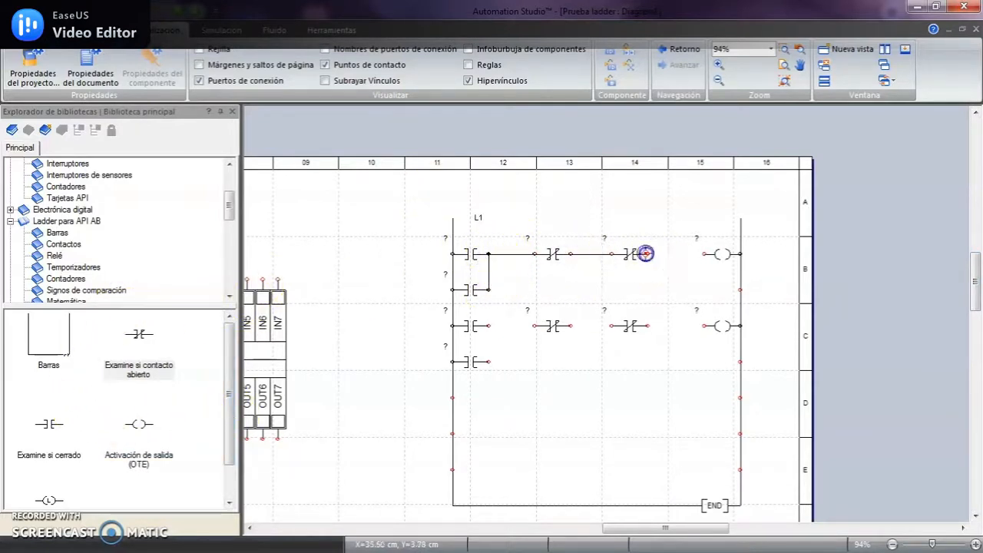
left_click_drag(490, 327, 534, 326)
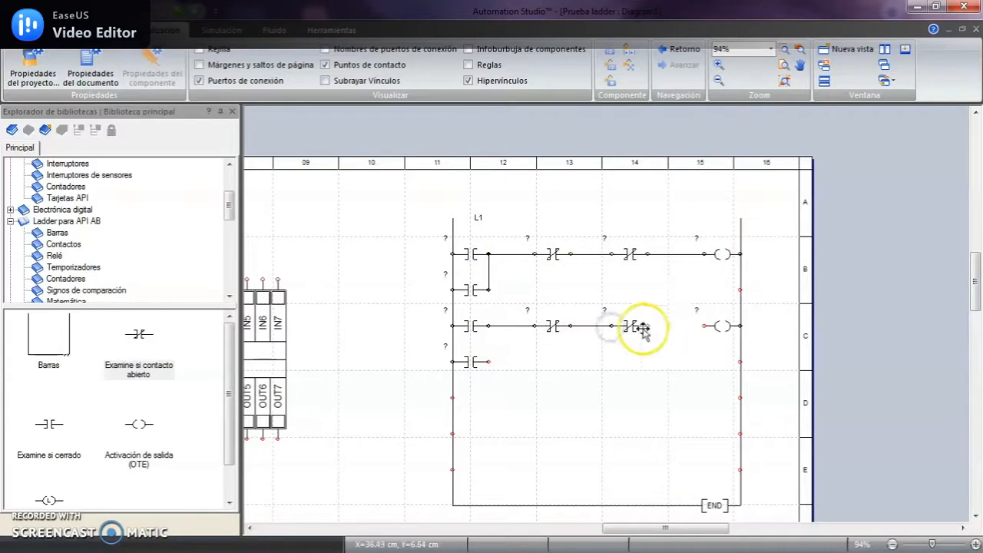
left_click_drag(643, 328, 703, 327)
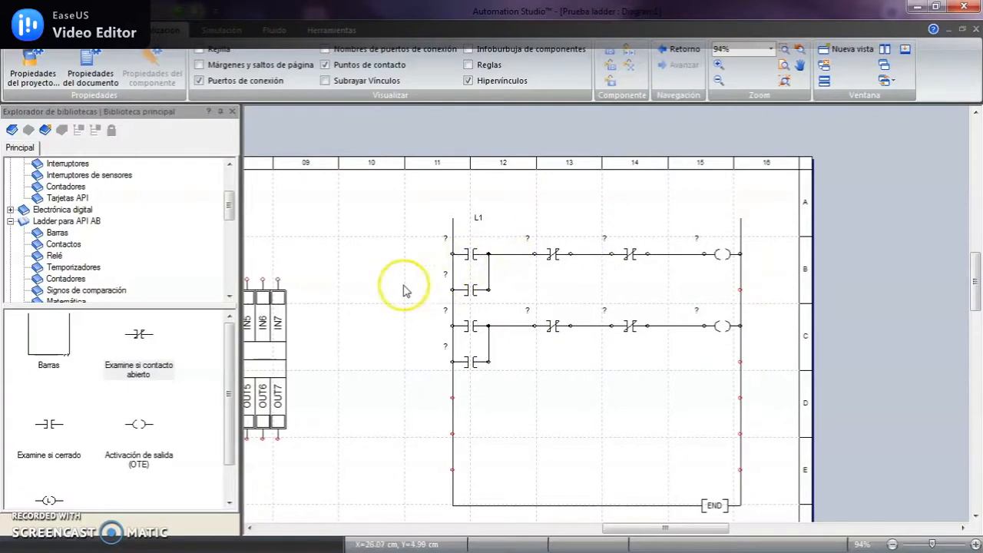
- Associate the first rung's left contact with the input card variable IN0
left_click_drag(391, 282, 550, 245)
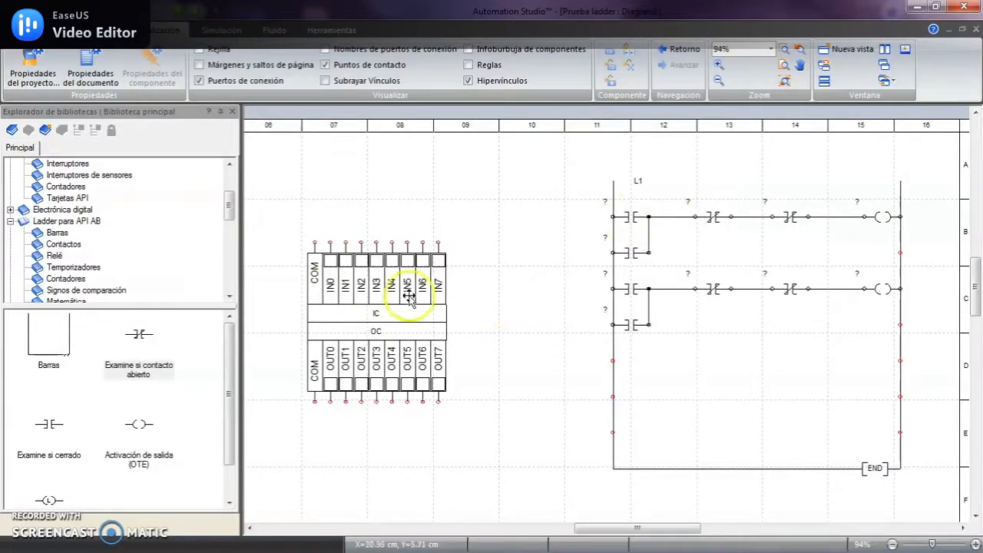
double_click(631, 219)
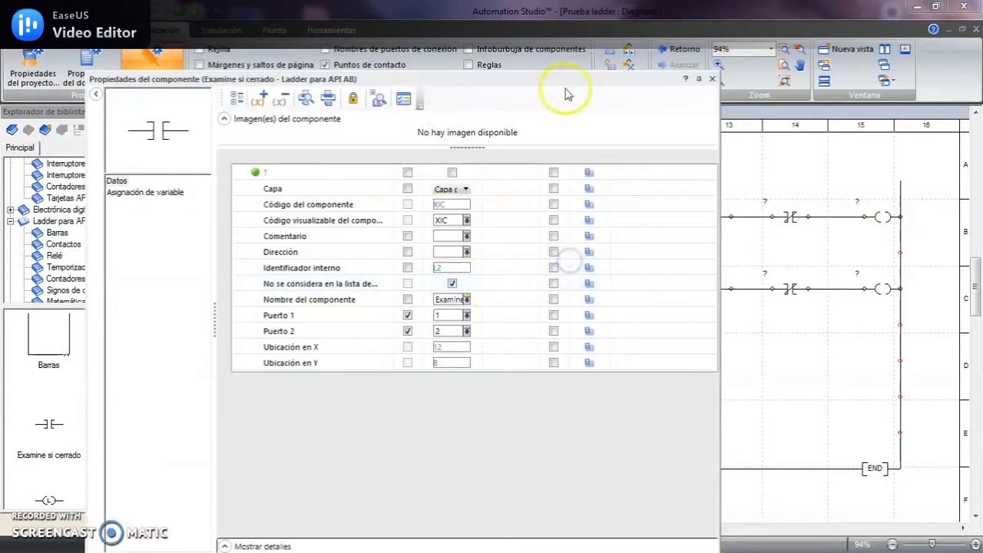
left_click(150, 192)
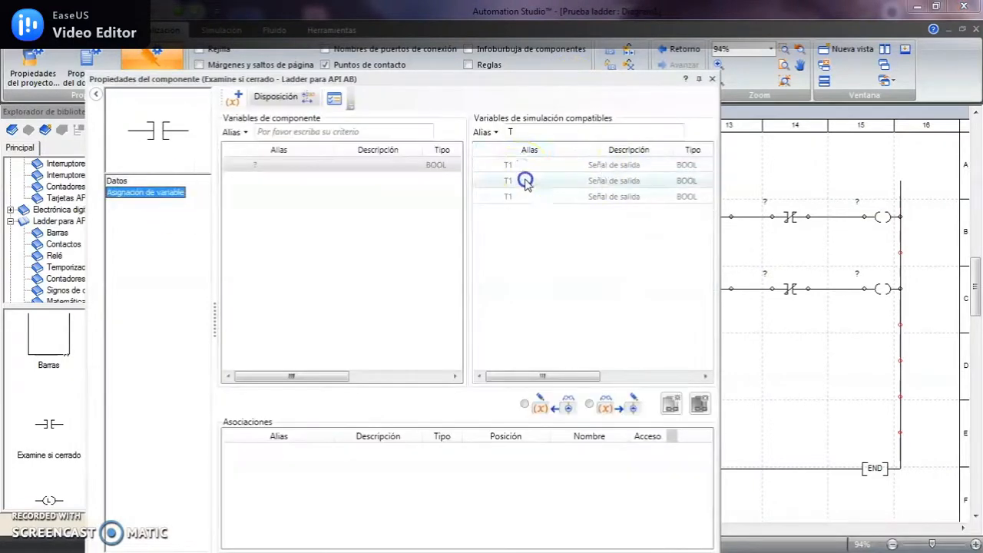
key("BackSpace")
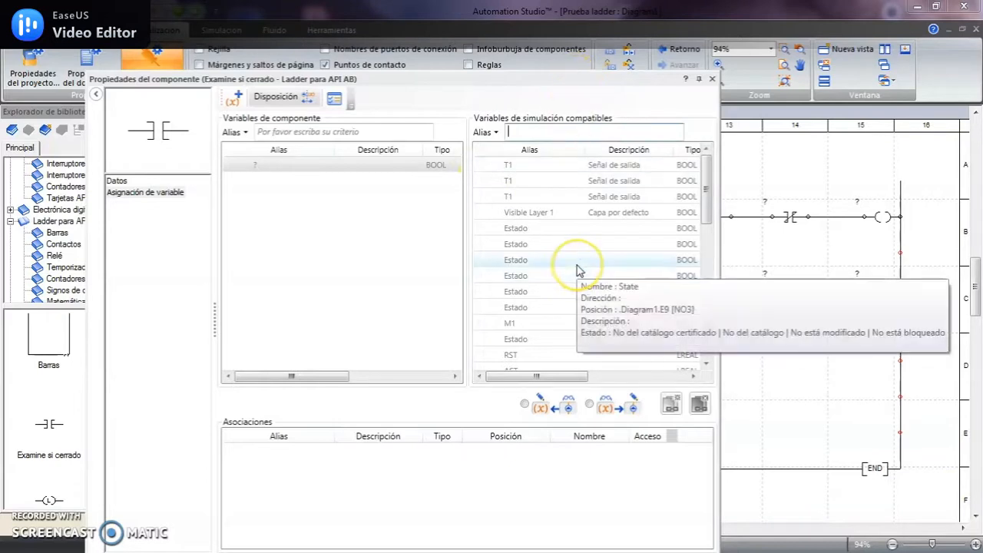
type("in")
left_click(539, 162)
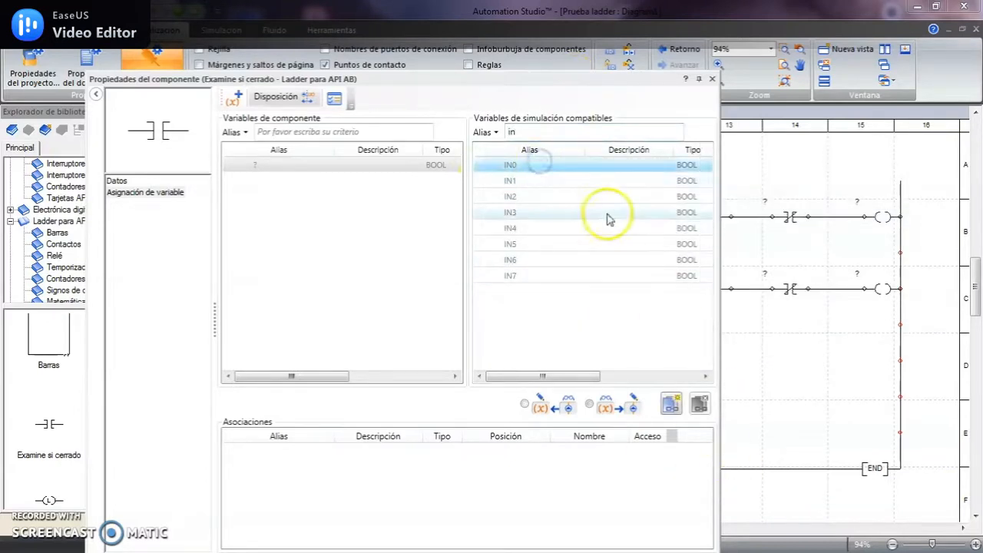
left_click(671, 405)
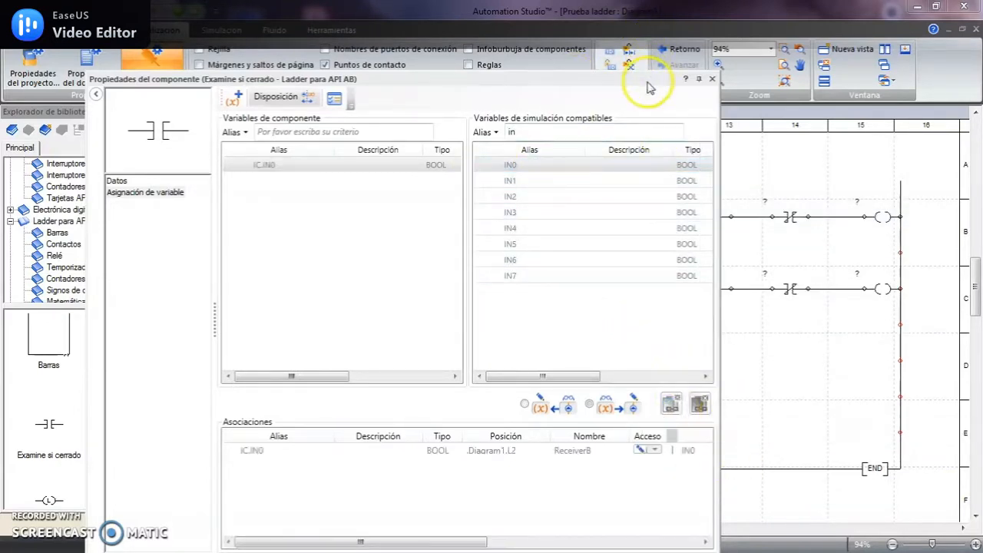
- Associate the first rung's OTE coil with the output card variable OUT0
left_click_drag(647, 86, 509, 83)
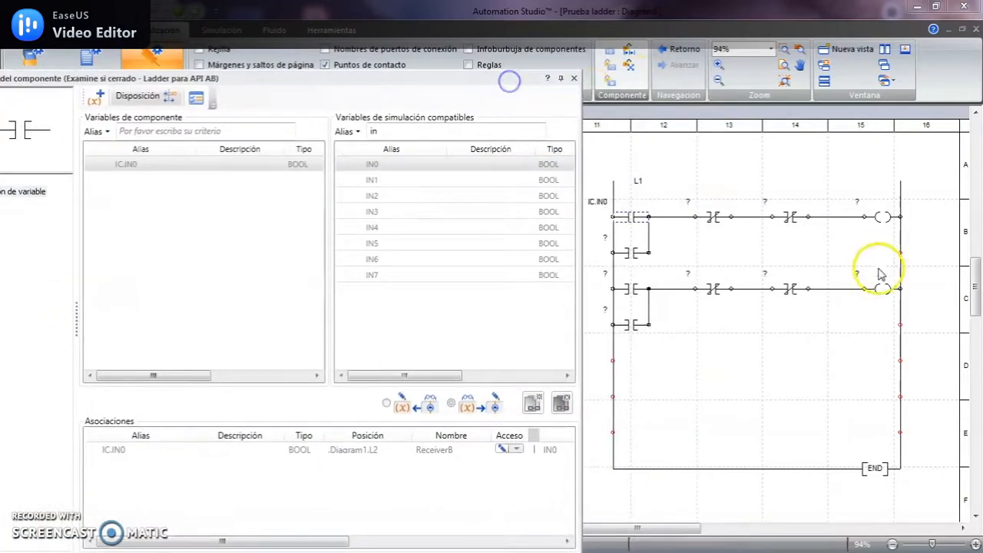
left_click(880, 218)
left_click(386, 134)
type("in")
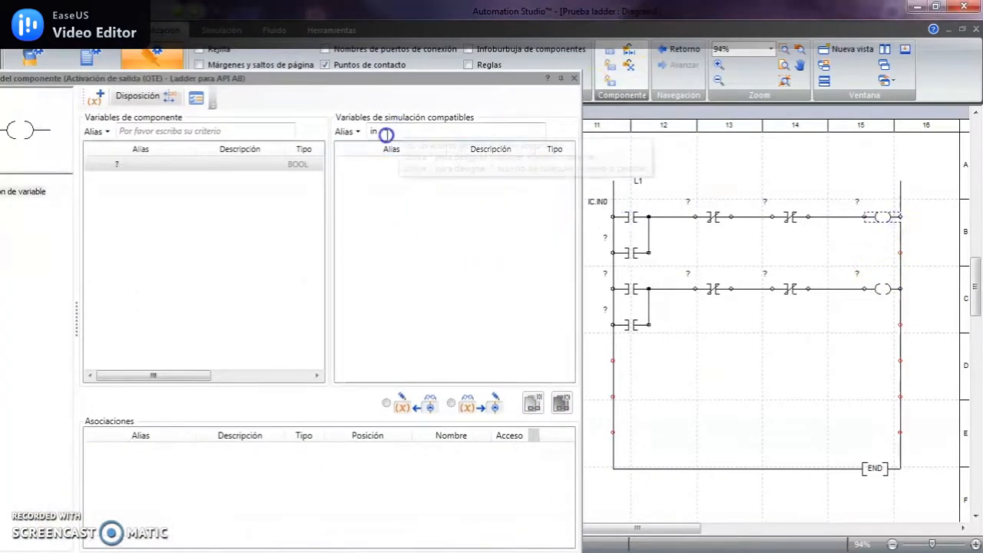
key("BackSpace")
key("BackSpace")
type("o")
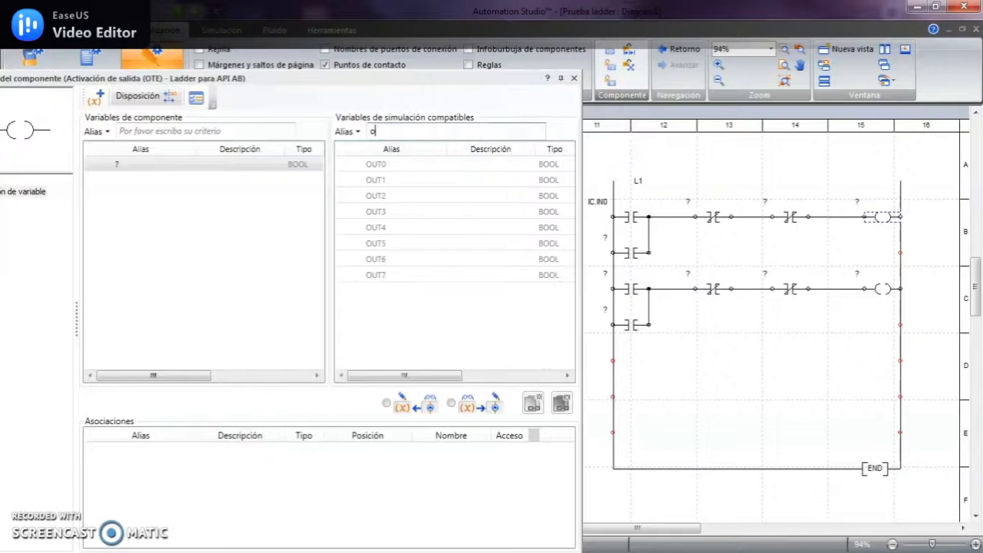
left_click(388, 166)
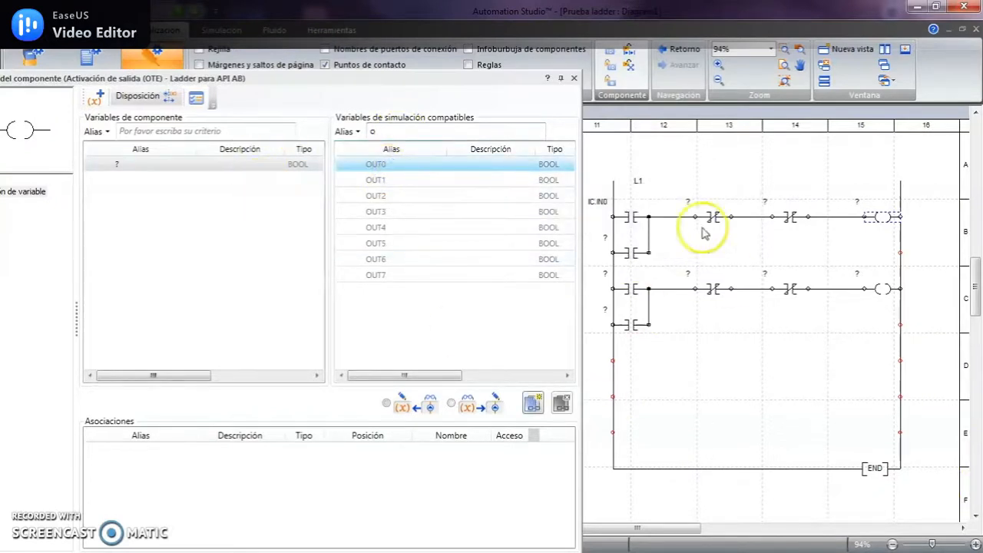
left_click(534, 403)
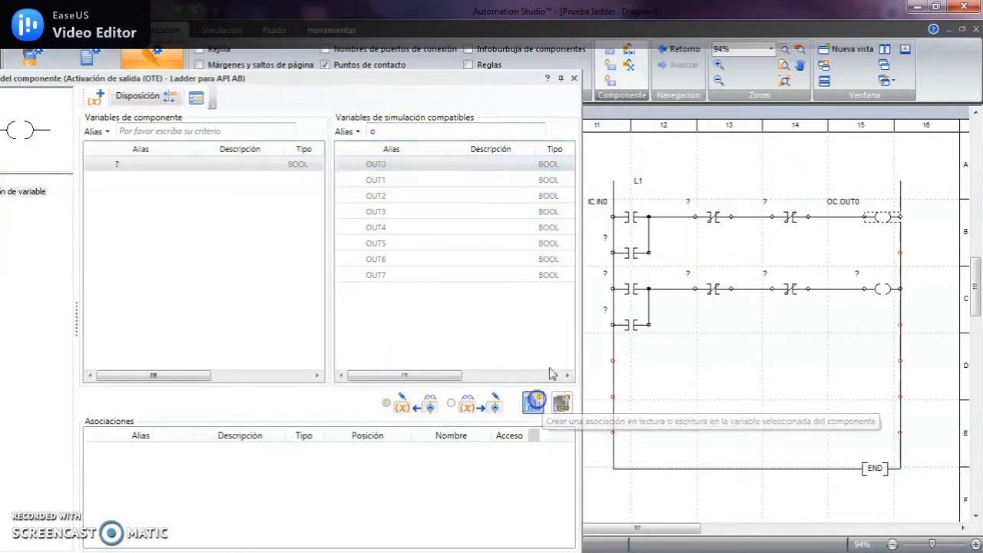
- Associate the parallel contact on the second rung with the first coil's variable OC.OUT0
left_click(630, 253)
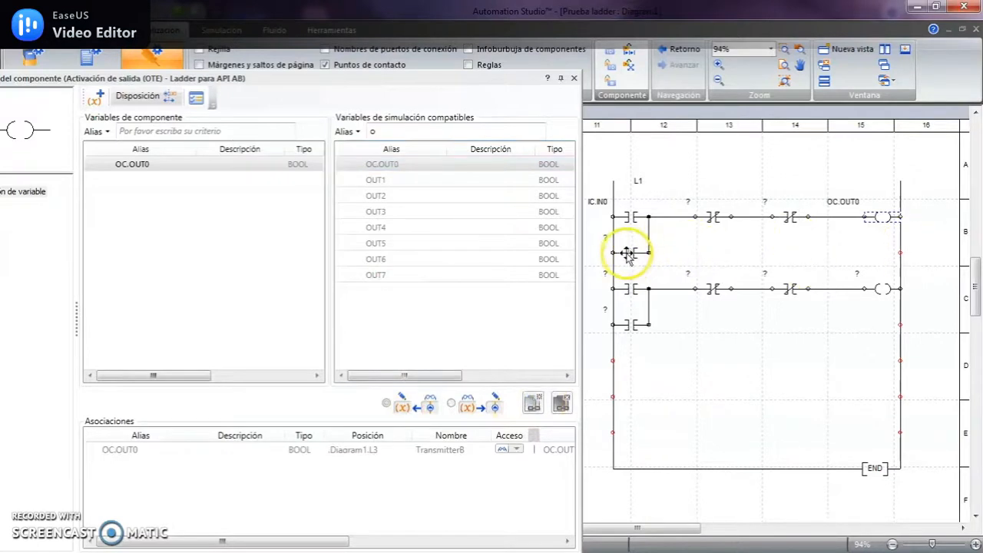
left_click(400, 127)
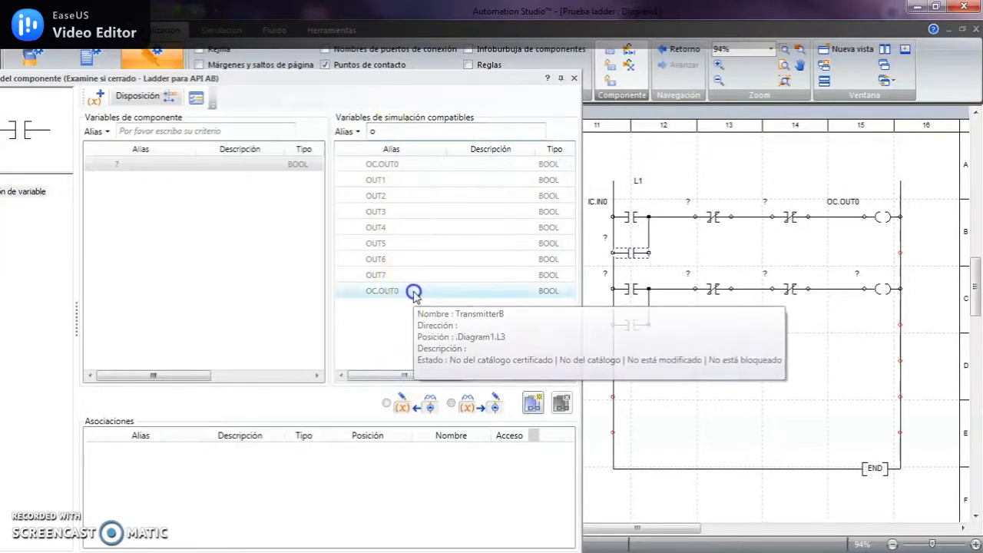
left_click(412, 292)
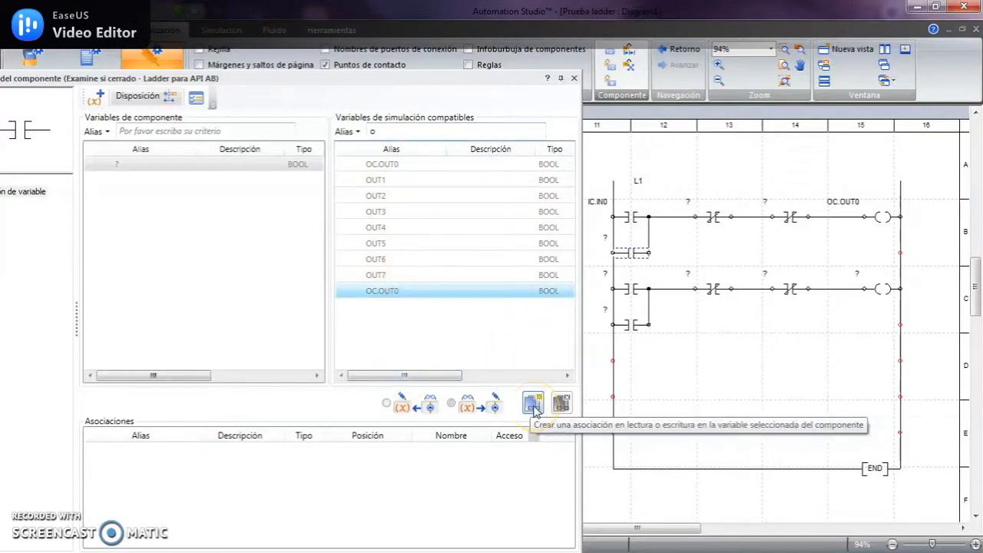
left_click(534, 404)
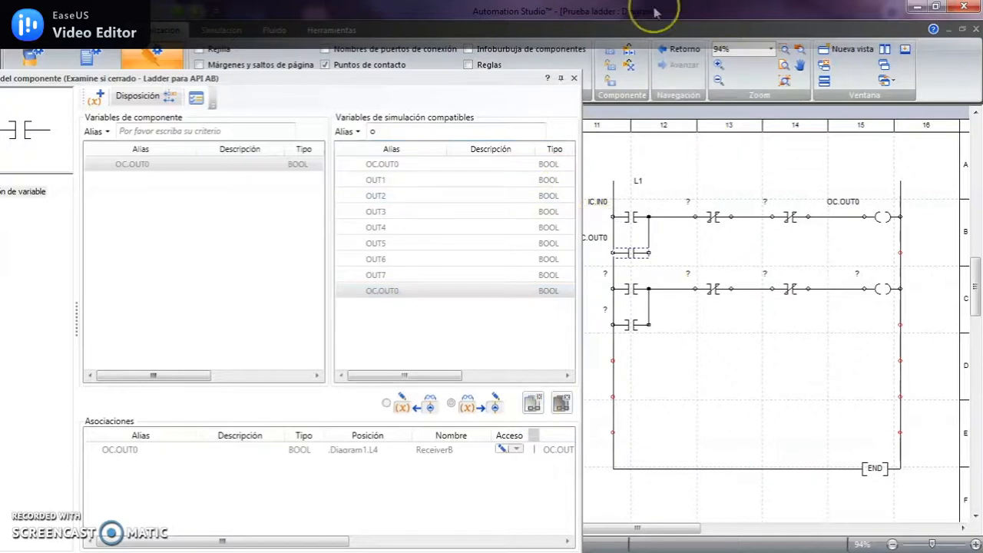
- Associate the third rung's left contact with the input card variable IN2
left_click(642, 301)
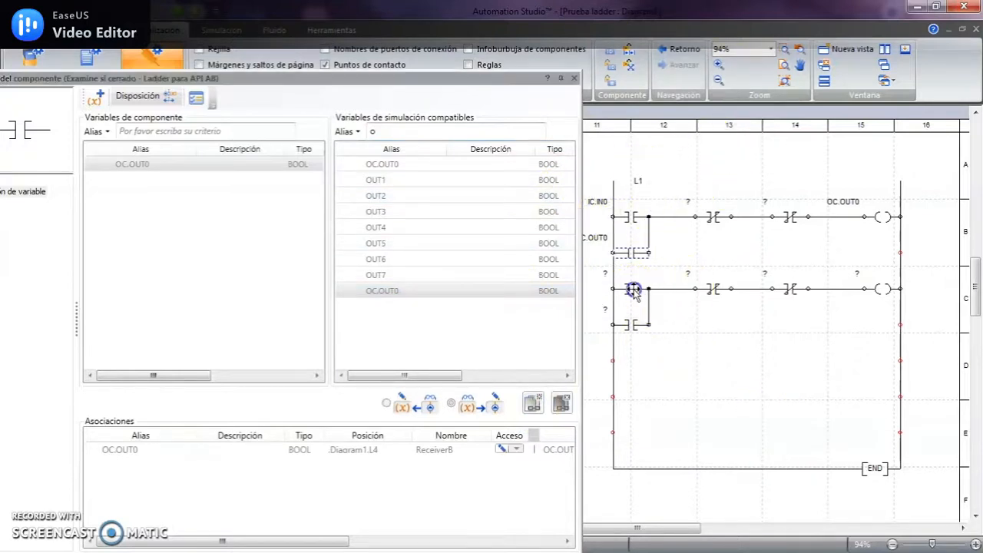
left_click(391, 131)
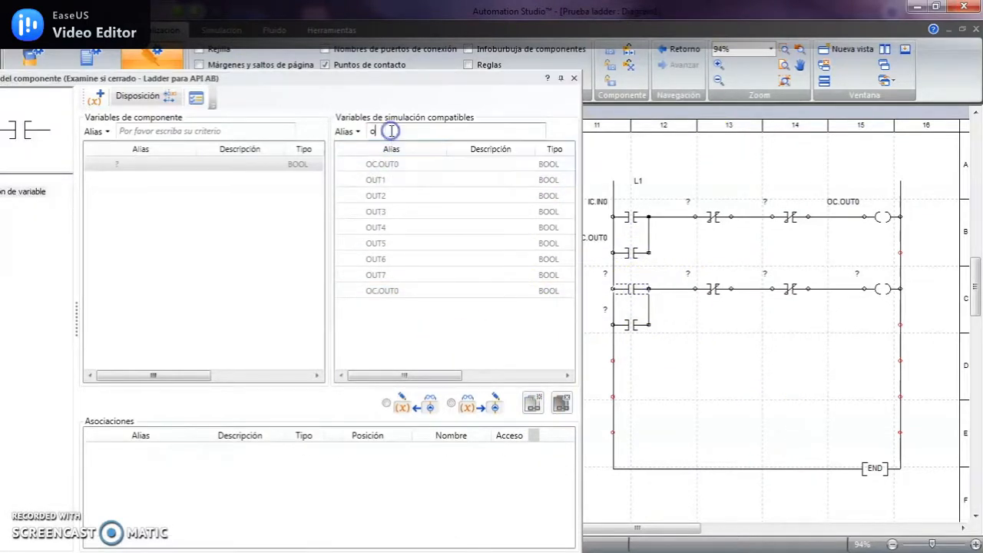
key("BackSpace")
type("i")
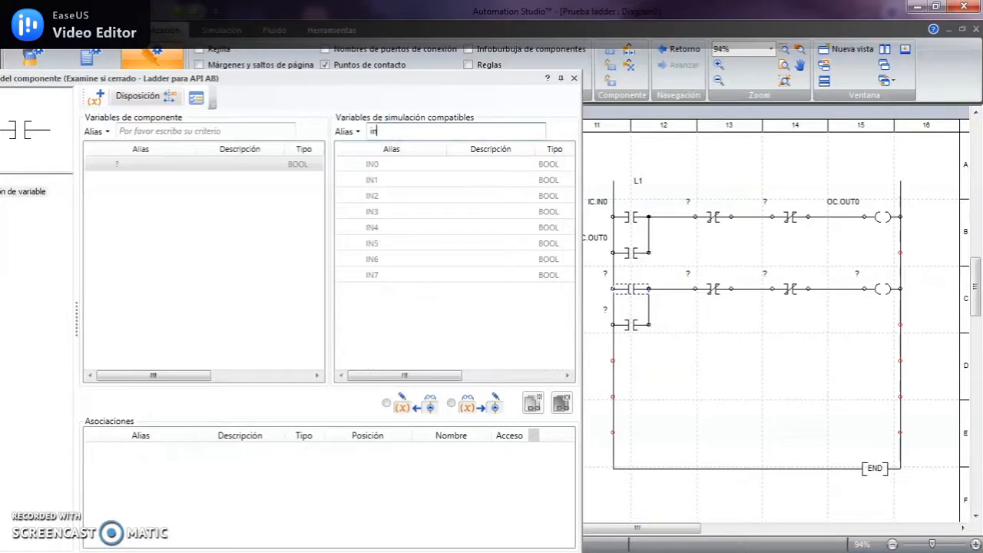
type("n")
left_click(384, 192)
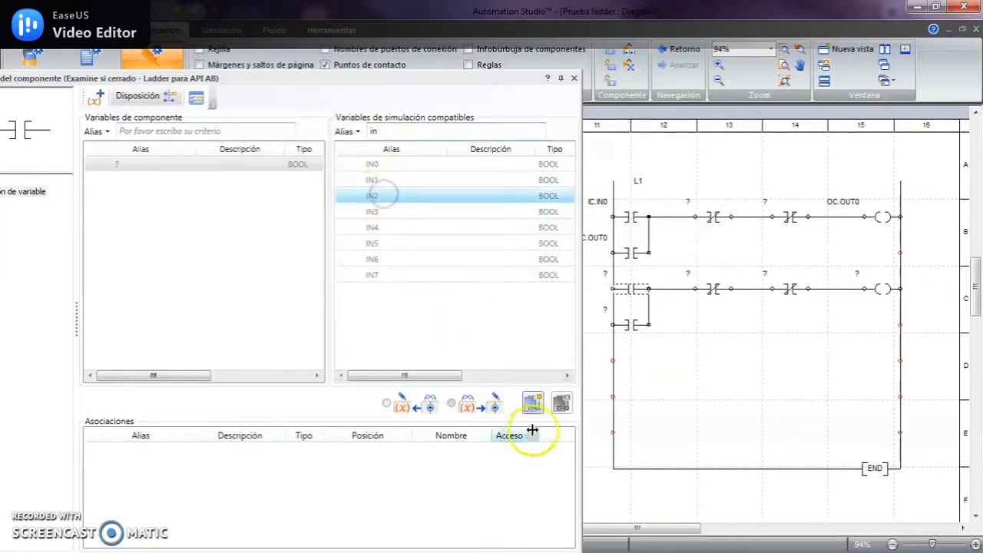
left_click(536, 403)
- Associate the third rung's OTE coil with the output card variable OUT2
left_click(884, 289)
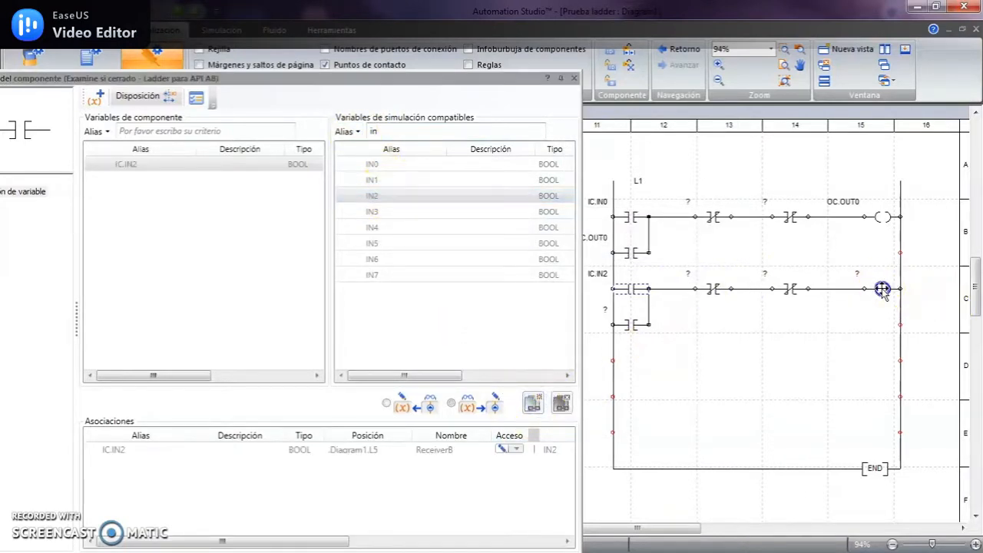
left_click(445, 131)
key("BackSpace")
key("BackSpace")
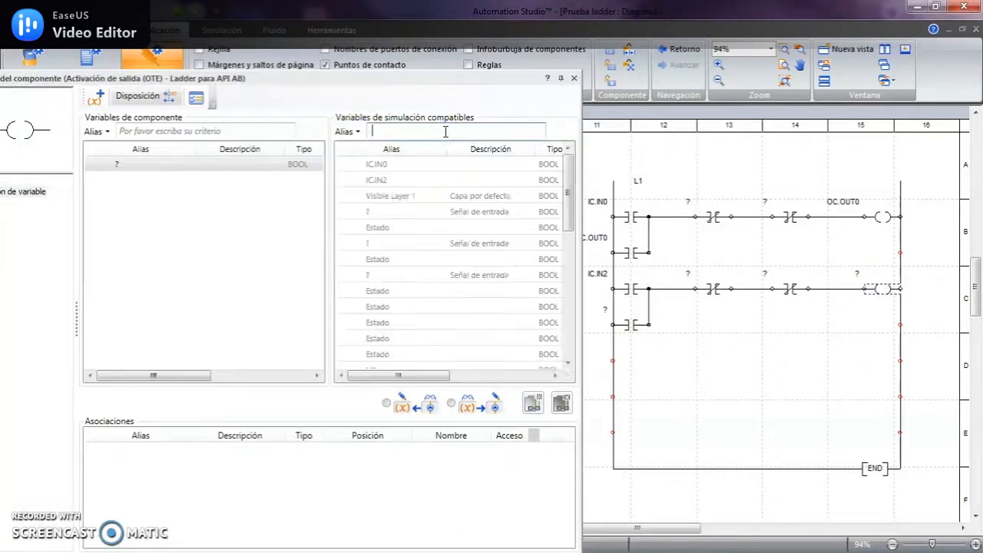
type("o")
left_click(386, 195)
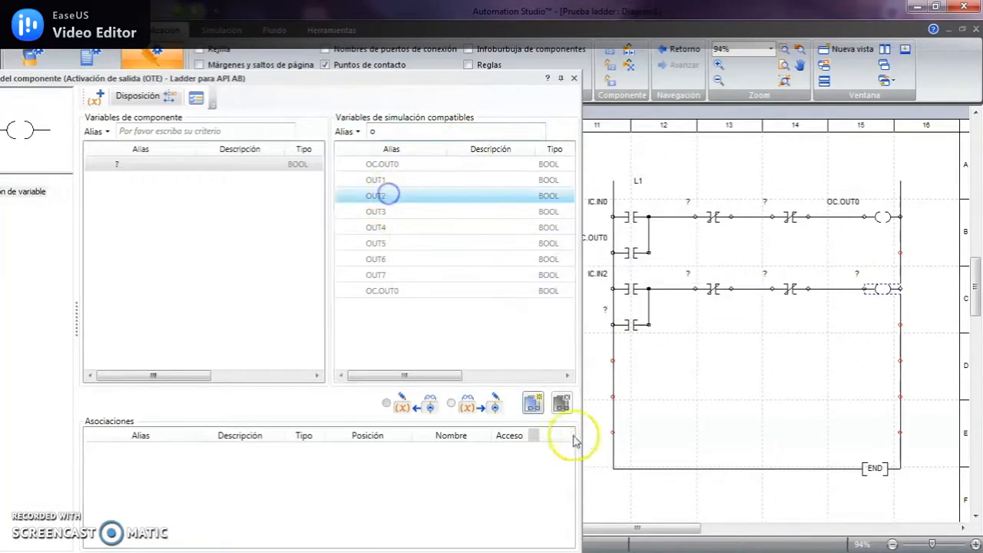
left_click(533, 404)
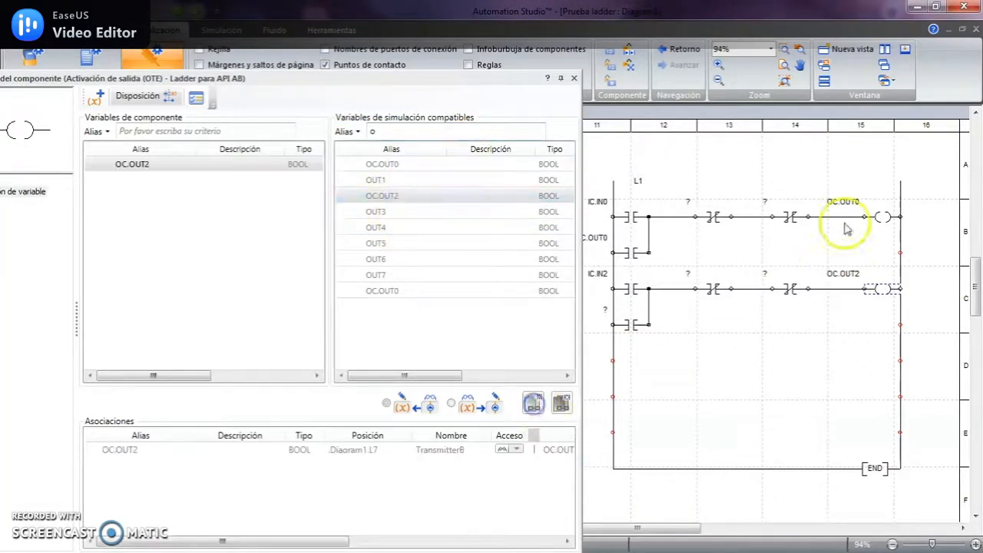
- Associate the parallel contact on the fourth rung with the second coil's variable OC.OUT2
left_click(633, 326)
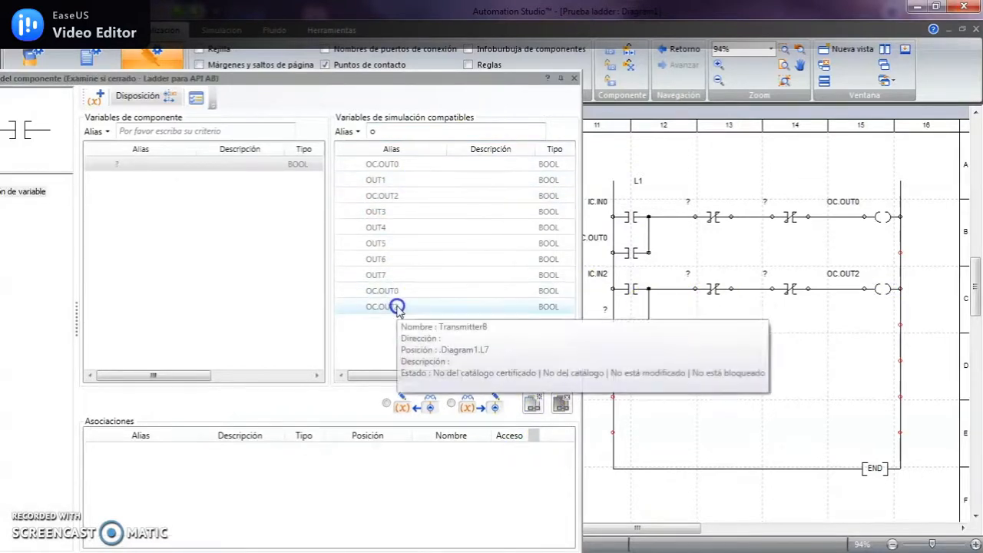
left_click(395, 306)
left_click(533, 403)
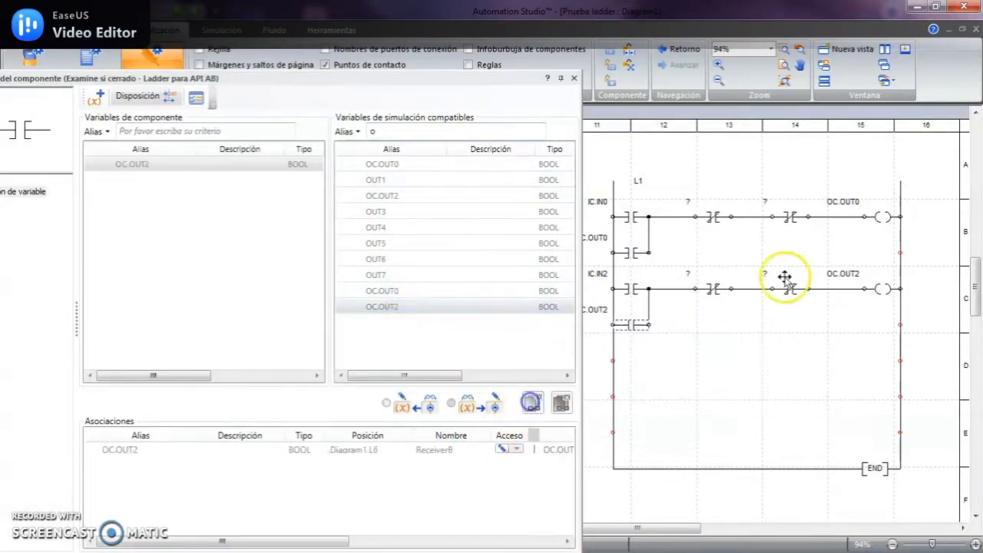
- Associate the first normally closed contact on rung three with OC.OUT0 and the one on rung one with OC.OUT2
left_click(708, 289)
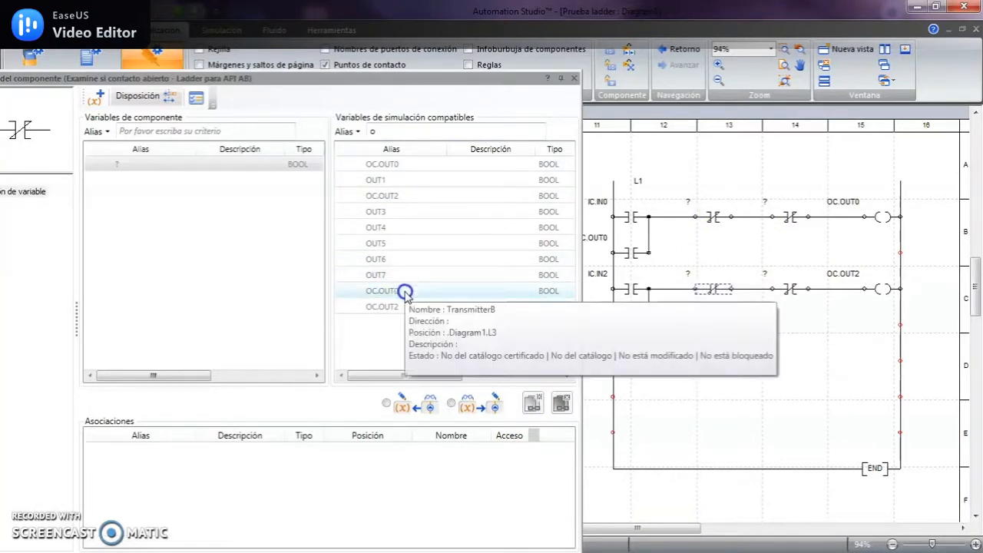
left_click(404, 292)
left_click(533, 404)
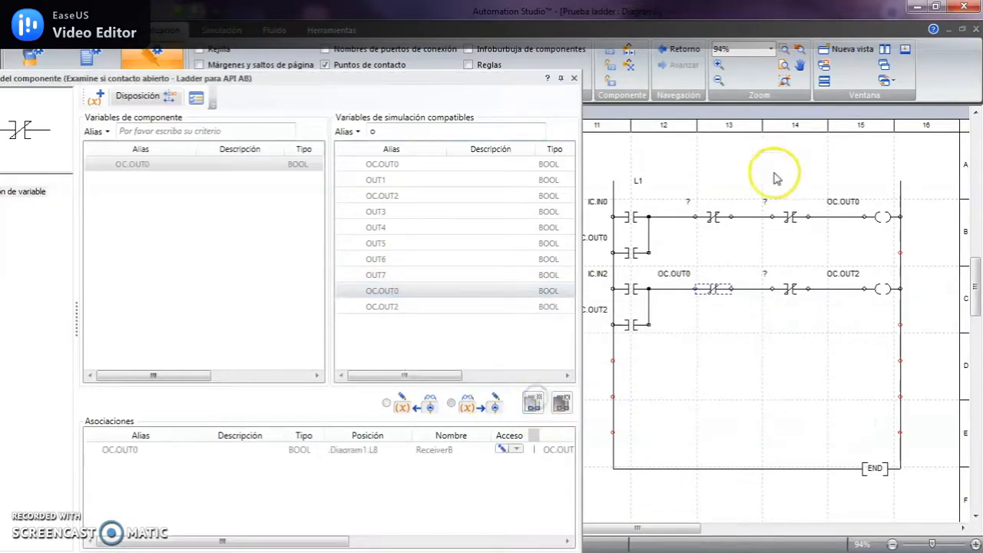
left_click(716, 219)
left_click(408, 307)
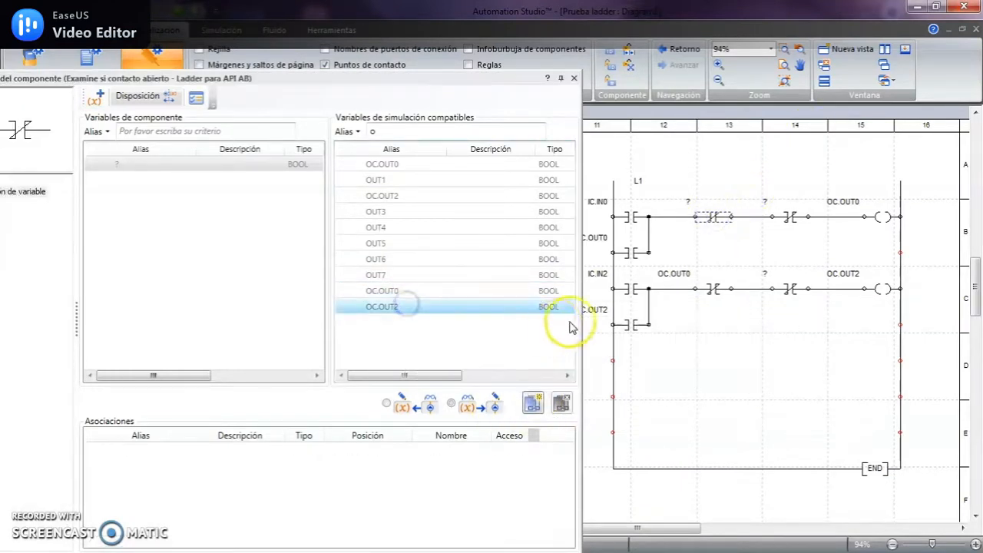
left_click(533, 403)
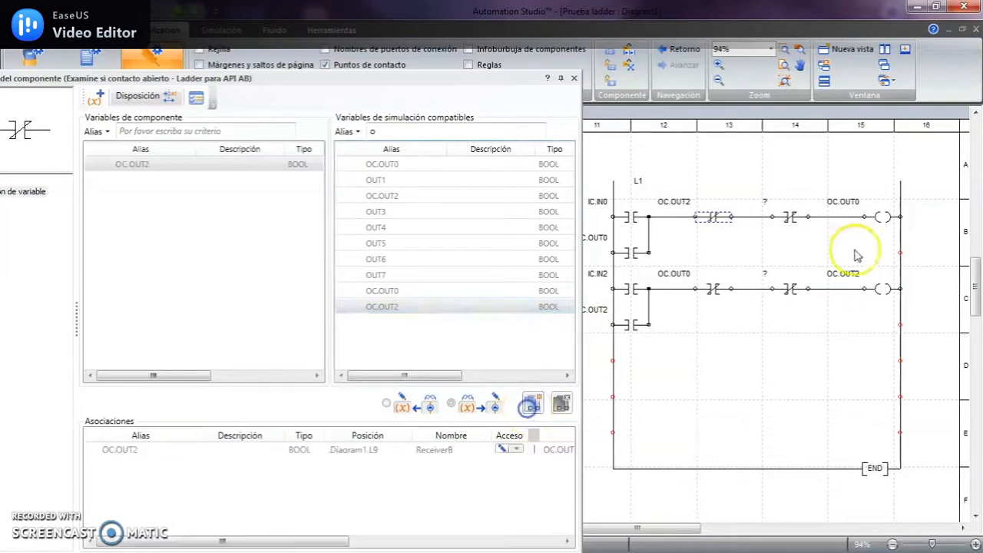
- Associate the second normally closed contact on both rungs one and three with input variable IN7, and close the component properties
left_click(790, 217)
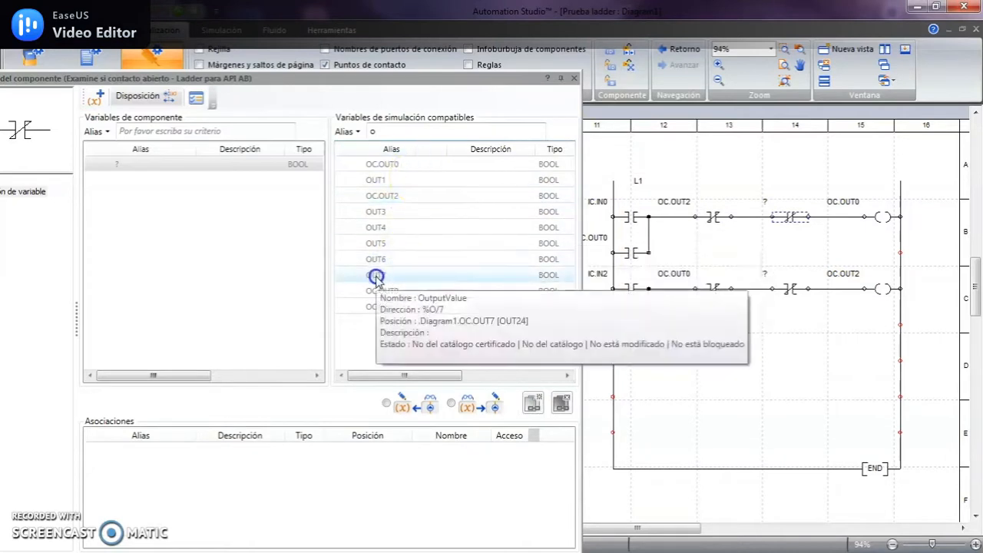
left_click(408, 129)
type("o")
key("BackSpace")
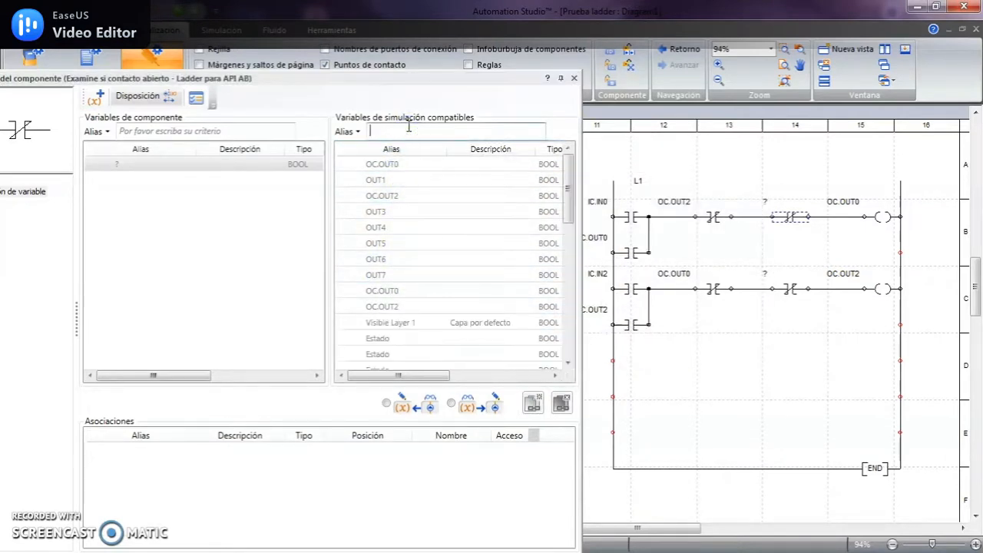
type("i")
left_click(379, 278)
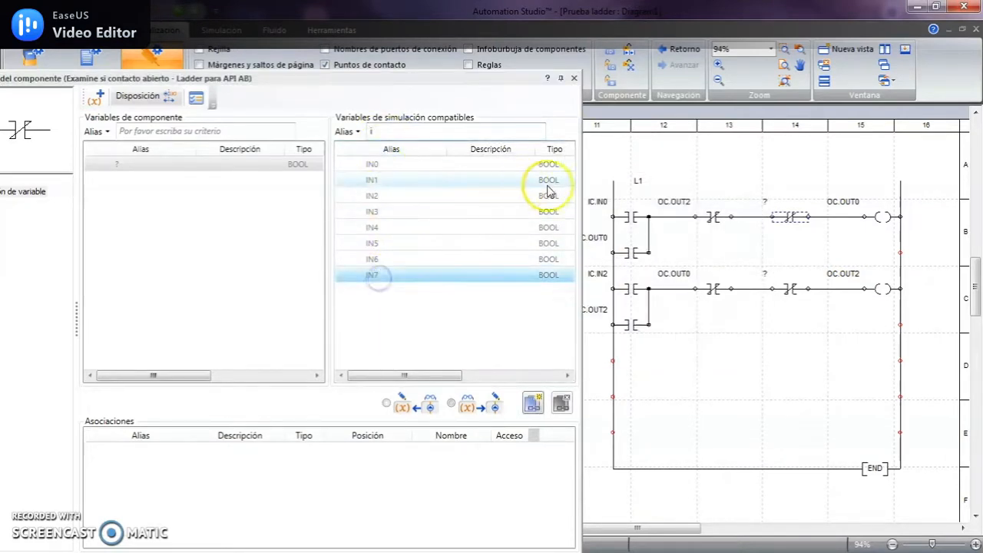
left_click(533, 406)
left_click(784, 296)
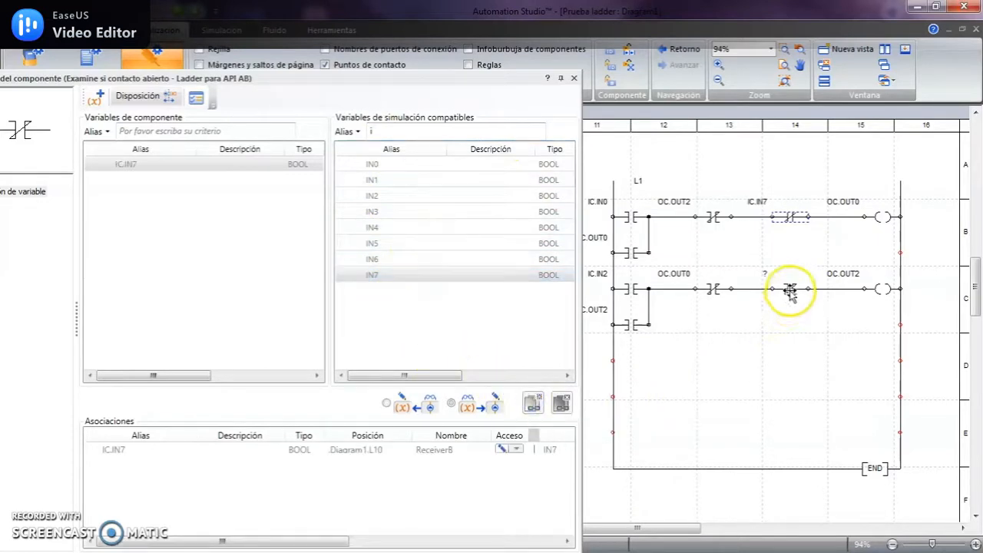
left_click(417, 278)
left_click(532, 404)
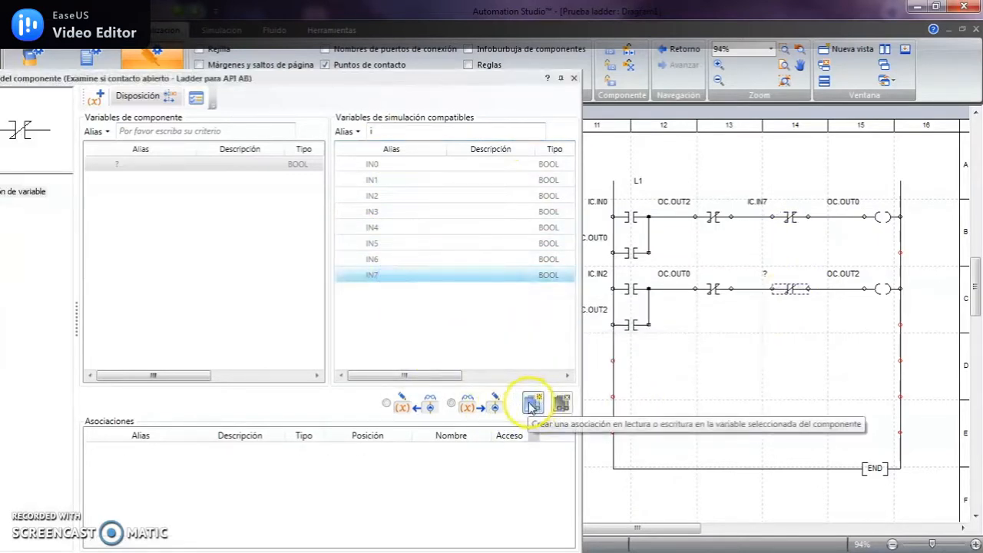
left_click(574, 79)
- Place 24V sources above the input card and below the output card, and connect a neutral to each card's COM terminal
left_click_drag(505, 279, 789, 254)
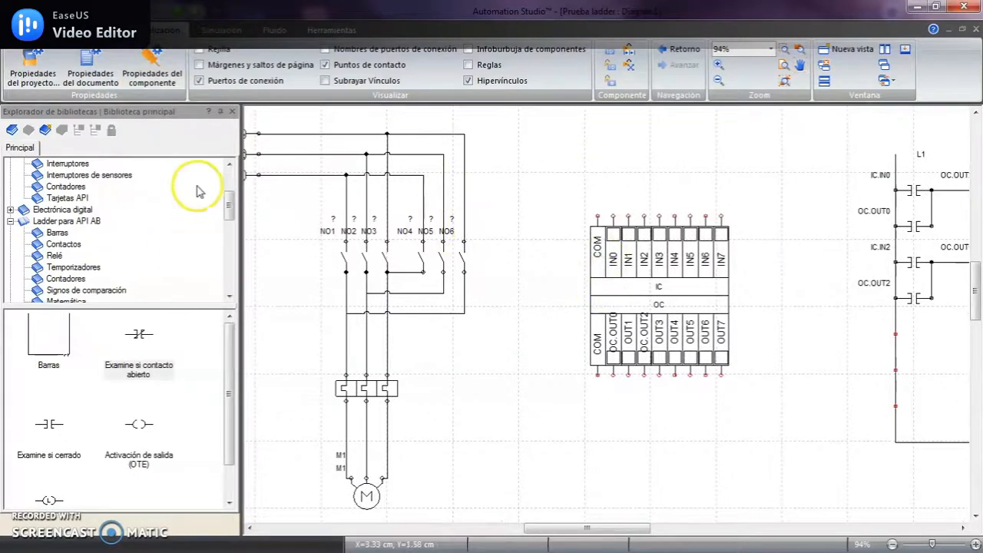
left_click_drag(233, 213, 228, 189)
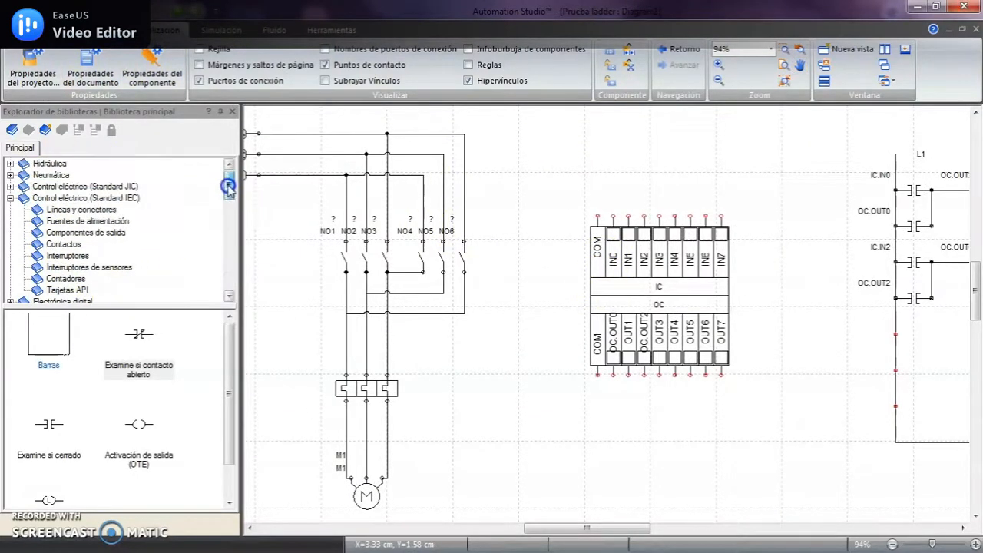
left_click(80, 208)
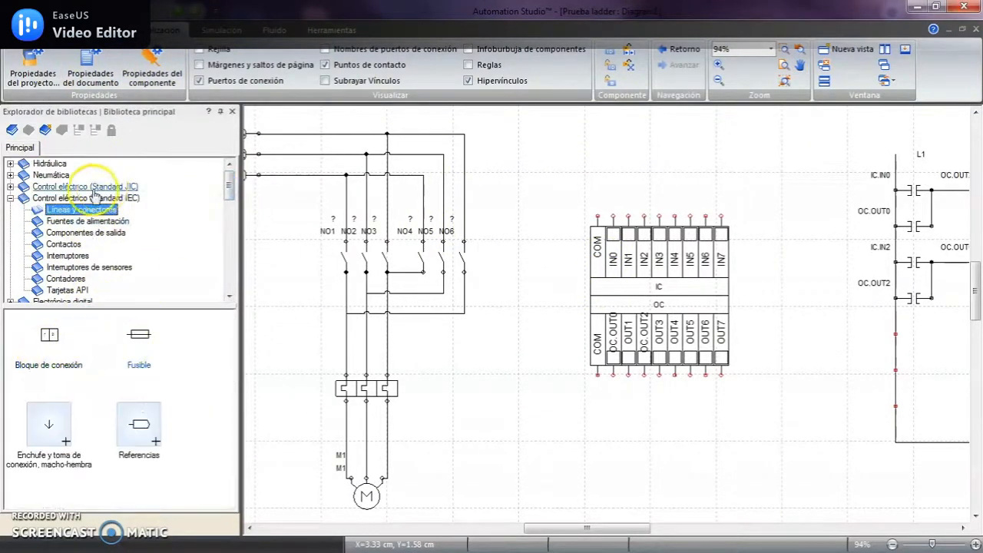
left_click(88, 220)
left_click_drag(67, 355, 569, 149)
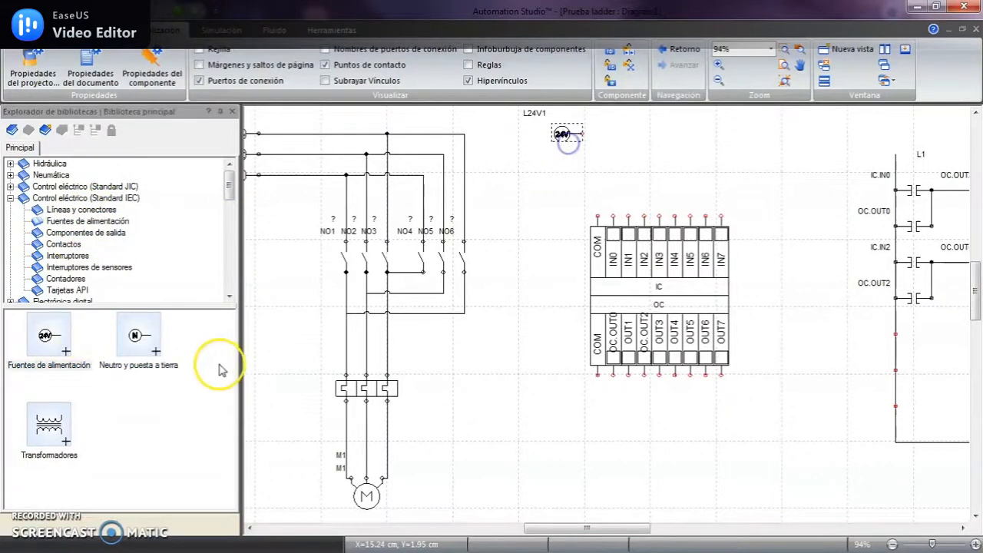
left_click_drag(49, 335, 578, 218)
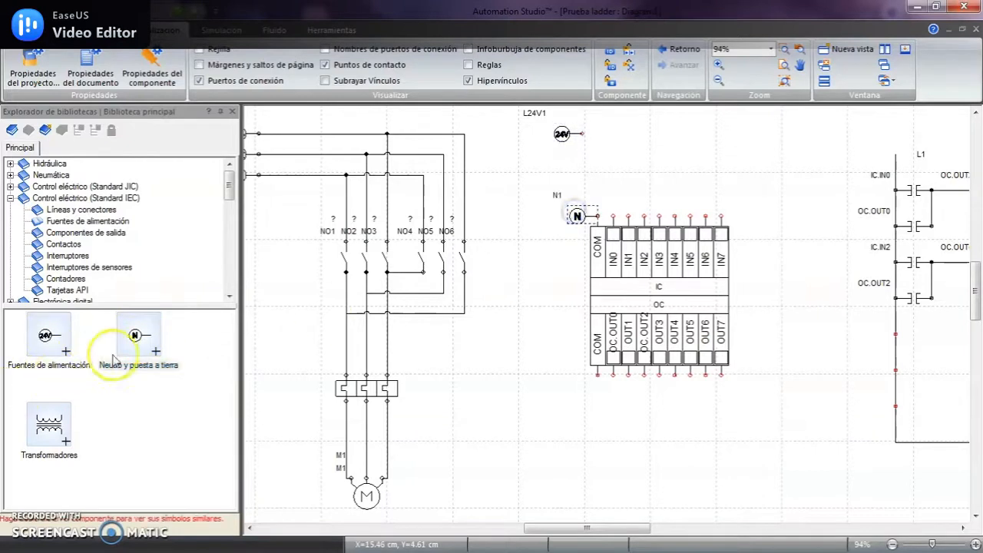
left_click_drag(137, 335, 586, 379)
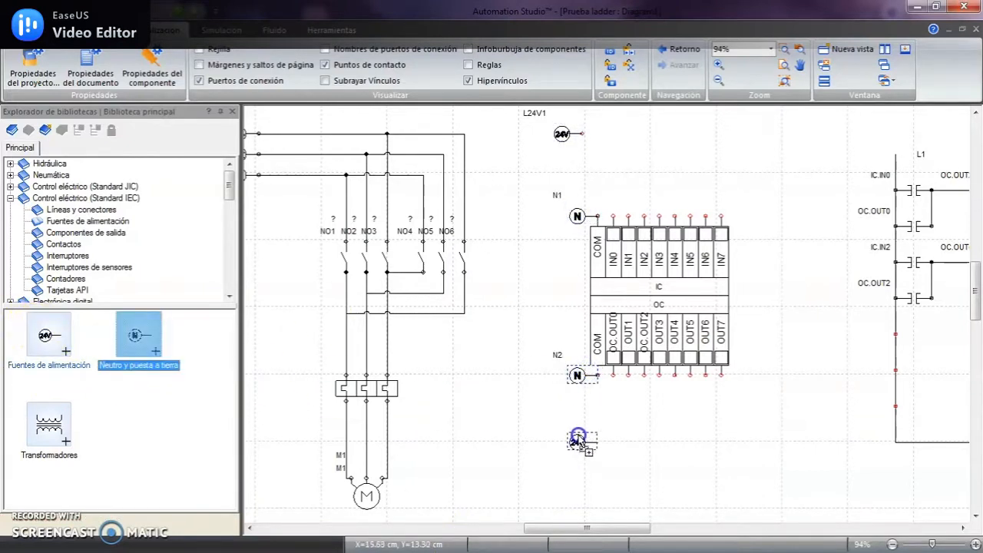
left_click_drag(578, 439, 578, 441)
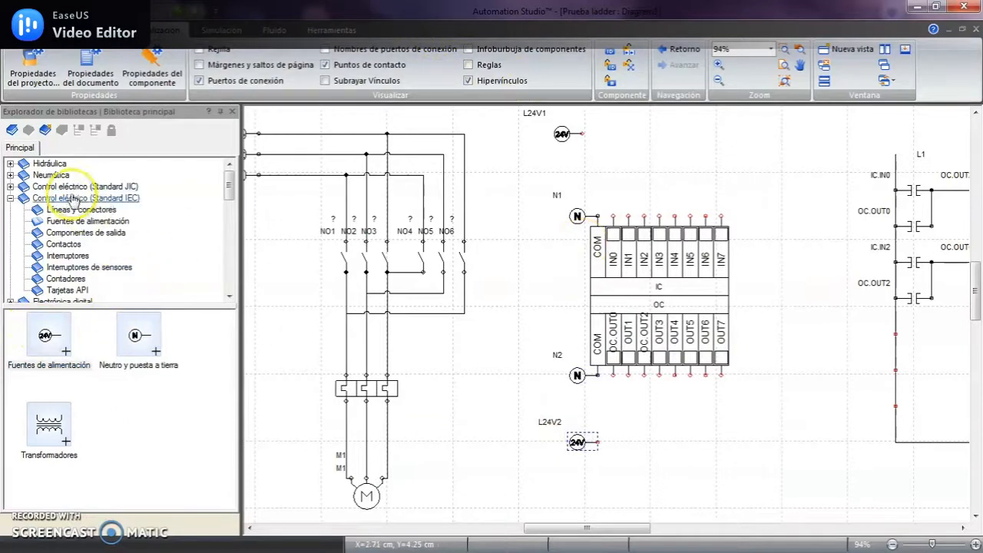
- Place a Pulsador above the input card's IN0 terminal and give it the alias IZQ
left_click(67, 256)
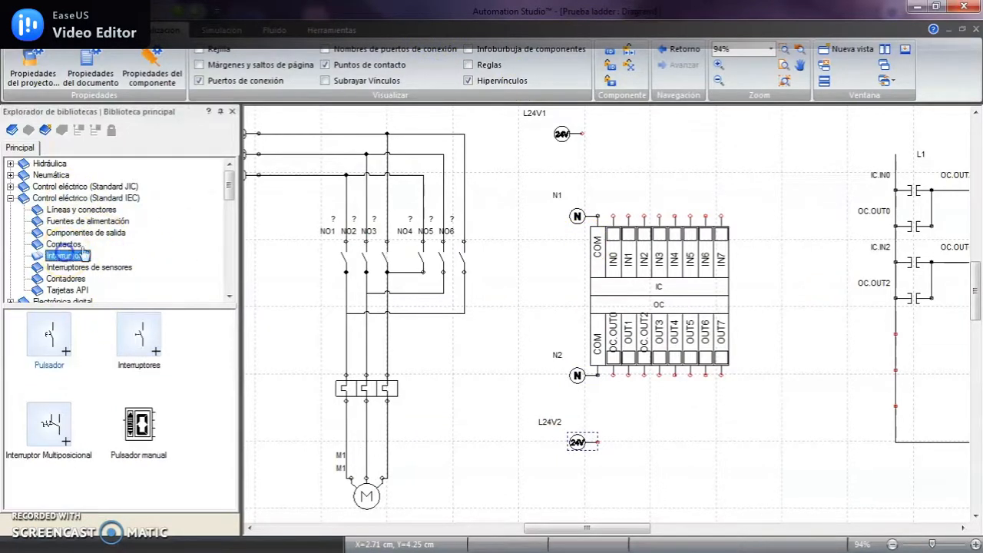
left_click_drag(49, 341, 606, 171)
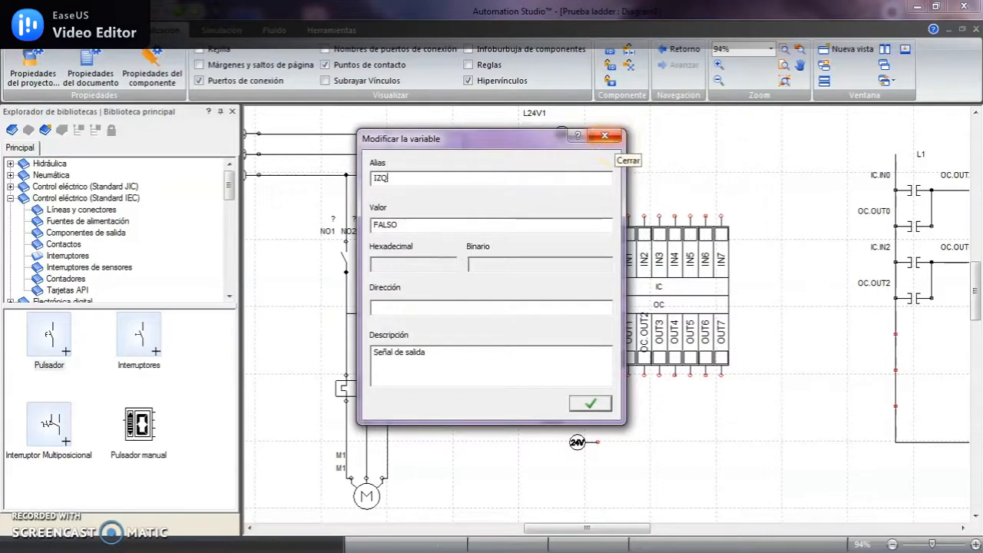
left_click(591, 405)
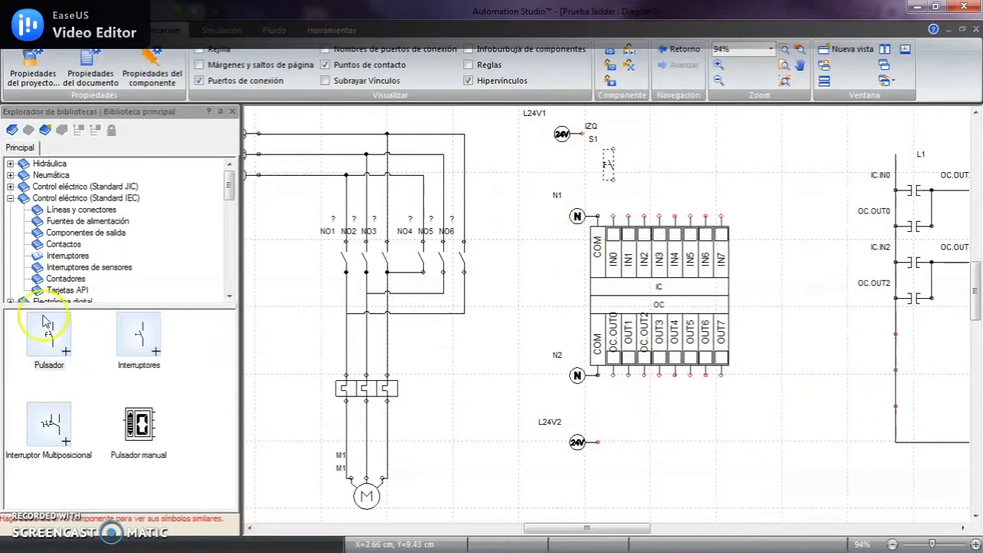
- Place a Pulsador above the input card's IN2 terminal with alias DER and another above IN7 with alias PARE
left_click_drag(50, 338, 703, 170)
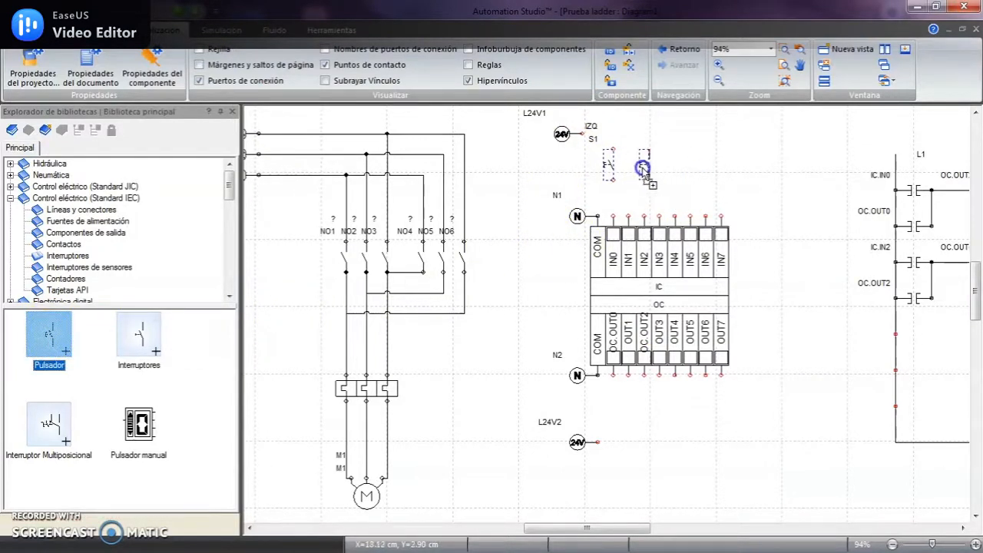
left_click_drag(640, 169, 642, 170)
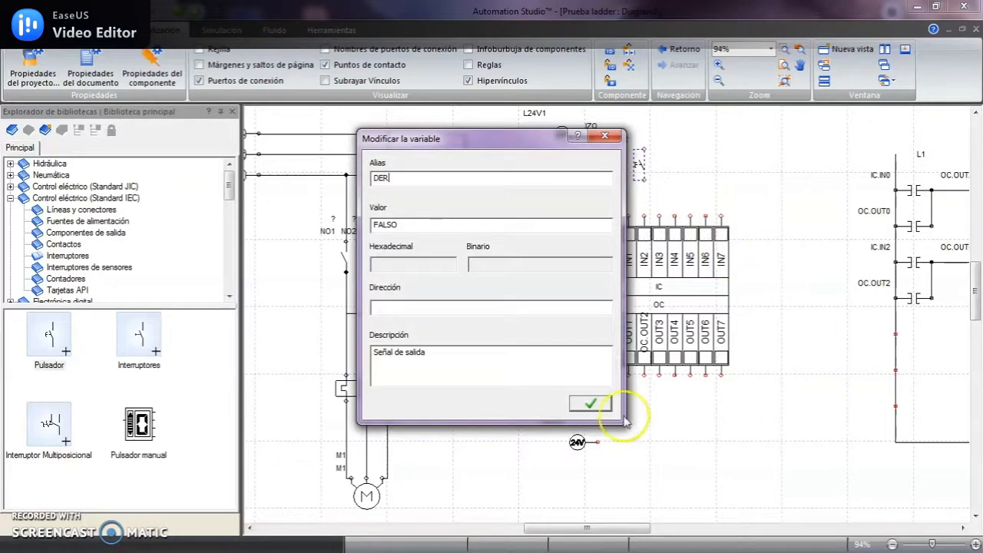
left_click(589, 405)
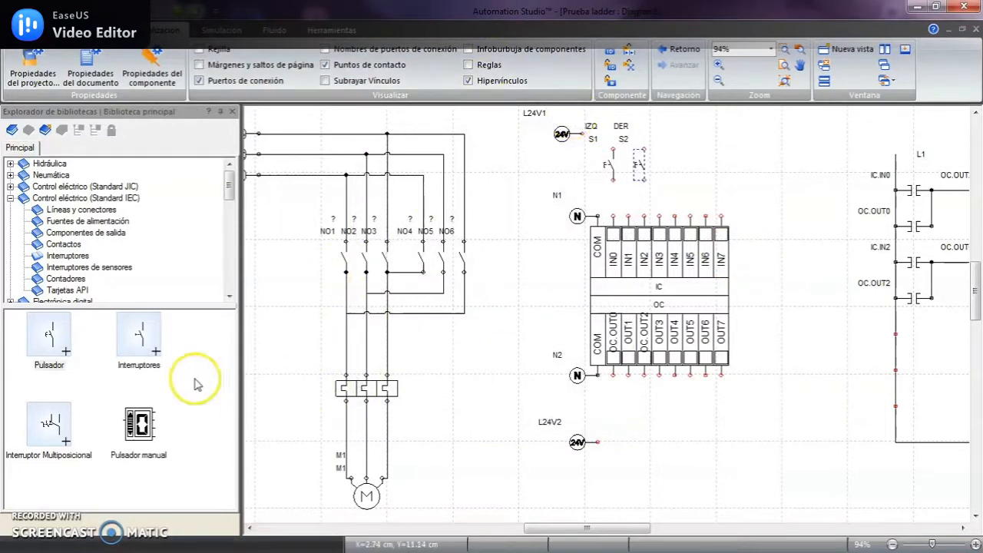
left_click_drag(47, 338, 713, 157)
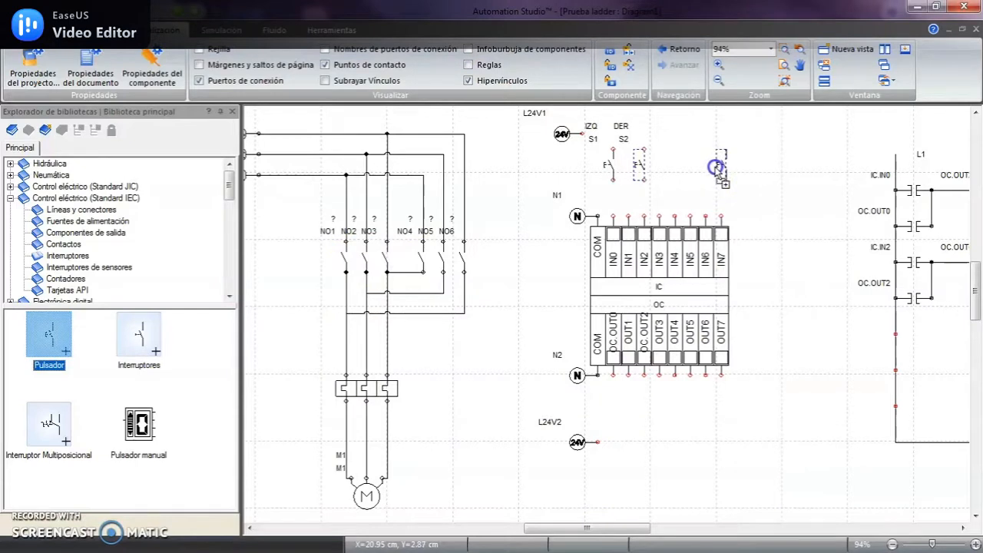
left_click_drag(713, 168, 711, 165)
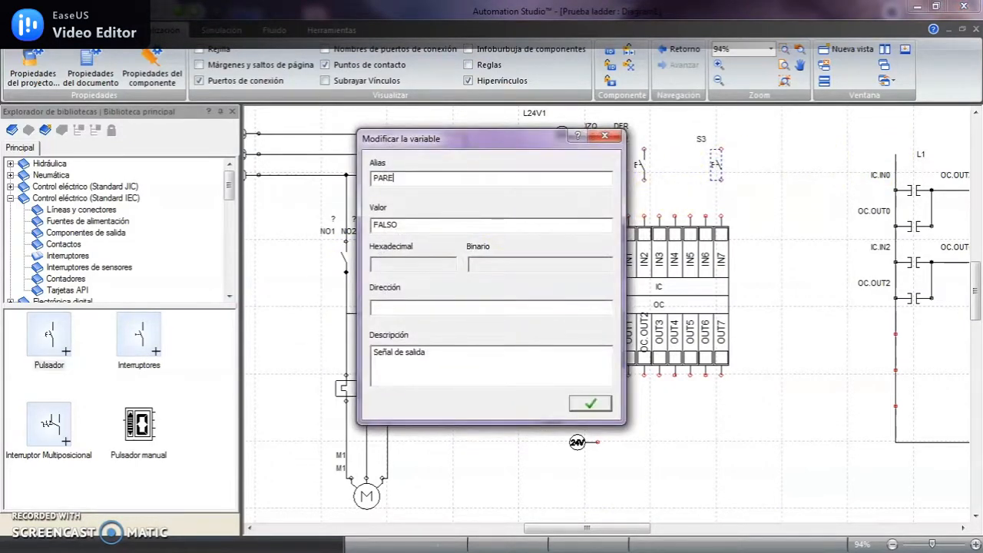
left_click(602, 407)
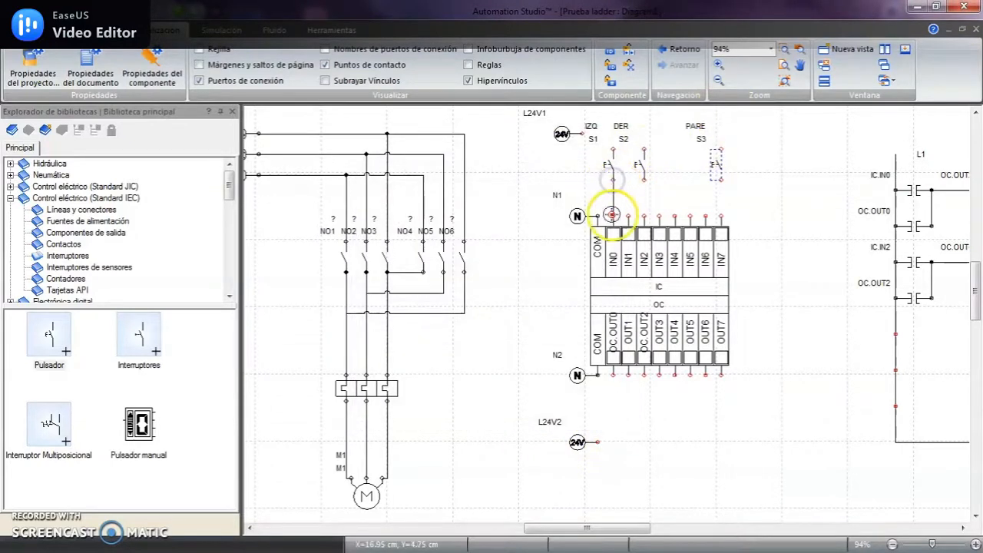
- Wire the IZQ, DER and PARE pushbuttons from the upper 24V source to input terminals IN0, IN2 and IN7
left_click(612, 215)
left_click(613, 149)
left_click(644, 149)
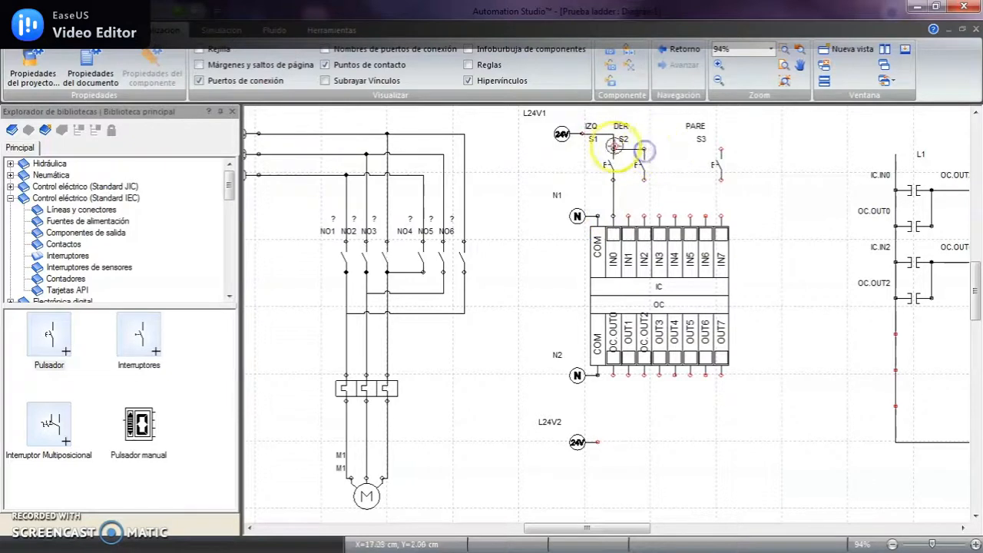
left_click(583, 134)
left_click(721, 149)
left_click(583, 132)
left_click(720, 179)
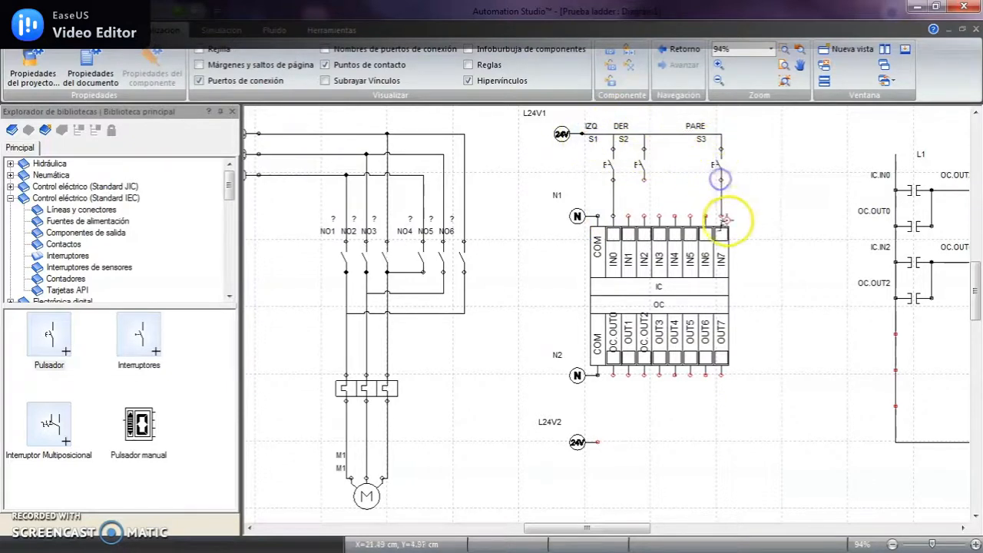
left_click(722, 216)
left_click(642, 180)
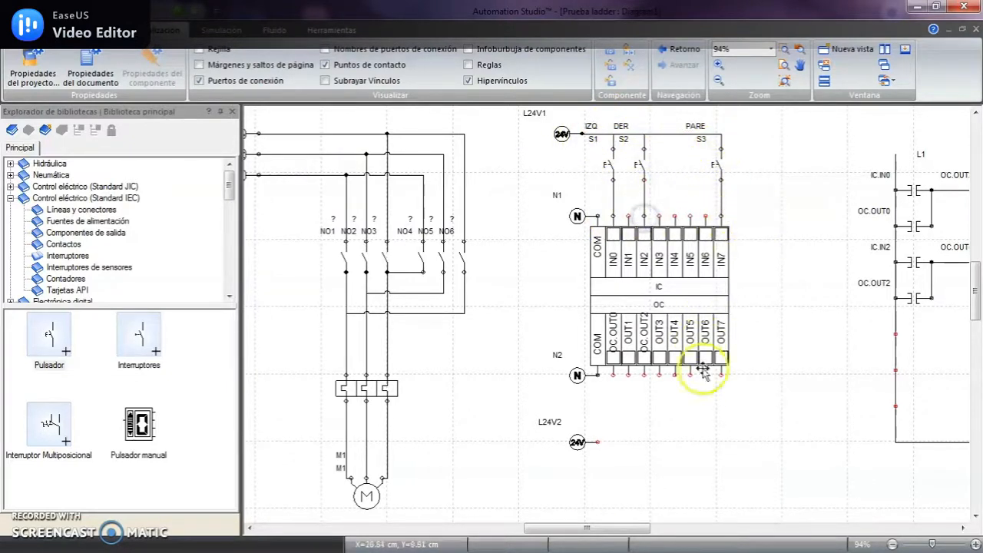
- Place a Relé on the output card's OC.OUT0 terminal with alias IZQ and wire it to the lower 24V source
left_click_drag(637, 423, 615, 359)
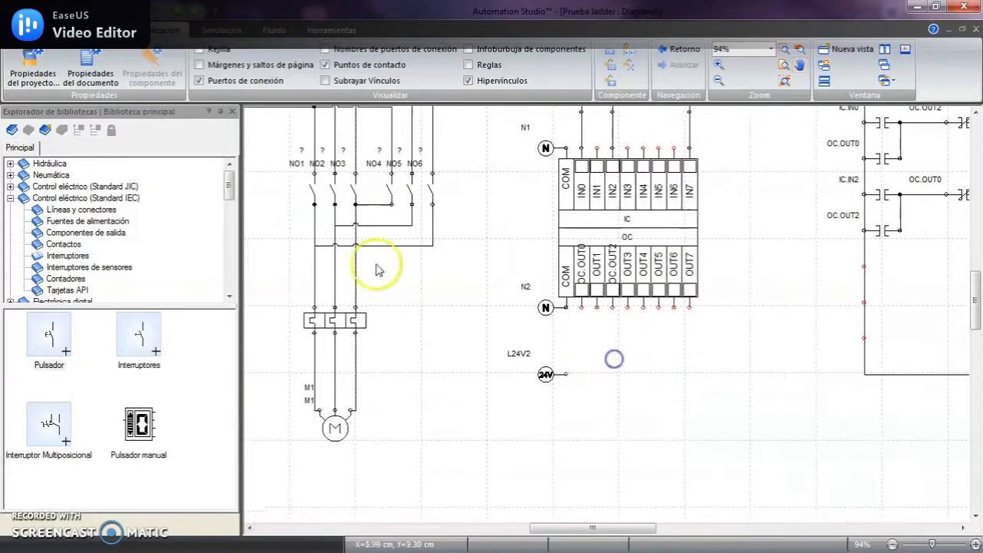
left_click(119, 234)
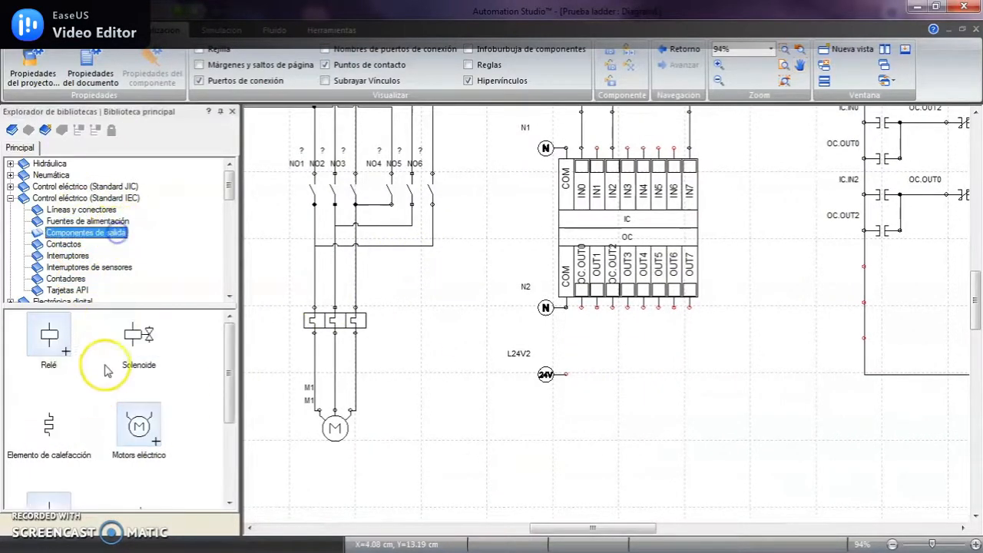
left_click_drag(46, 332, 584, 342)
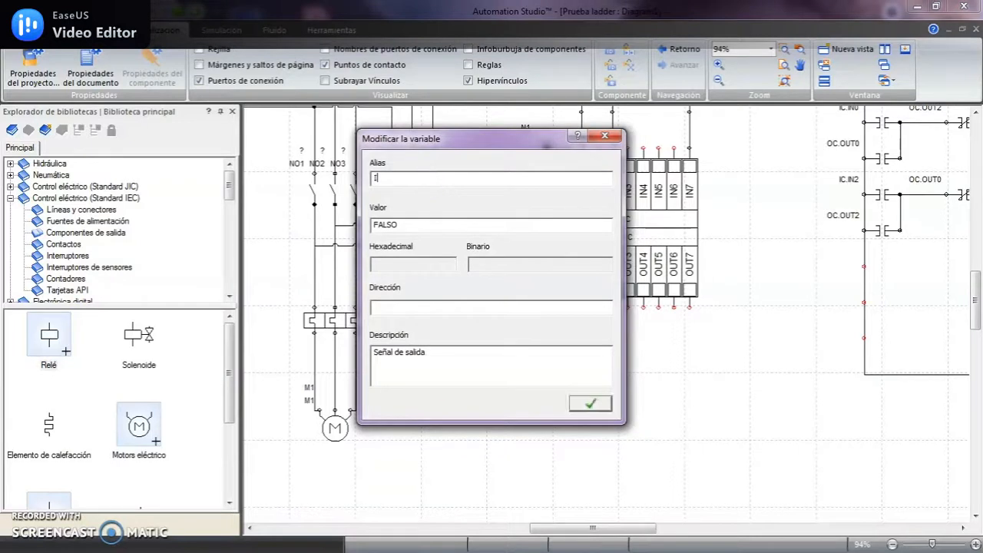
left_click(596, 407)
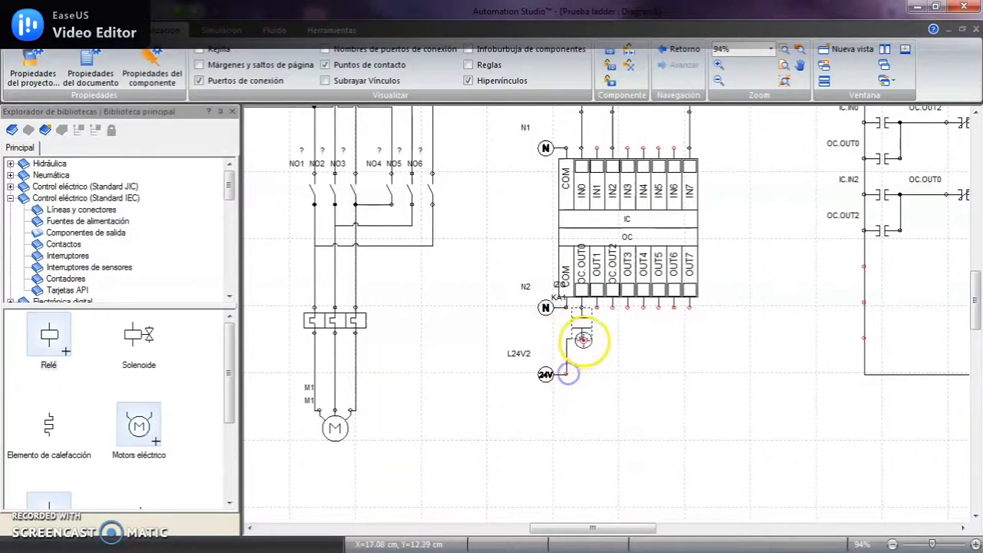
left_click_drag(583, 338, 579, 379)
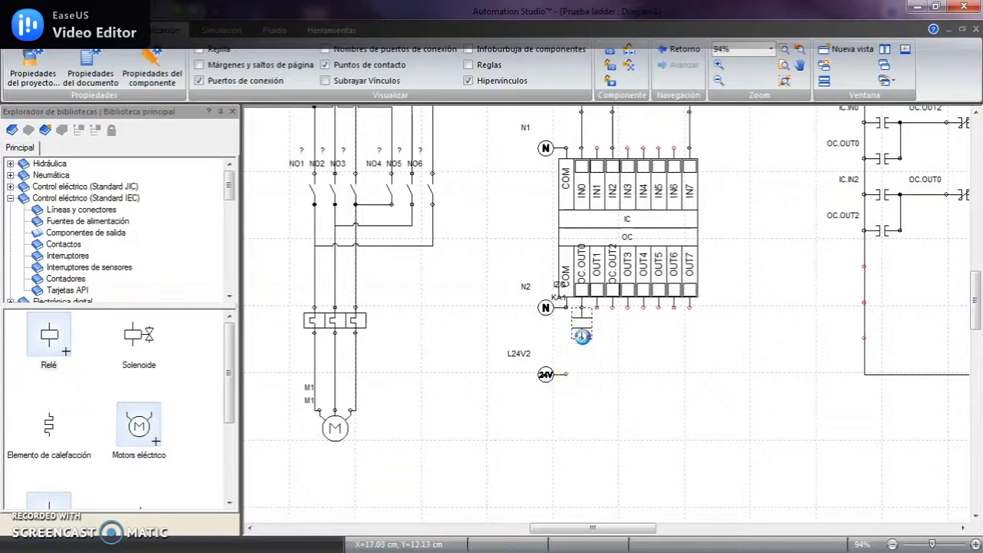
left_click_drag(582, 335, 581, 330)
- Place a second Relé on the OC.OUT2 terminal with alias DER and wire it to the lower 24V source
left_click_drag(48, 334, 612, 331)
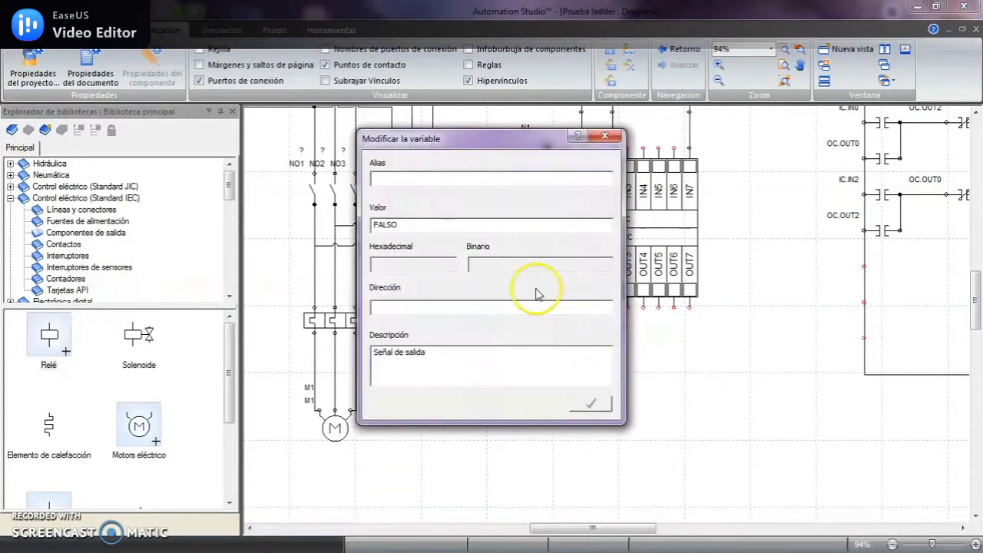
key("Return")
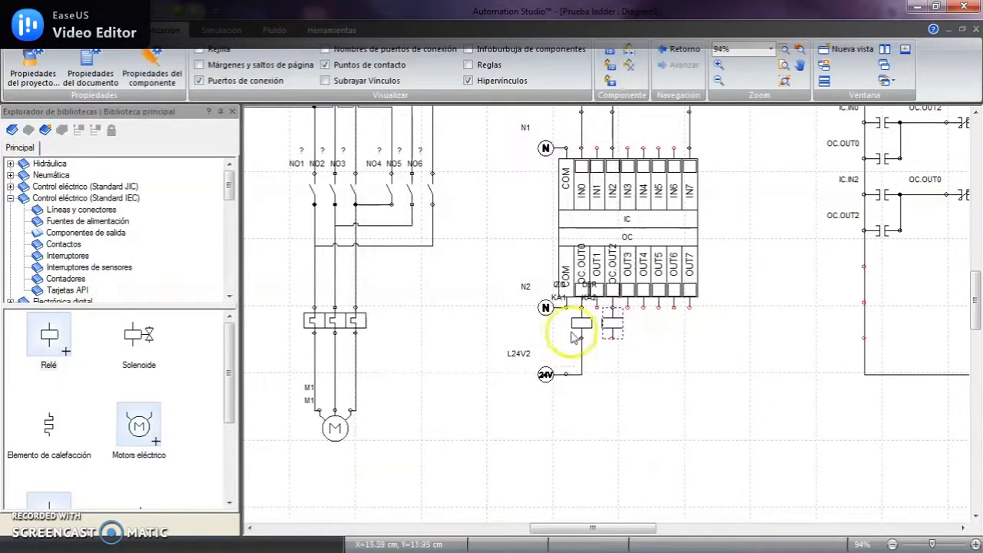
left_click(609, 350)
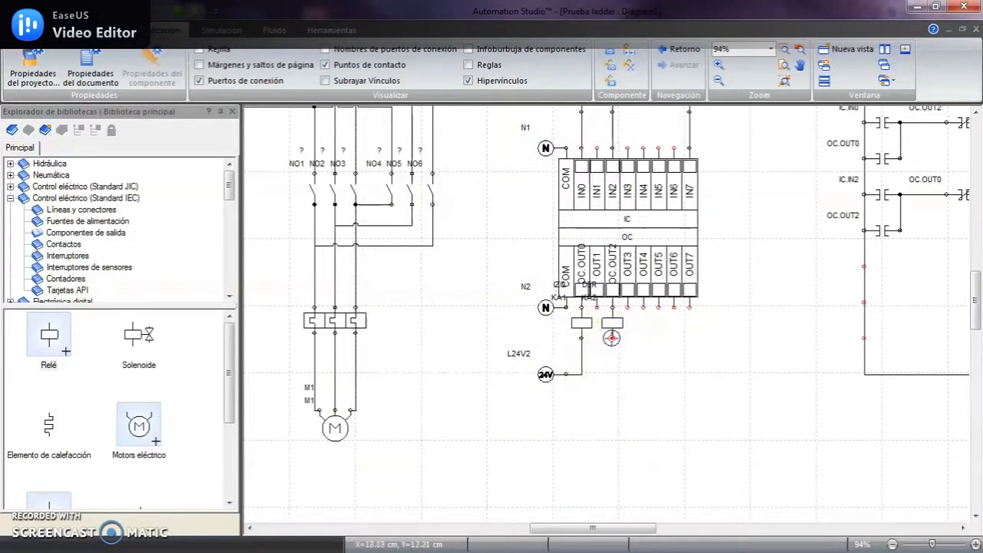
left_click_drag(601, 360, 565, 372)
left_click(564, 375)
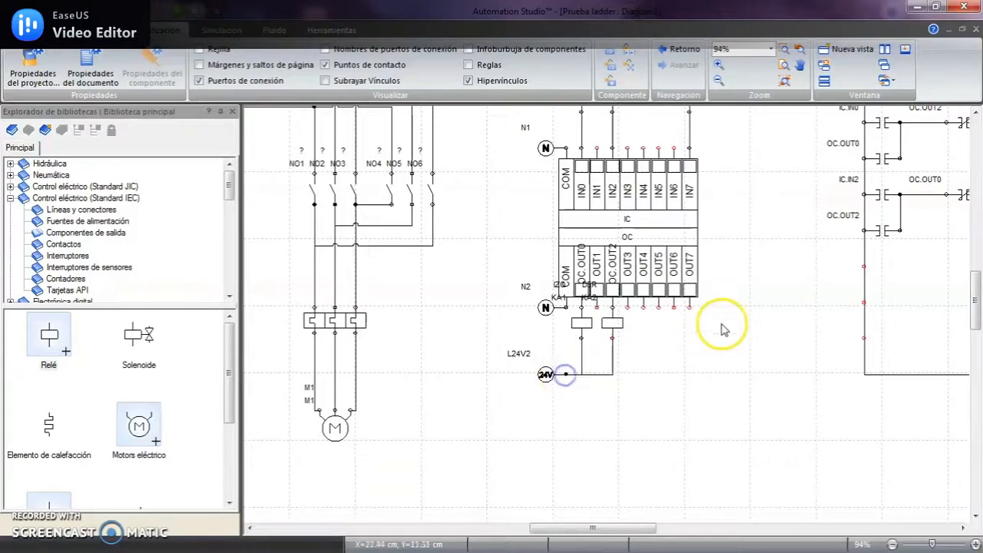
- Place a normally closed thermal switch from the Termo-contacto symbols above the input card's IN4 terminal
left_click_drag(762, 262, 627, 384)
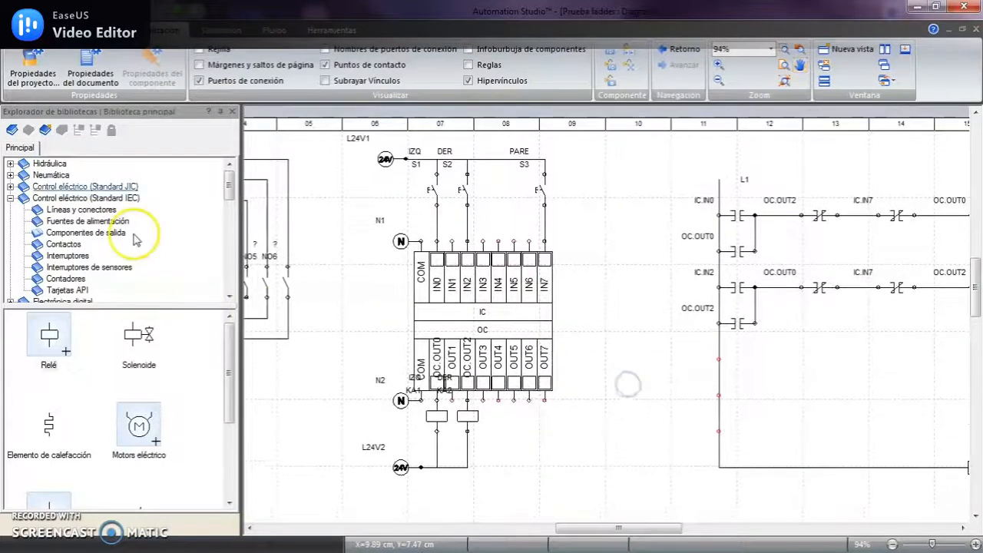
left_click(106, 267)
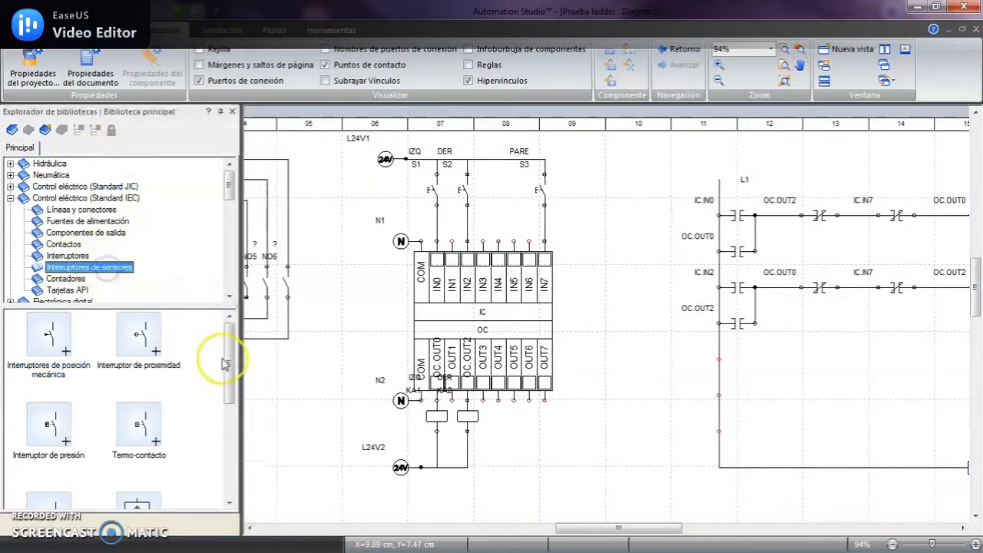
scroll(223, 365, "down", 1)
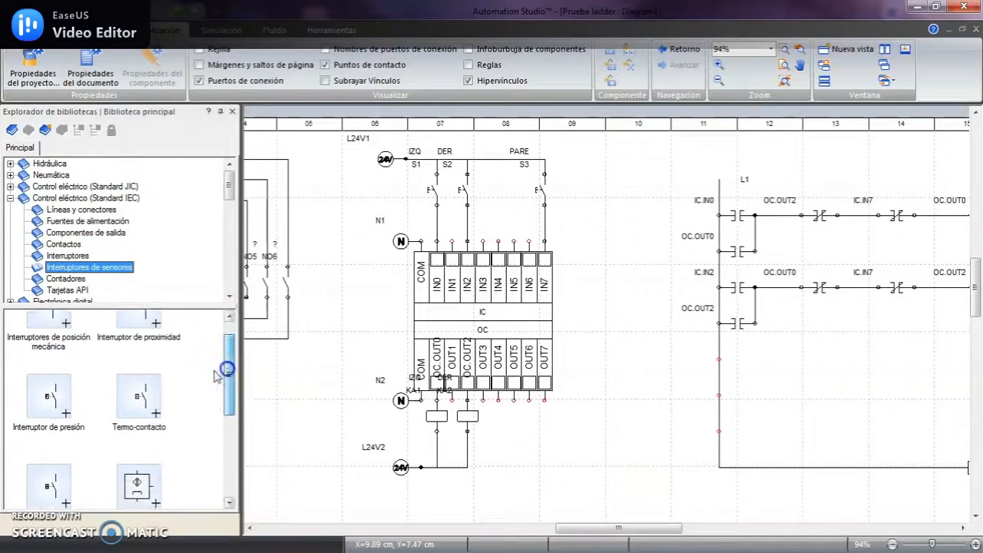
left_click(139, 392)
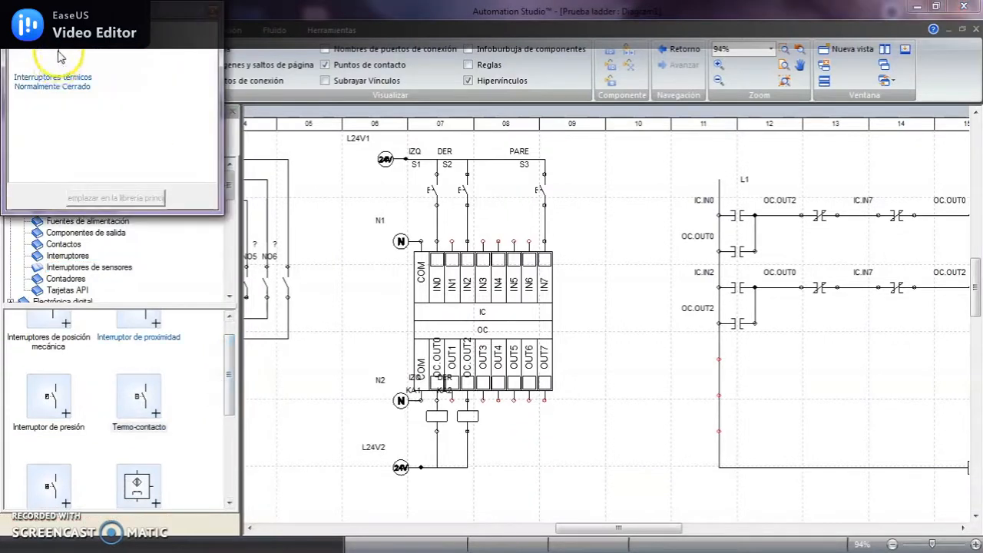
left_click_drag(69, 60, 504, 194)
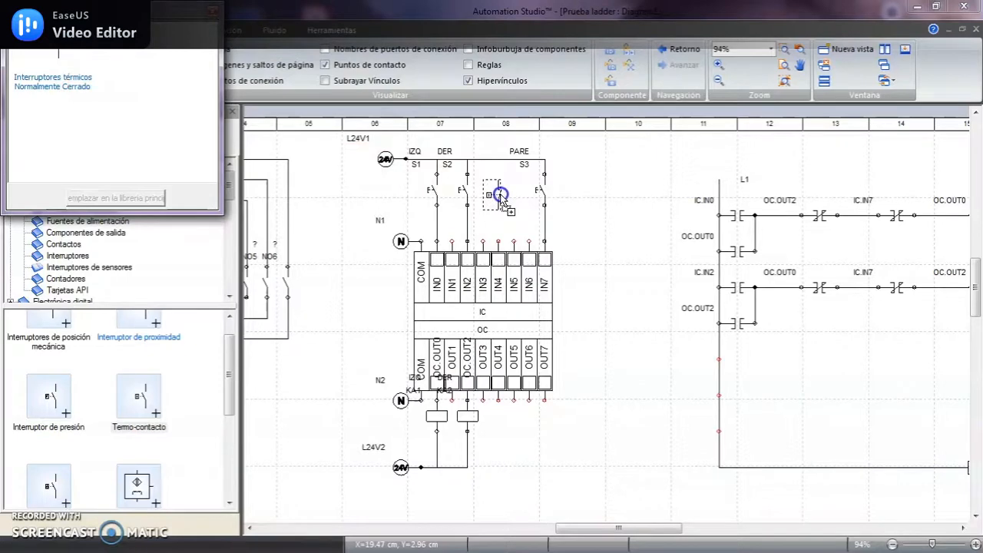
left_click_drag(501, 196, 500, 195)
left_click(507, 225)
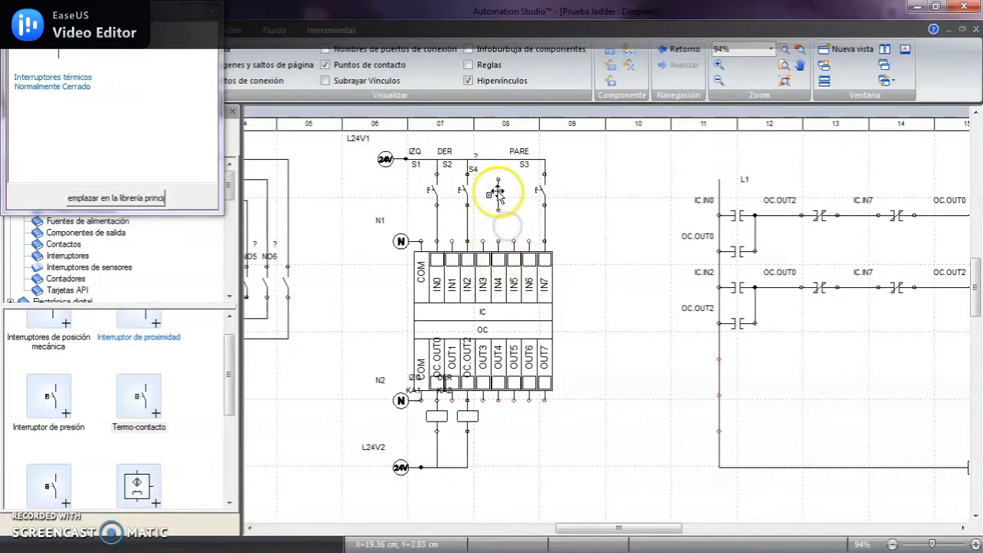
- Wire the normally closed thermal switch between the upper 24V source and input terminal IN4
double_click(498, 194)
left_click(574, 77)
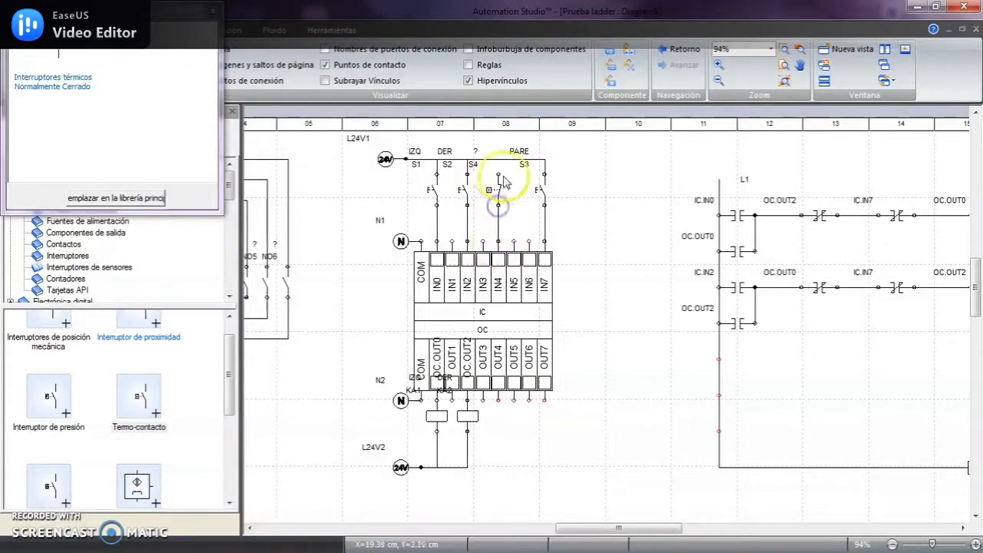
left_click_drag(499, 172, 401, 158)
left_click_drag(482, 194, 499, 192)
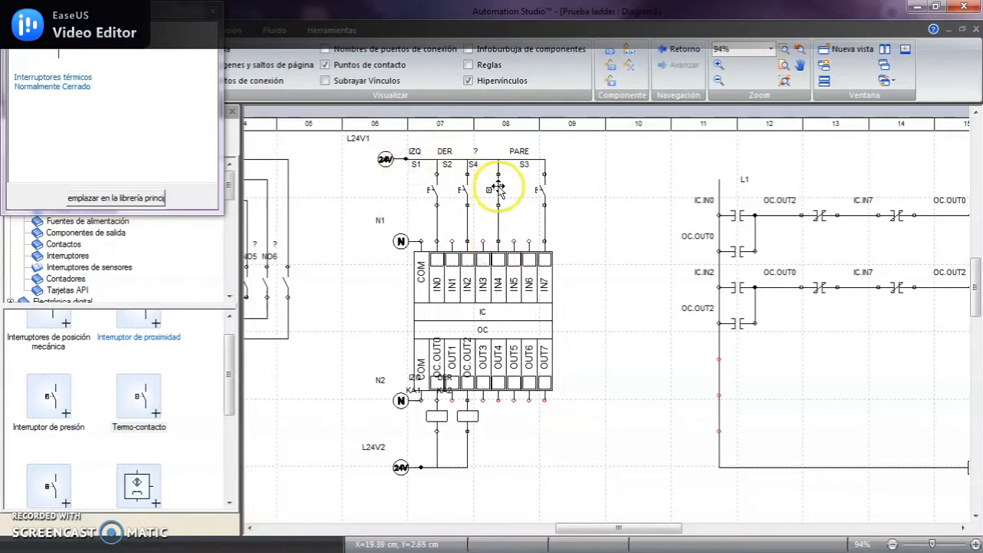
- Associate the thermal switch's input signal with the first T1 variable, and close the component properties
double_click(499, 188)
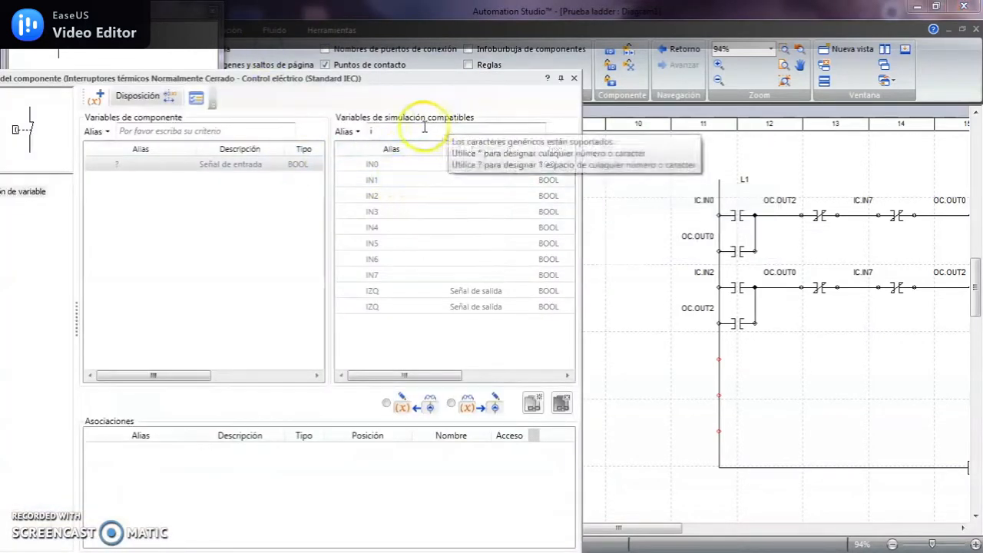
left_click(382, 129)
type("i")
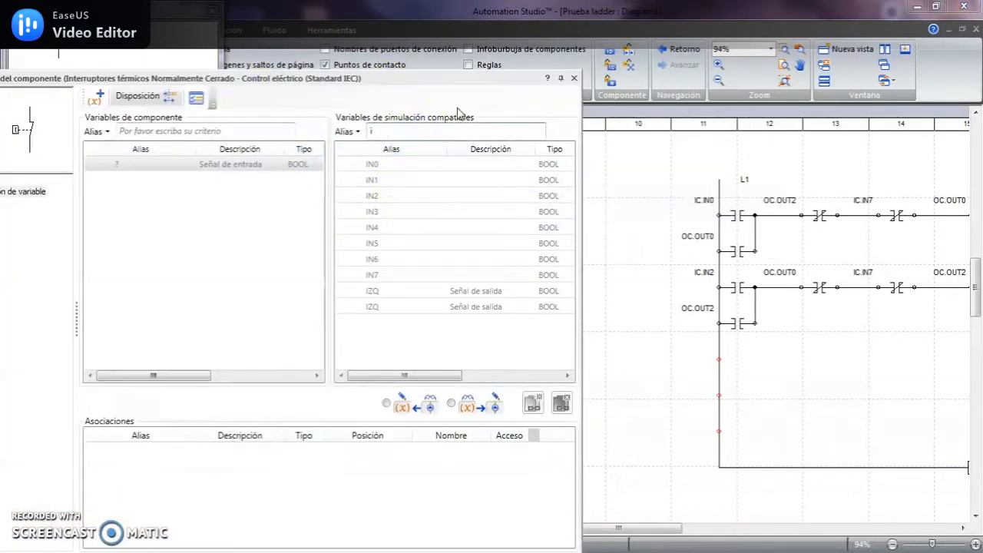
key("BackSpace")
type("T")
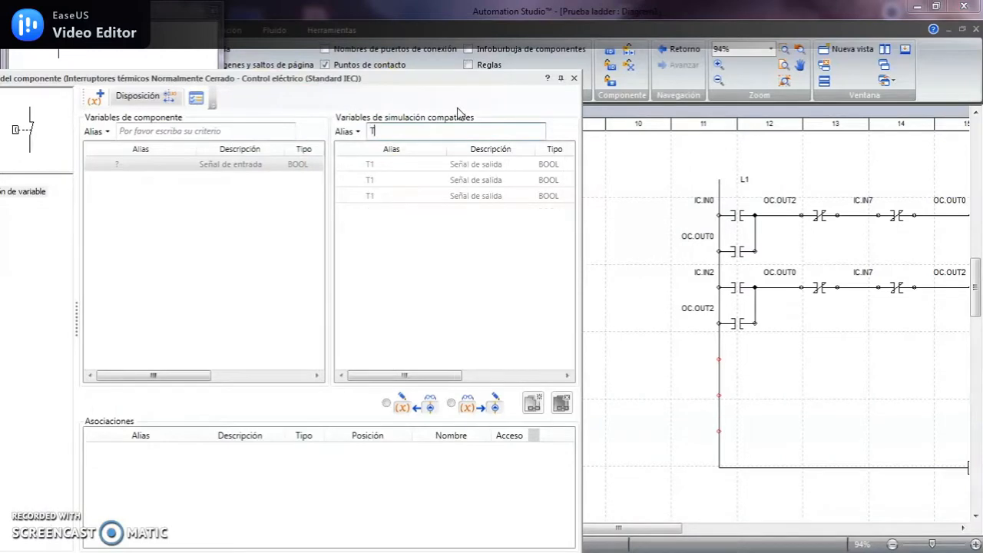
left_click(431, 166)
left_click(533, 403)
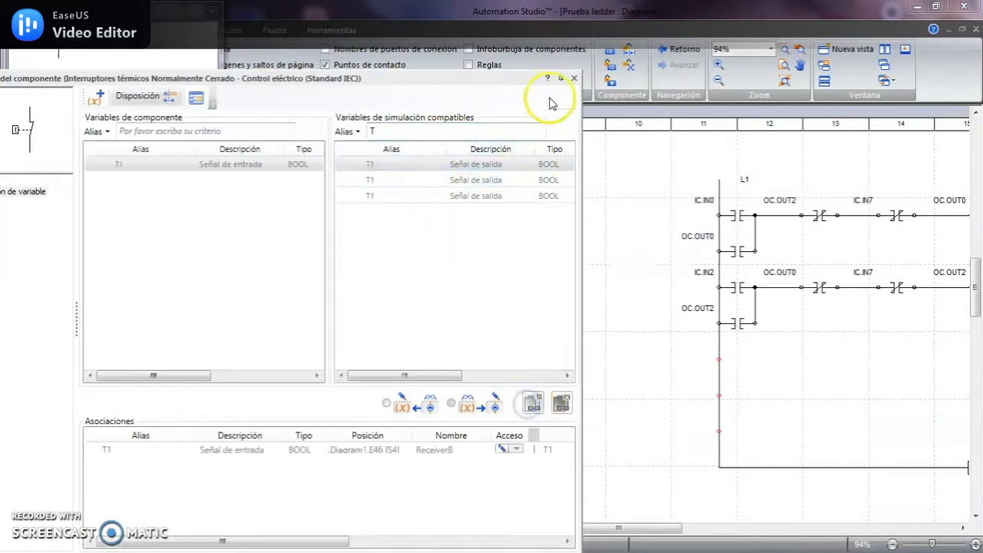
left_click(572, 78)
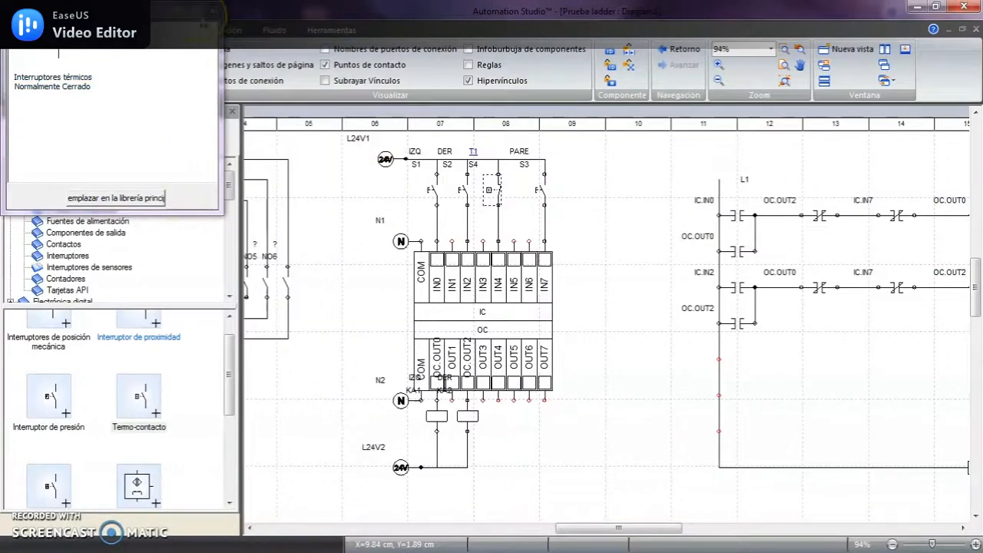
- Place an Examine si cerrado contact from the Ladder para API AB contacts just before the OC.OUT0 coil on the first rung
left_click_drag(624, 288, 374, 281)
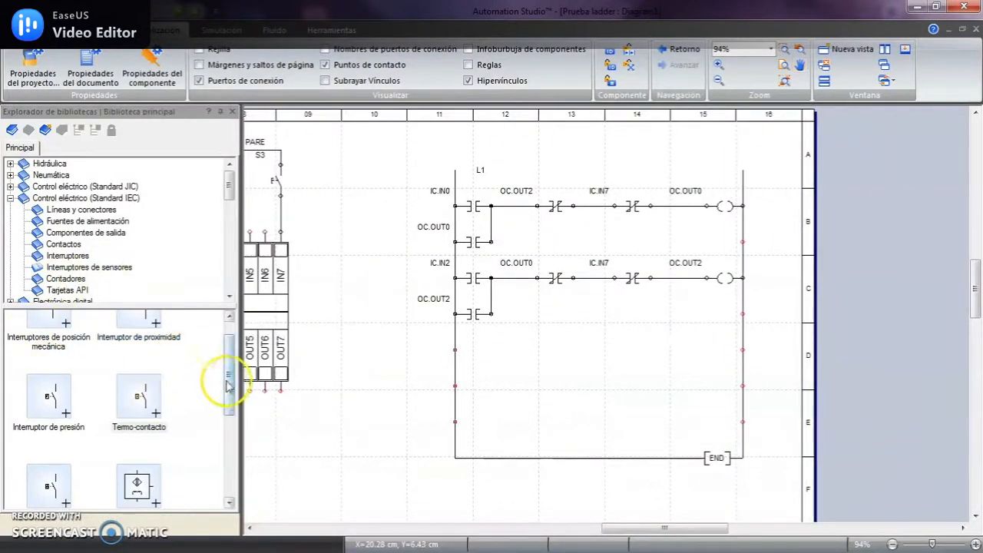
left_click_drag(234, 382, 233, 368)
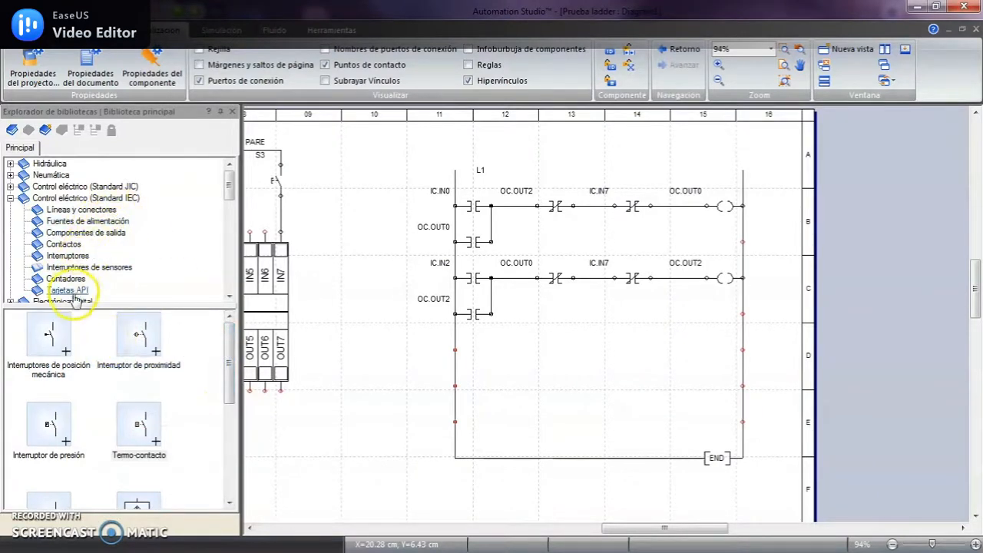
left_click(10, 199)
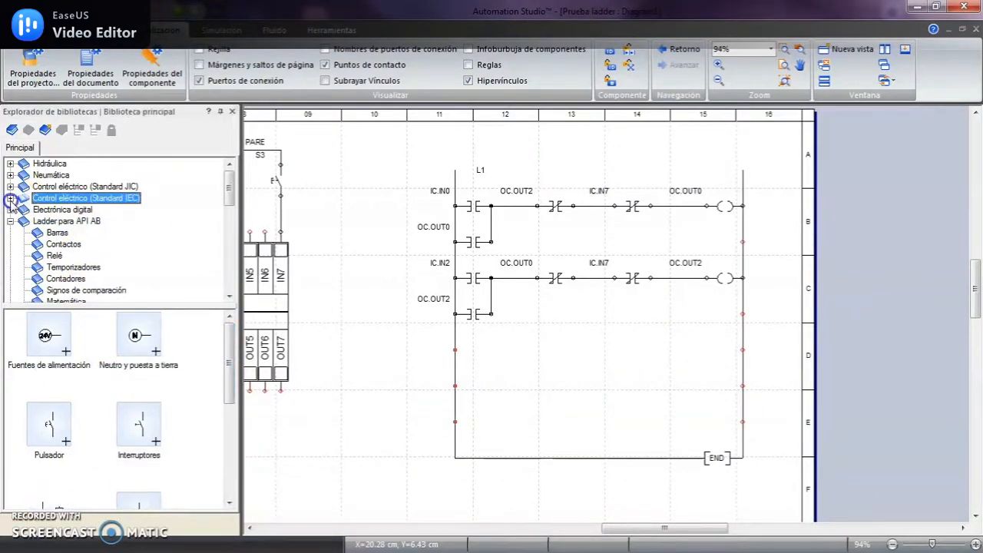
left_click(69, 223)
left_click(73, 245)
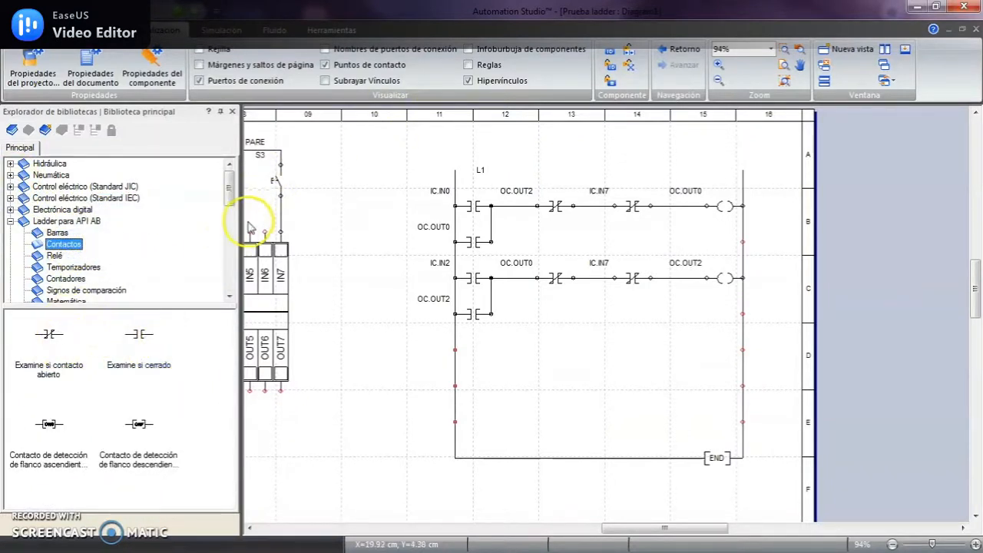
left_click_drag(138, 334, 659, 215)
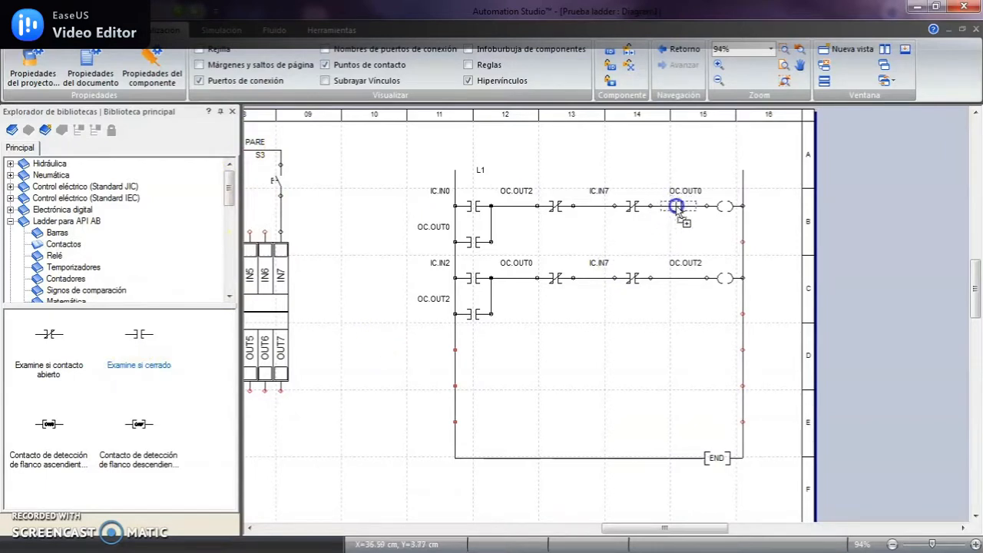
left_click_drag(678, 213, 676, 209)
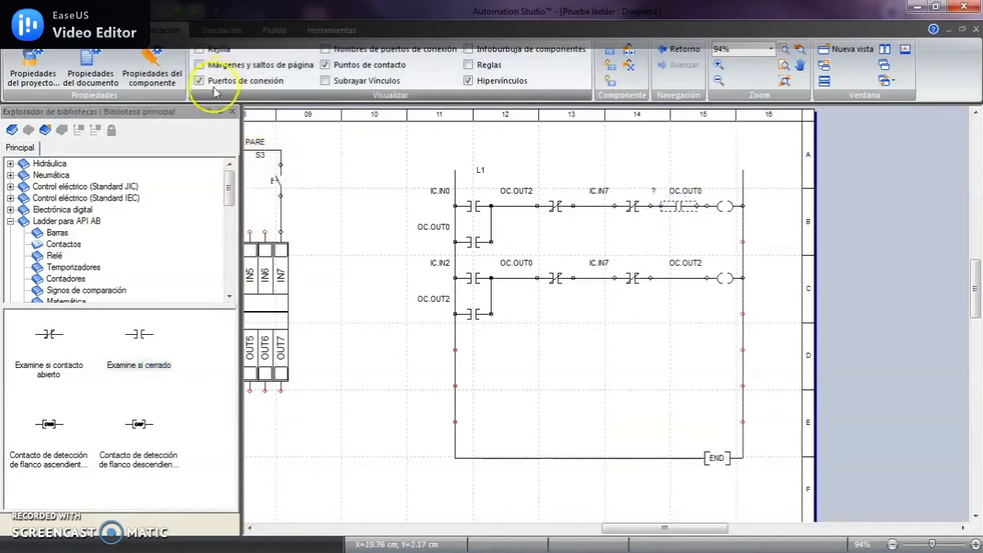
- Place another Examine si cerrado contact just before the OC.OUT2 coil on the second rung
left_click_drag(377, 247, 458, 246)
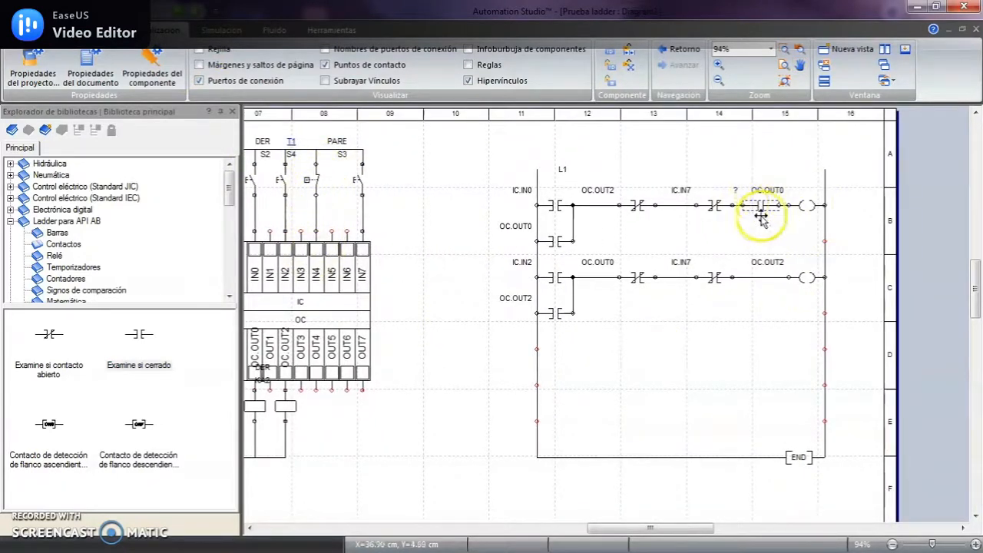
left_click_drag(761, 217, 770, 214)
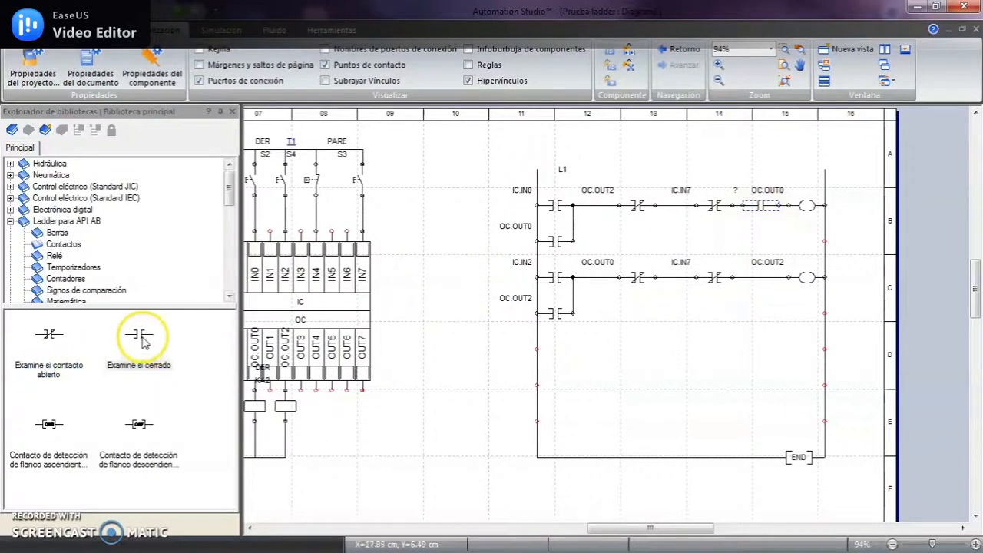
left_click_drag(142, 342, 761, 279)
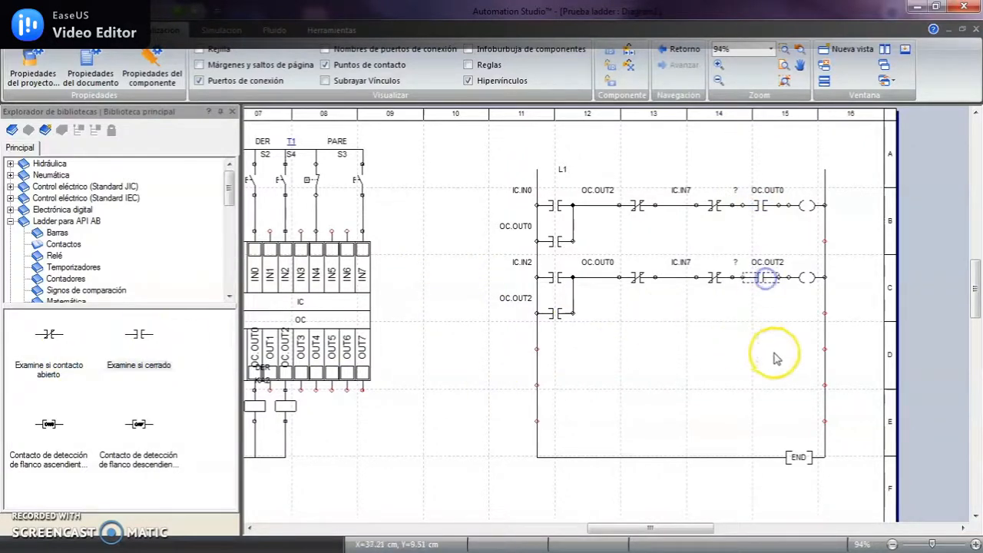
- Associate the new contact before the first rung's OC.OUT0 coil with the input card variable IN4
double_click(759, 206)
left_click(413, 136)
type("T")
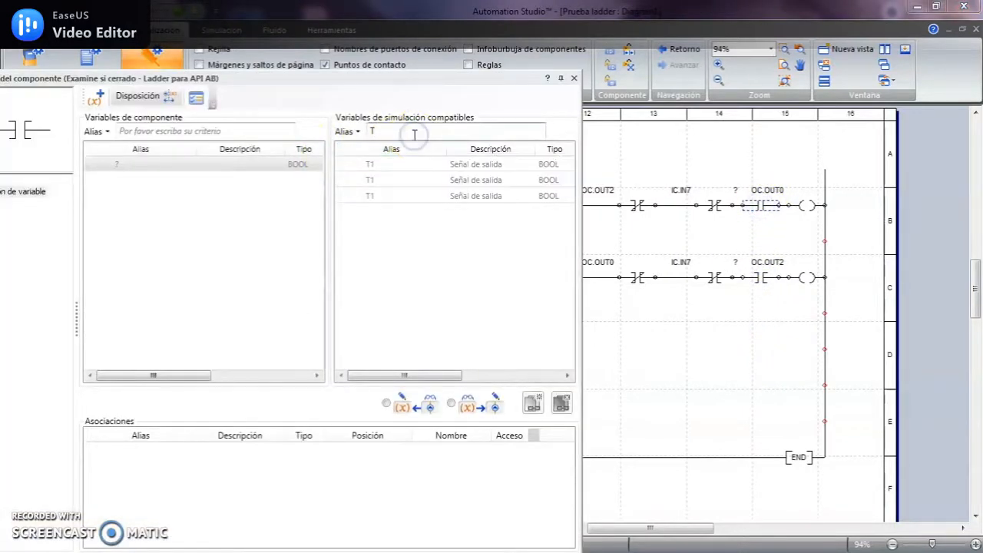
key("BackSpace")
type("IN")
left_click(400, 227)
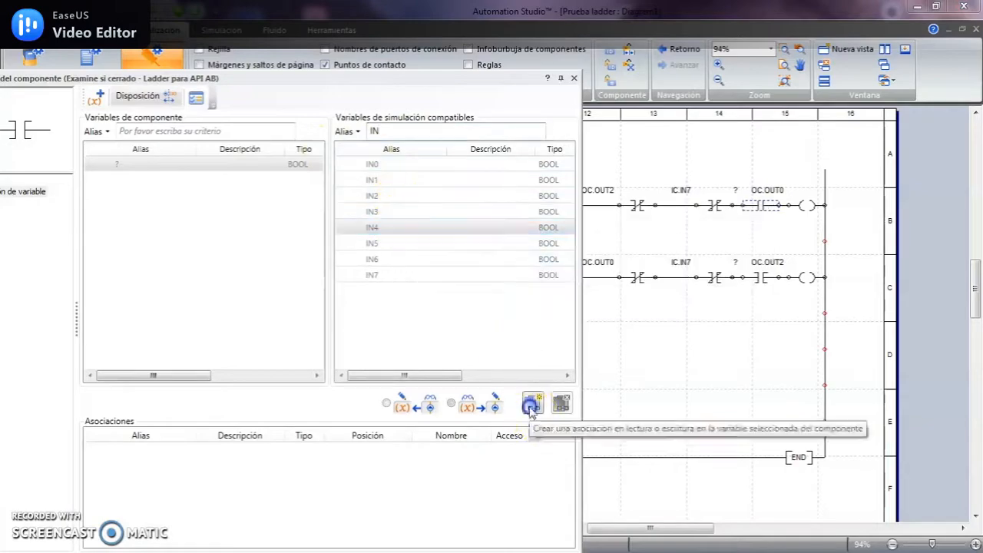
left_click(530, 407)
- Associate the second rung's last normally closed contact with input variable IN4, and close the component properties
left_click(715, 277)
left_click(380, 228)
left_click(530, 404)
left_click(574, 78)
- Place a green Testigos indicator light from the HMI y Panel de Control library below the lower 24V source
left_click_drag(467, 377, 616, 324)
left_click_drag(443, 352, 567, 267)
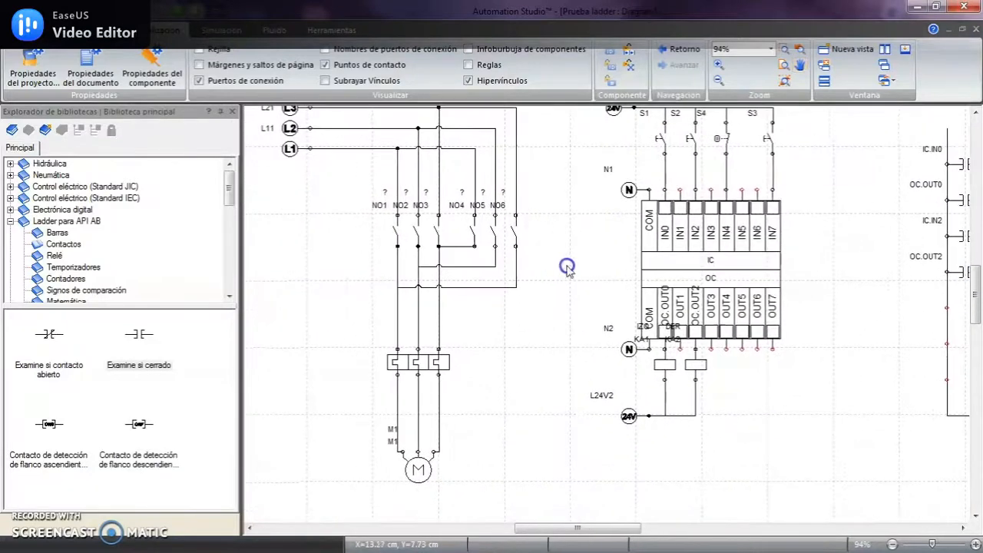
scroll(595, 319, "down", 2)
left_click_drag(740, 330, 613, 338)
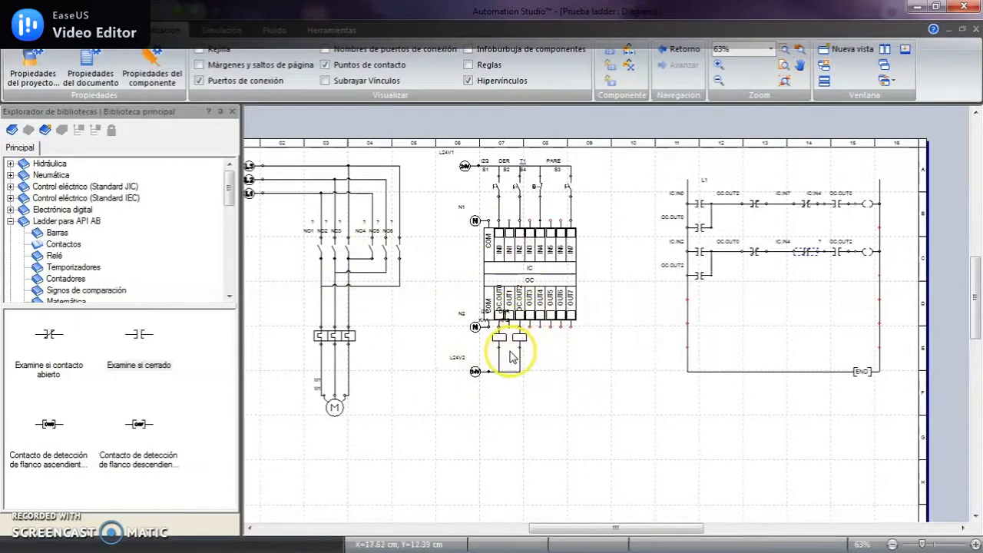
scroll(512, 354, "up", 2)
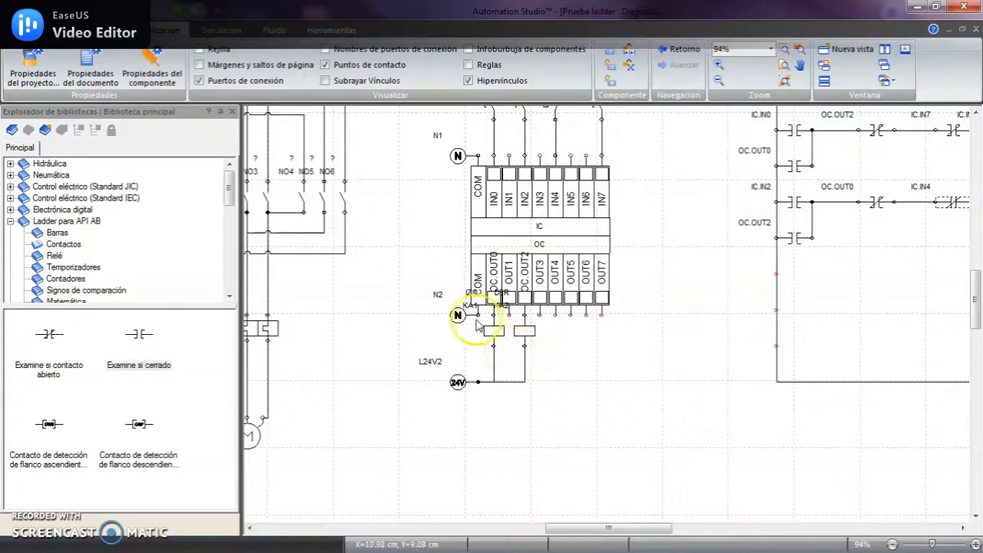
left_click(123, 197)
left_click(10, 197)
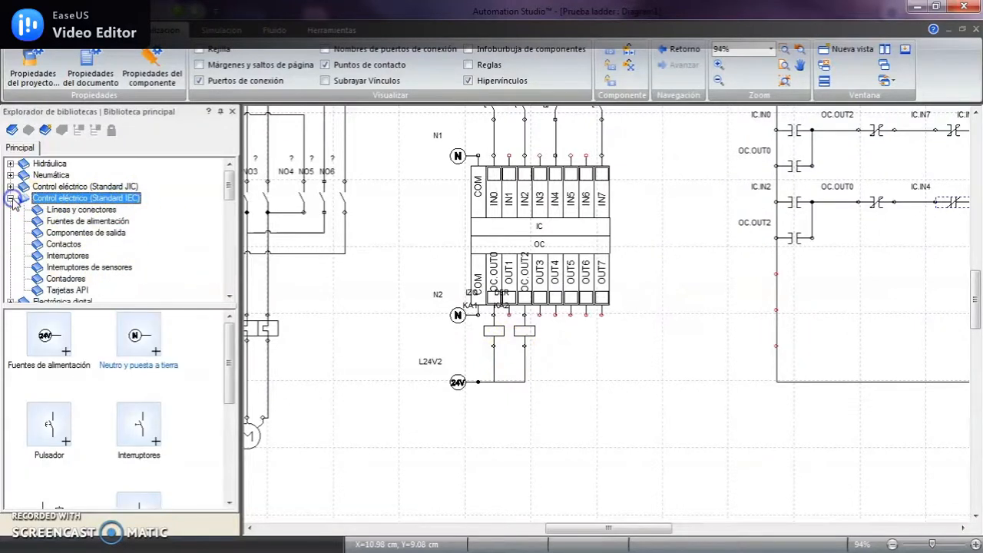
left_click(76, 209)
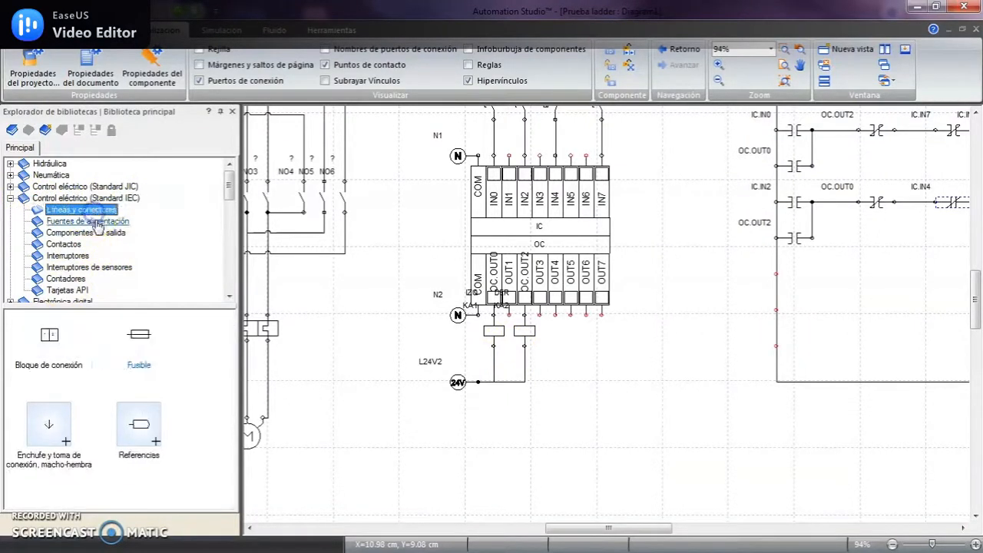
left_click(81, 232)
left_click(82, 256)
left_click(83, 268)
left_click(75, 278)
left_click_drag(228, 186, 229, 283)
left_click(87, 290)
left_click_drag(230, 360, 229, 422)
left_click_drag(48, 411, 529, 455)
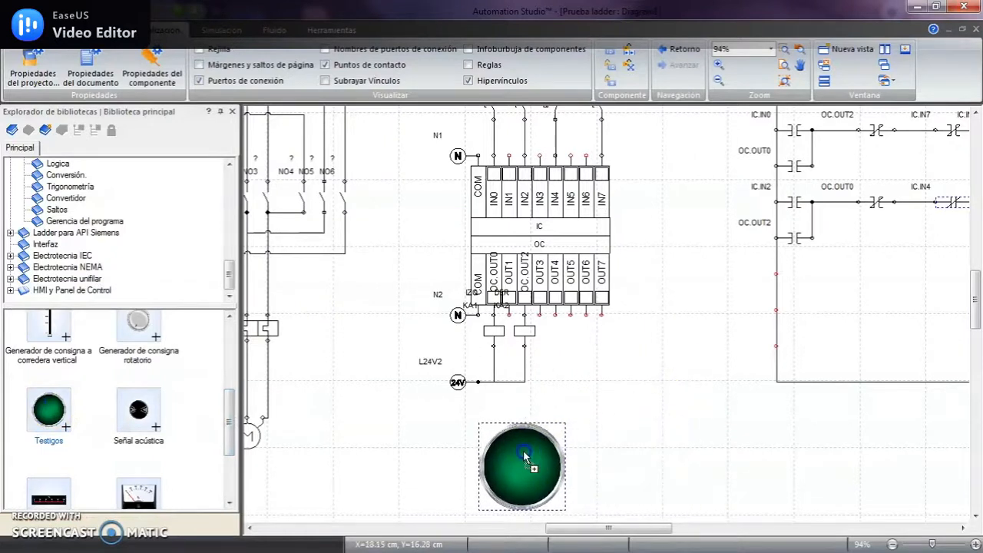
- Place a second Testigos indicator light beside the first one, on its right
left_click(75, 422)
left_click_drag(52, 415, 661, 474)
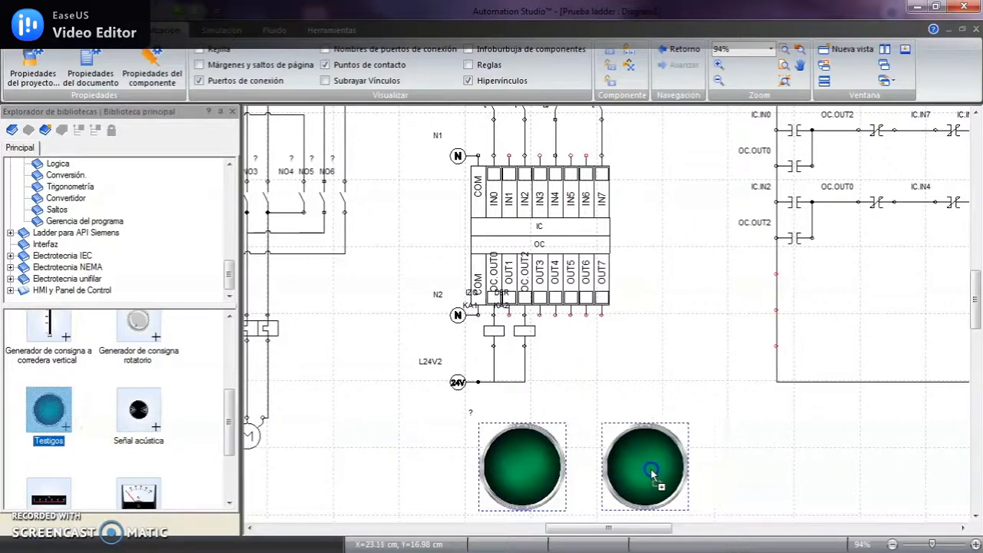
left_click(649, 472)
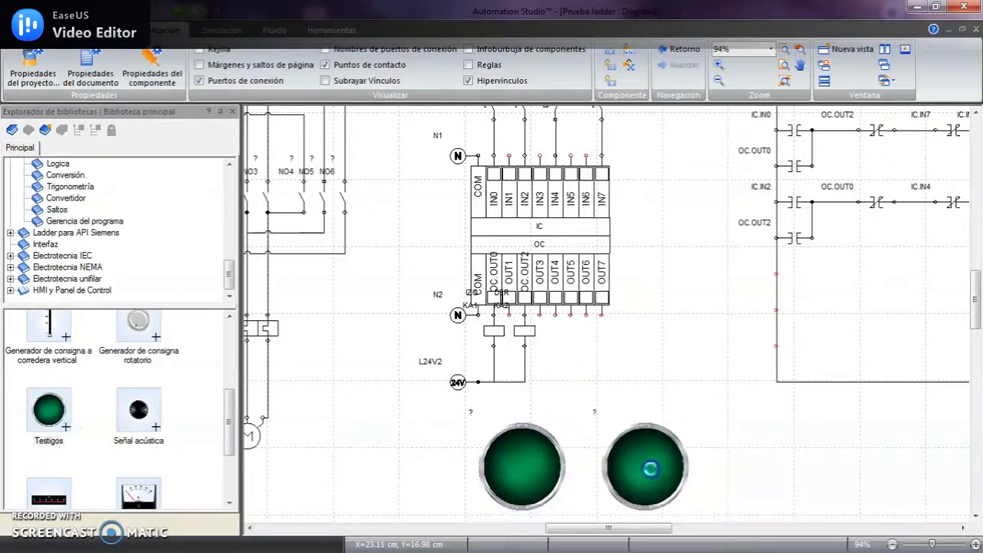
- Associate the first indicator light with the OC.OUT0 variable through its internal links, and close its properties
double_click(542, 462)
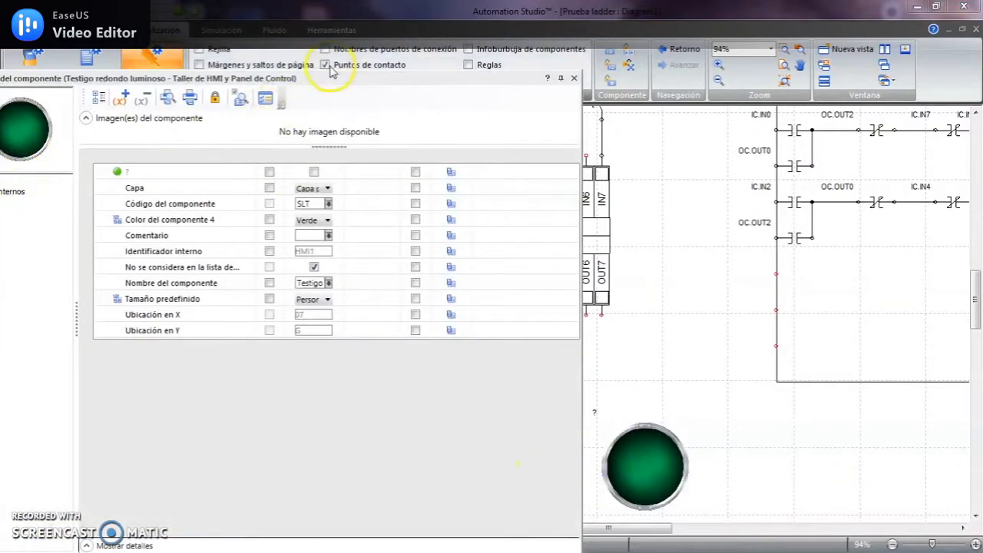
left_click_drag(345, 83, 435, 70)
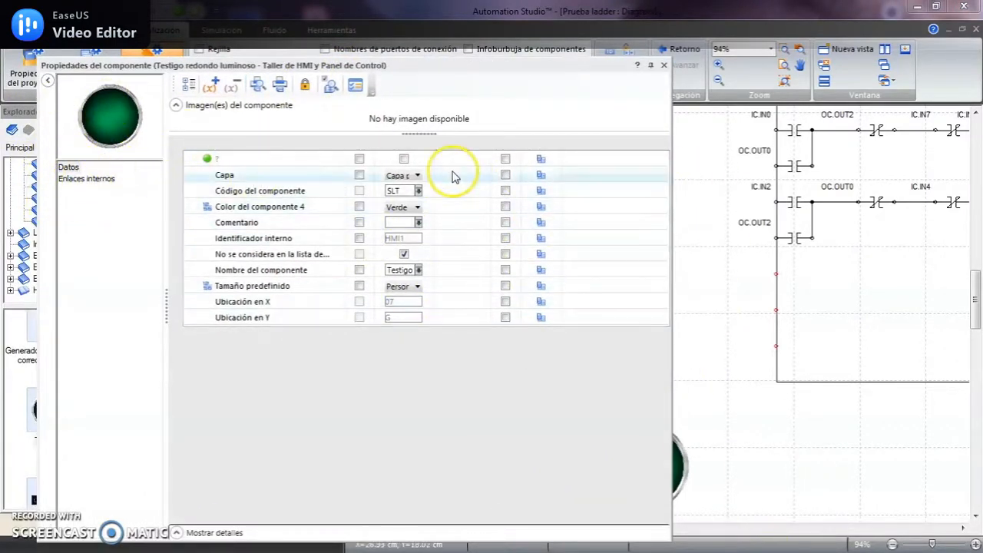
left_click(87, 178)
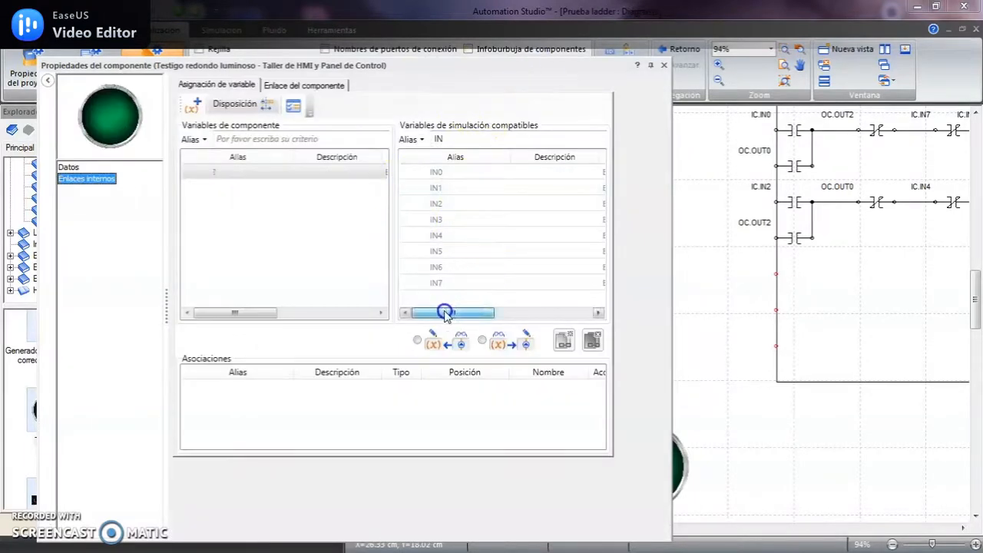
mouse_move(445, 315)
left_mouse_down()
mouse_move(584, 318)
mouse_move(453, 315)
left_mouse_up()
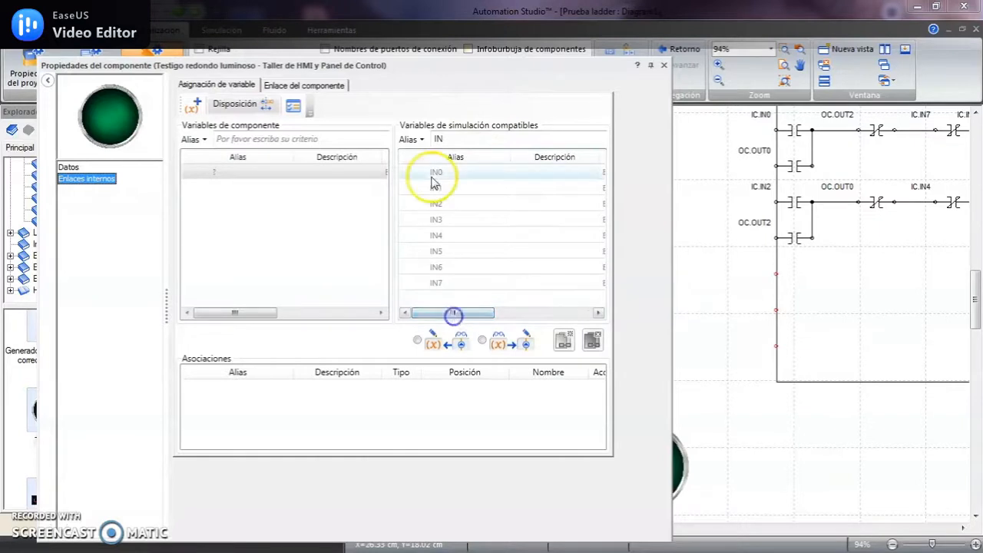
left_click(432, 178)
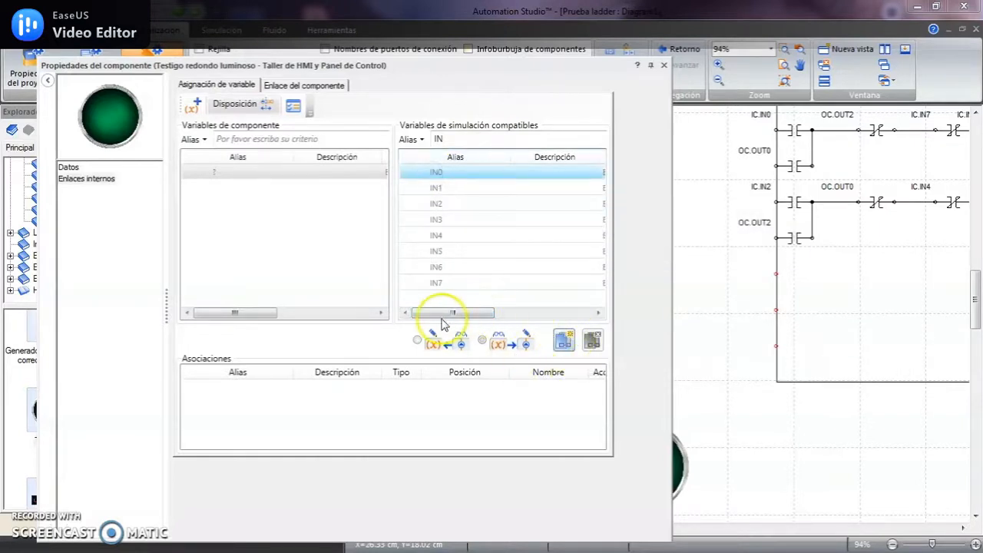
left_click(453, 138)
key("BackSpace")
key("BackSpace")
type("O")
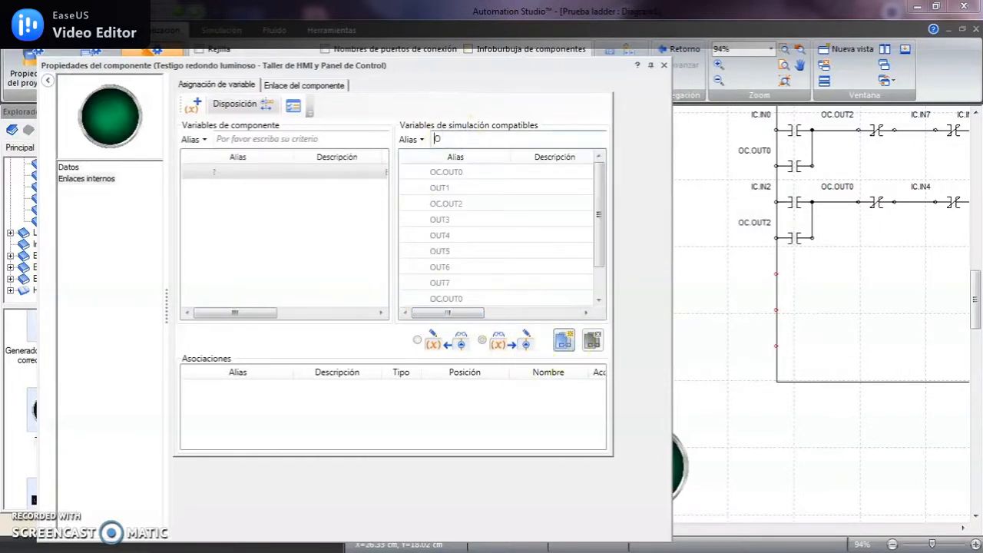
left_click(462, 171)
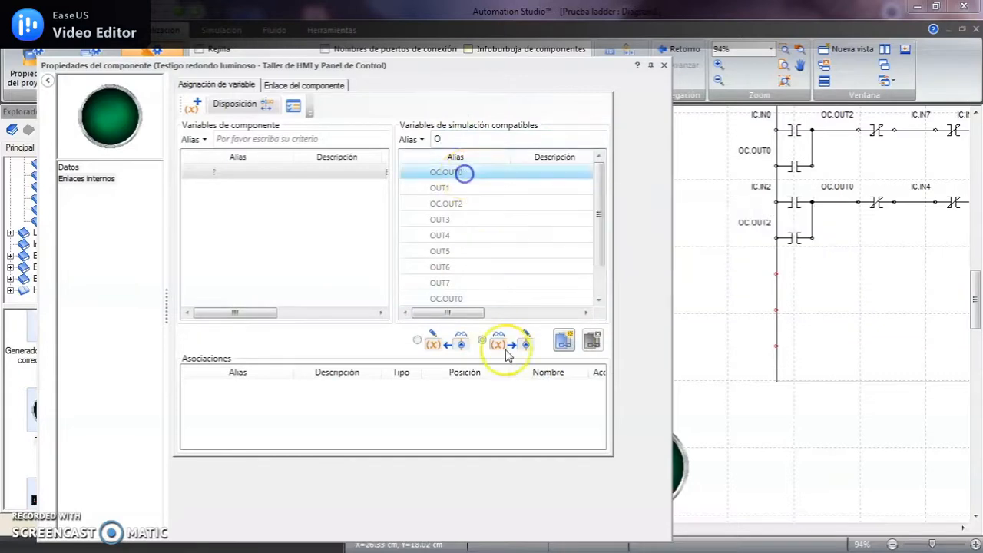
left_click(563, 343)
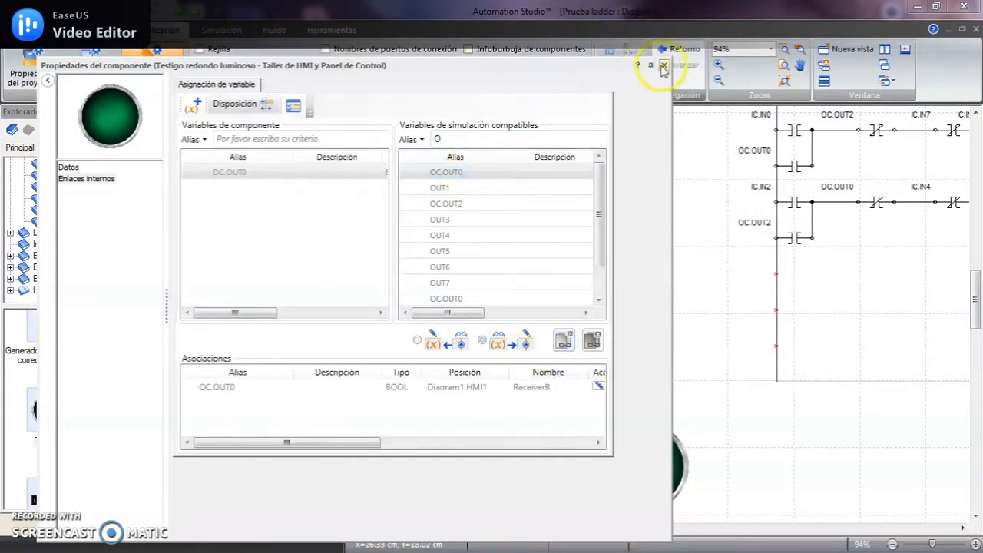
left_click(664, 65)
- Set the second indicator light's component colour to Azul
double_click(630, 466)
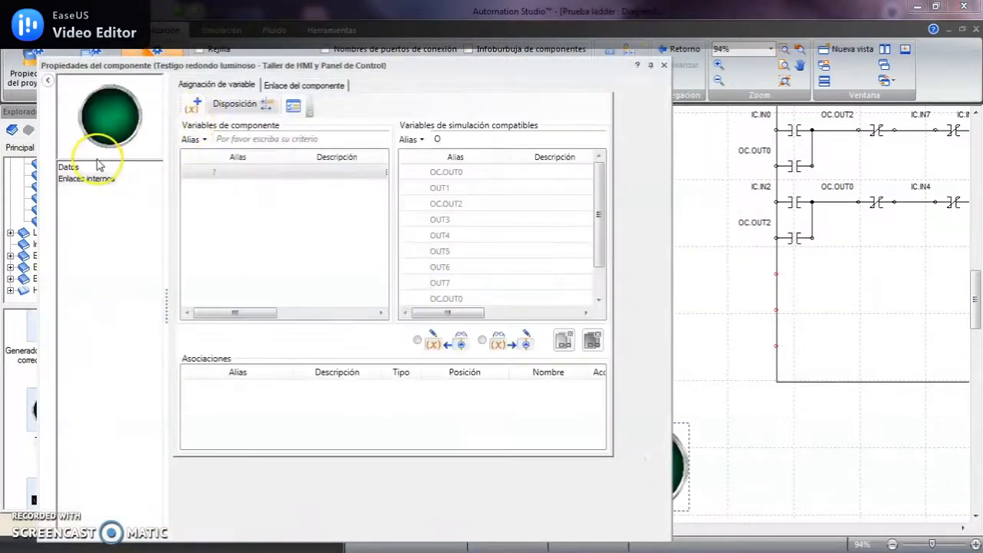
left_click(69, 169)
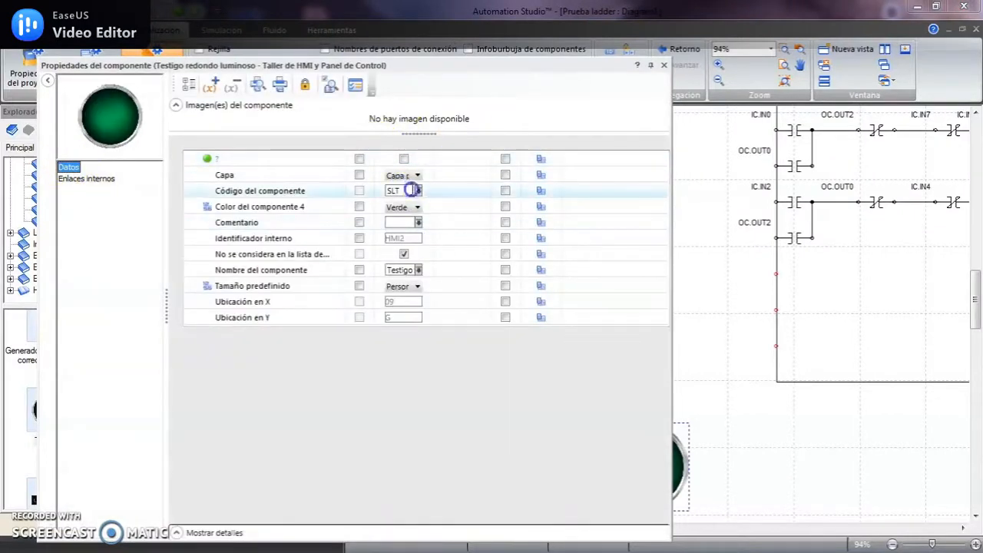
left_click(419, 207)
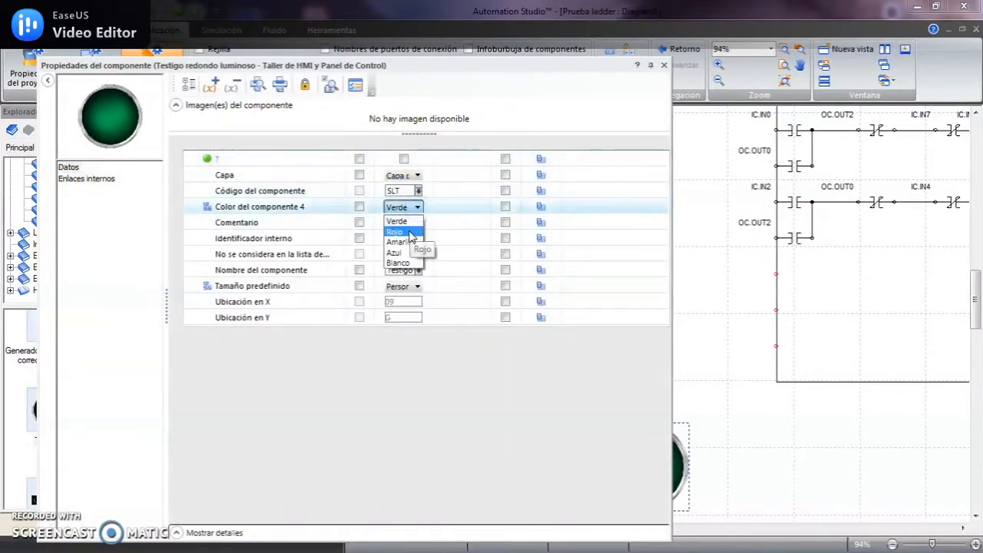
left_click(411, 233)
left_click(418, 207)
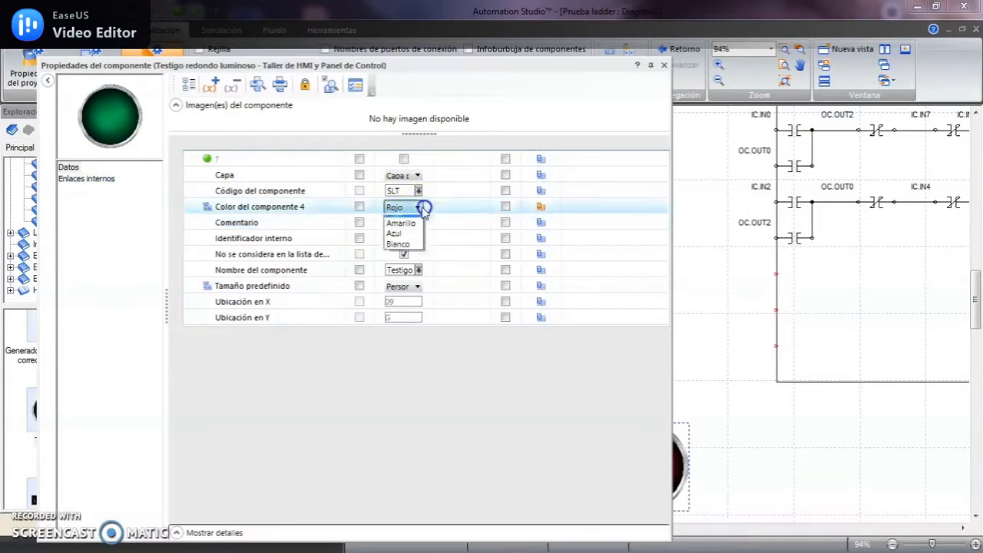
left_click(405, 253)
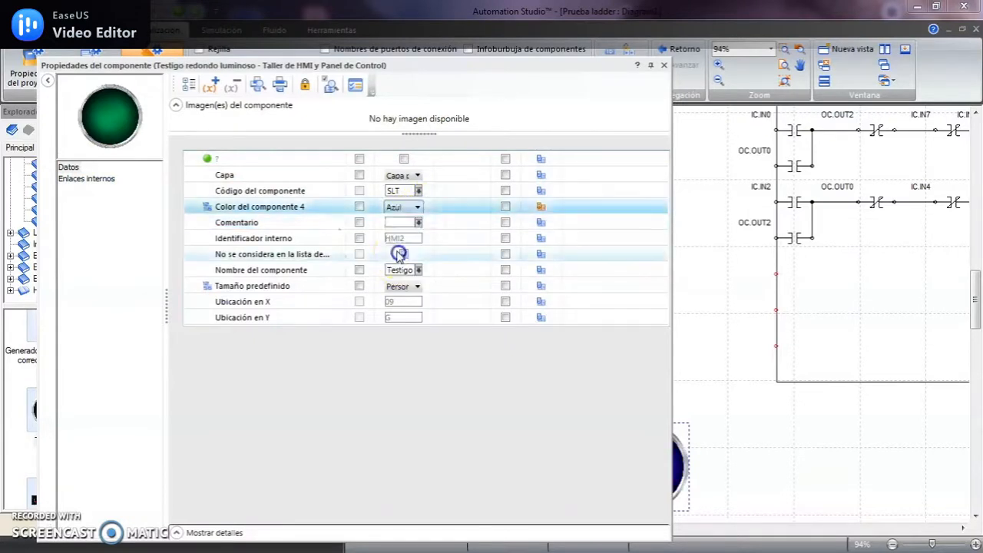
- Associate the second indicator light with the OC.OUT2 variable through its internal links
left_click(100, 180)
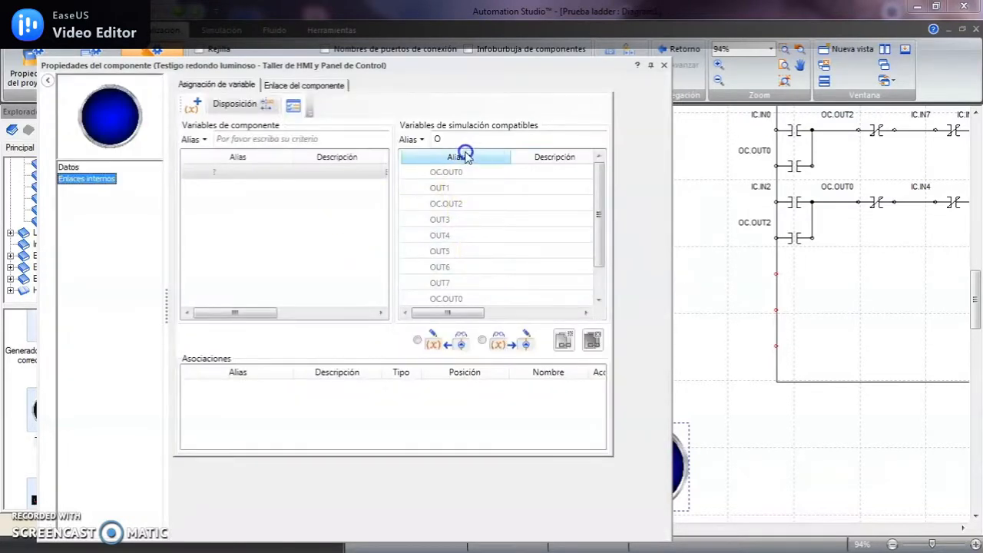
left_click(467, 141)
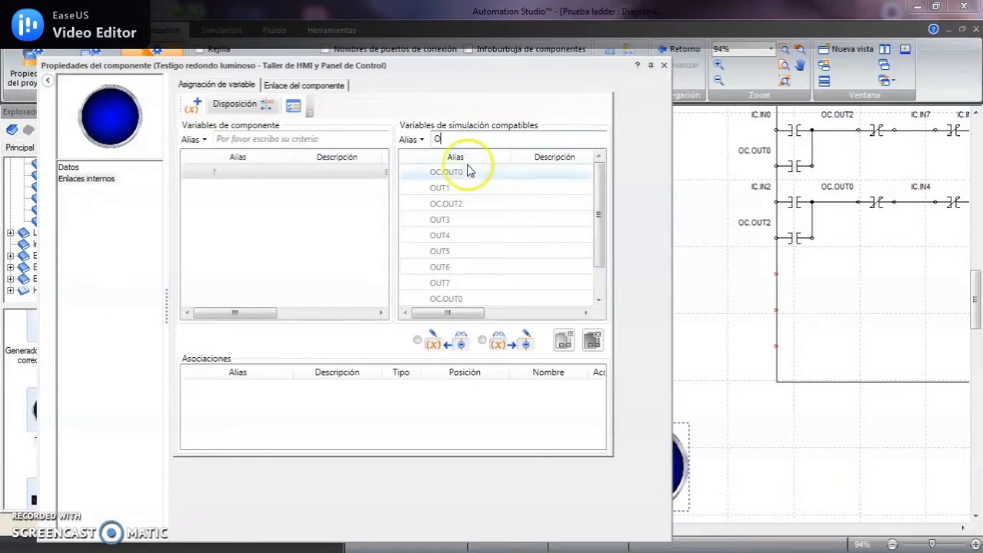
left_click(463, 203)
left_click(561, 339)
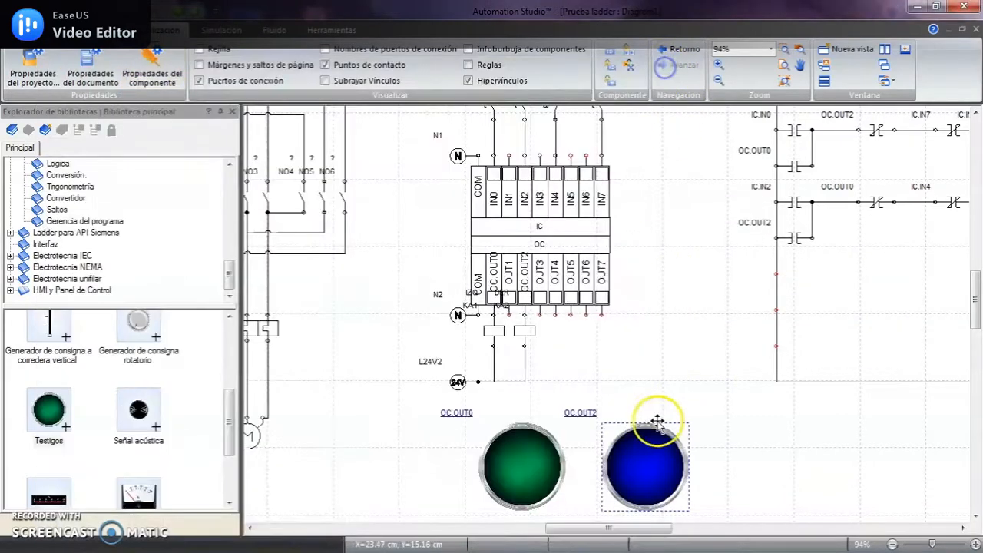
- Review the motor power circuit, the PLC input and output wiring, the indicator lights and the ladder rungs
left_click_drag(659, 325, 516, 353)
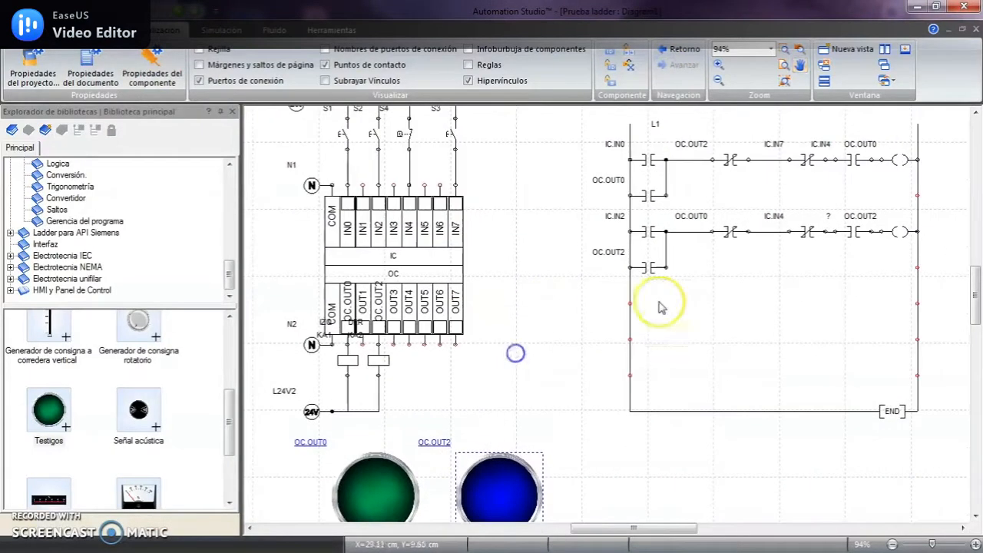
scroll(680, 304, "down", 2)
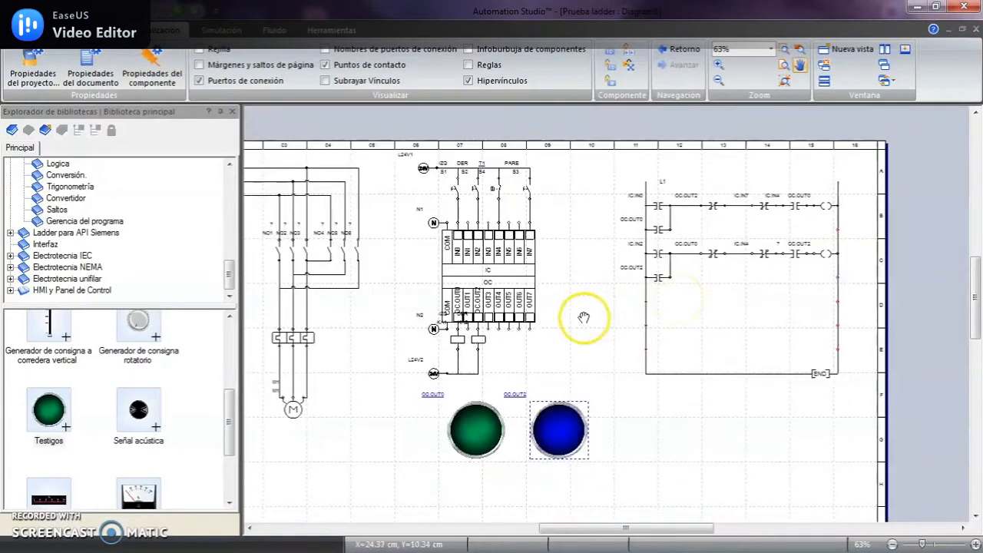
left_click_drag(581, 322, 665, 311)
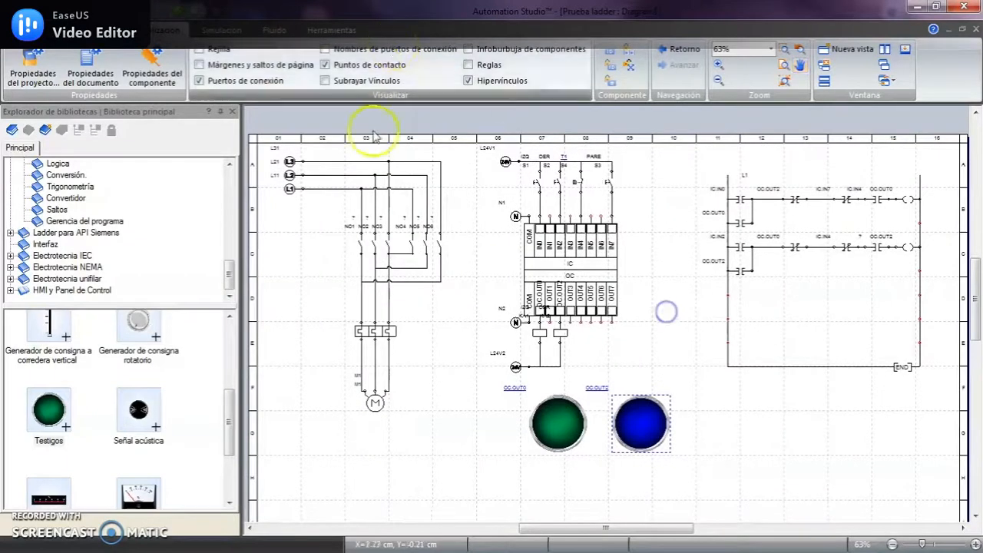
left_click(659, 282)
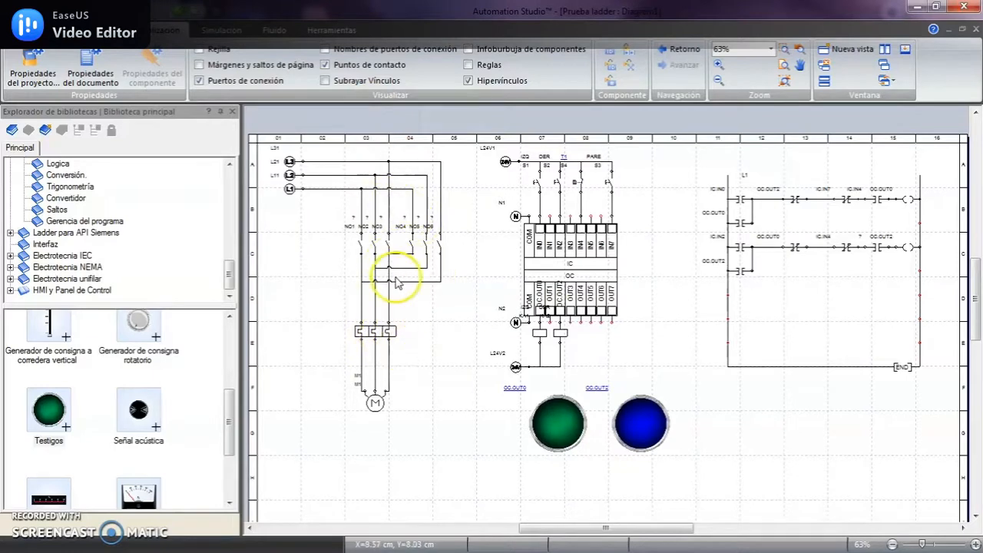
scroll(385, 254, "up", 2)
left_click_drag(436, 344, 531, 330)
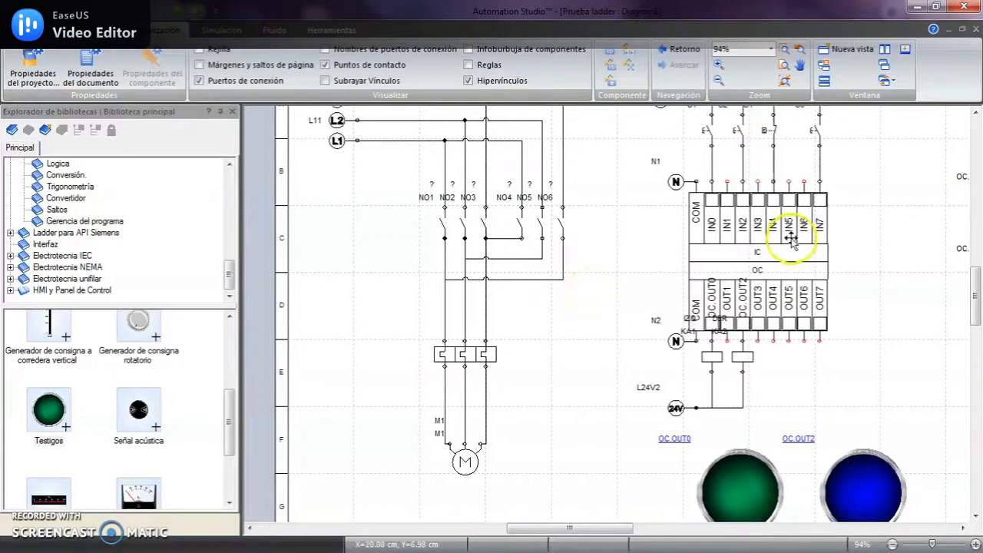
left_click_drag(861, 207, 491, 253)
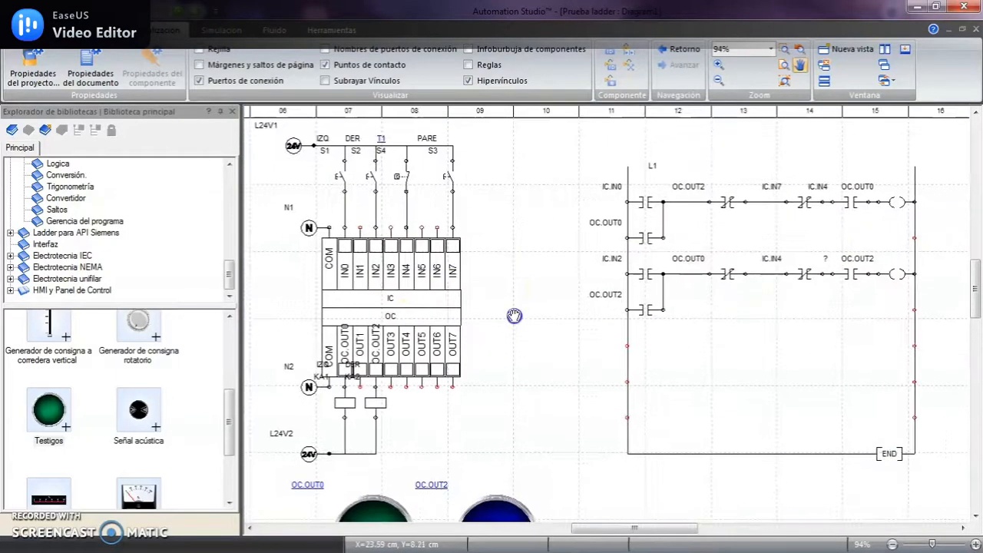
left_click_drag(807, 351, 767, 333)
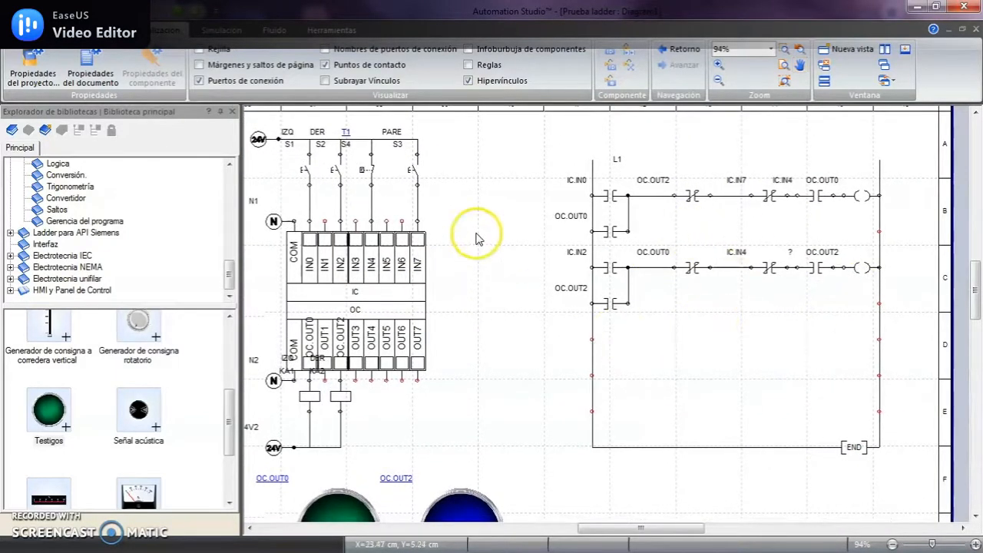
left_click_drag(479, 231, 620, 271)
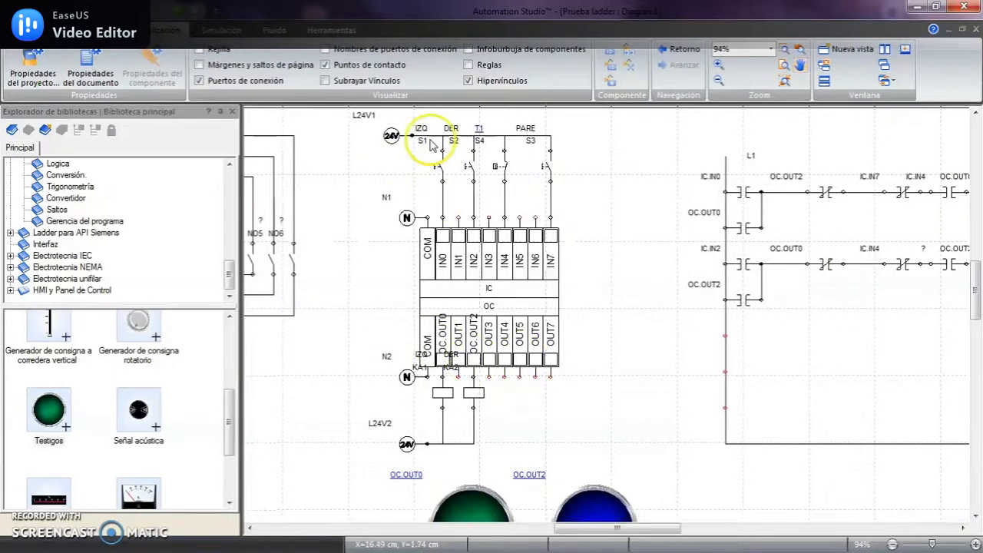
left_click_drag(380, 380, 456, 384)
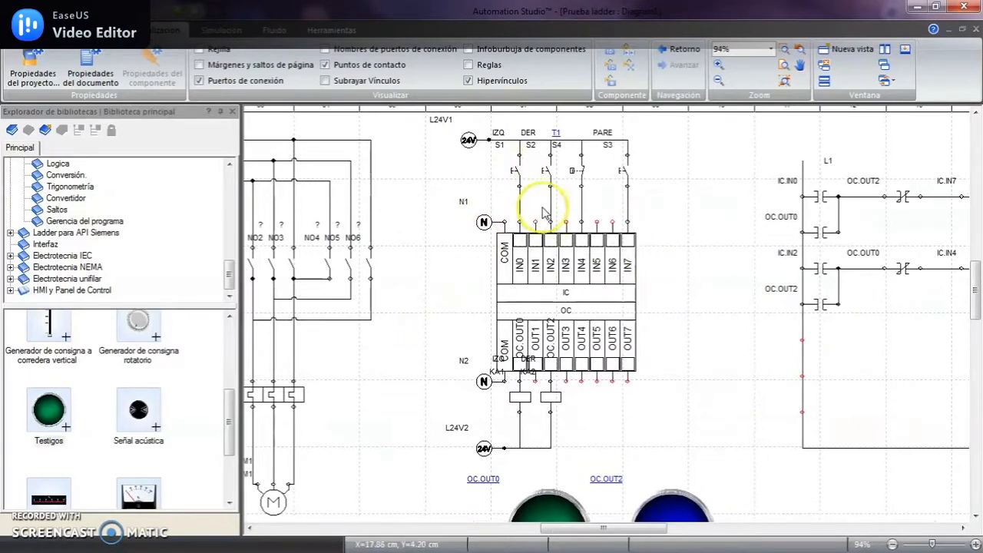
left_click_drag(875, 233, 792, 236)
left_click_drag(896, 229, 827, 226)
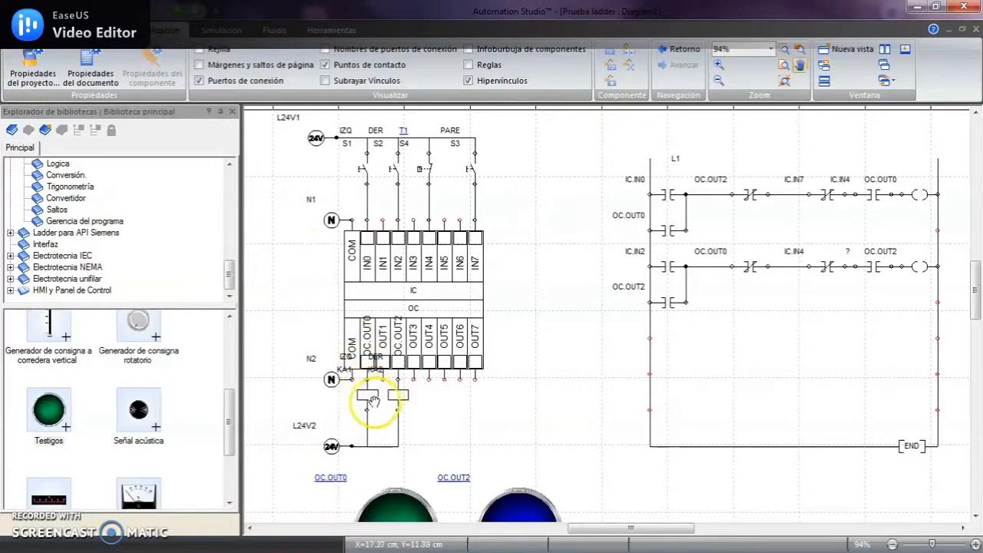
left_click_drag(373, 403, 566, 384)
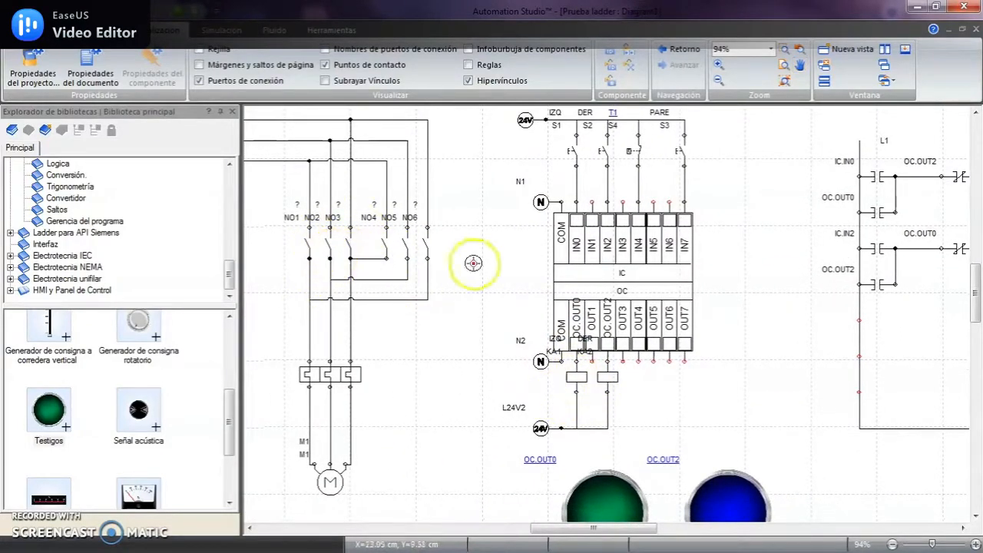
- Run a brief simulation to check the ladder contacts' states, and stop it
left_click_drag(753, 334, 531, 319)
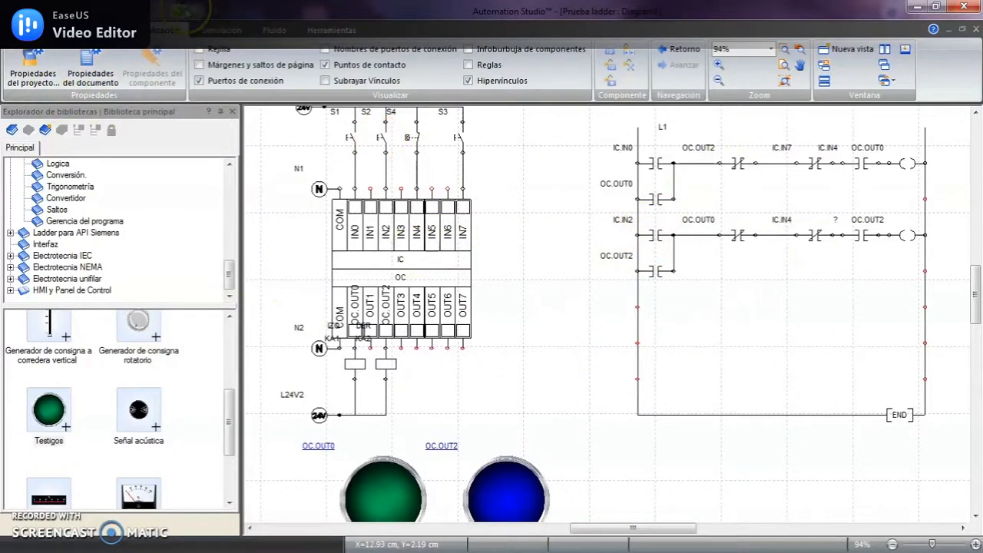
left_click(179, 10)
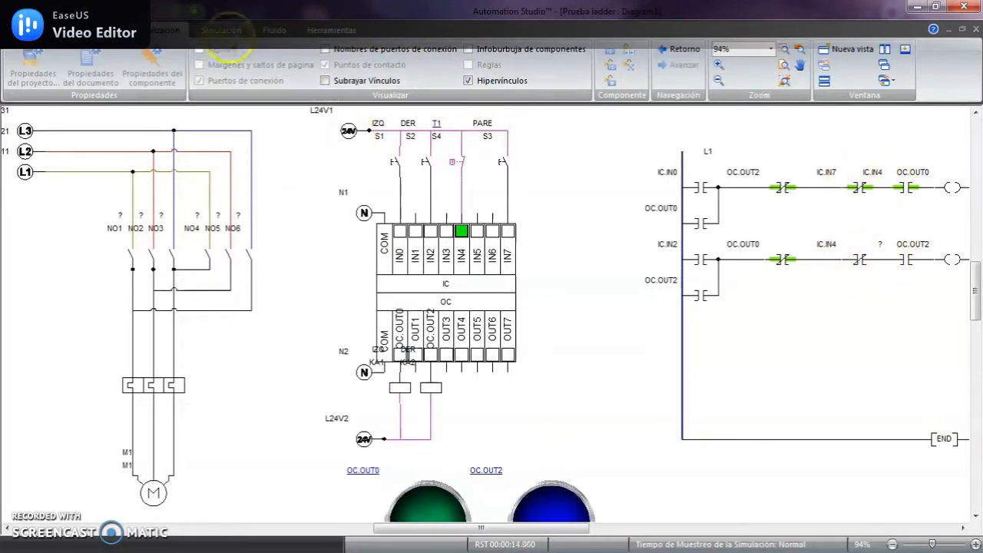
left_click(199, 13)
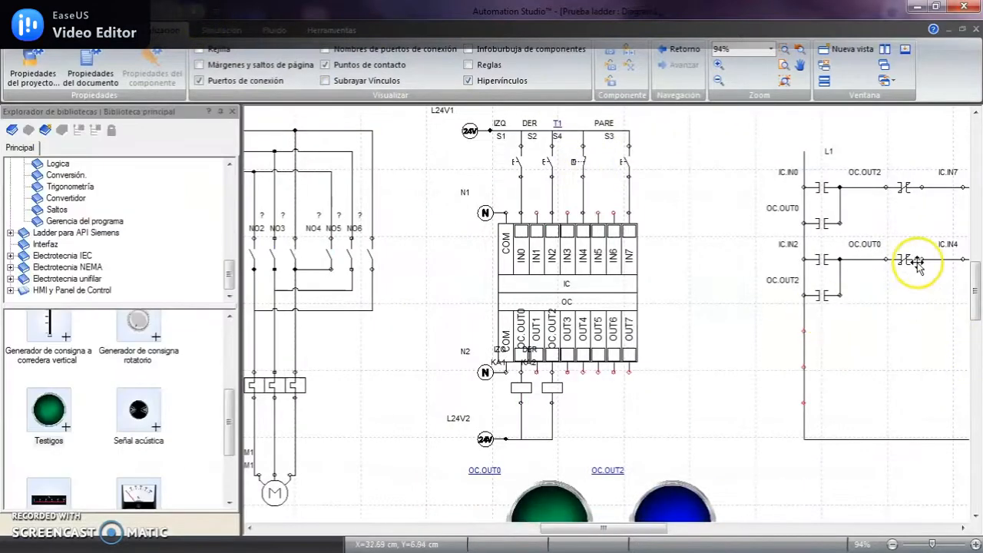
- Reassign the normally closed contact labelled IC.IN4 in the second ladder rung to the IN7 input variable
left_click_drag(920, 301, 740, 299)
double_click(829, 258)
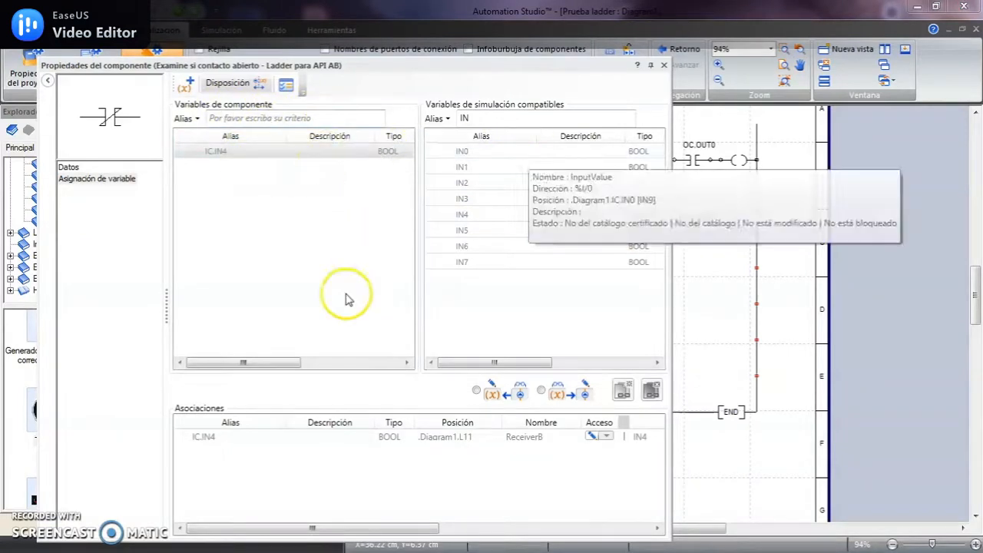
left_click(471, 261)
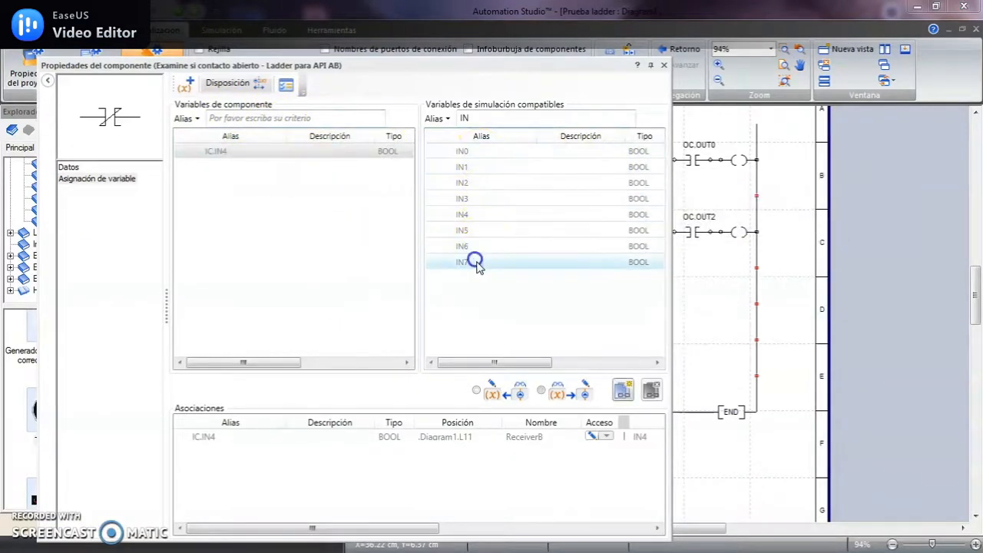
left_click(620, 393)
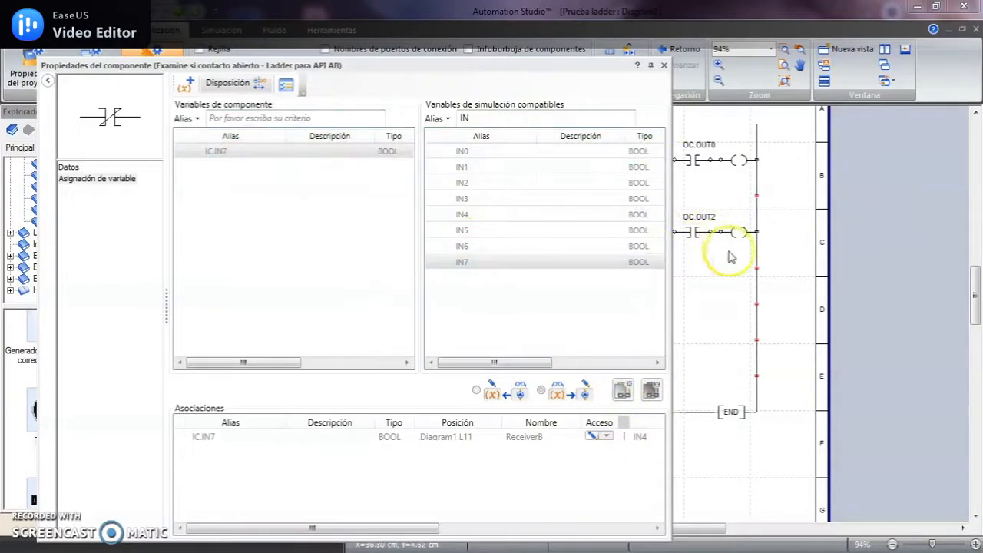
- Associate the normally open contact before the second rung's coil with the IN4 input variable, and close its properties
left_click(695, 234)
left_click(467, 214)
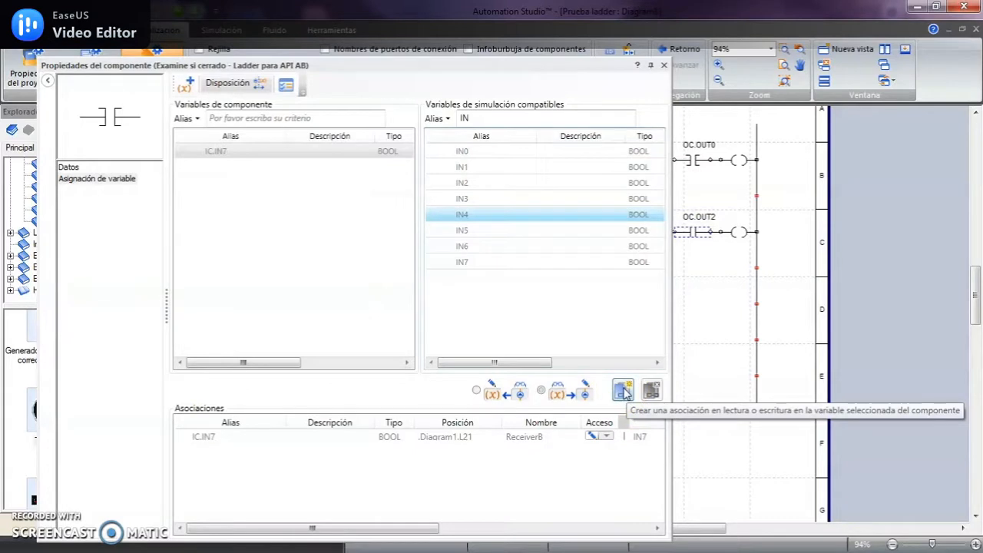
left_click(623, 392)
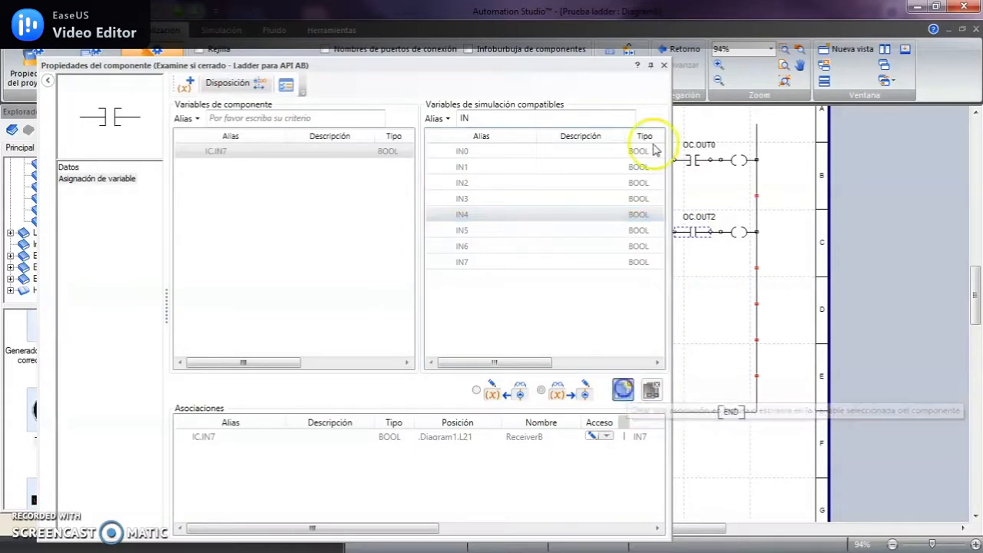
left_click(664, 67)
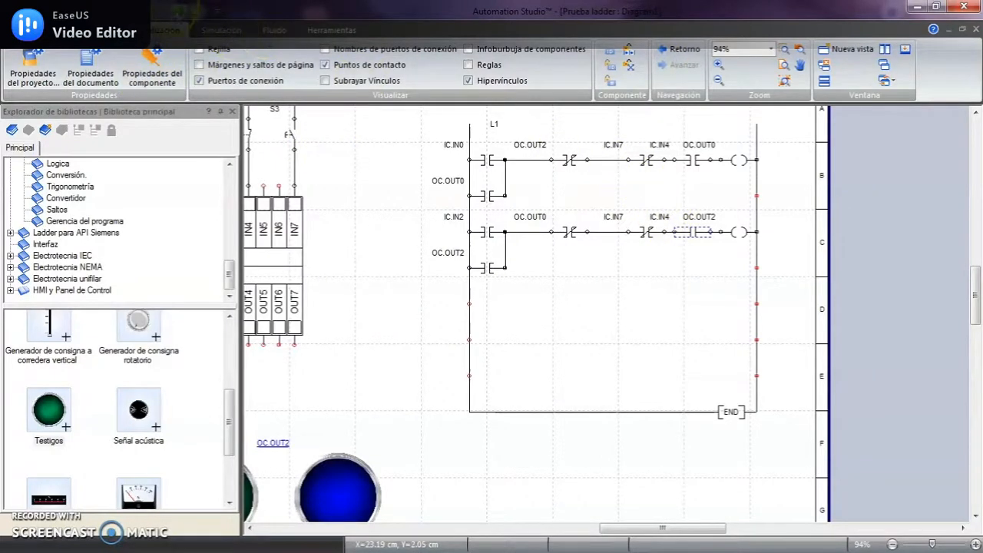
- Simulate the whole circuit, activate the IZQ pushbutton S1 to test the outputs and motor contacts, and stop the simulation
left_click(177, 11)
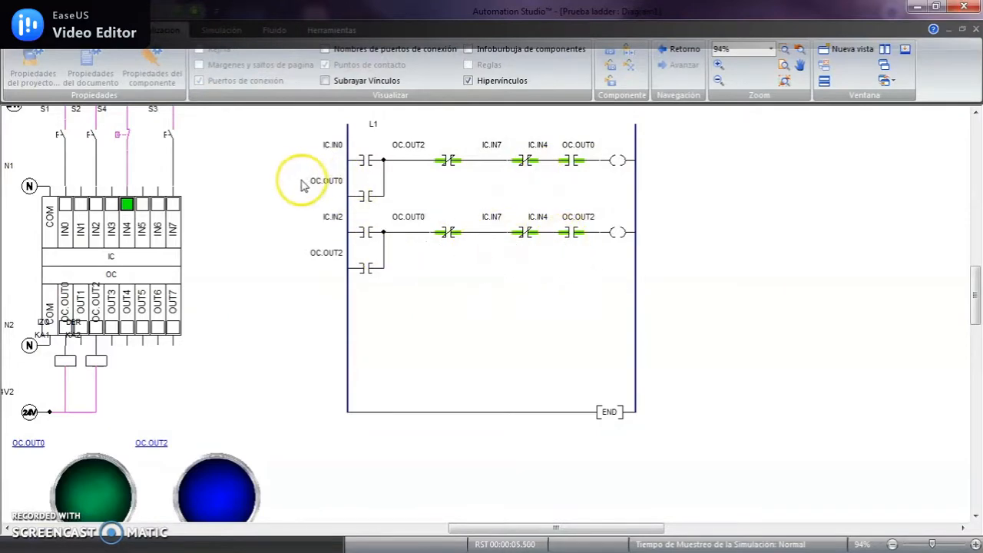
left_click_drag(288, 180, 634, 193)
left_click(784, 80)
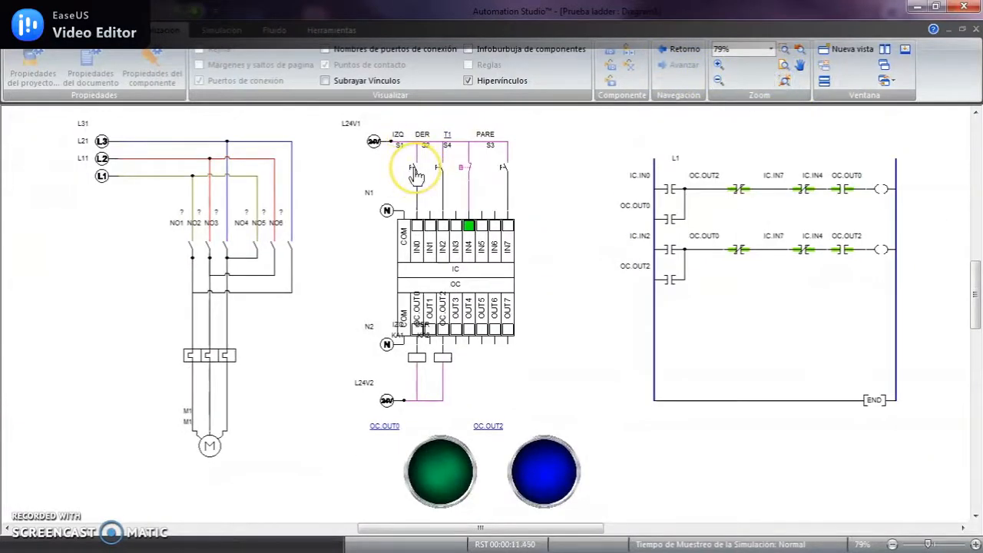
left_click(414, 169)
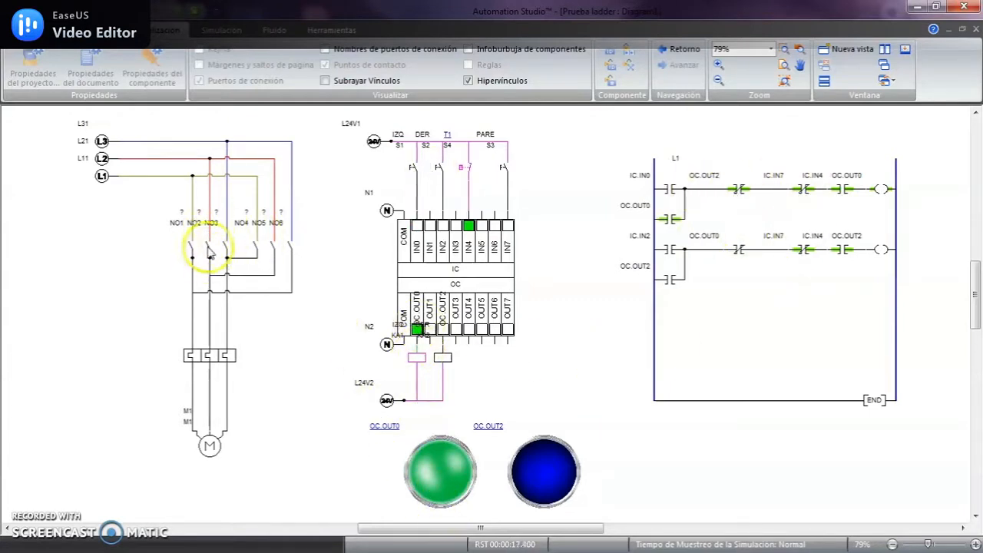
left_click(193, 12)
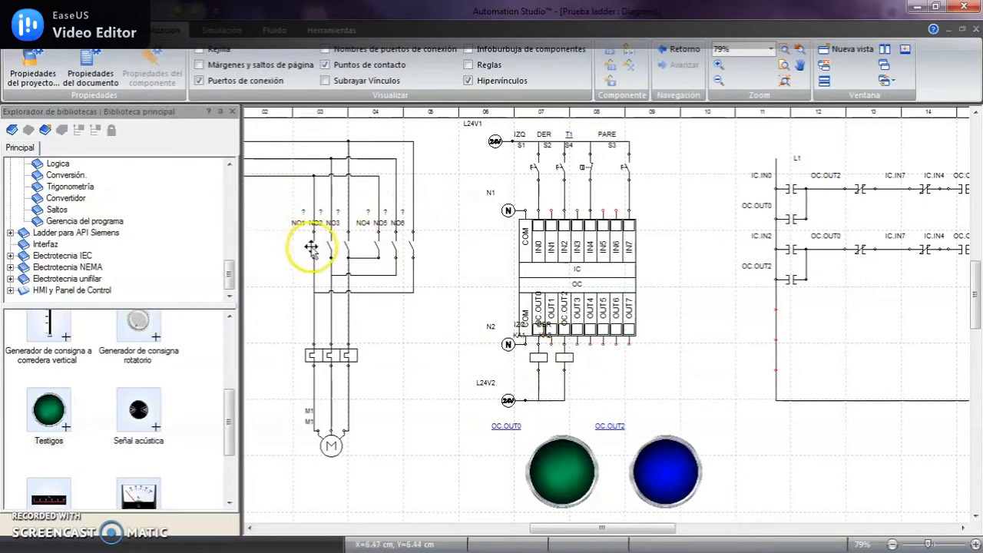
- Associate power contact NO4 with the IZQ TransmitterB variable of relay KA1, clearing the IN filter from the compatible variables
double_click(378, 241)
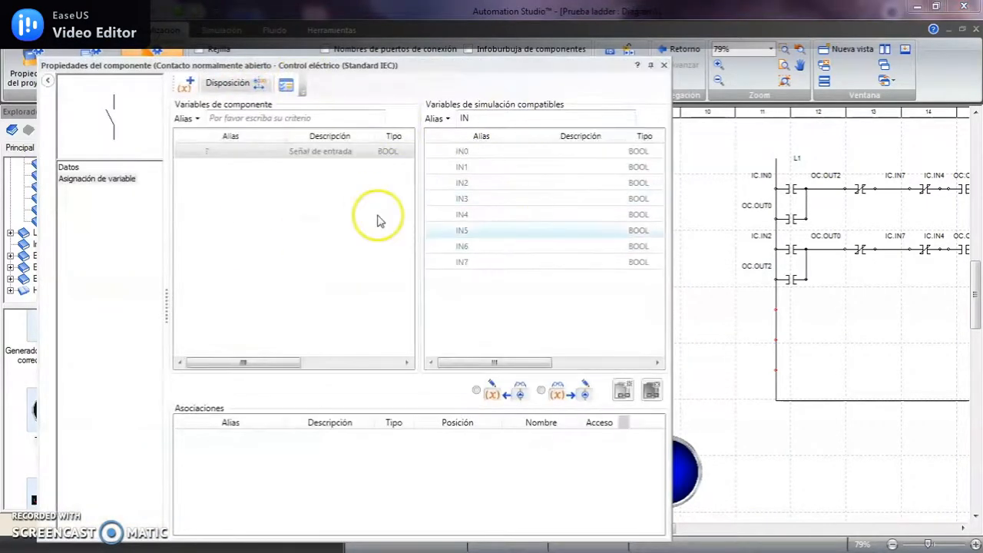
key("BackSpace")
key("BackSpace")
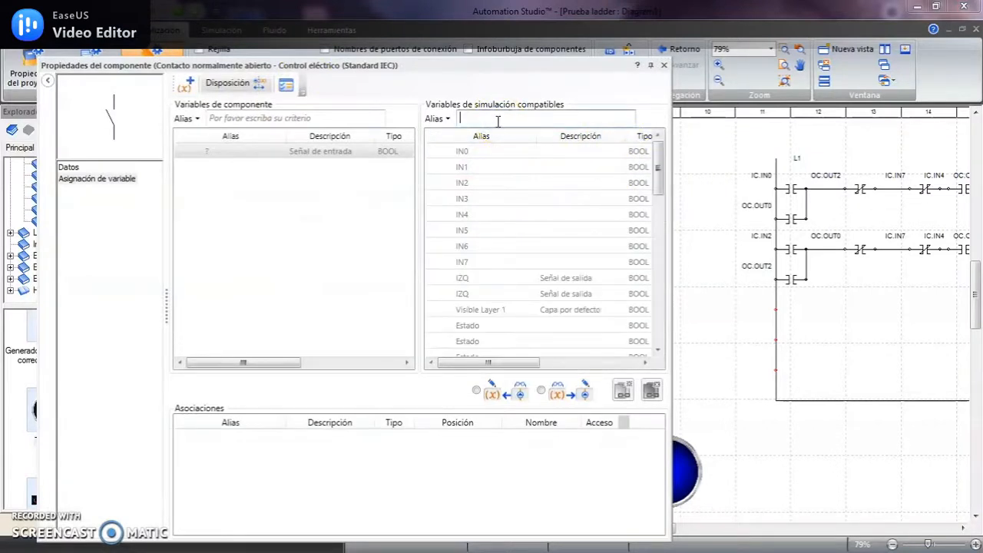
left_click_drag(515, 364, 627, 368)
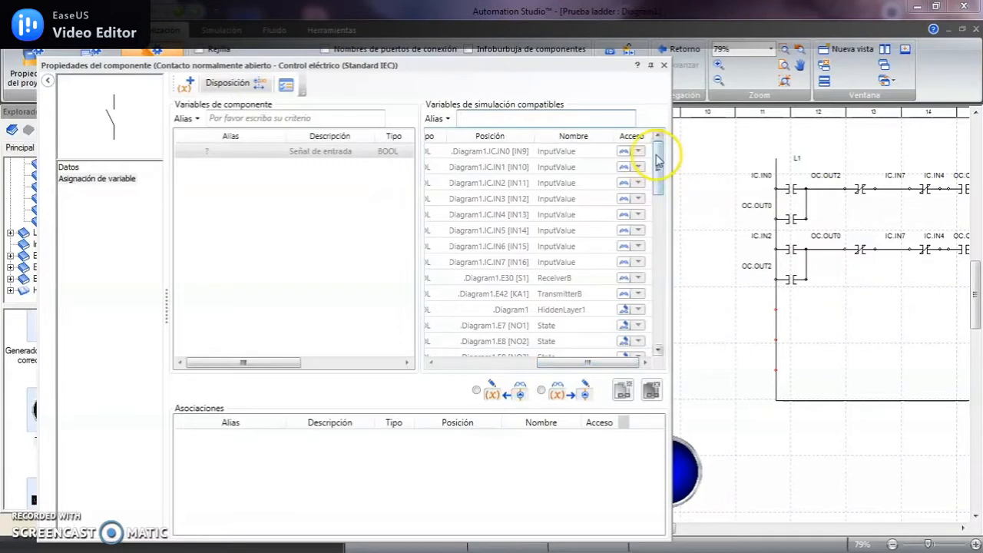
left_click_drag(657, 159, 655, 162)
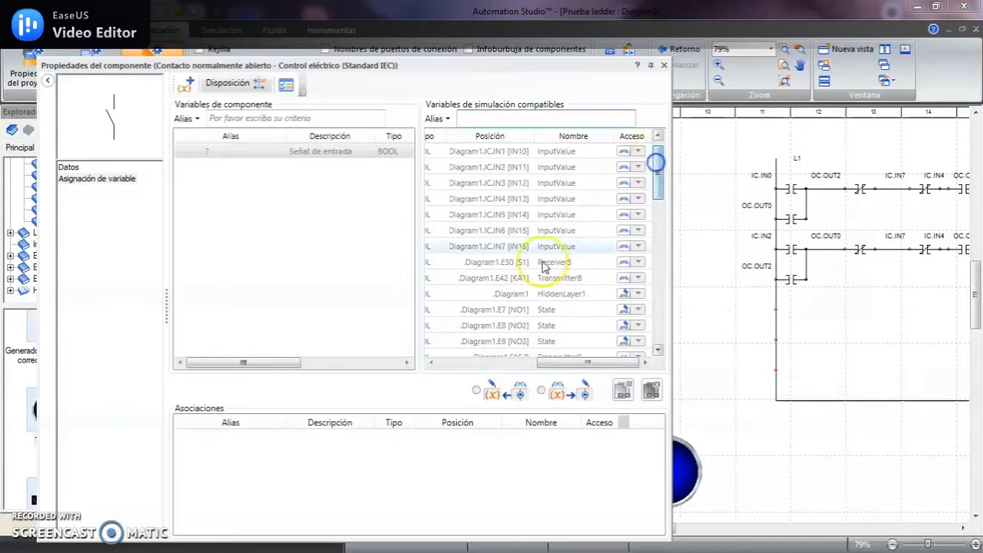
left_click(556, 278)
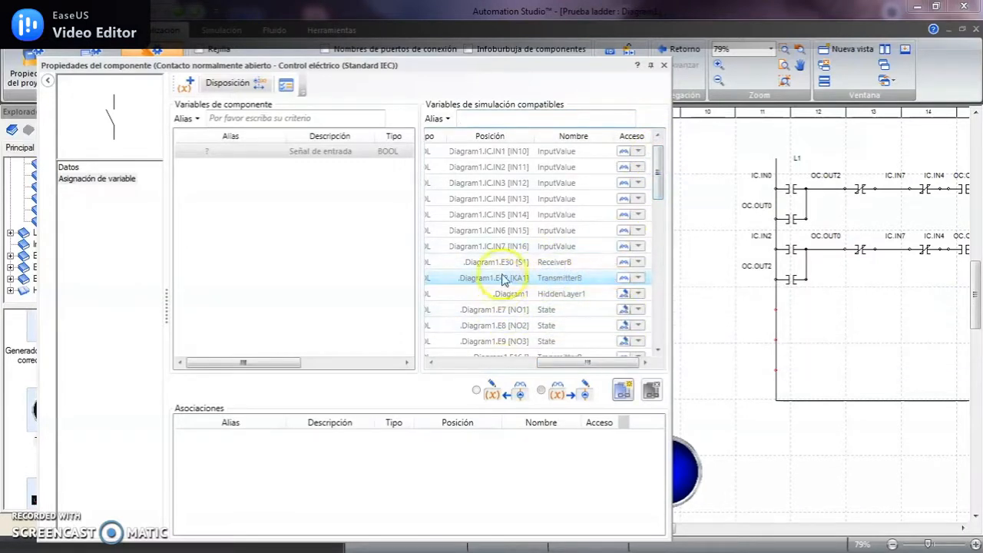
left_click(617, 392)
- Move the properties window clear of the power circuit and associate contact NO5 with relay KA1's IZQ variable
left_click_drag(478, 66, 149, 88)
left_click_drag(245, 96, 447, 37)
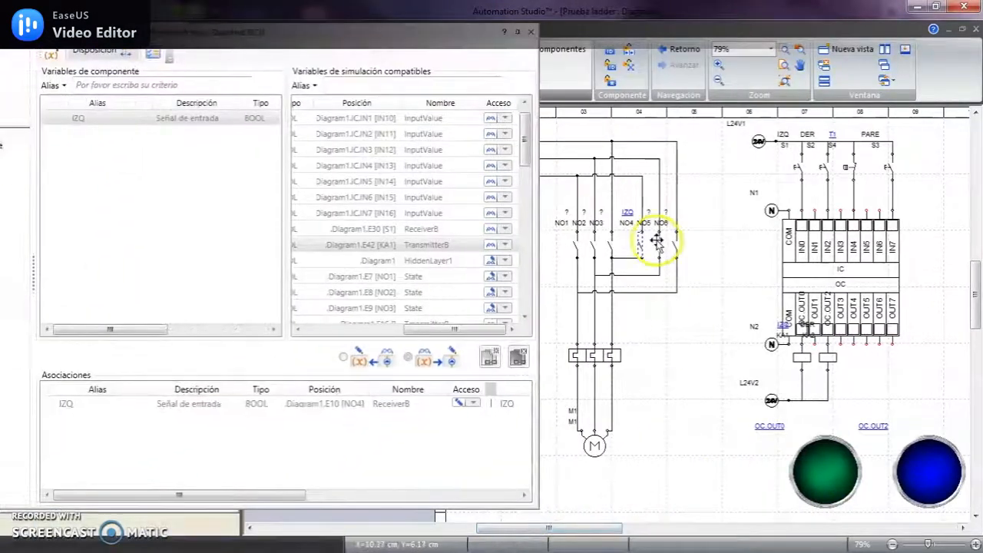
left_click_drag(381, 331, 526, 270)
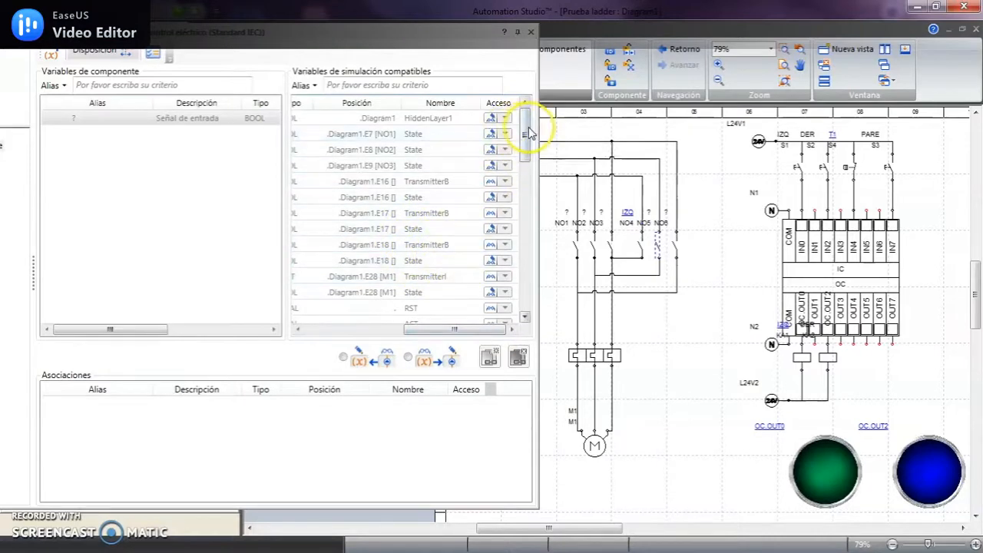
left_click_drag(527, 128, 524, 269)
left_click(436, 292)
left_click(467, 353)
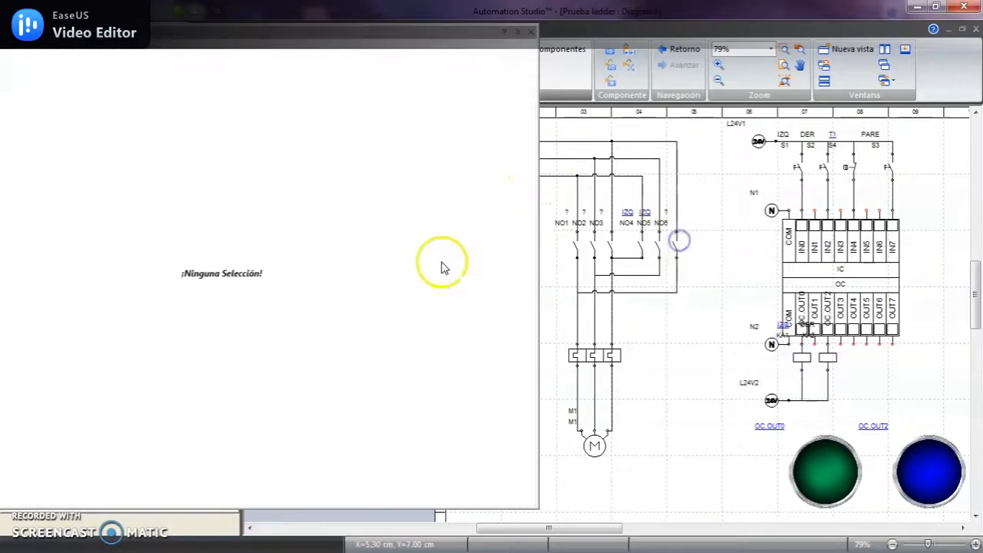
- Associate power contact NO6 with the IZQ TransmitterB variable of relay KA1
left_click(673, 245)
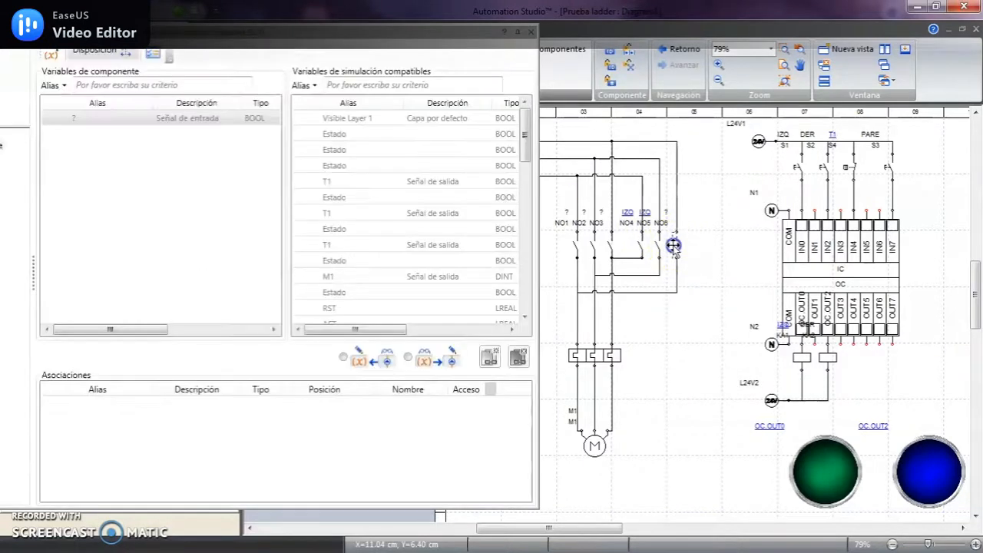
left_click_drag(529, 157, 526, 286)
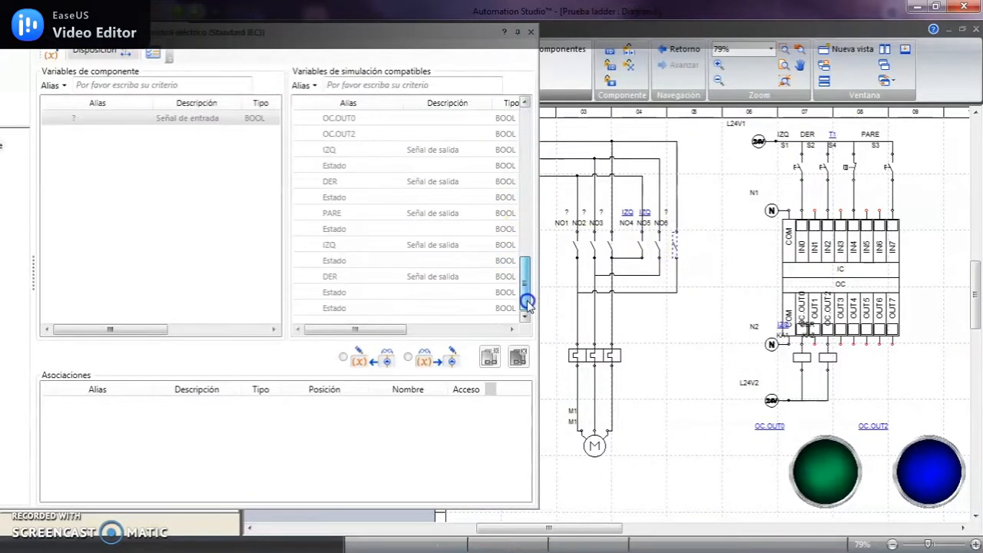
left_click_drag(386, 329, 500, 333)
left_click(445, 245)
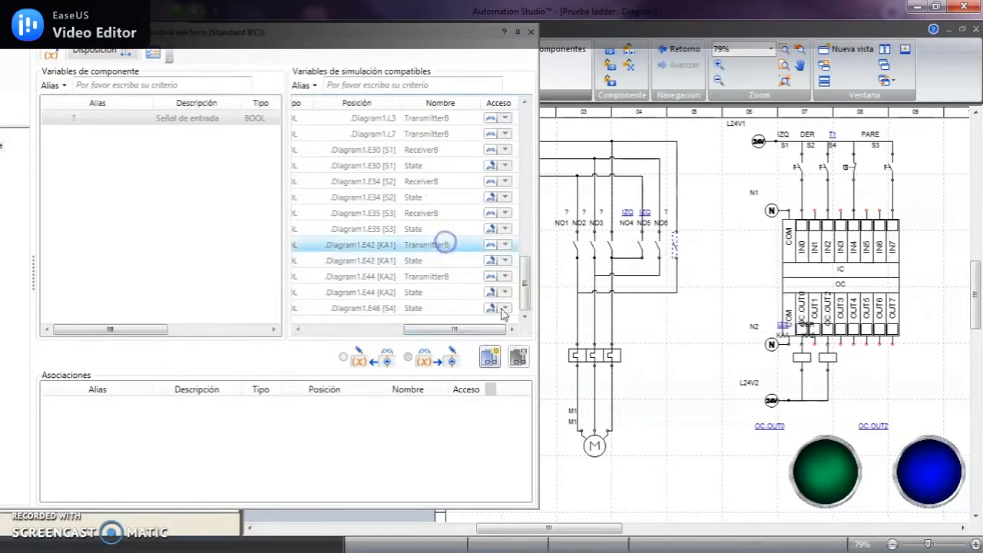
left_click(491, 358)
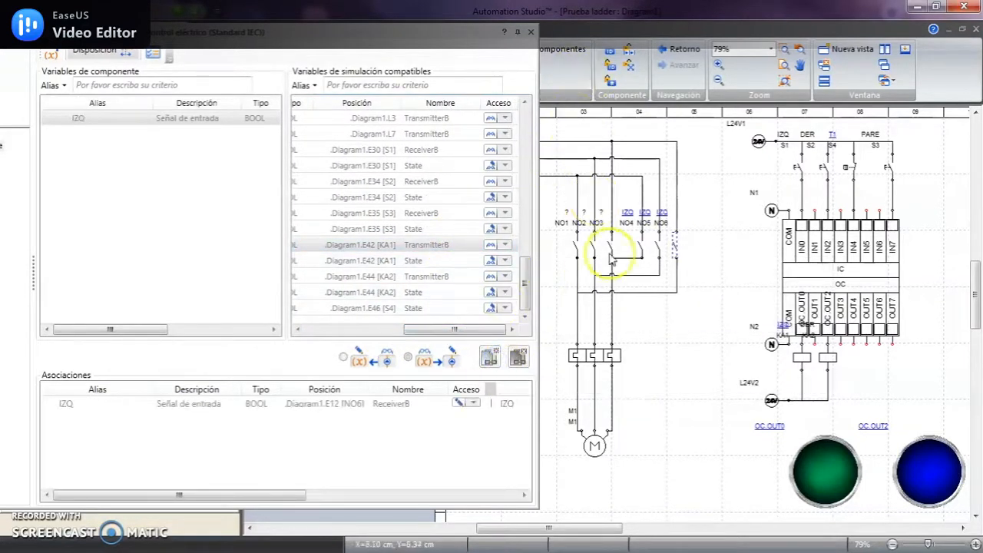
- Associate power contact NO1 with the DER TransmitterB variable of relay KA2
left_click(581, 261)
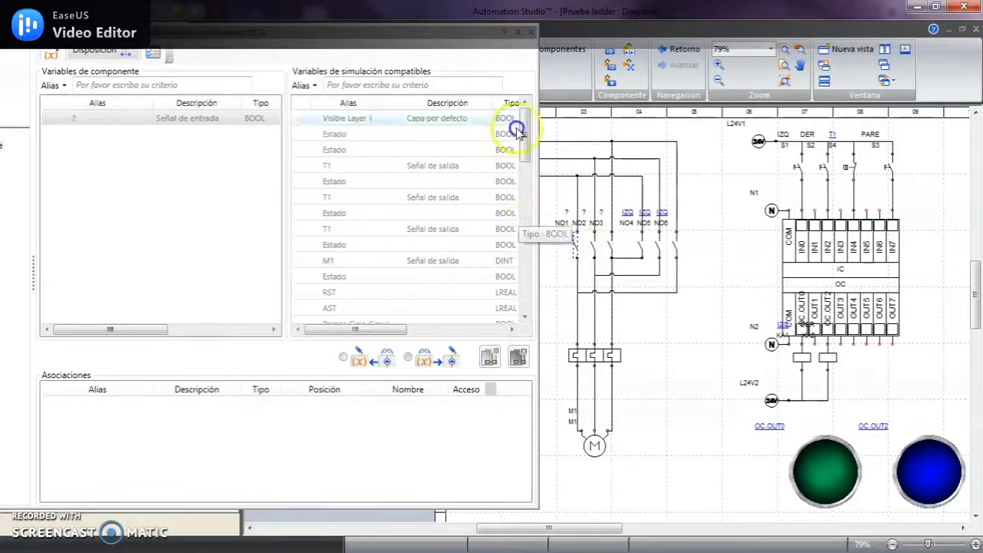
left_click_drag(523, 127, 525, 274)
left_click_drag(388, 329, 521, 335)
left_click(451, 276)
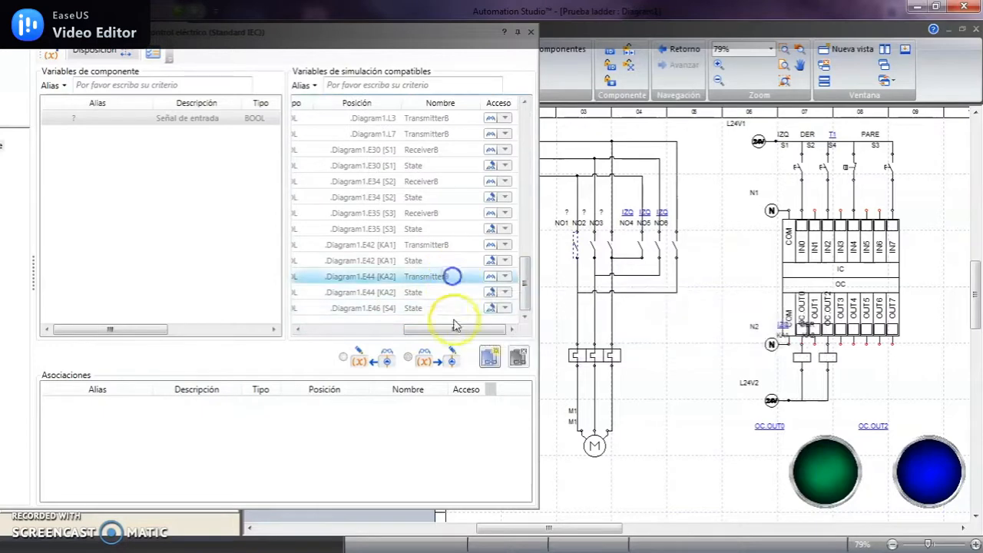
left_click(489, 356)
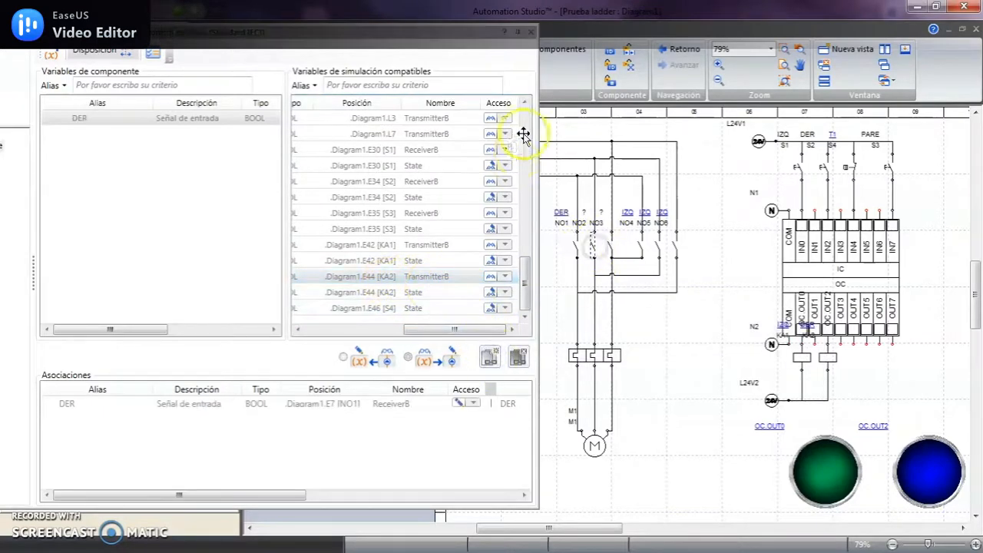
- Associate power contacts NO2 and NO3 with relay KA2's DER variable, and close the properties window
left_click(367, 278)
left_click(490, 357)
left_click(611, 247)
left_click_drag(525, 130, 524, 313)
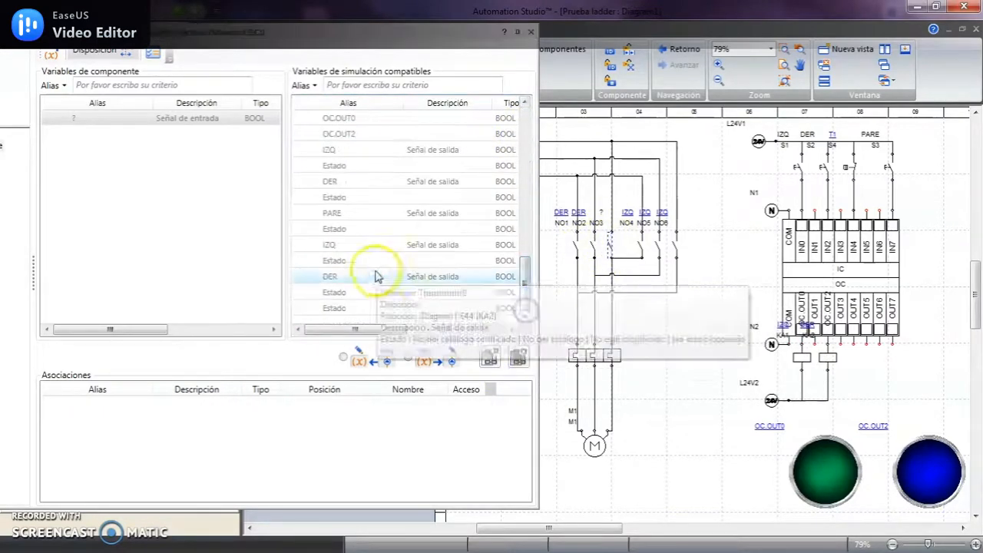
left_click(375, 277)
left_click(489, 356)
left_click(530, 31)
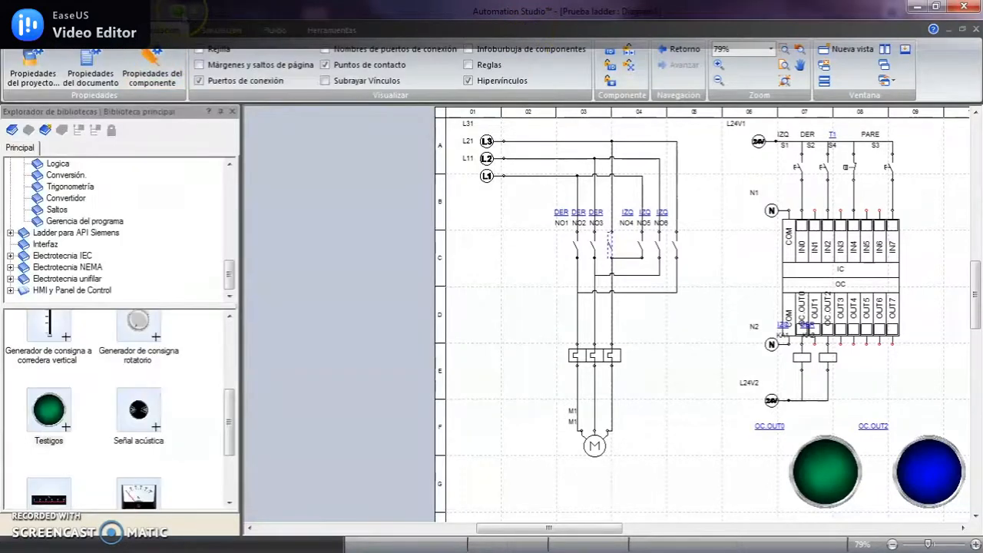
- Simulate the whole circuit and activate the IZQ, PARE and DER pushbuttons in turn, checking the motor's rotation direction
left_click(789, 79)
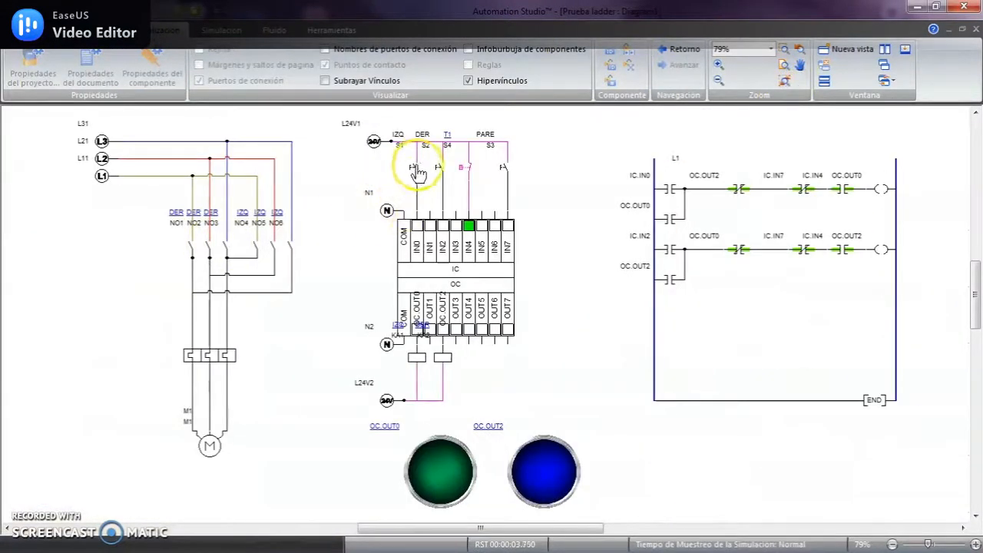
left_click(417, 170)
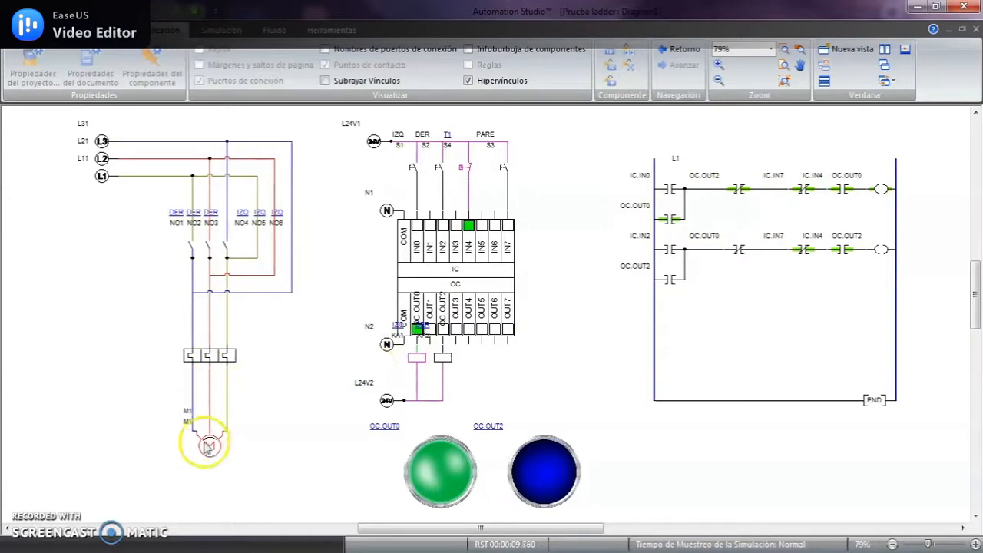
scroll(211, 461, "up", 5)
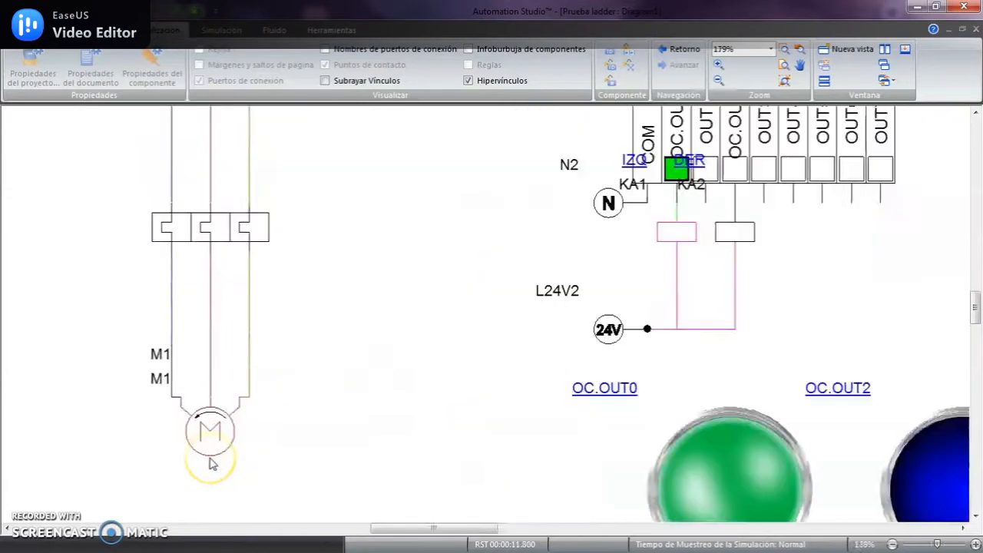
scroll(284, 392, "down", 4)
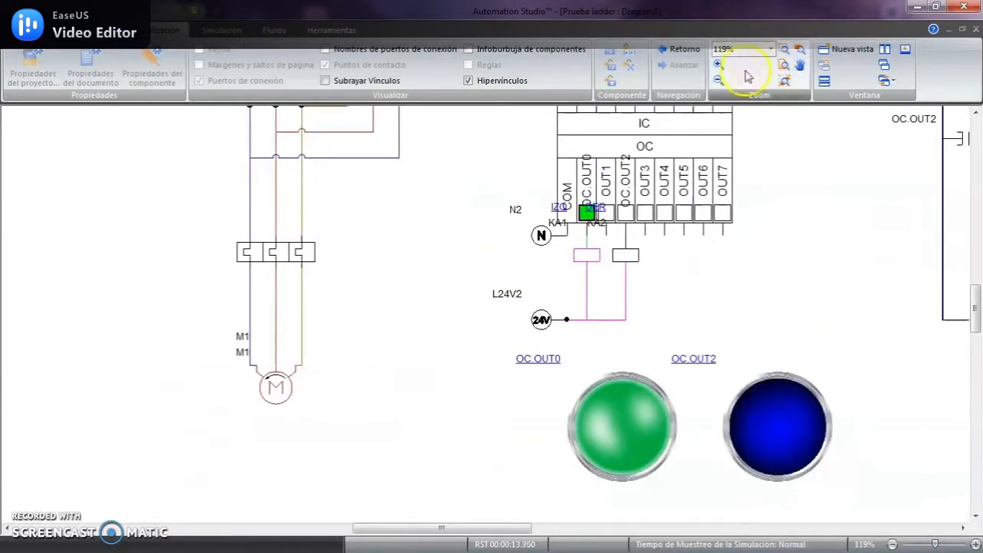
left_click(785, 81)
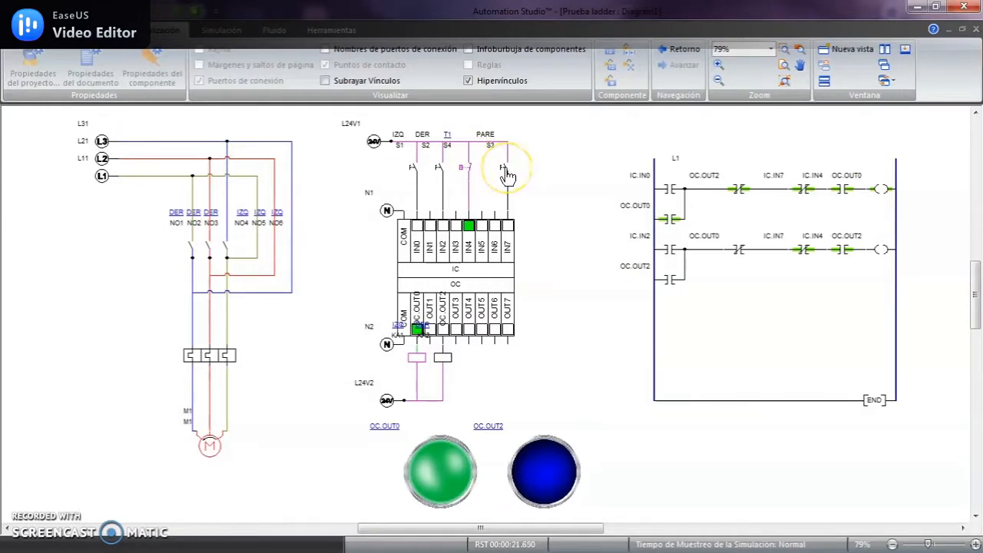
left_click(507, 169)
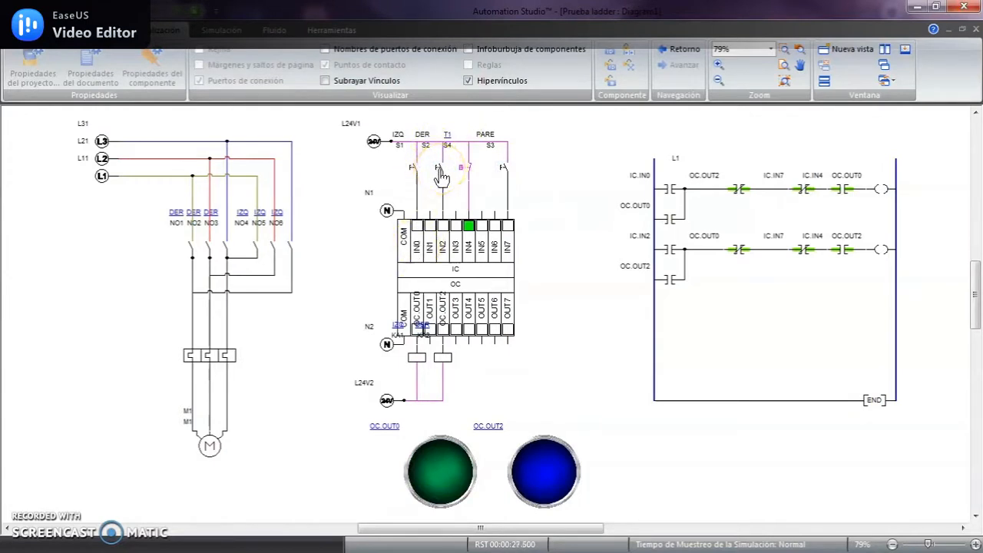
left_click(440, 169)
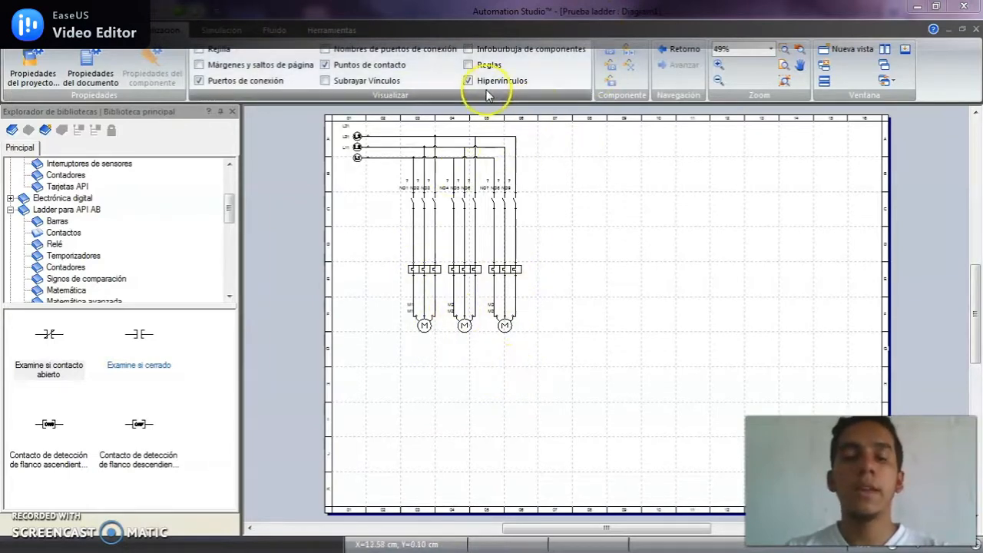
left_click(579, 191)
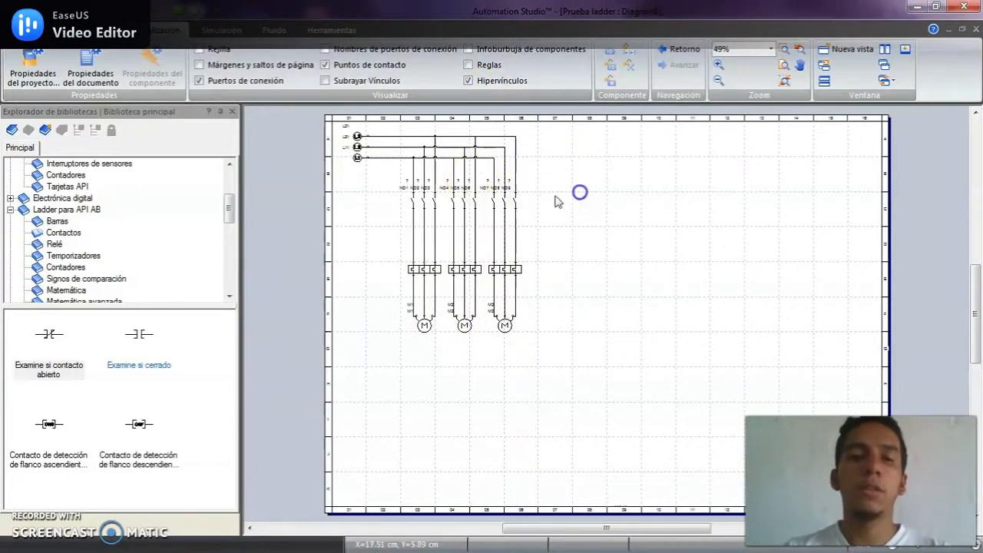
scroll(470, 184, "up", 2)
left_click_drag(480, 170, 576, 274)
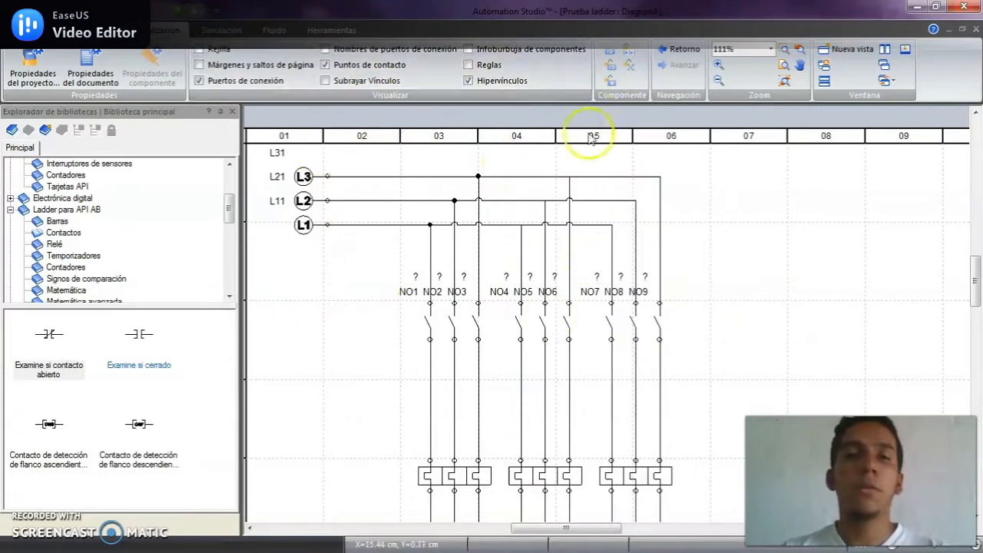
left_click(784, 82)
left_click(783, 68)
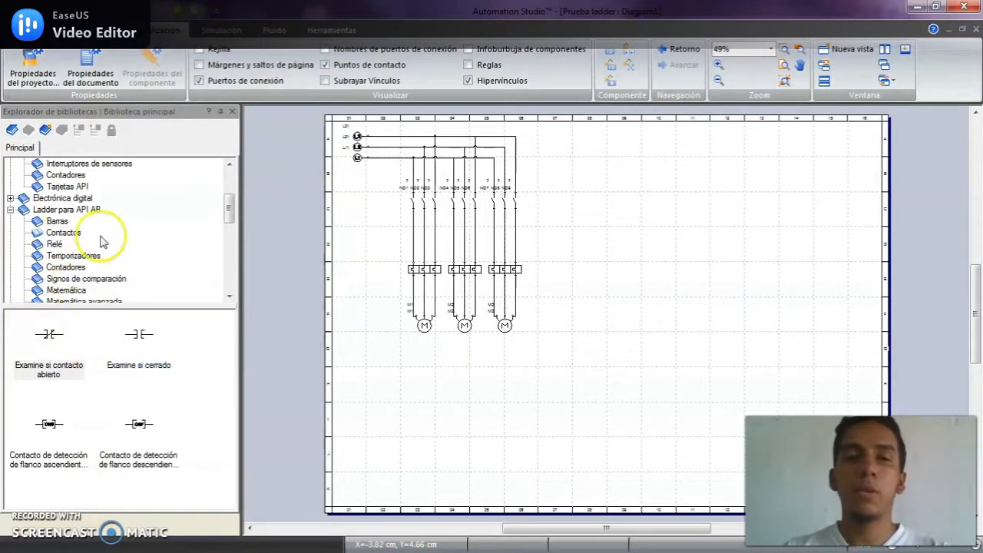
- Insert ladder rails beside the three-motor power circuit, near the sheet's right edge, and stretch them down towards the sheet's lower part
left_click(57, 221)
left_click_drag(70, 340, 849, 239)
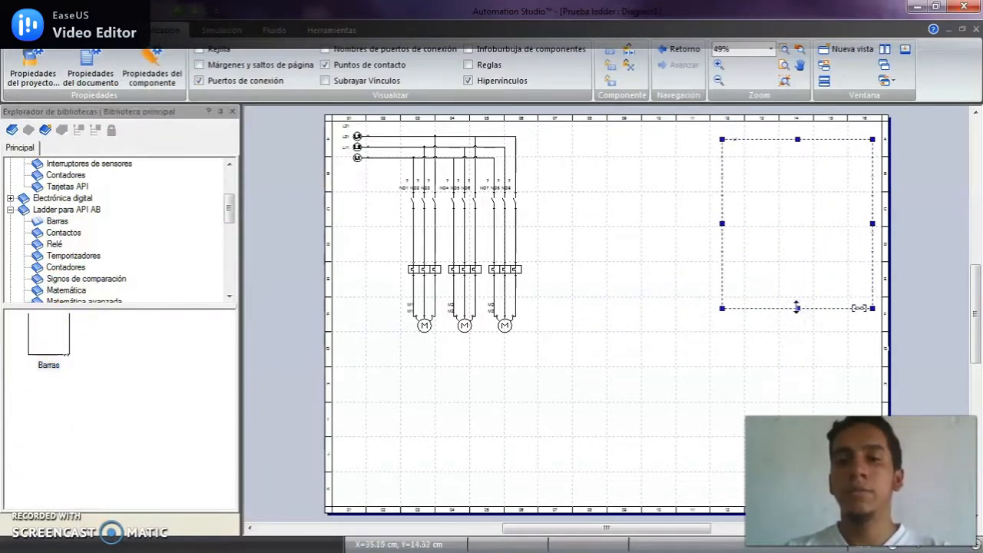
left_click_drag(796, 307, 796, 458)
- Place a PLC input card between the motor circuit and the ladder rails, with a PLC output card directly below it
left_click(67, 187)
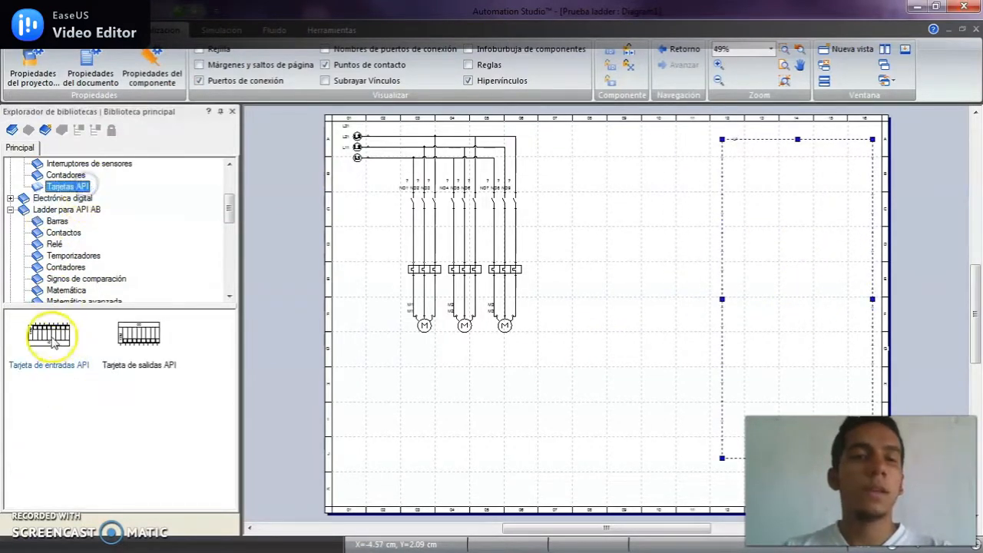
left_click_drag(52, 342, 611, 206)
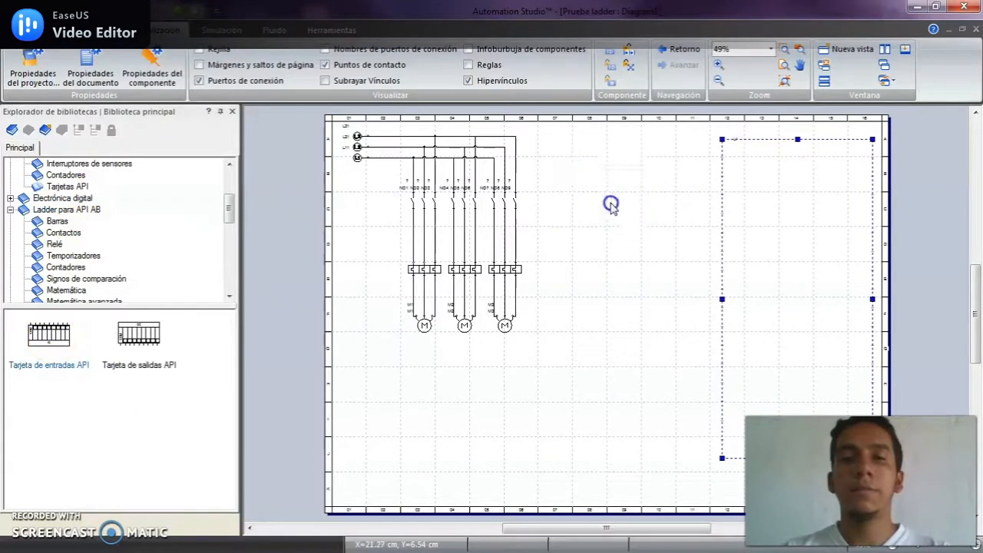
left_click_drag(139, 337, 618, 242)
left_click_drag(644, 245, 644, 242)
- Place two Examine si cerrado contacts on the left rail, at its first and second connection points
scroll(818, 160, "up", 3)
left_click_drag(813, 179, 625, 235)
scroll(625, 235, "down", 1)
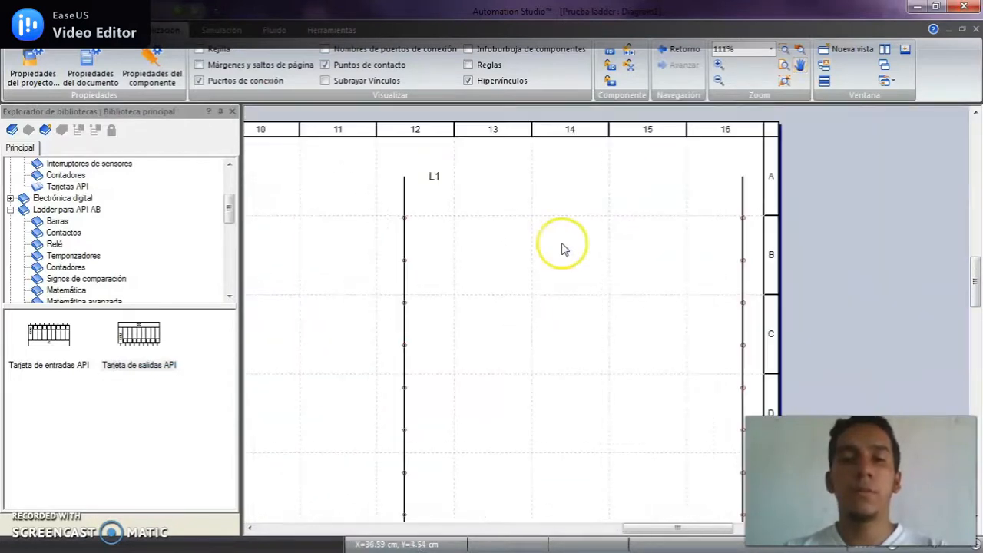
left_click(62, 232)
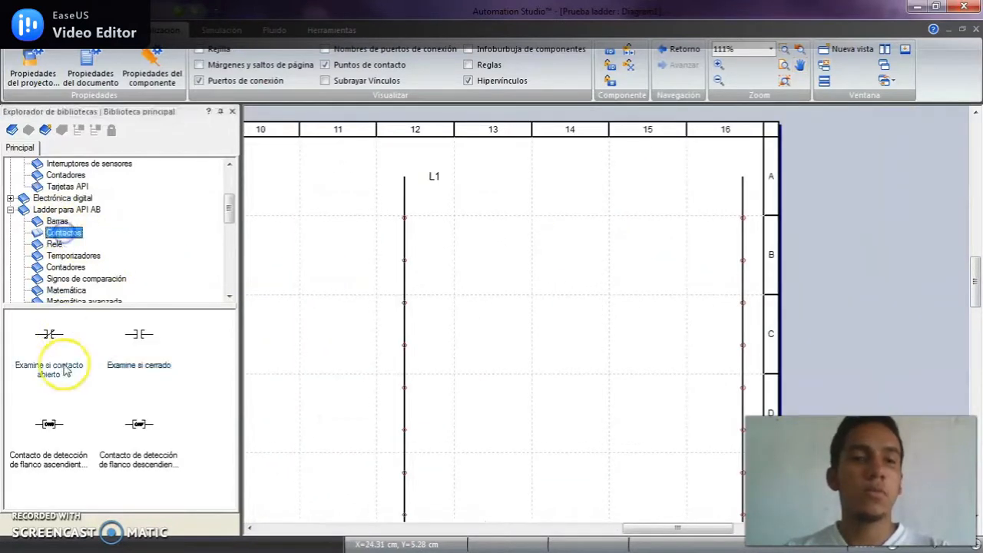
left_click(73, 209)
left_click_drag(49, 423, 470, 162)
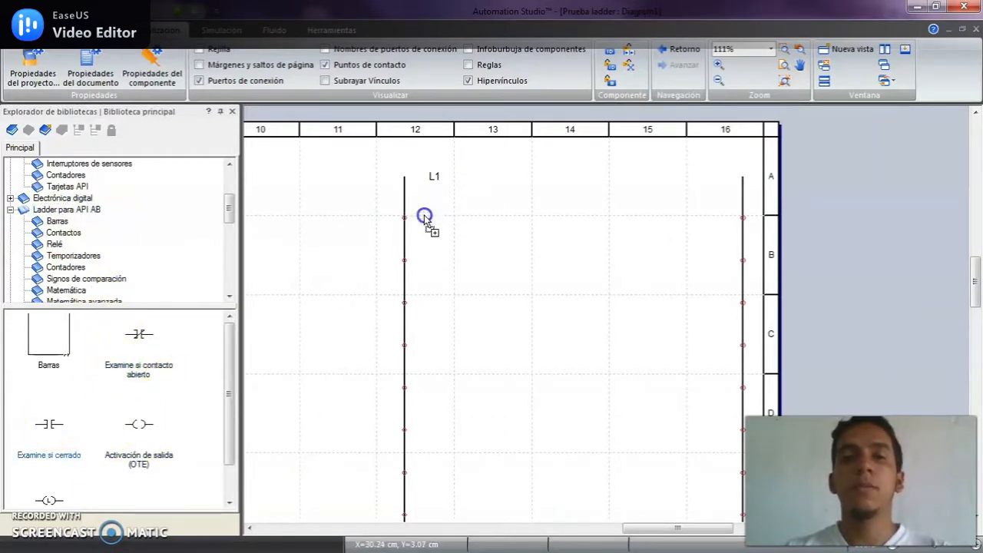
left_click_drag(424, 218, 425, 219)
left_click_drag(49, 423, 423, 261)
- Place an OTE output coil at the first rung's right end, preceded by an Examine si contacto abierto and an Examine si cerrado contact
left_click_drag(137, 451, 695, 163)
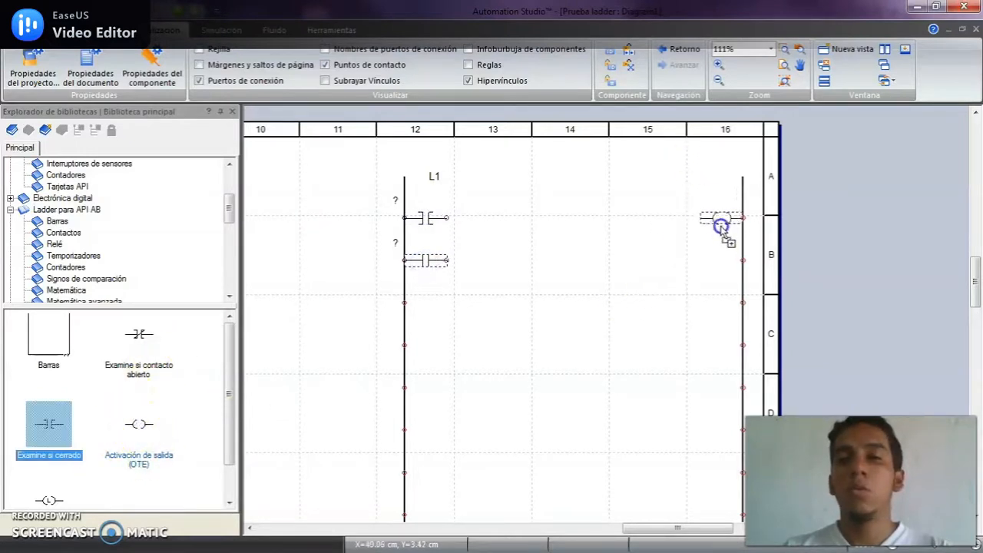
left_click_drag(722, 228, 722, 224)
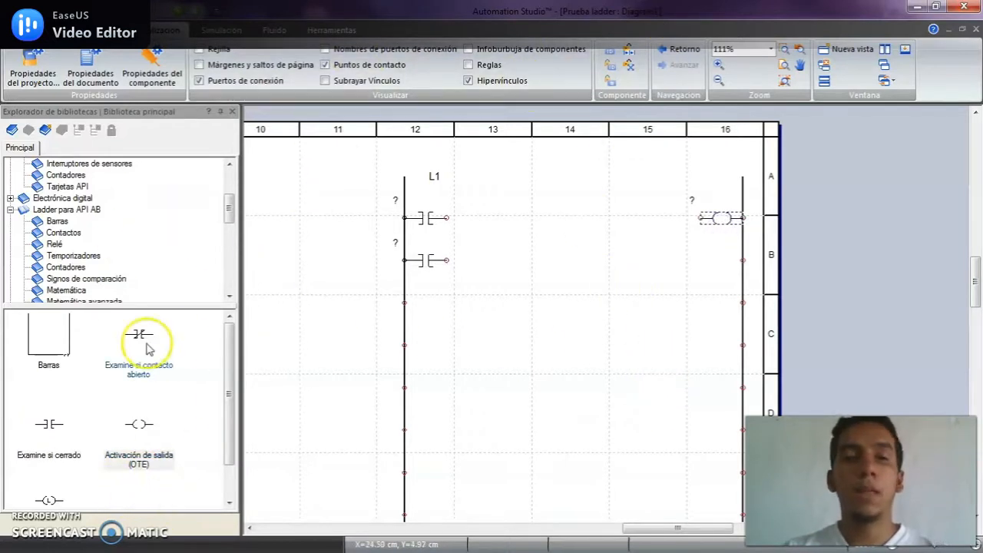
left_click_drag(139, 424, 620, 187)
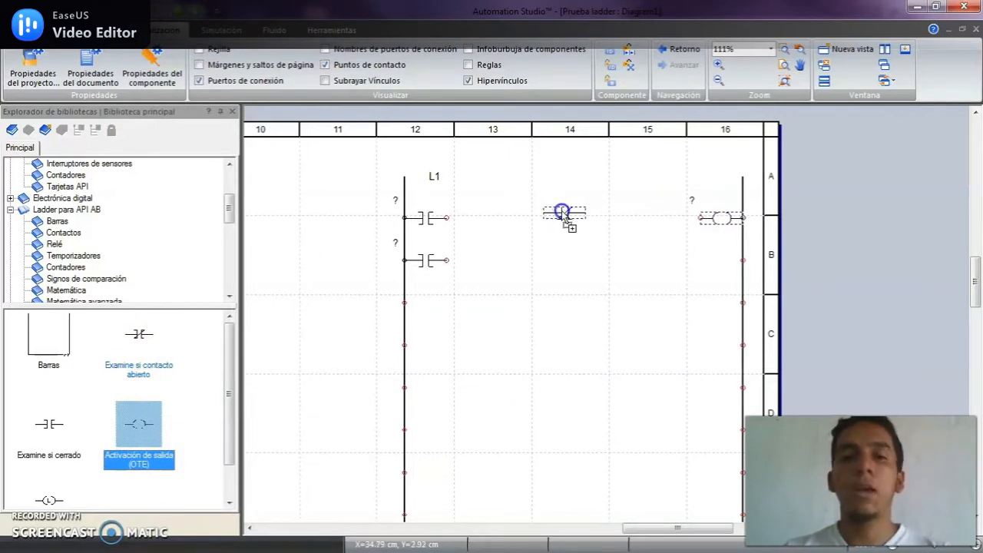
left_click_drag(561, 214, 561, 213)
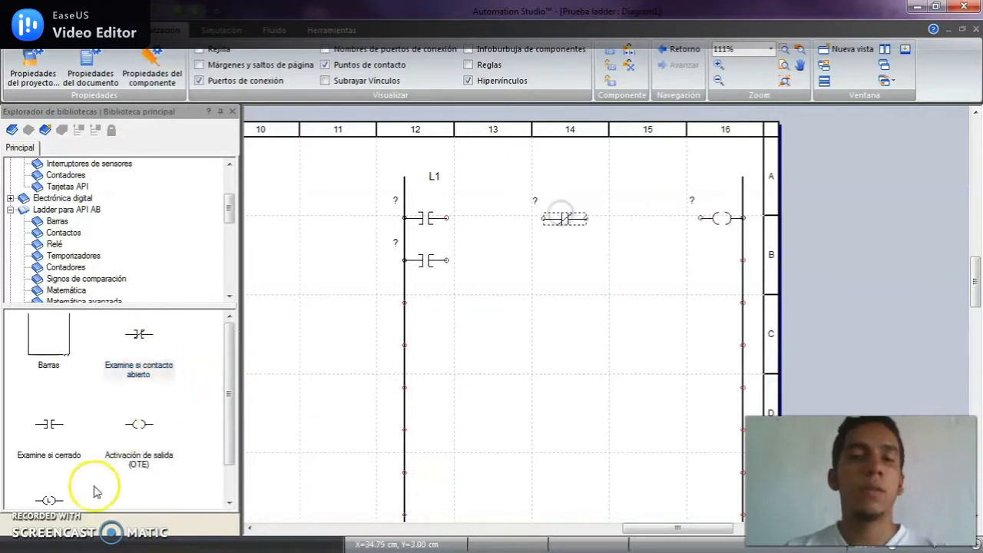
left_click_drag(46, 425, 631, 229)
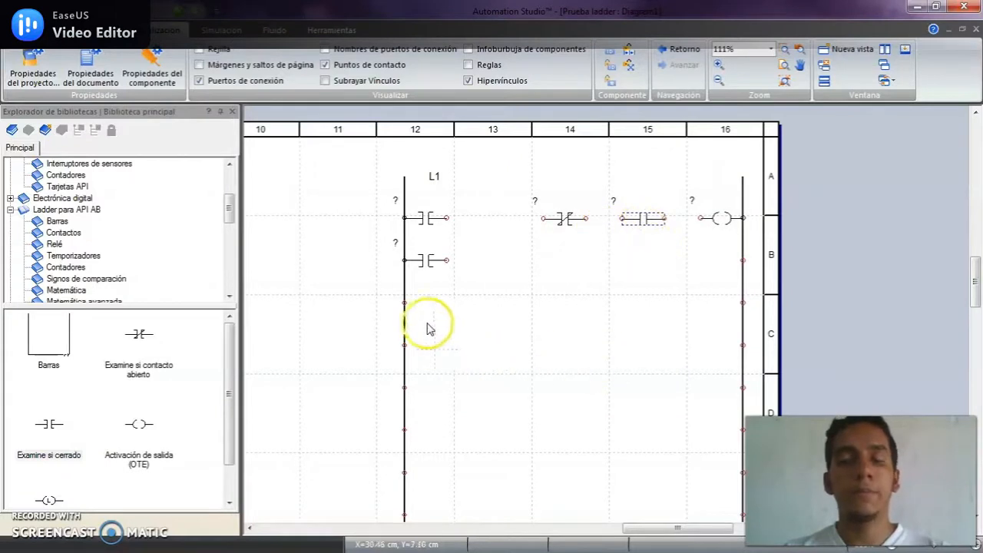
- Wire the second contact in parallel with the first and connect the first rung's contacts in series to the coil
left_click(487, 285)
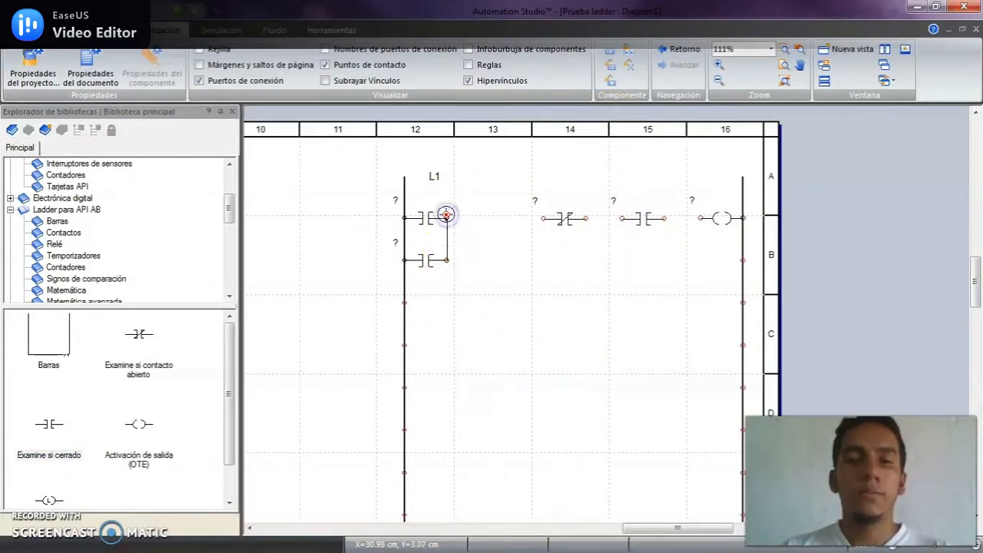
left_click_drag(612, 219, 701, 219)
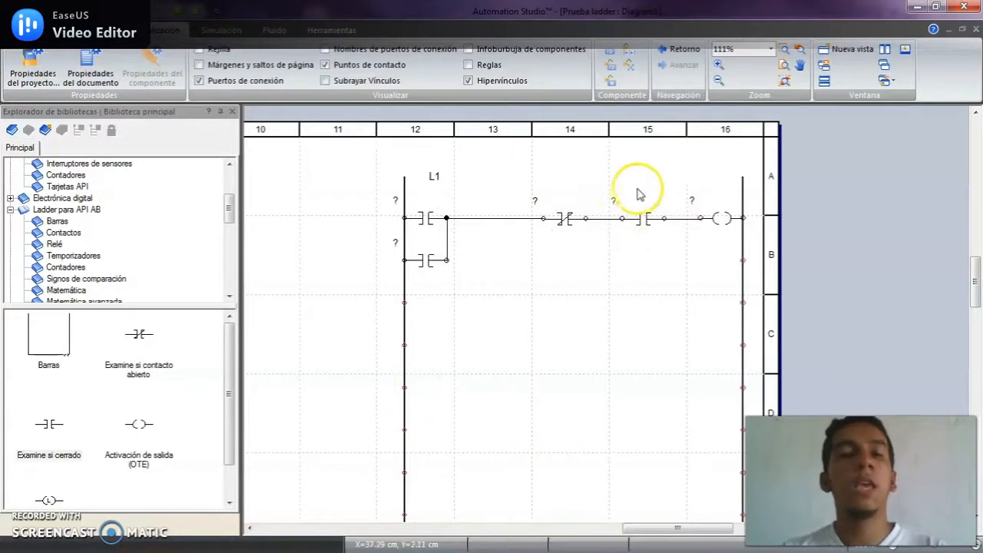
- Associate the first rung's first contact with the input card variable IN0, filtering the compatible variables by IN
double_click(420, 220)
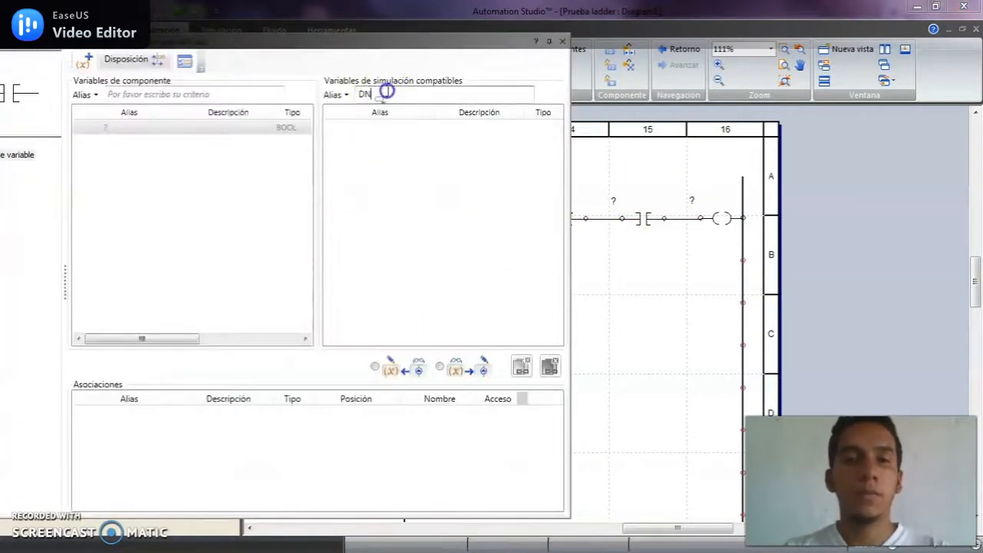
key("BackSpace")
key("BackSpace")
type("IN")
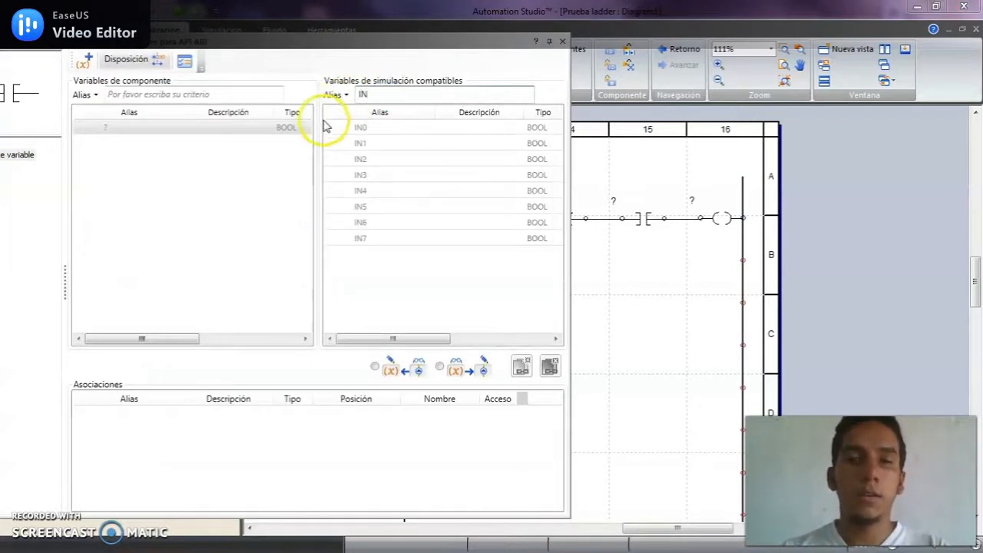
left_click(382, 129)
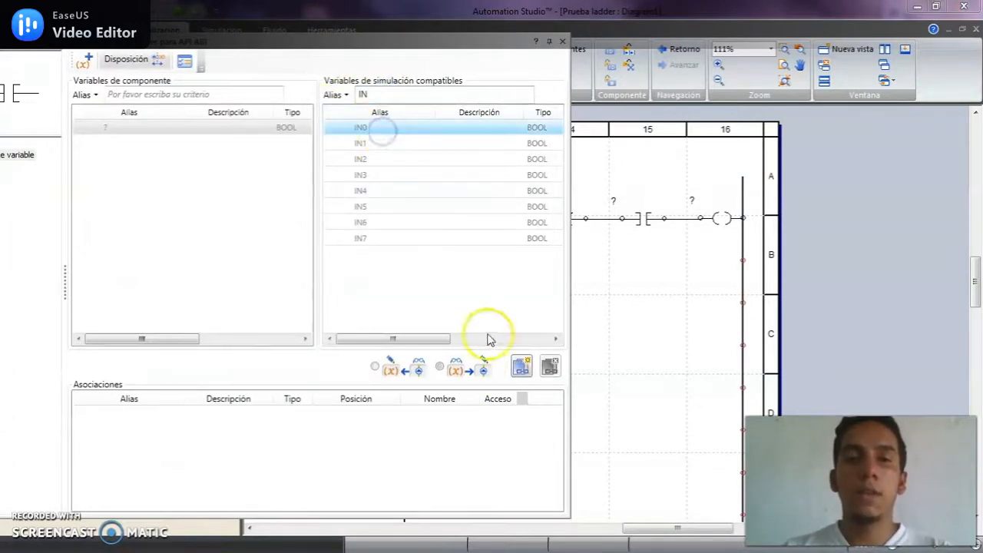
left_click(521, 366)
- Create a BOOL variable named INICIO at the project root and associate it with the first rung's OTE output coil
left_click_drag(511, 60, 315, 62)
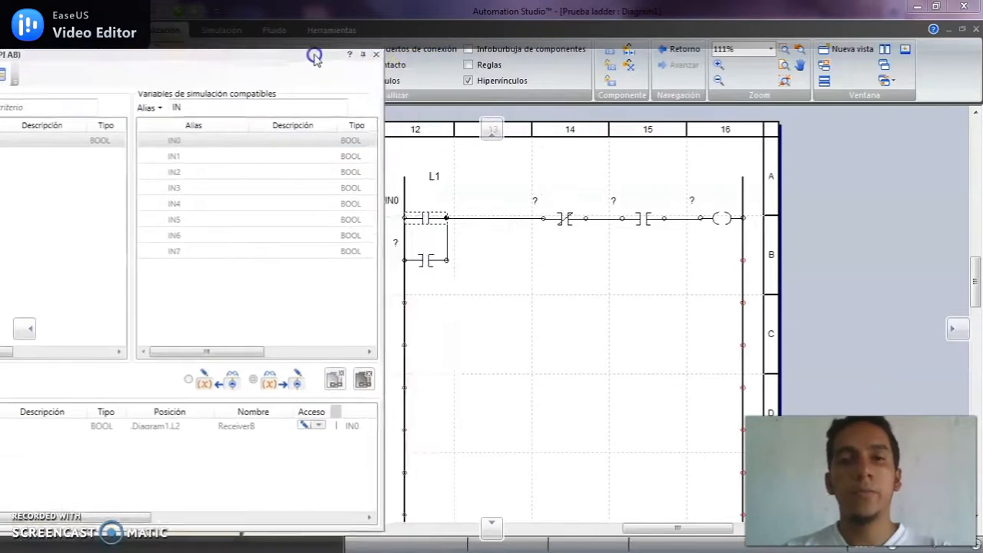
left_click(725, 221)
left_click(502, 205)
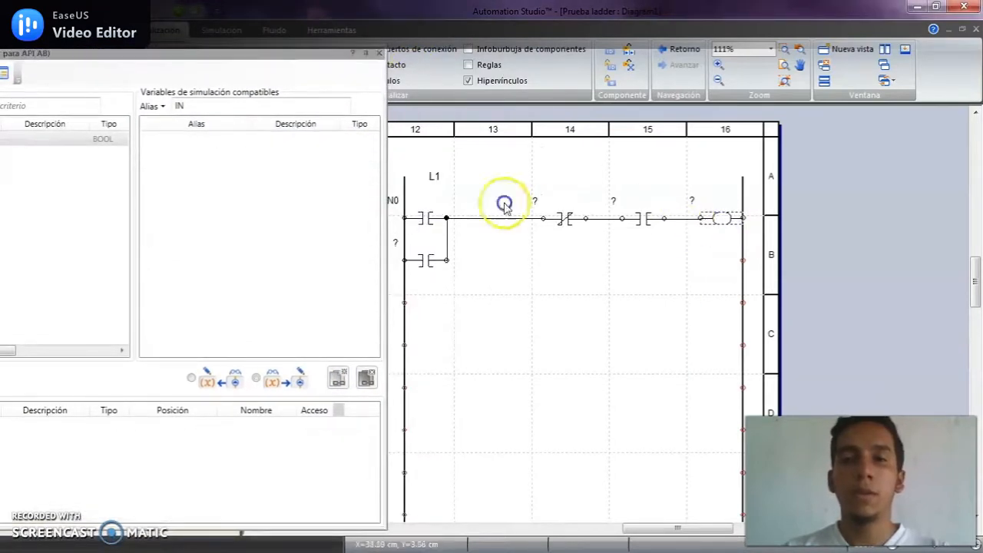
left_click_drag(312, 62, 602, 65)
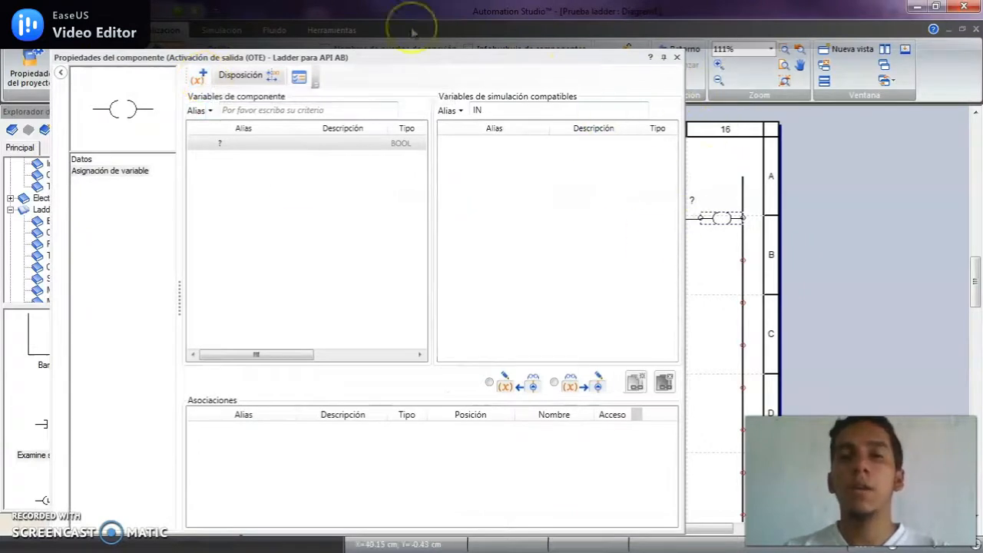
left_click(198, 79)
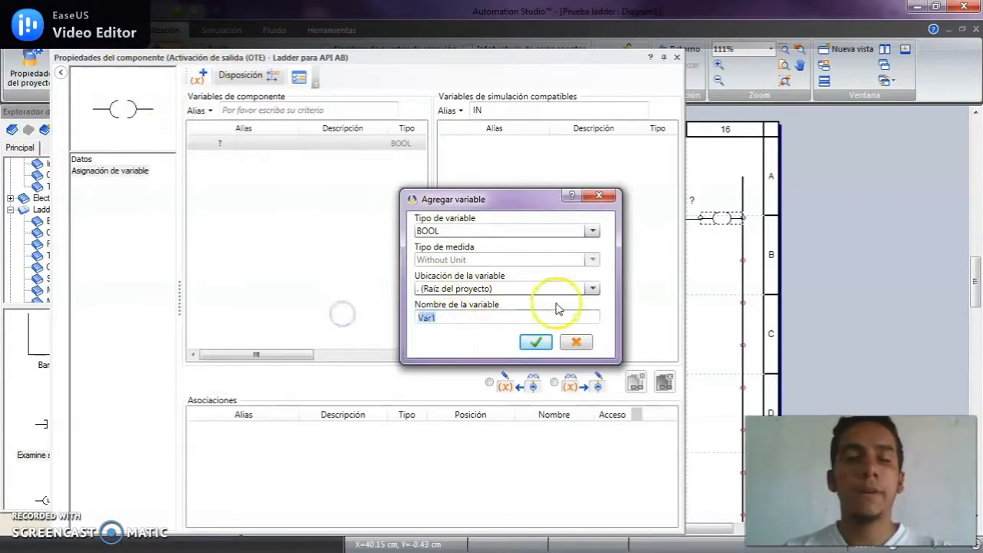
type("in")
key("BackSpace")
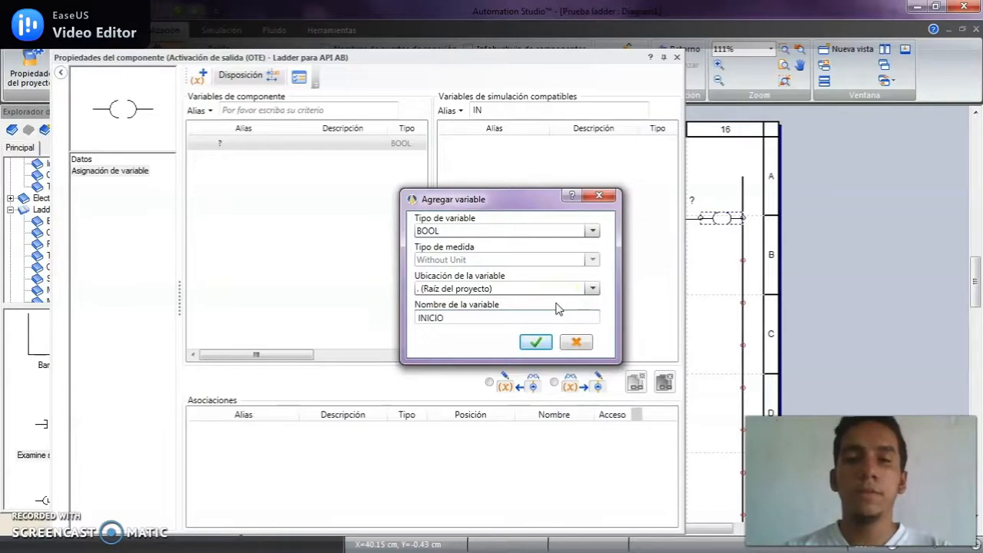
left_click(541, 345)
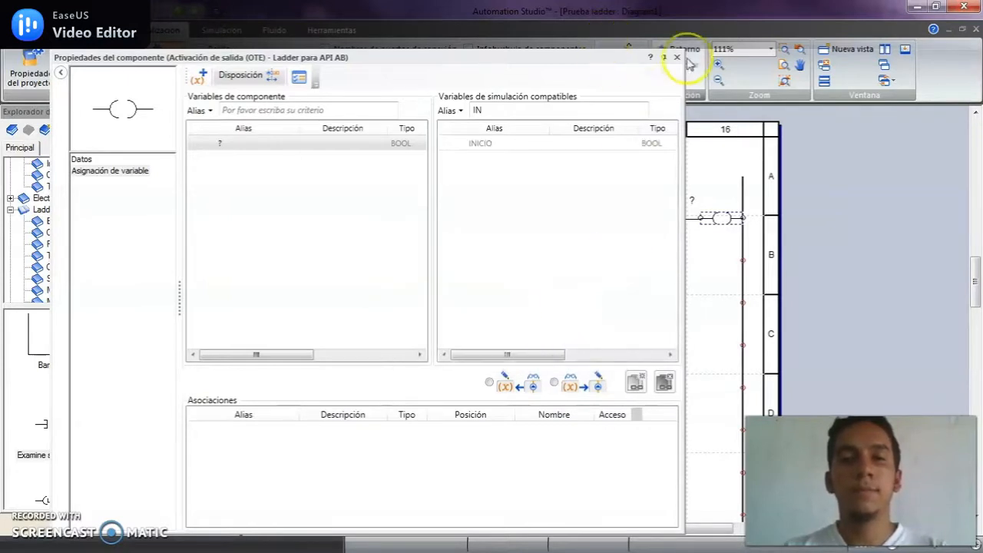
left_click(513, 145)
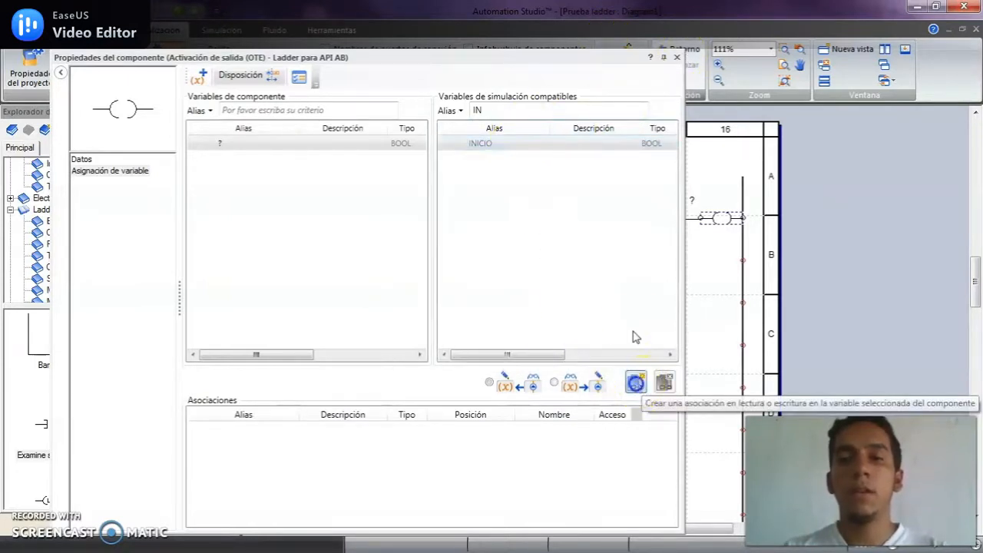
left_click(637, 382)
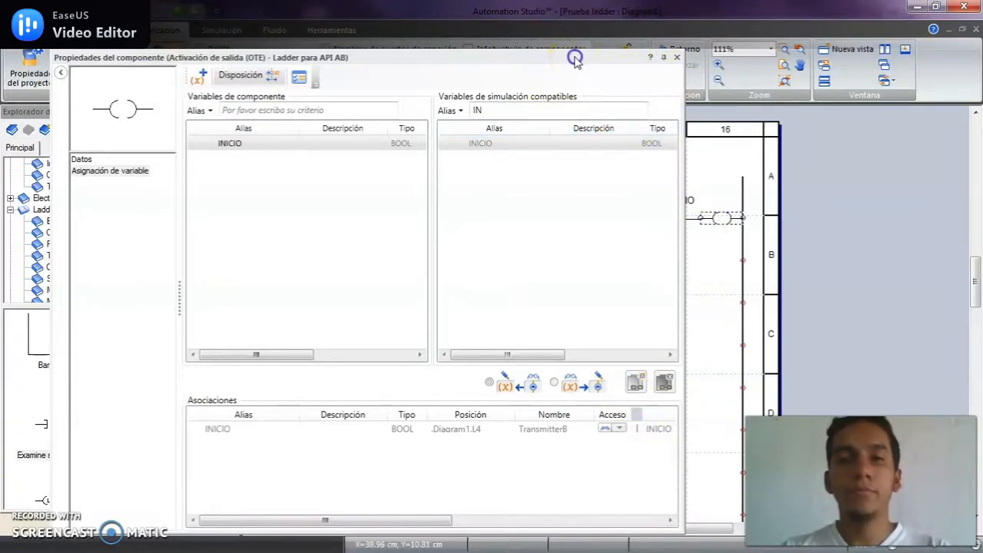
- Associate the parallel contact below IN0 with the coil's INICIO variable, choosing the TransmitterB entry at .Diagram1.L4
left_click_drag(576, 53, 487, 49)
left_click_drag(649, 529, 621, 529)
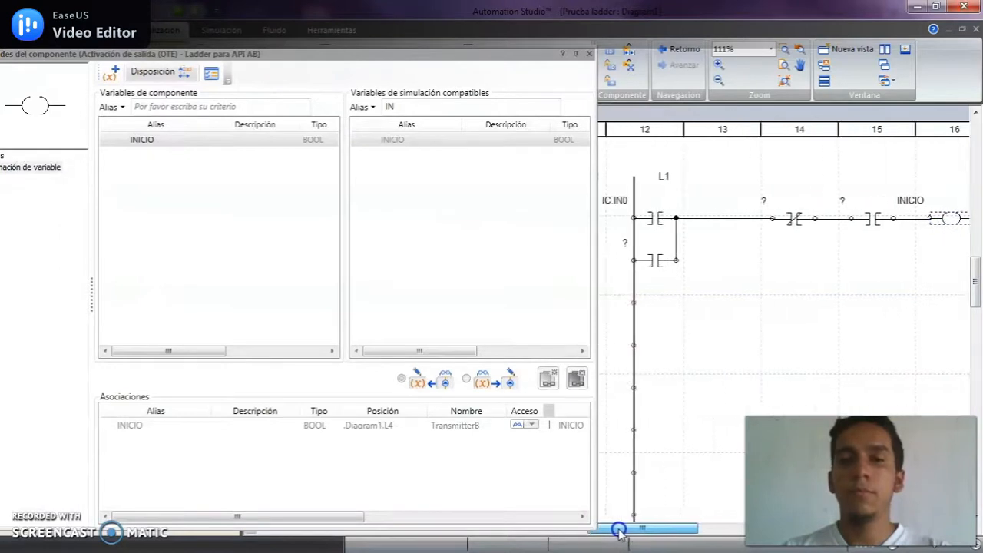
left_click(655, 261)
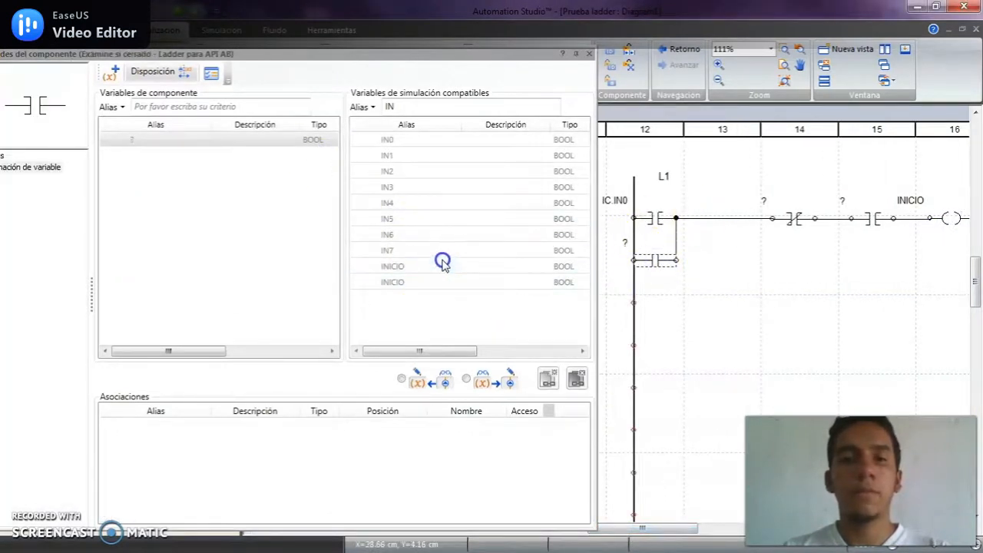
left_click_drag(424, 359, 542, 355)
left_click(506, 266)
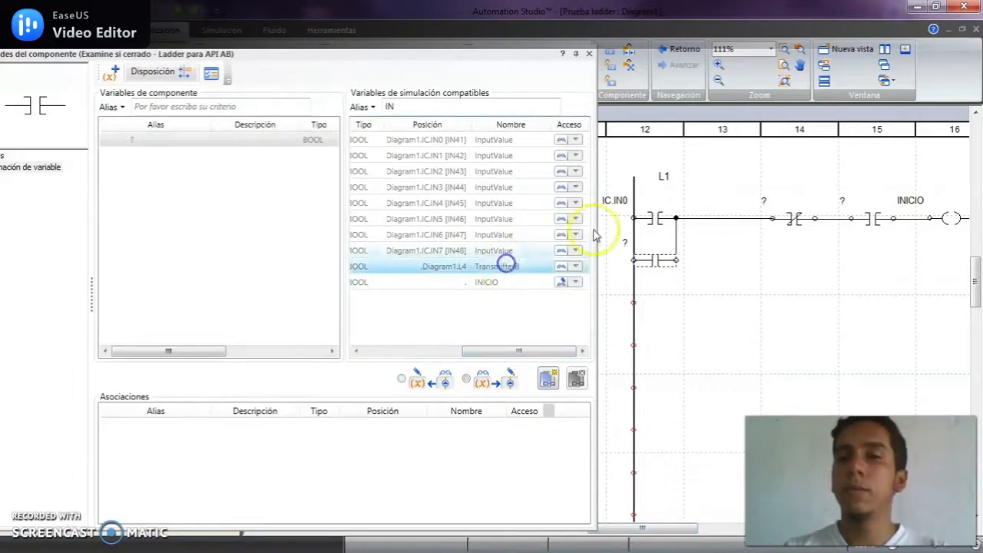
left_click(546, 380)
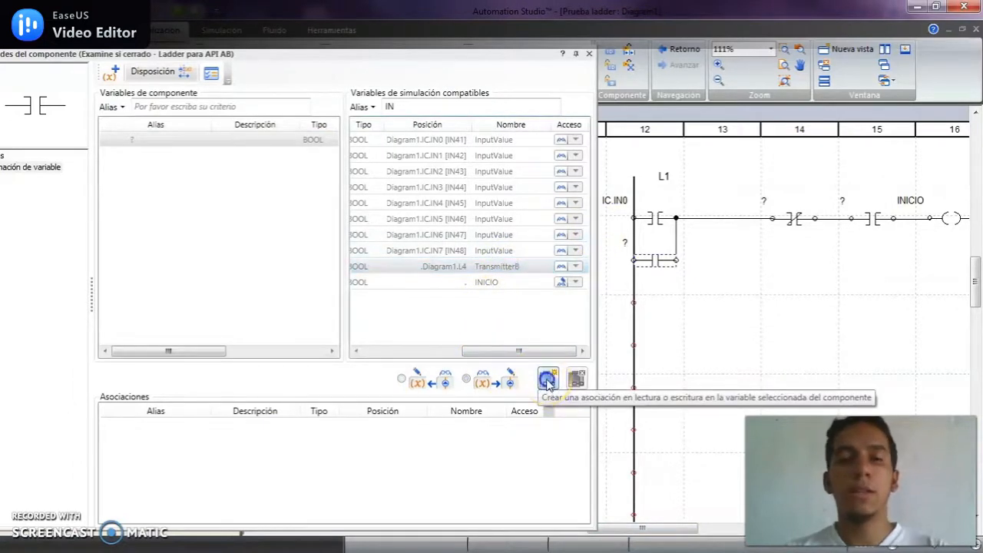
- Associate the Examine si contacto abierto contact with IN7 and the Examine si cerrado contact before the coil with IN4
left_click(795, 220)
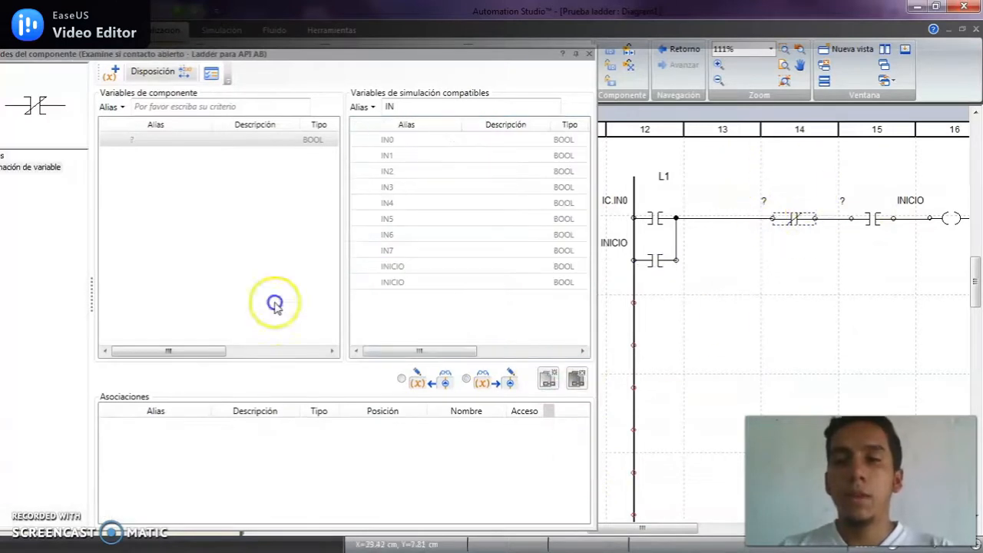
left_click(407, 252)
left_click(549, 377)
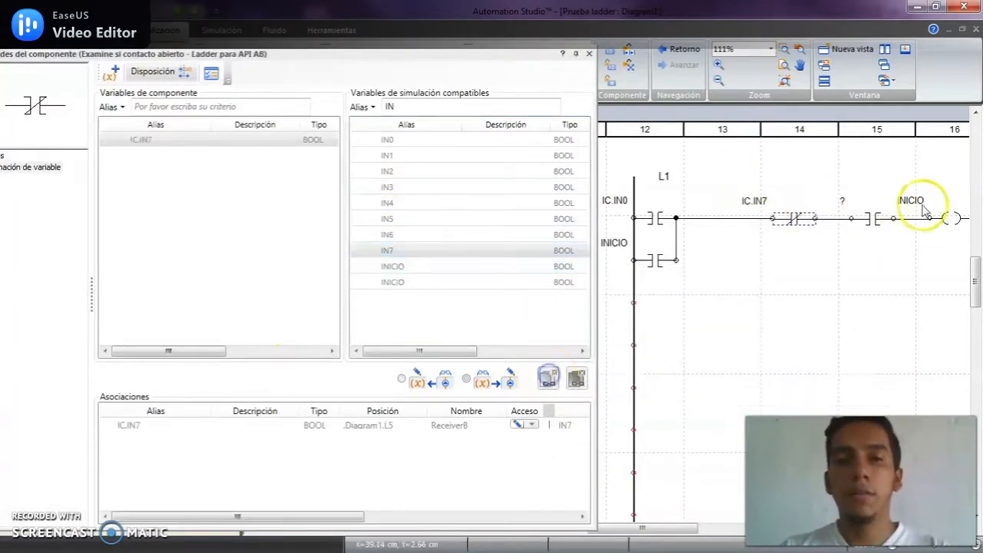
left_click(874, 221)
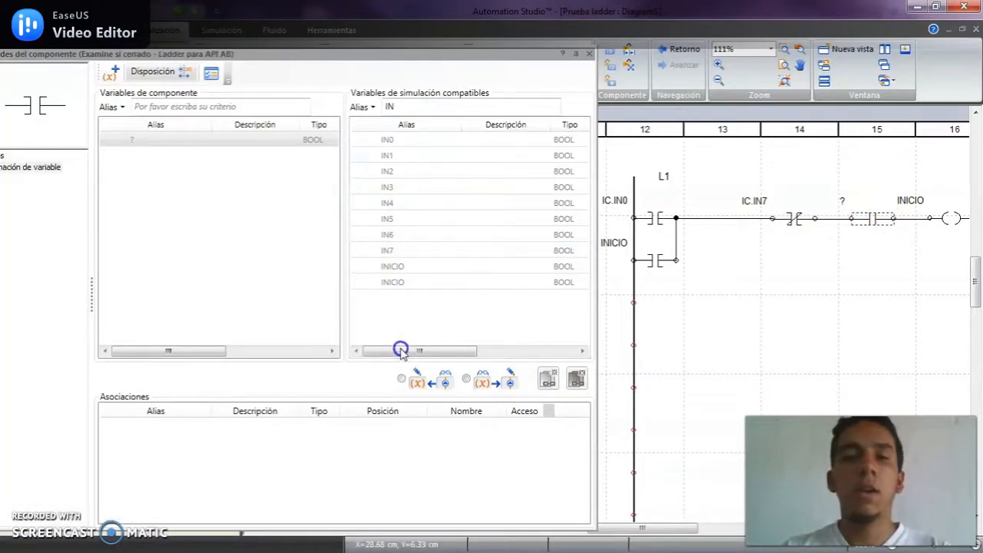
left_click(399, 203)
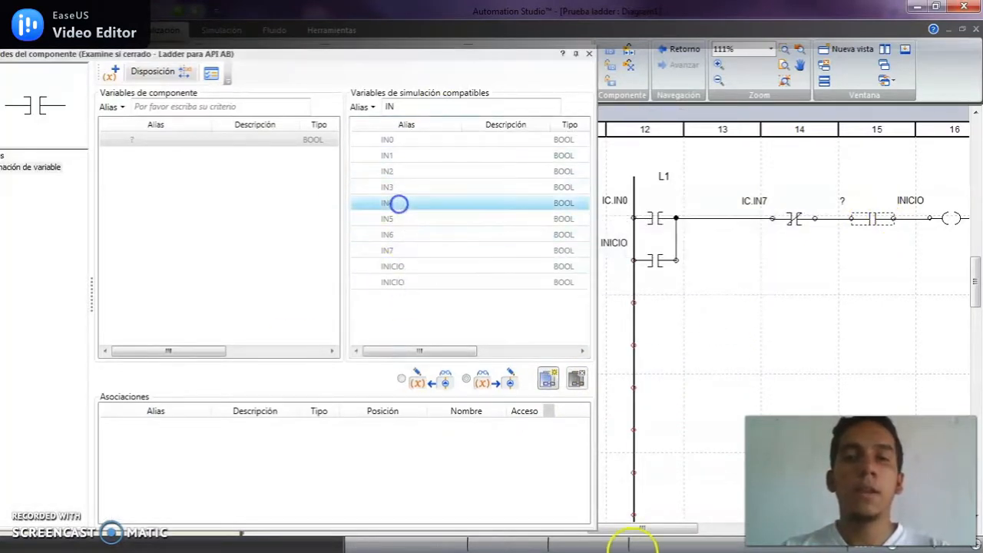
left_click(548, 378)
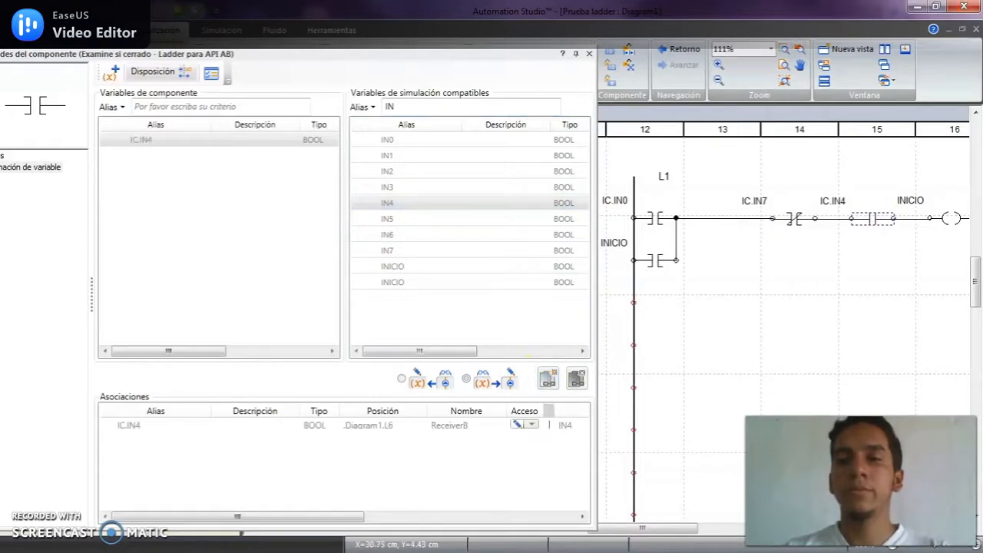
left_click(742, 297)
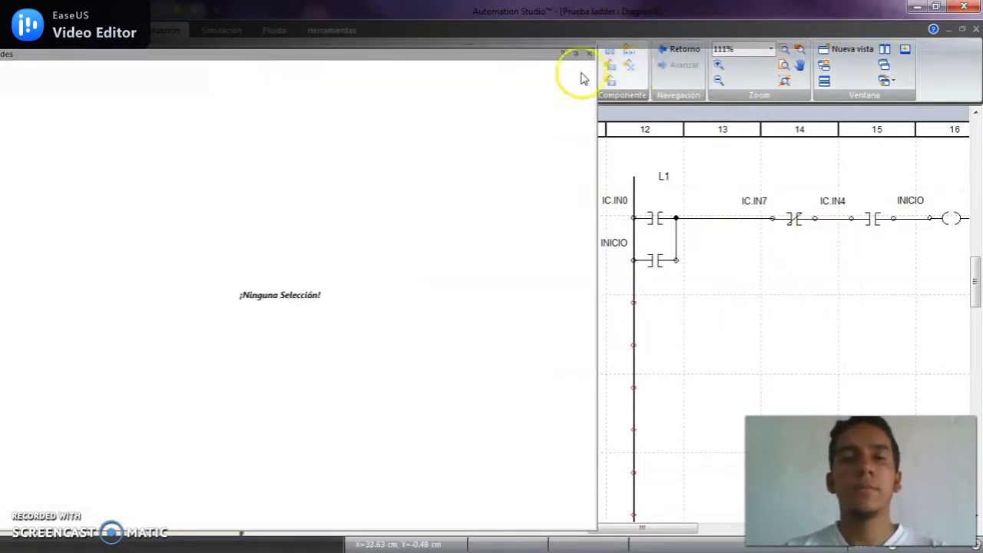
left_click(589, 54)
- Place a Temporizador con retardo a la conexión (TON) between the rails, below the first rung's IN7 and IN4 contacts
left_click_drag(810, 304, 562, 271)
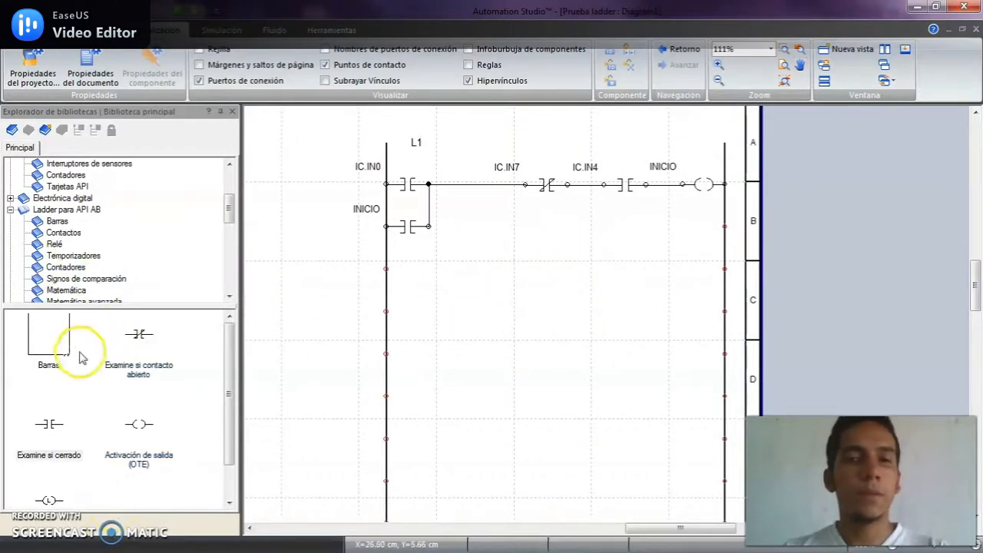
left_click(81, 255)
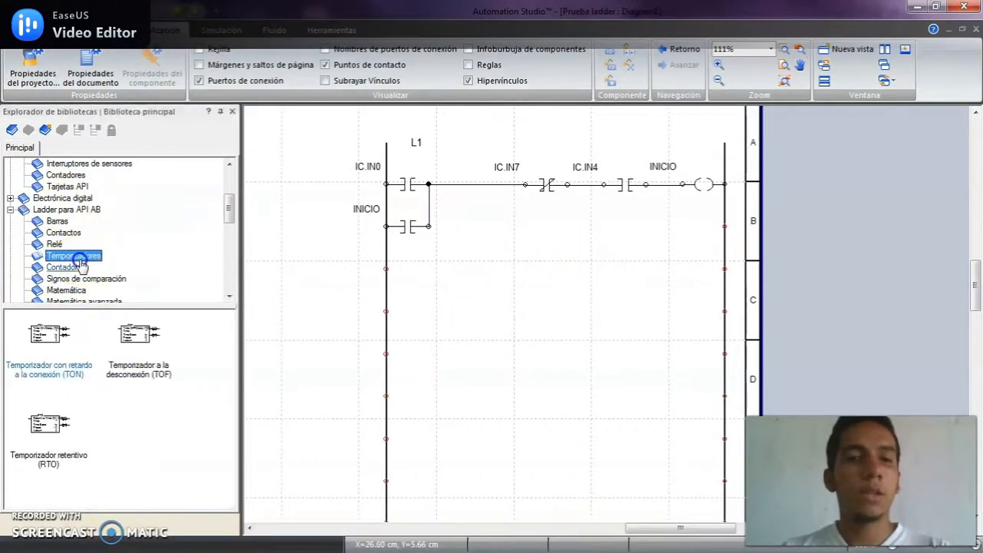
left_click(48, 344)
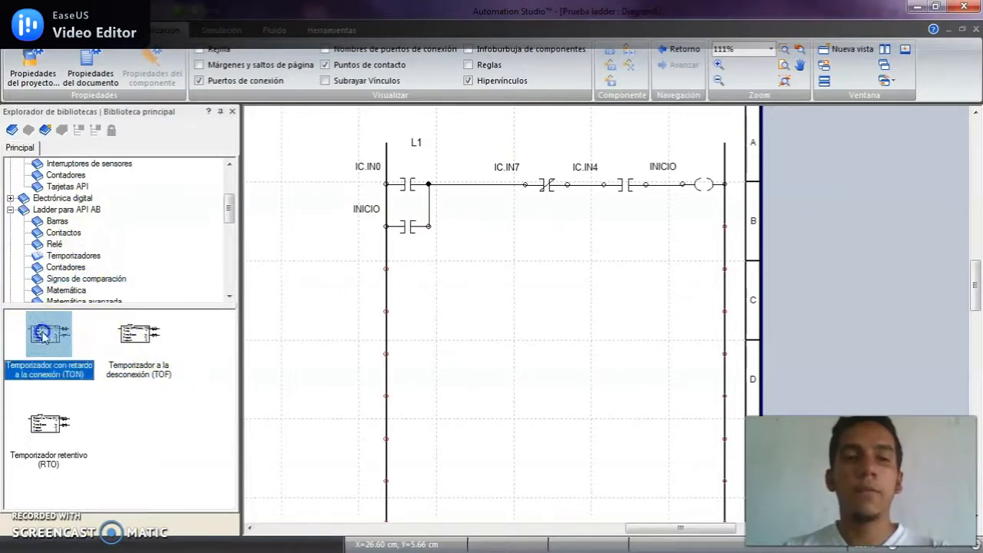
left_click_drag(48, 344, 553, 229)
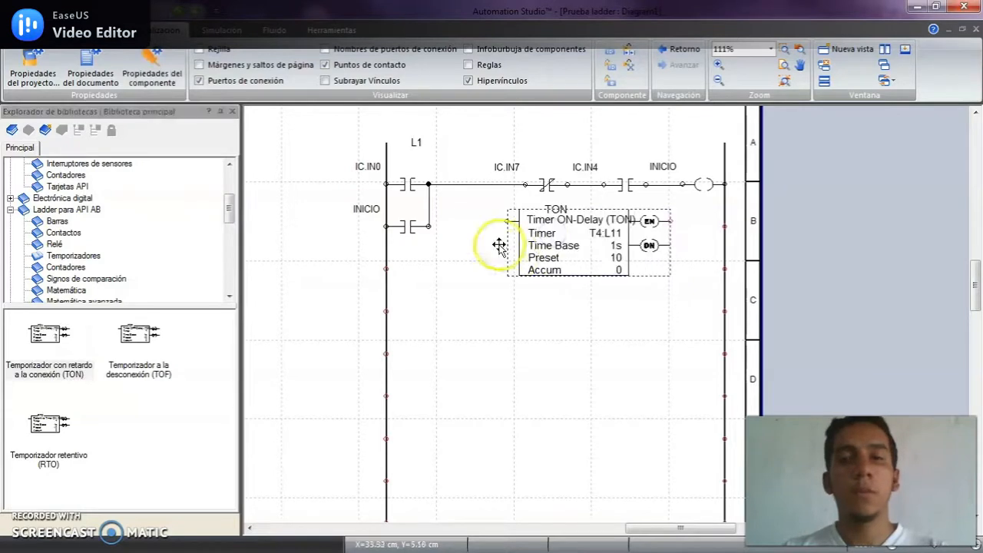
left_click(491, 230)
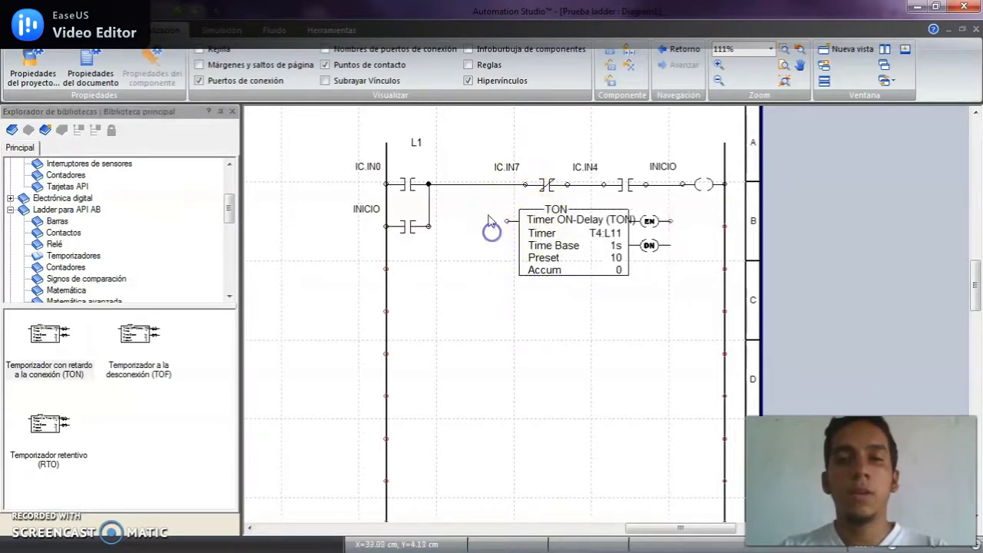
- Place an Examine si cerrado contact at the TON timer's input and wire it to the first rung
left_click(63, 232)
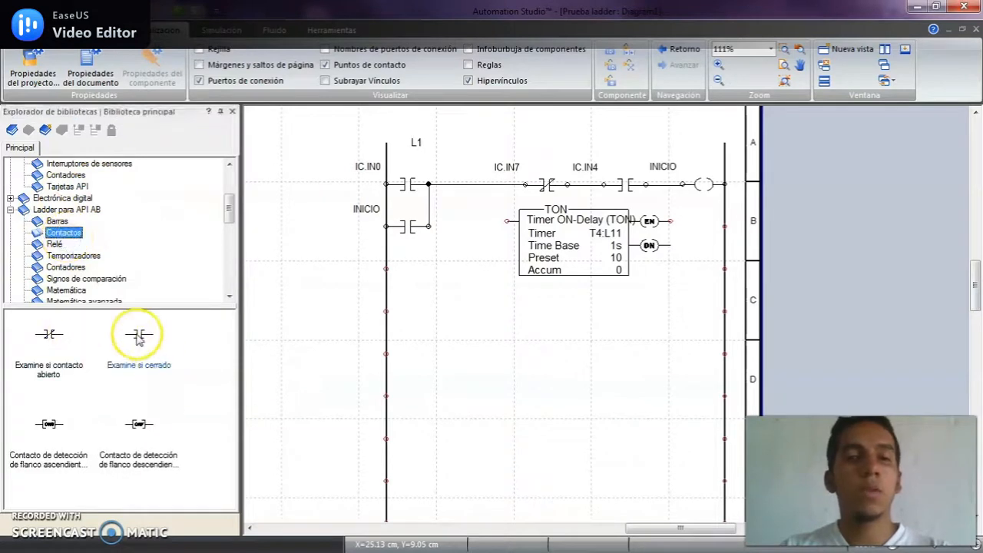
left_click_drag(139, 339, 485, 223)
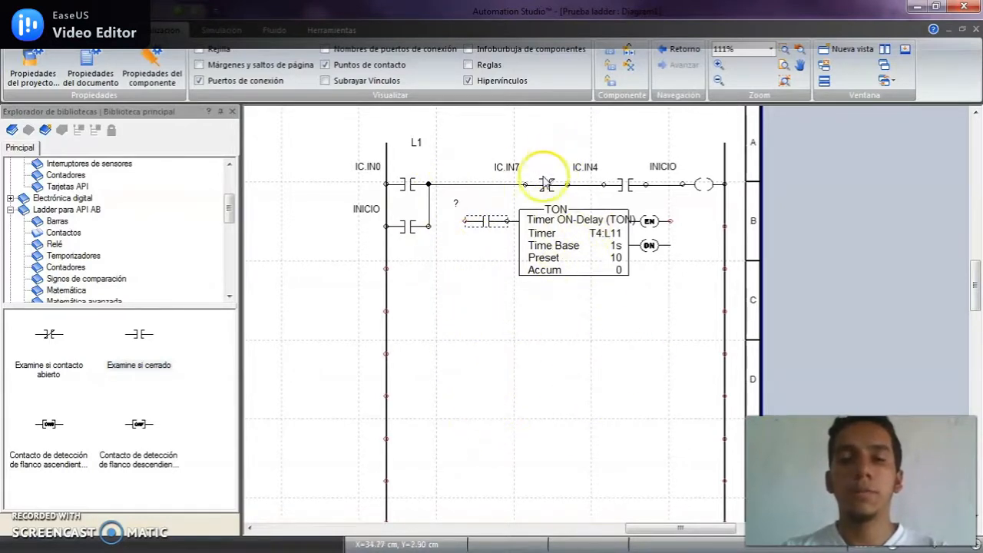
left_click(458, 242)
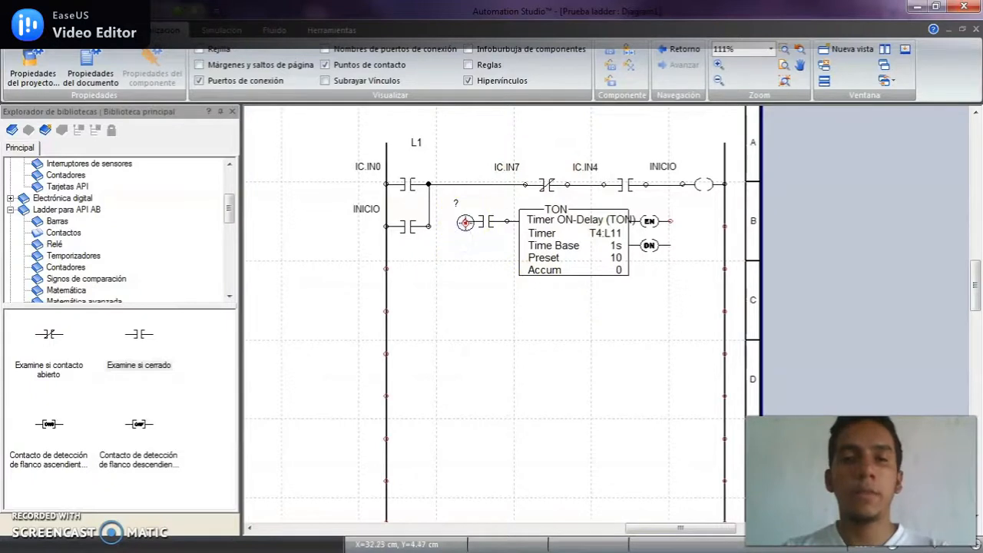
left_click_drag(463, 222, 453, 188)
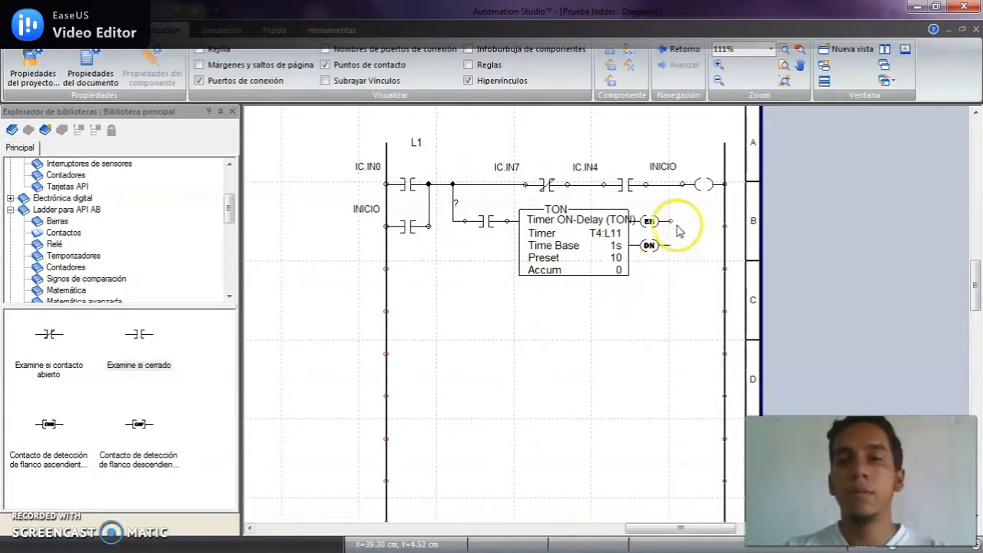
- Wire the timer's EN output to the right rail and set the timer's preset to 5
mouse_move(713, 223)
left_mouse_down()
mouse_move(724, 225)
mouse_move(699, 234)
left_mouse_up()
double_click(589, 250)
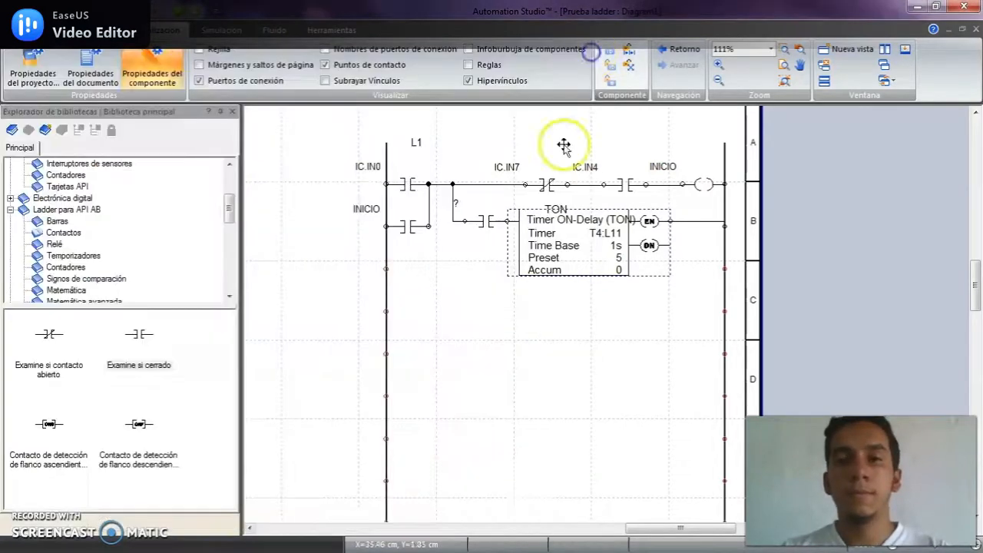
- Start a rung below the timer with an Examine si cerrado contact on the left rail and an OTE coil on the right rail
left_click_drag(141, 338, 408, 310)
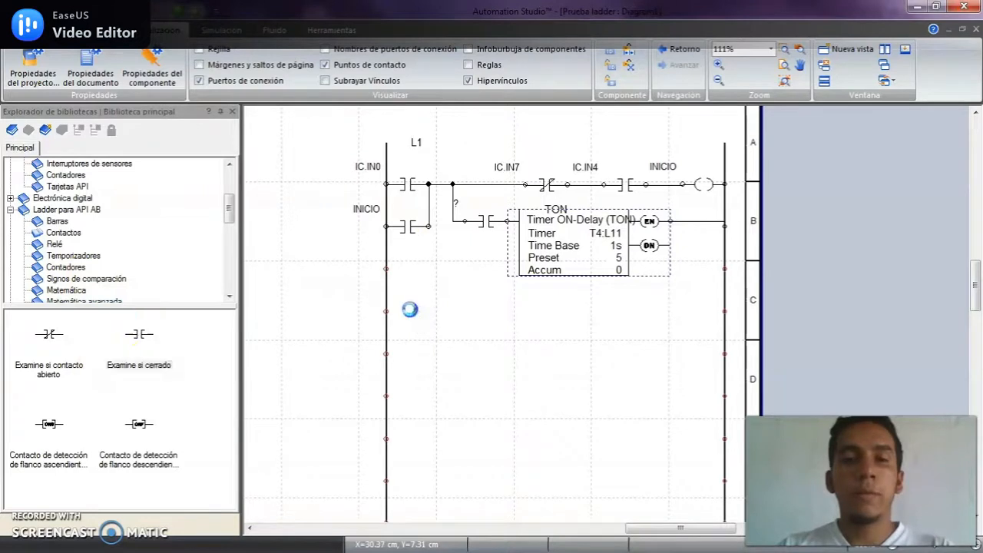
left_click(67, 208)
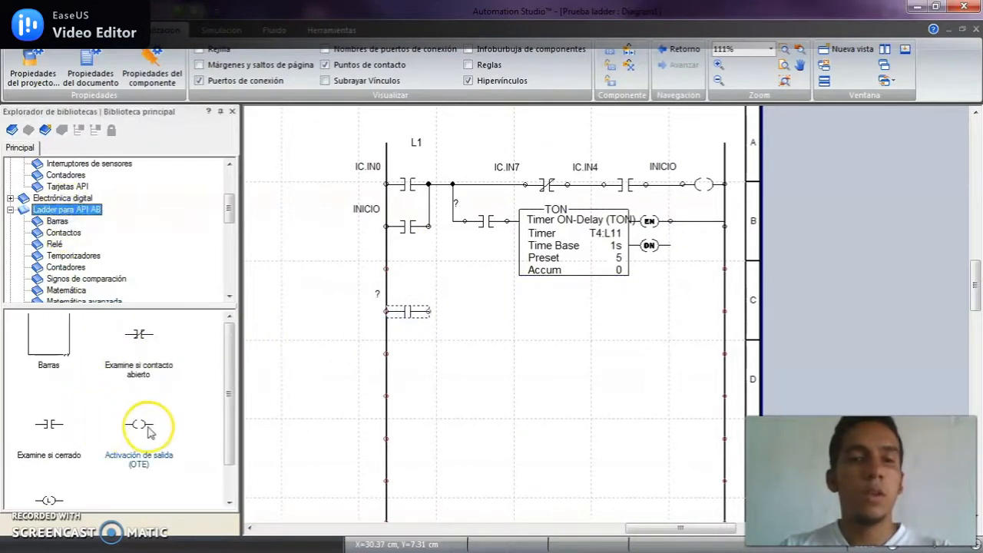
left_click_drag(138, 423, 700, 328)
- Associate the new output coil with the OUT0 simulation variable of the PLC output card
double_click(703, 312)
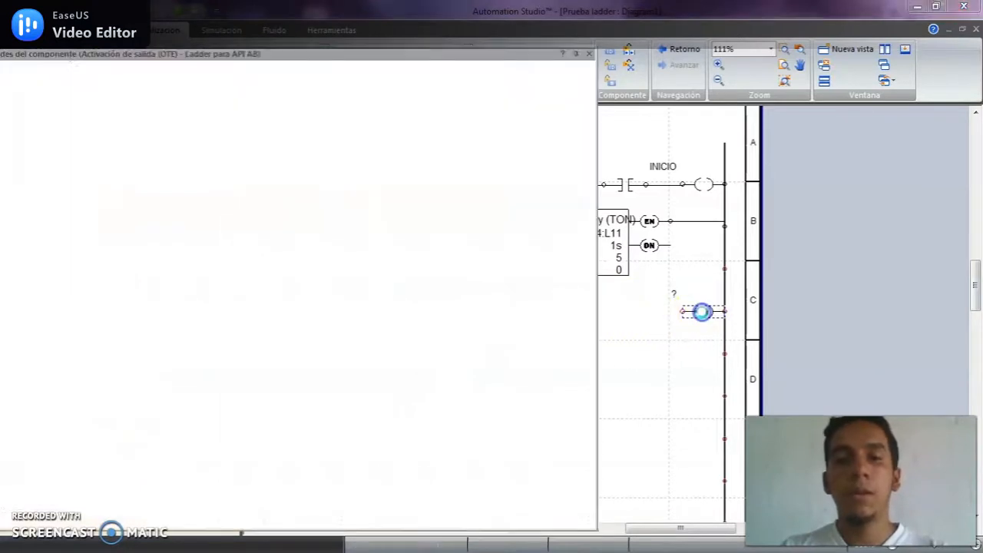
left_click(44, 171)
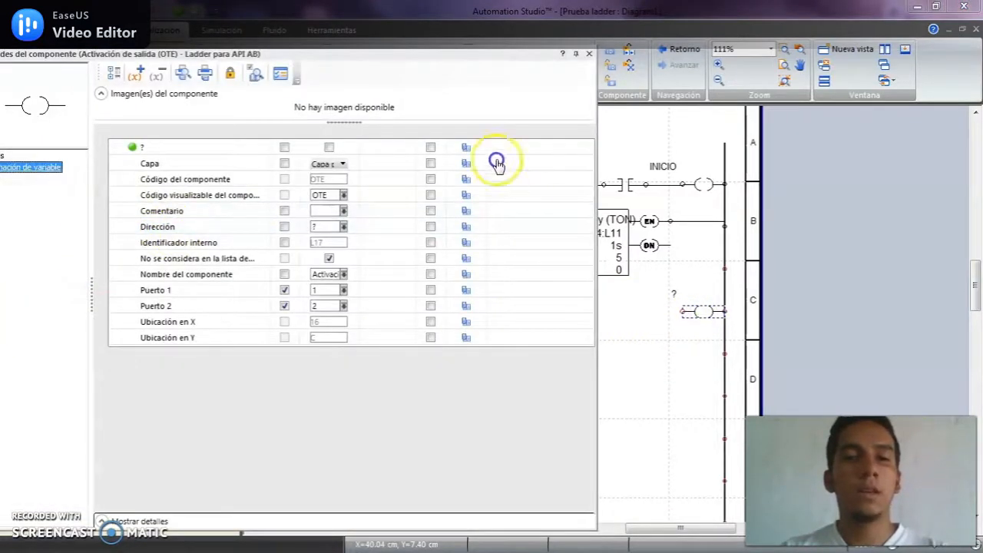
left_click(486, 106)
key("BackSpace")
key("BackSpace")
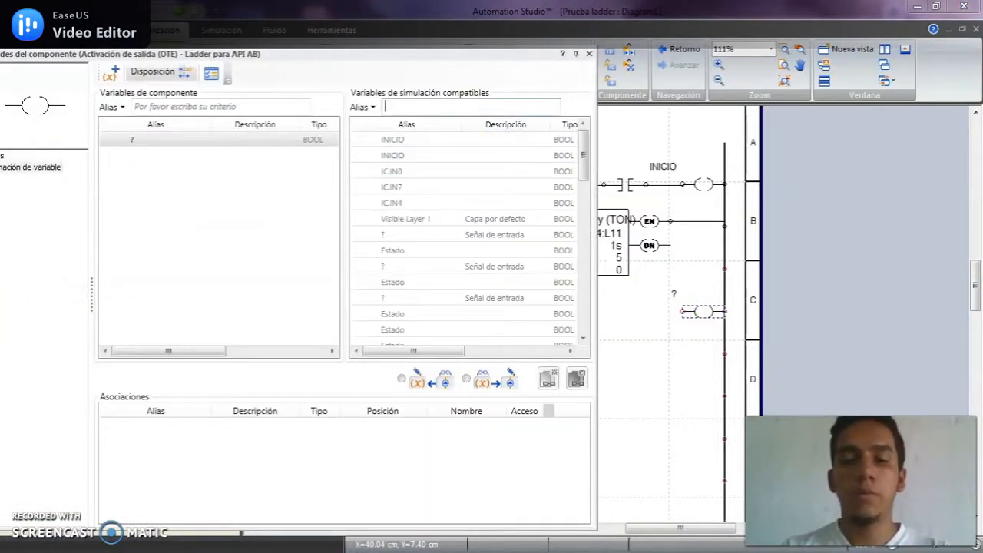
type("OU")
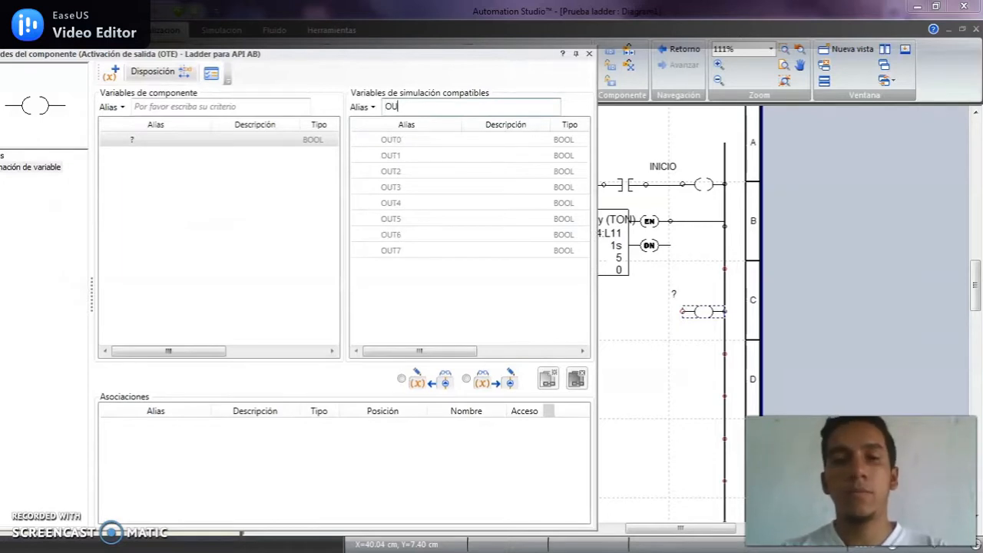
left_click(529, 137)
left_click(548, 378)
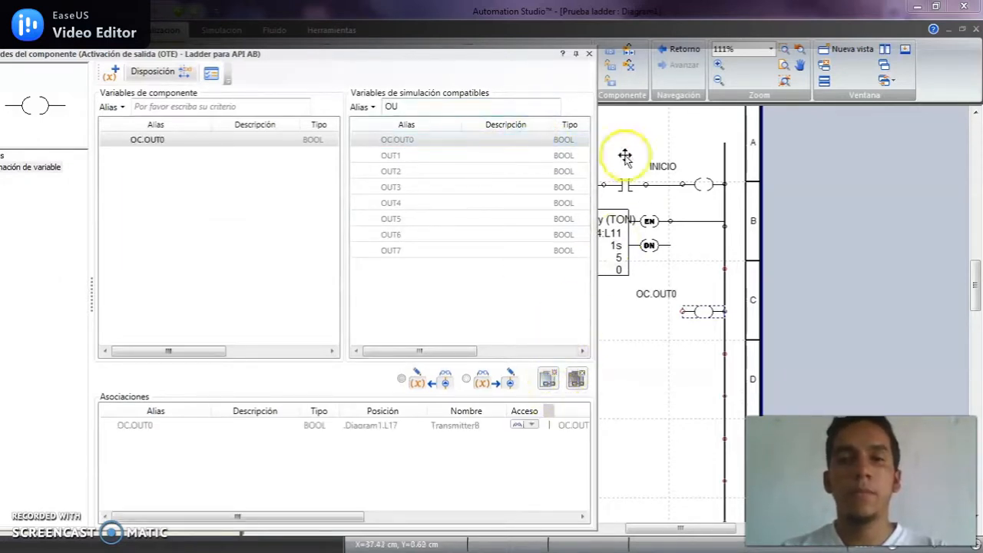
- Associate the new rung's contact with the timer's DN variable and wire the contact to the OC.OUT0 coil
left_click_drag(675, 536, 638, 527)
left_click(637, 309)
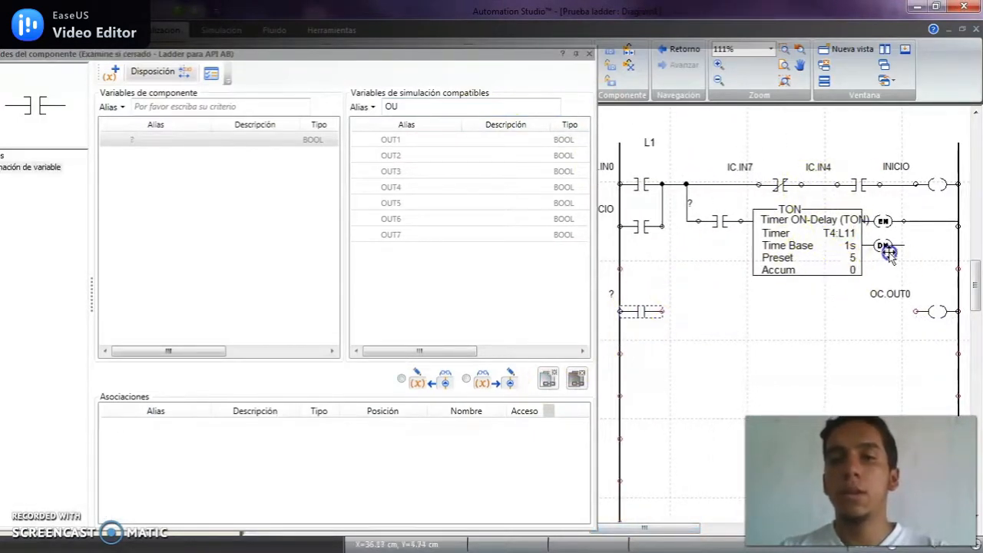
left_click(444, 101)
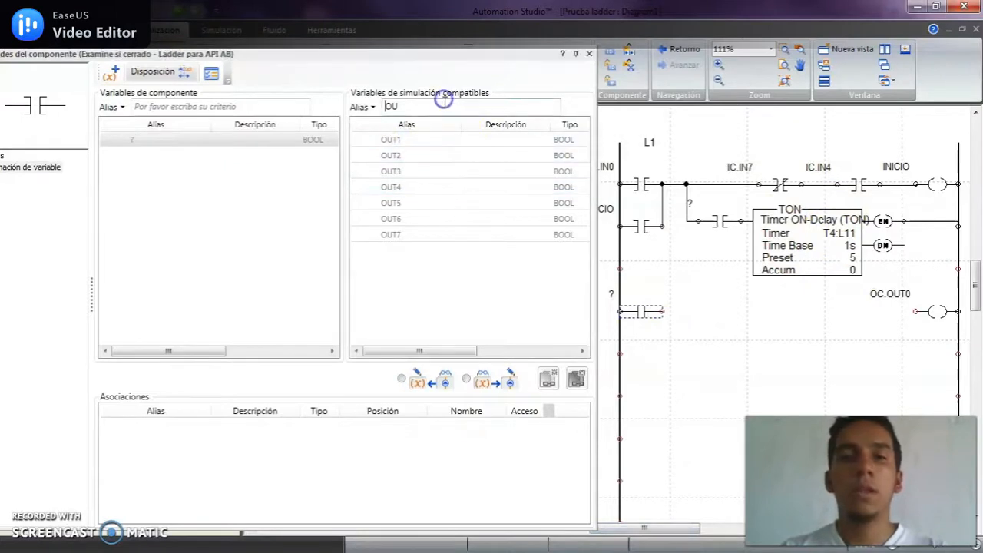
key("BackSpace")
type("DN")
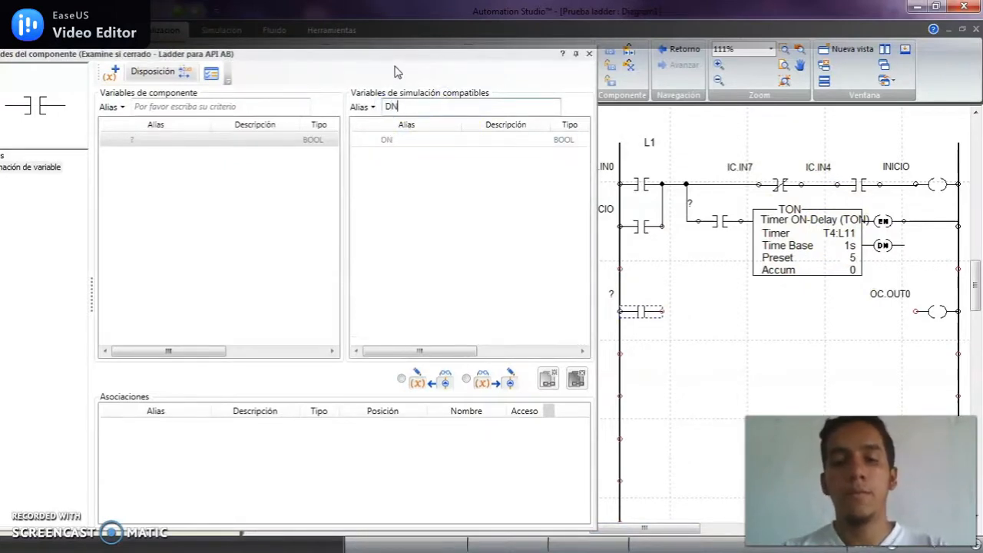
left_click(465, 142)
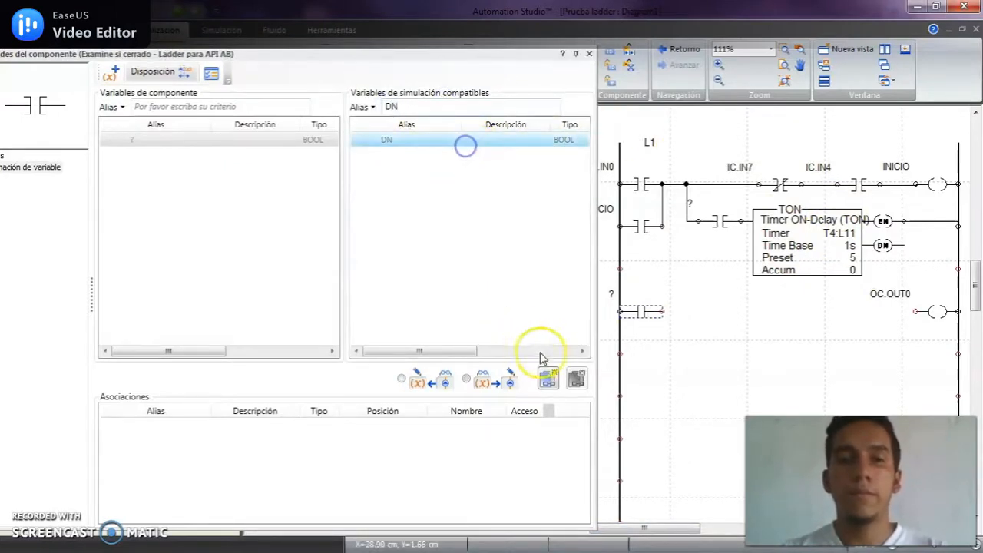
left_click(548, 379)
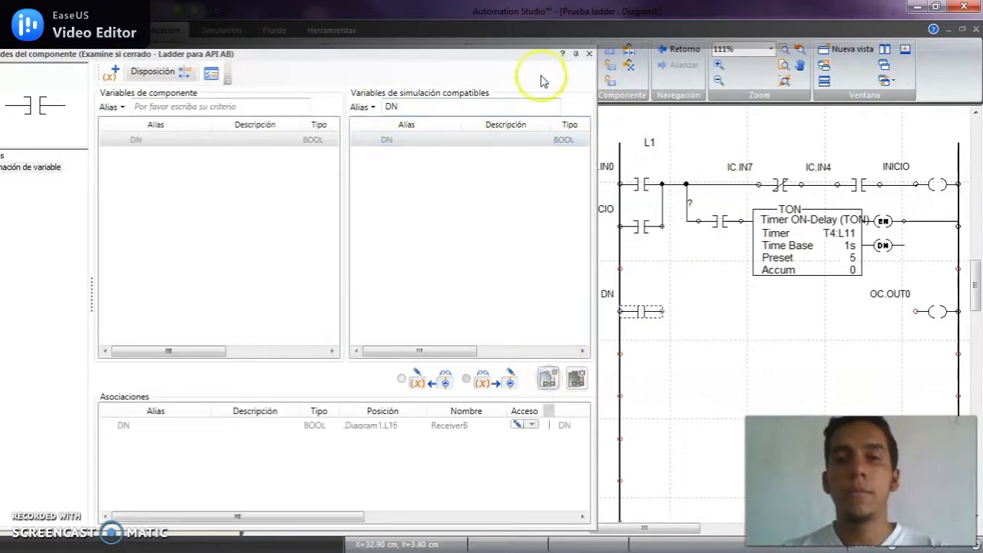
left_click(589, 54)
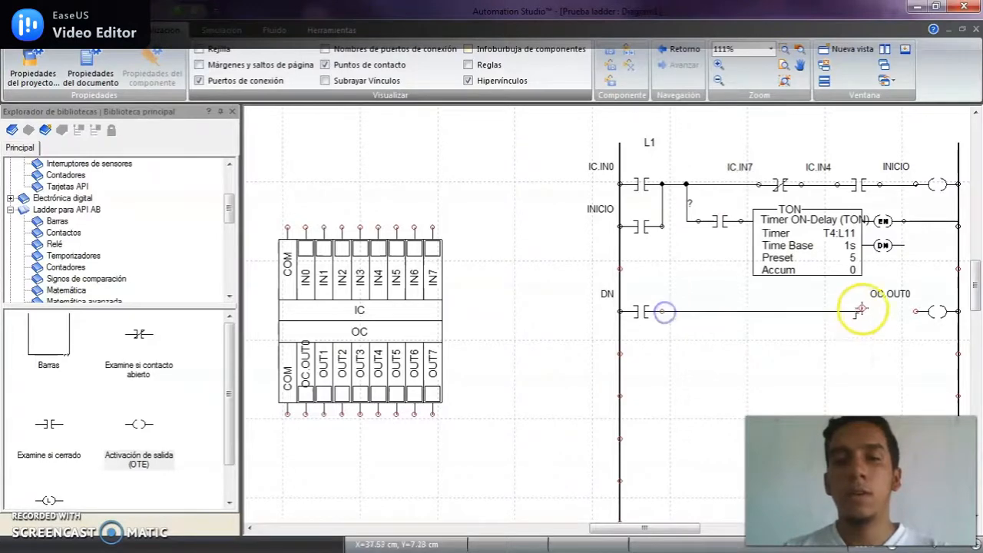
left_click_drag(860, 309, 931, 311)
- Place a second TON timer below the OC.OUT0 rung, wiring its input to that rung and its EN output to the right rail
left_click_drag(851, 342, 744, 292)
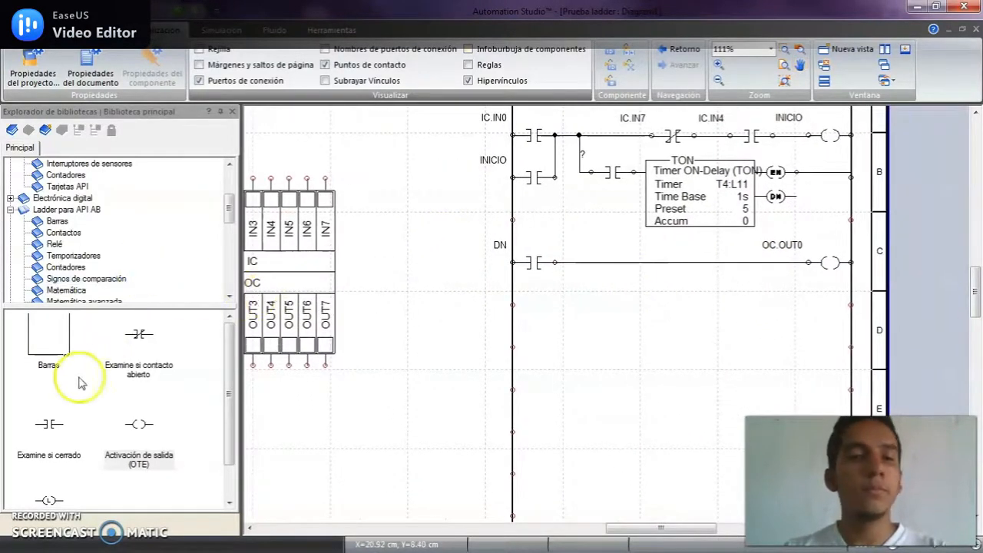
left_click(98, 260)
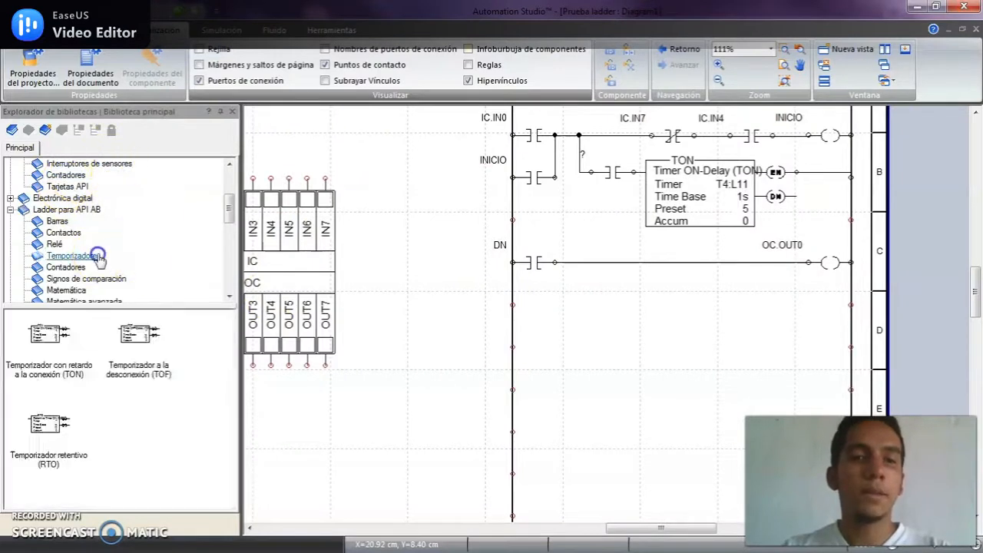
left_click_drag(66, 333, 643, 323)
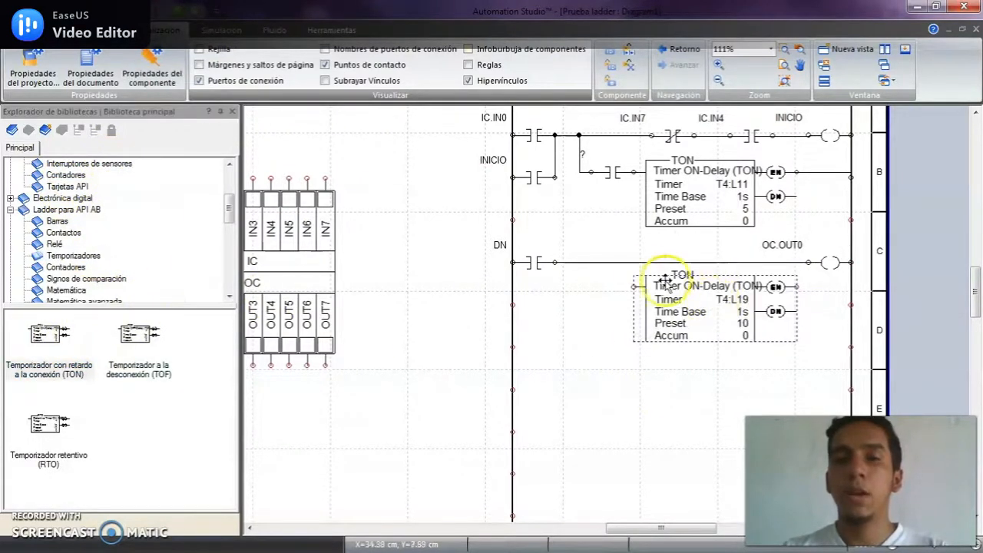
left_click_drag(634, 286, 627, 262)
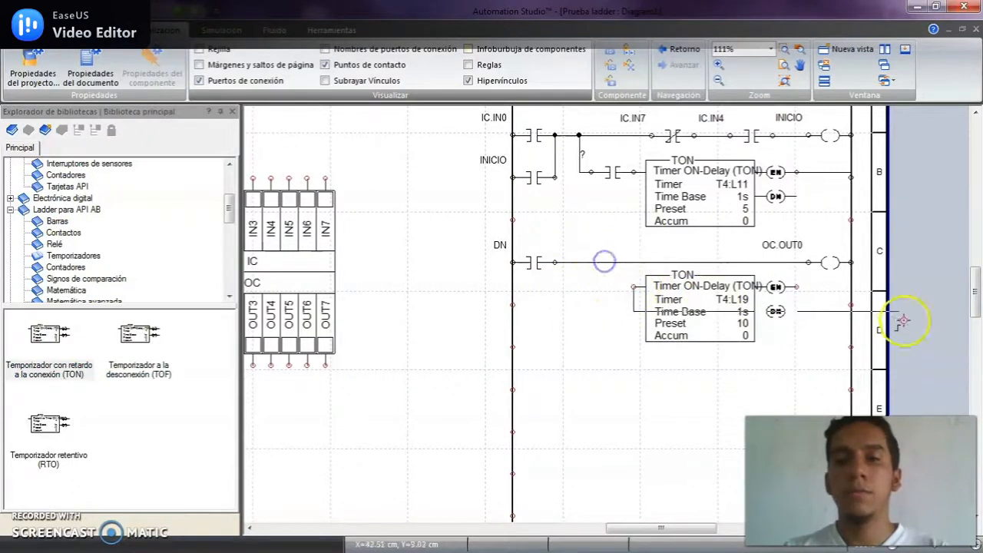
left_click_drag(797, 287, 835, 305)
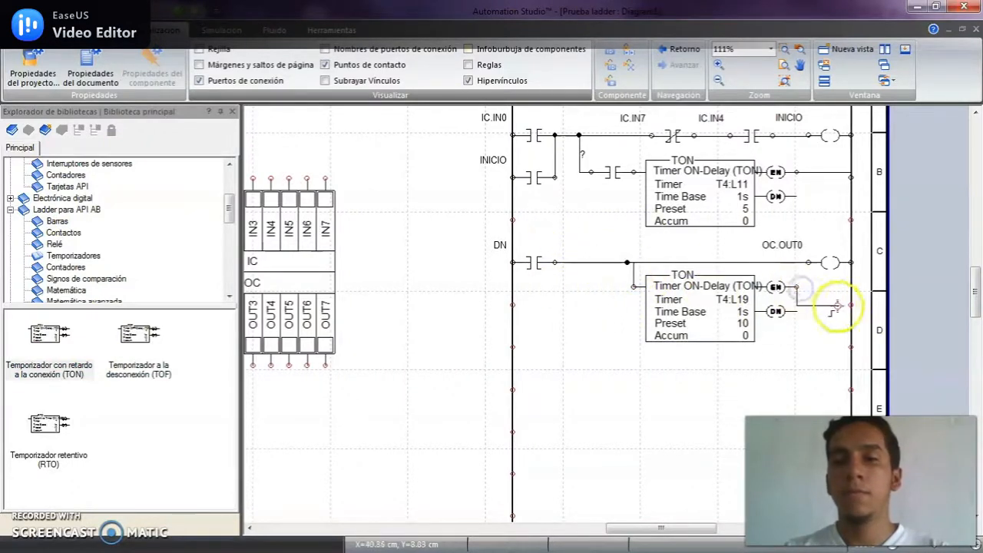
- Set the second TON timer's preset (PRE) to 5
double_click(738, 310)
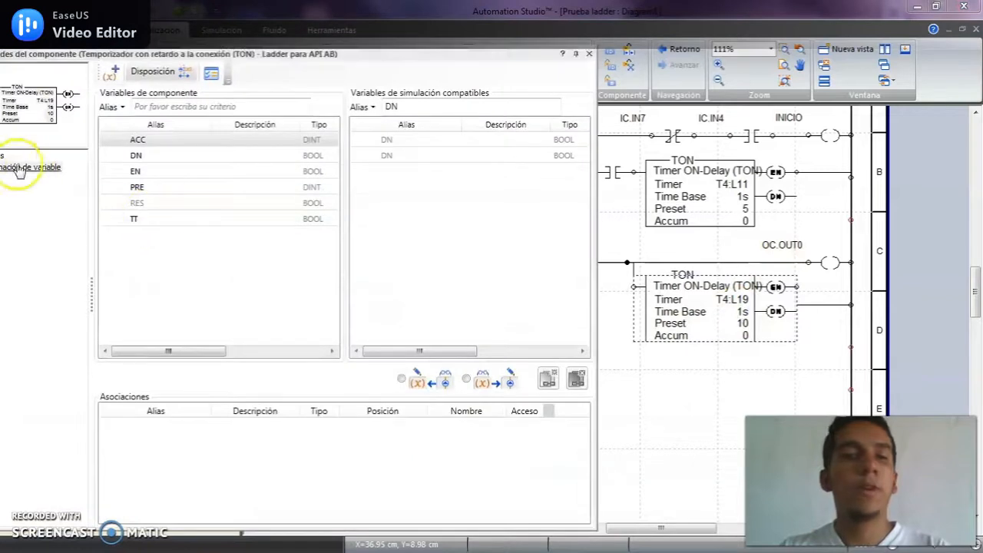
left_click(72, 155)
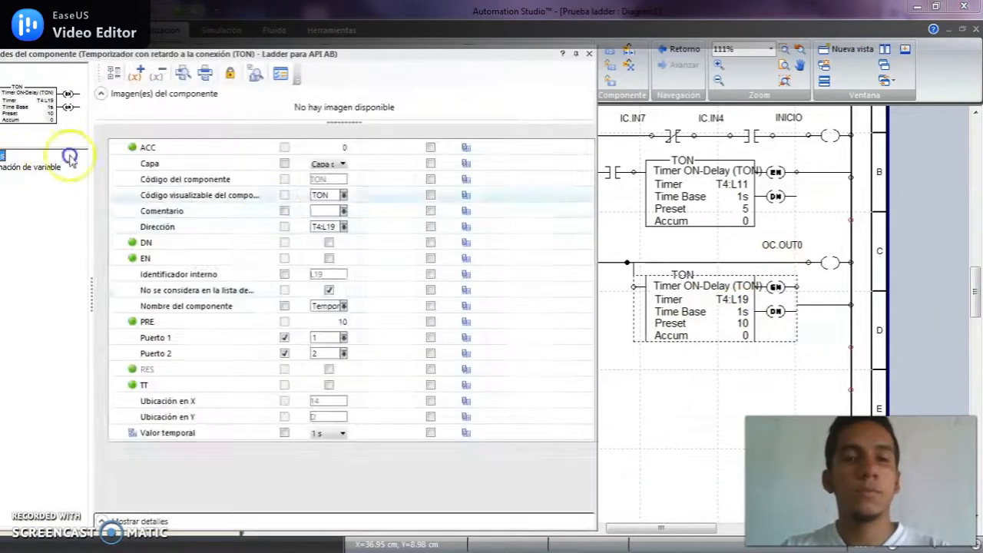
left_click(316, 321)
key("Return")
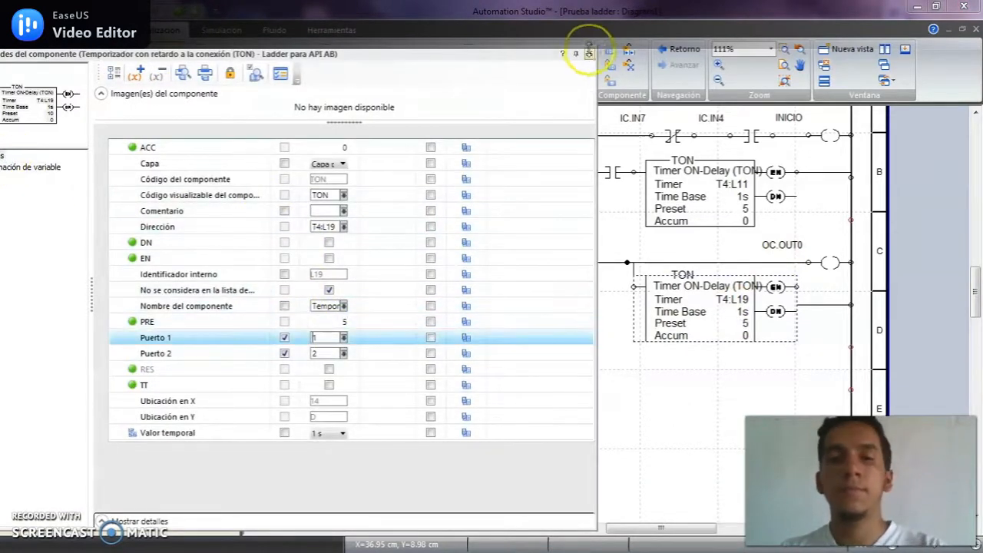
left_click(588, 54)
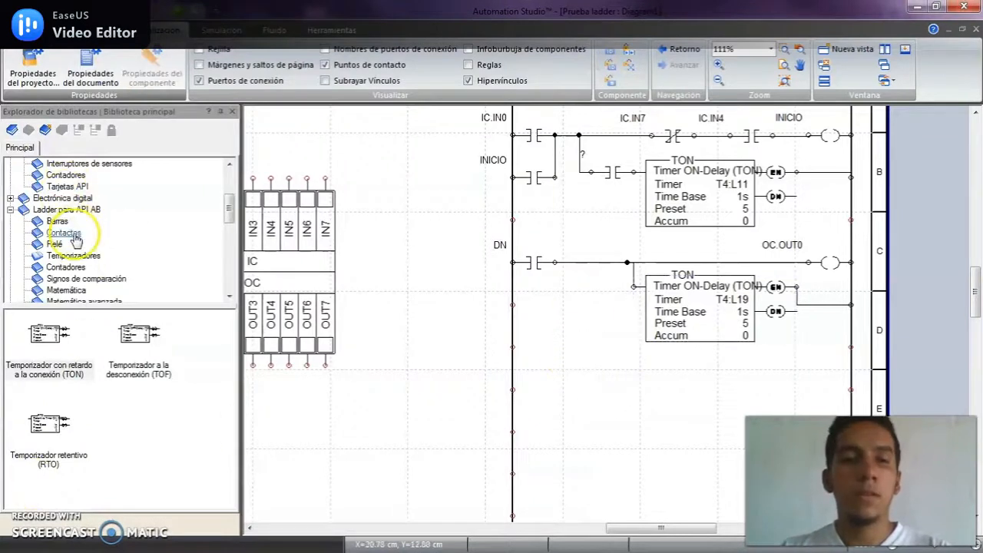
- Add an Examine si cerrado contact and an OTE coil on opposite rails to form a rung below the second timer
left_click(66, 233)
left_click_drag(39, 417, 667, 386)
left_click_drag(823, 349, 823, 345)
- Associate the coil below the second timer with the OUT2 simulation variable
double_click(831, 348)
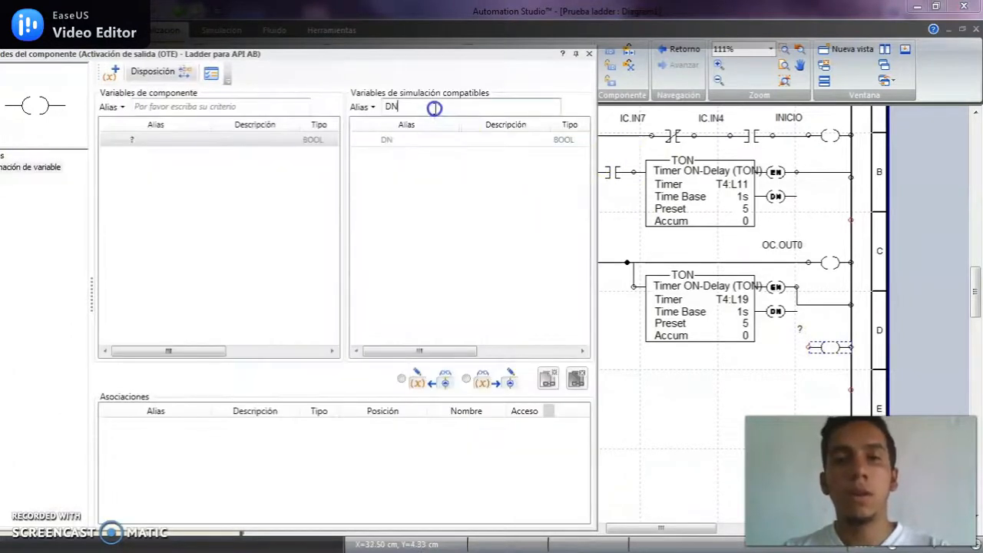
key("BackSpace")
key("BackSpace")
type("O")
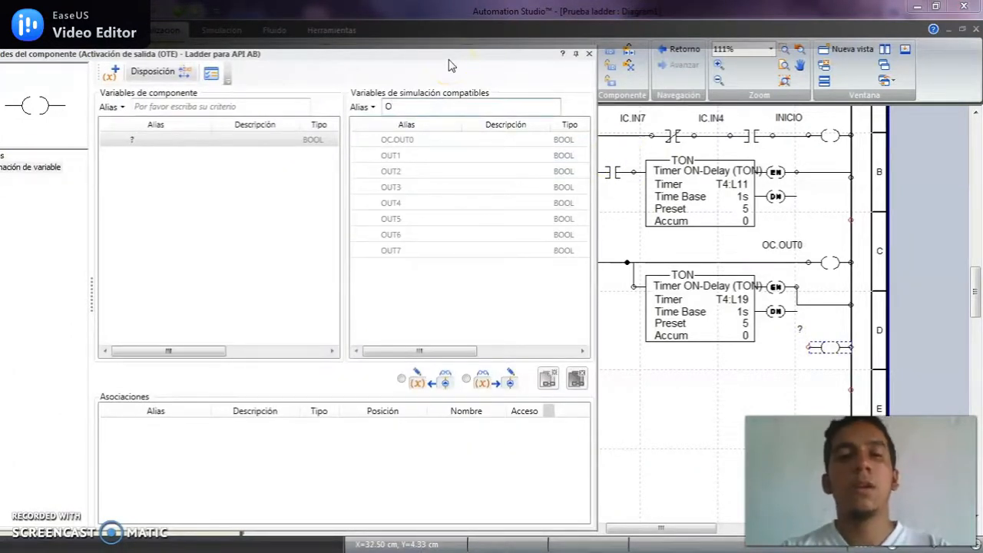
left_click(396, 172)
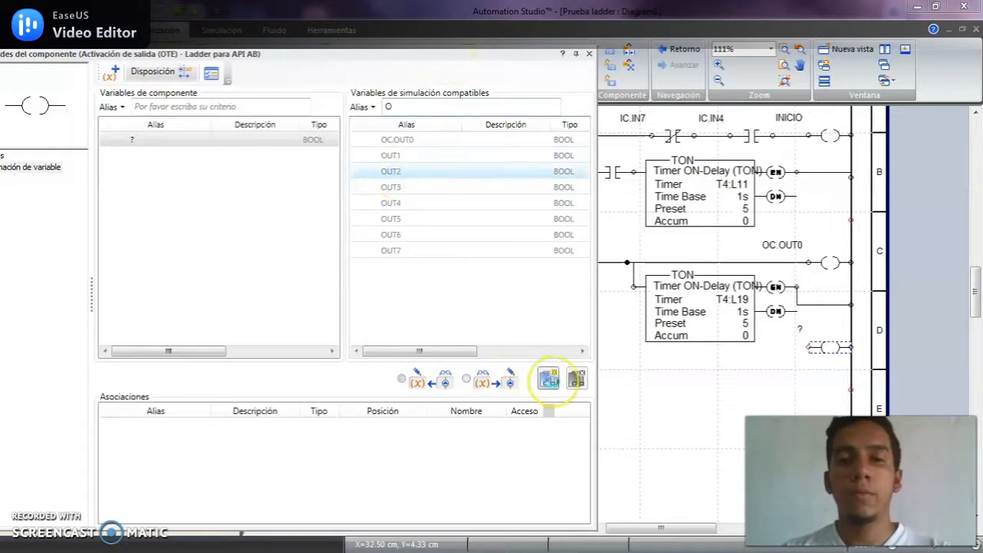
left_click(548, 379)
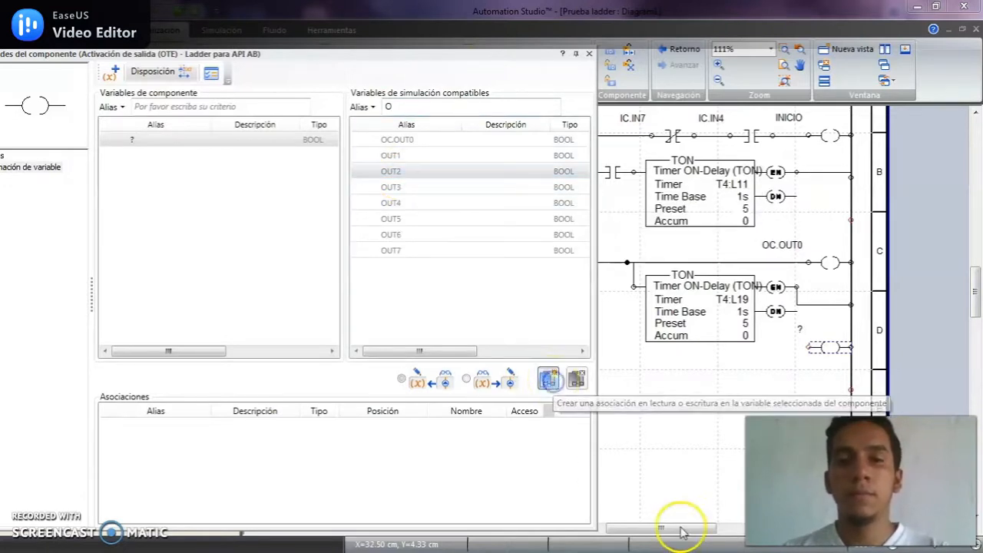
- Associate the contact on the OC.OUT2 rung with the second DN simulation variable
left_click_drag(687, 531, 659, 530)
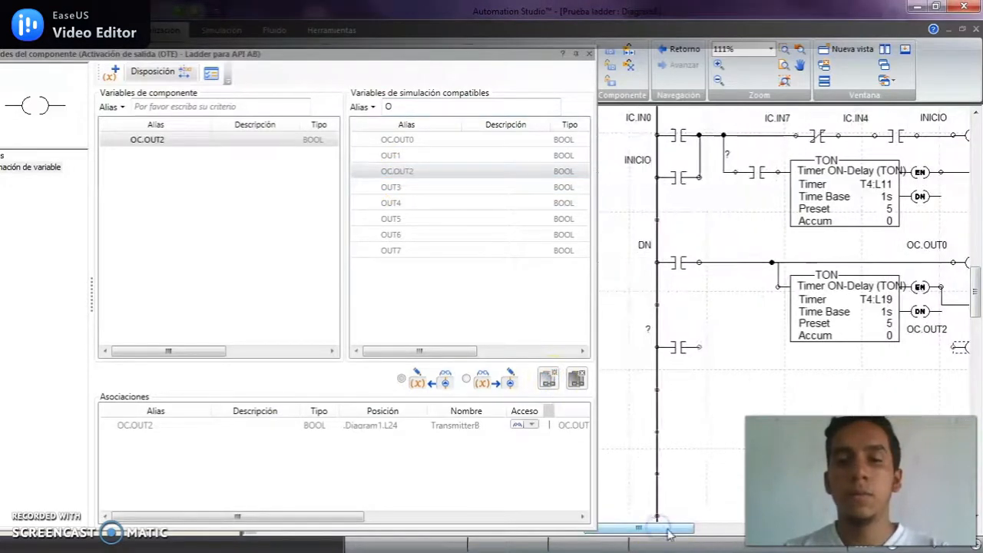
left_click(680, 350)
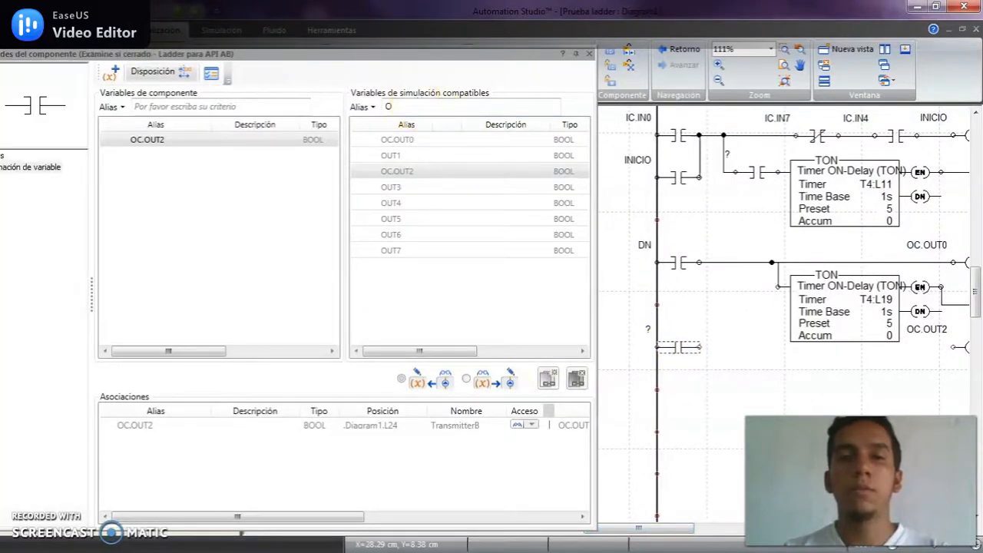
left_click(417, 106)
key("BackSpace")
type("DN")
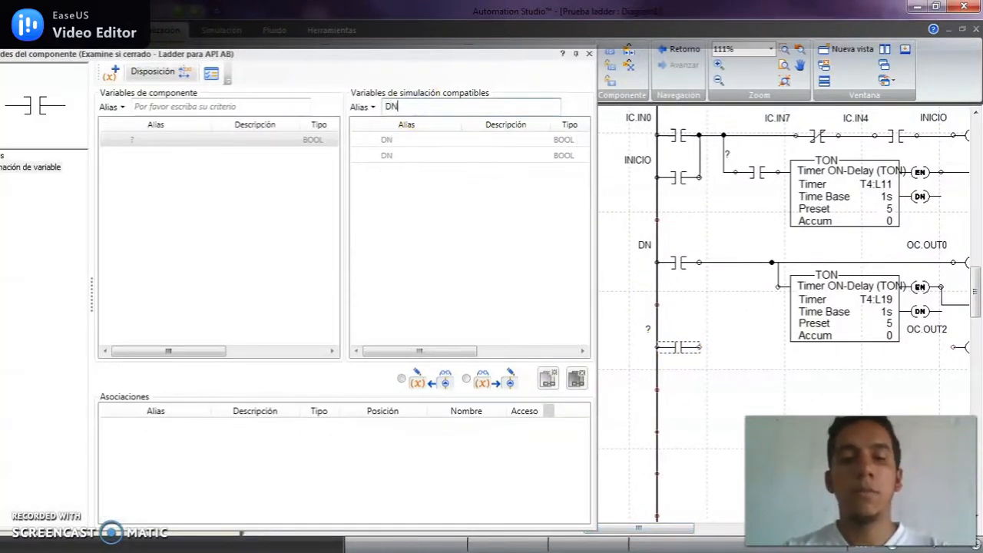
left_click(527, 155)
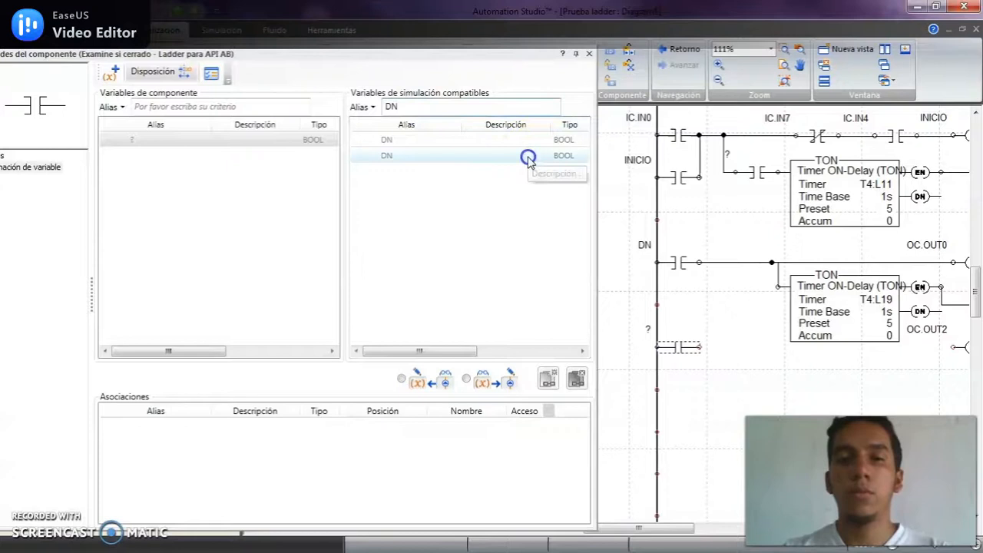
left_click(548, 377)
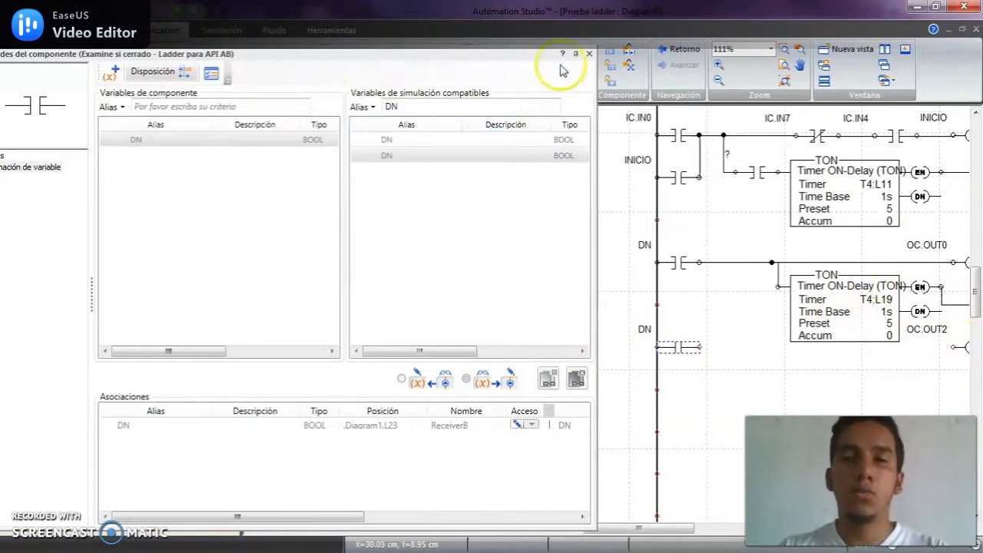
left_click(589, 53)
- Wire the DN contact below the second timer to the OC.OUT2 coil
left_click_drag(812, 329, 590, 258)
left_click(494, 327)
left_click_drag(423, 258, 674, 258)
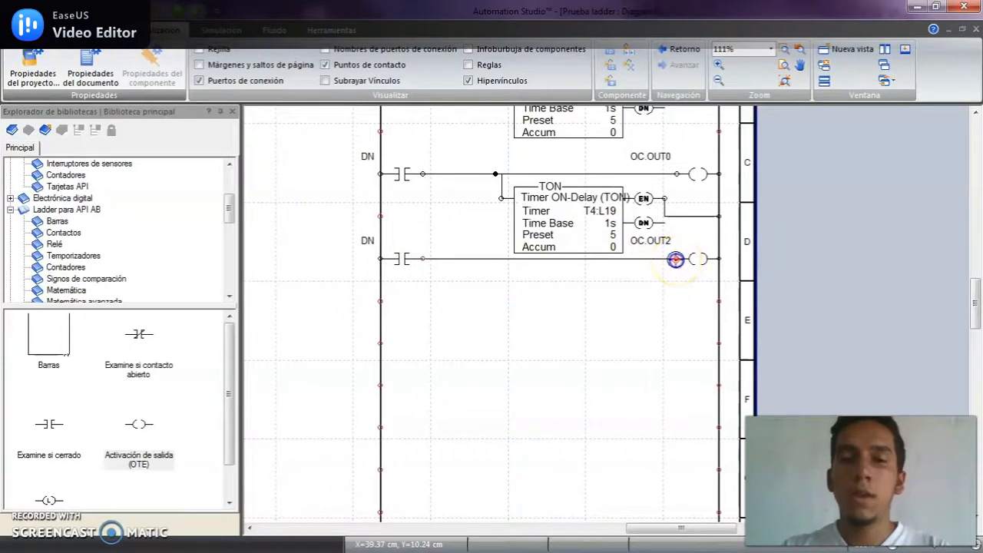
- Place a third TON timer below the OC.OUT2 rung, wiring its input to that rung and its EN output to the right rail
left_click_drag(562, 272, 547, 254)
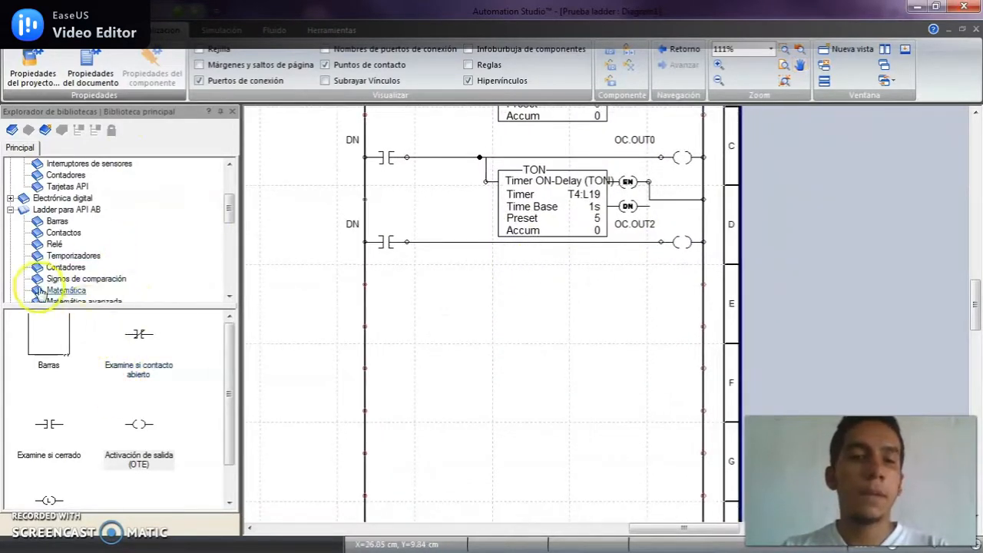
left_click(75, 255)
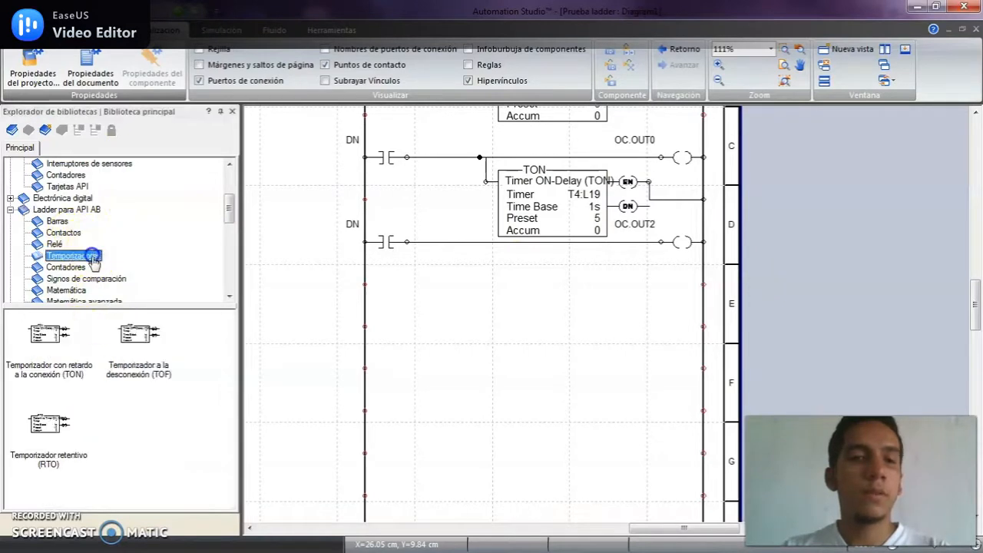
left_click_drag(49, 332, 525, 314)
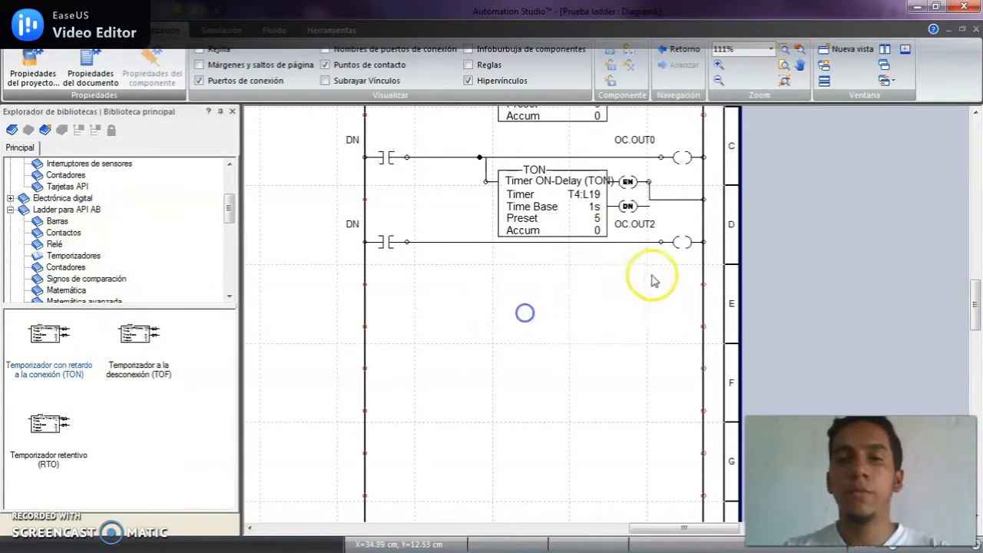
left_click(470, 279)
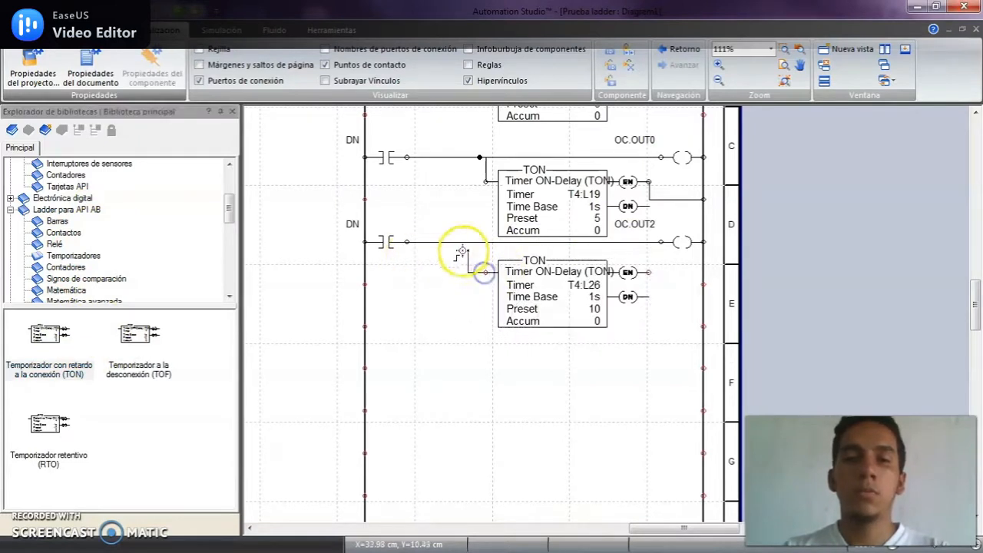
mouse_move(649, 272)
left_mouse_down()
mouse_move(692, 269)
mouse_move(703, 285)
left_mouse_up()
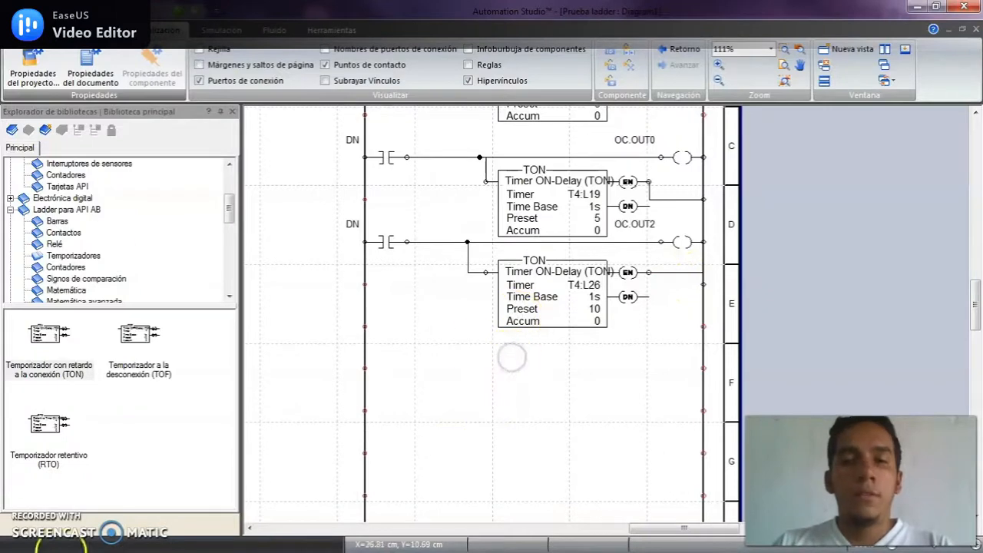
- Set the third TON timer's preset (PRE) to 5
double_click(560, 321)
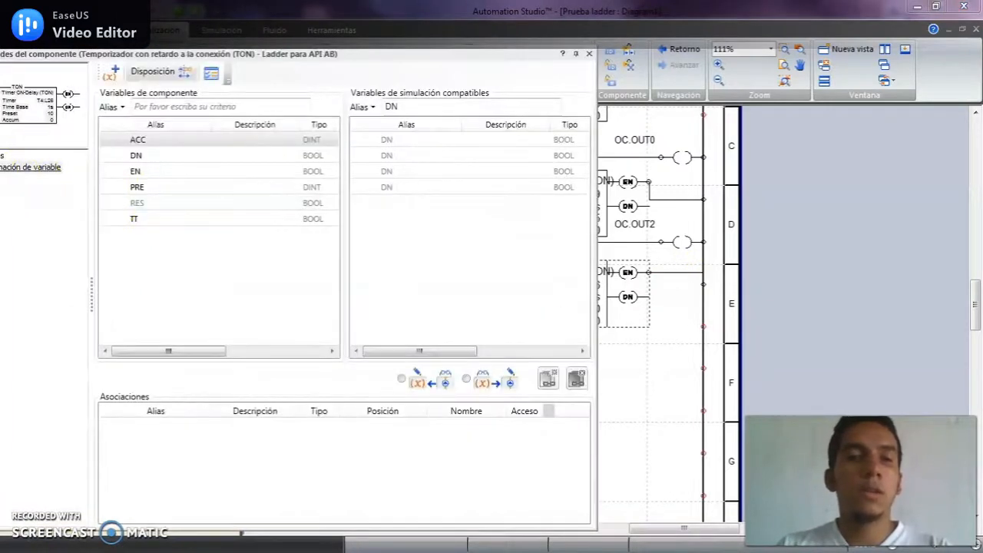
left_click(3, 157)
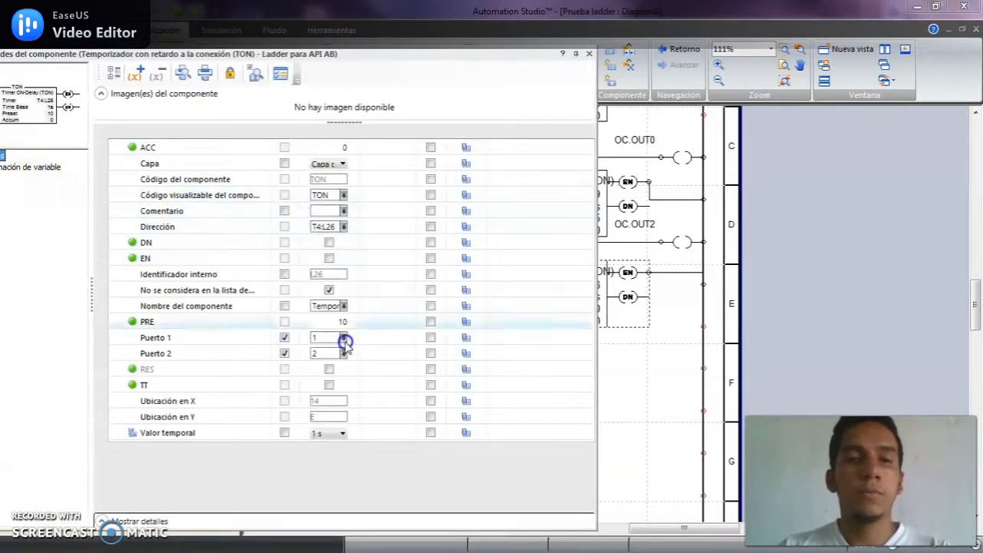
left_click_drag(338, 321, 359, 322)
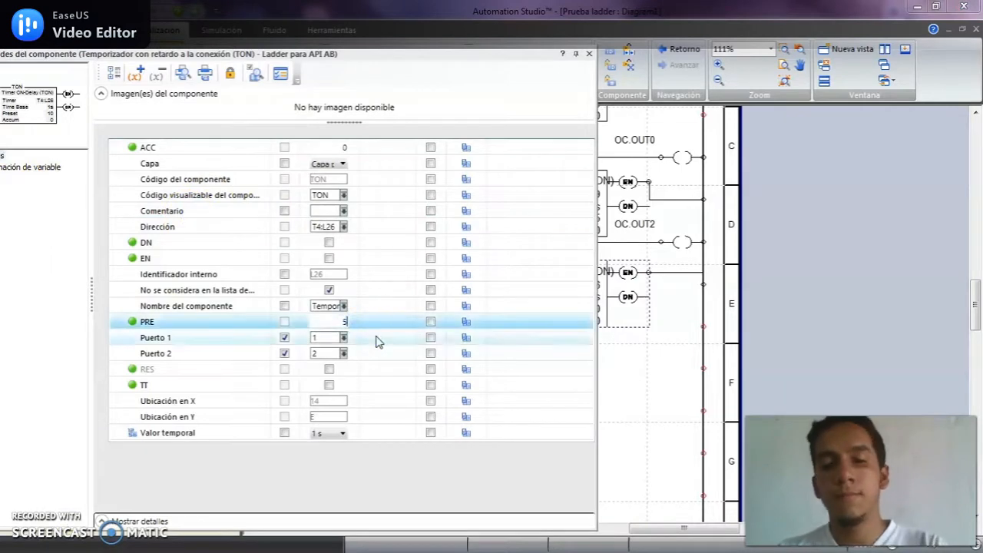
type("5")
left_click(377, 341)
left_click(589, 55)
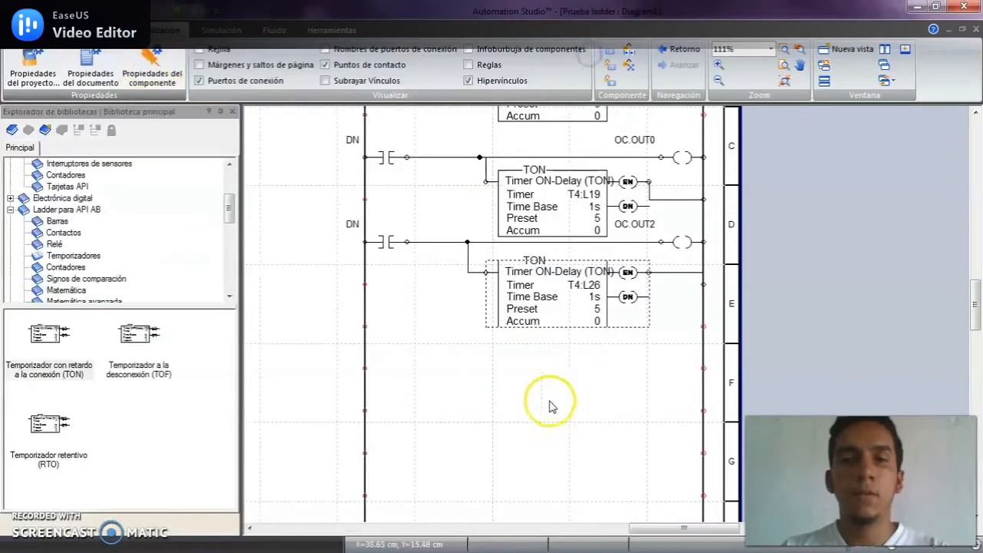
- Add an Examine si cerrado contact and an OTE coil below the third timer, and shift that timer slightly upward
left_click(68, 210)
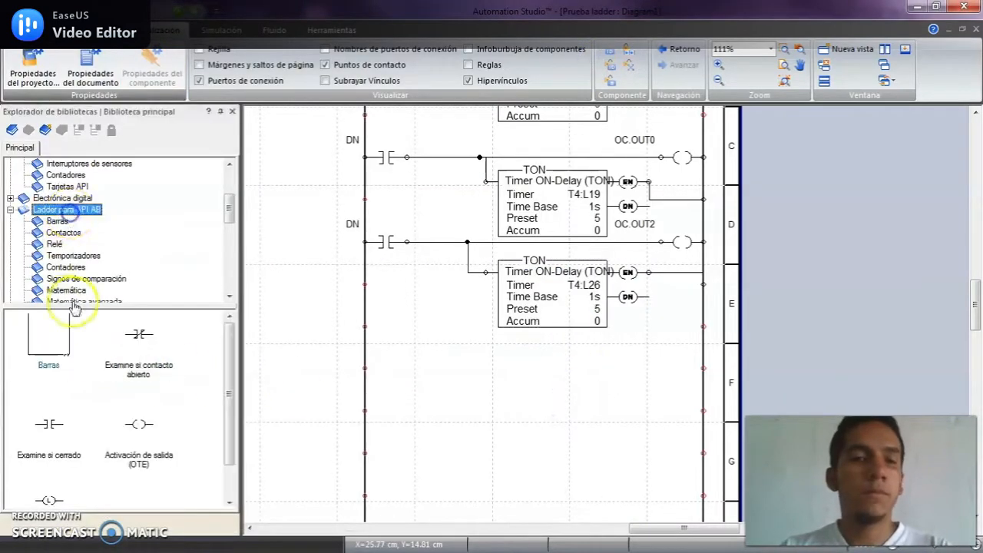
left_click(78, 234)
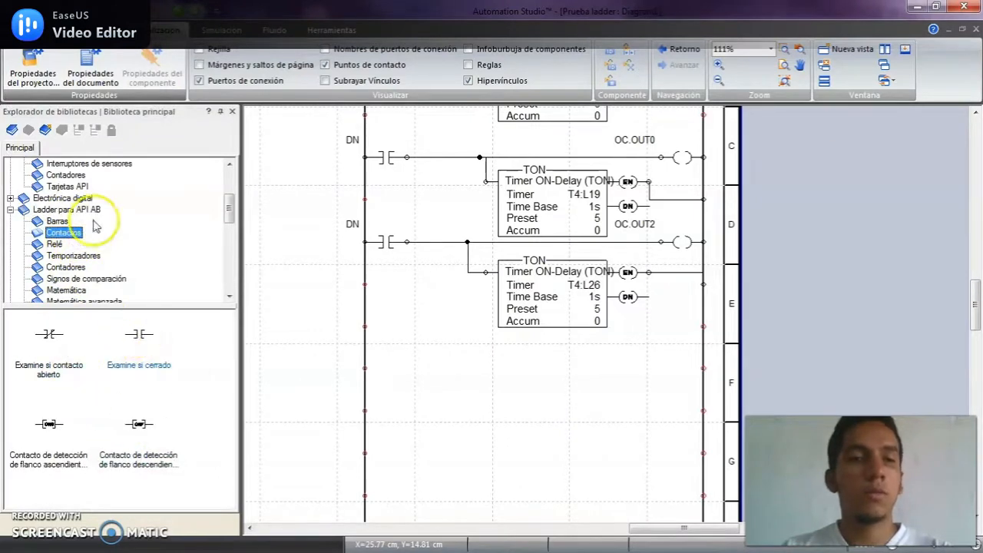
left_click(89, 212)
left_click_drag(40, 421, 376, 367)
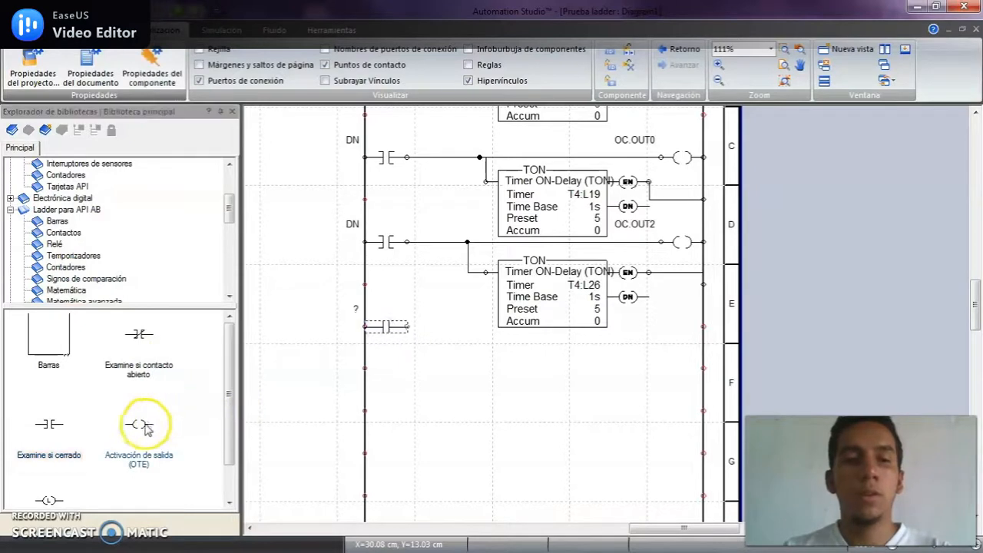
left_click_drag(141, 423, 603, 361)
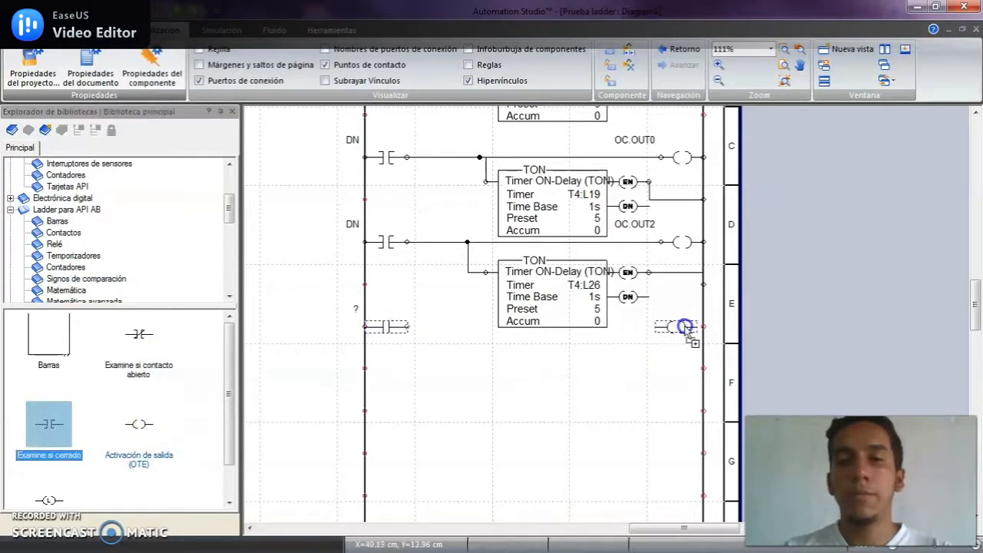
left_click_drag(696, 328, 687, 325)
left_click_drag(562, 298, 562, 287)
left_click(517, 387)
- Associate the coil below the third timer with the OUT4 simulation variable
double_click(676, 328)
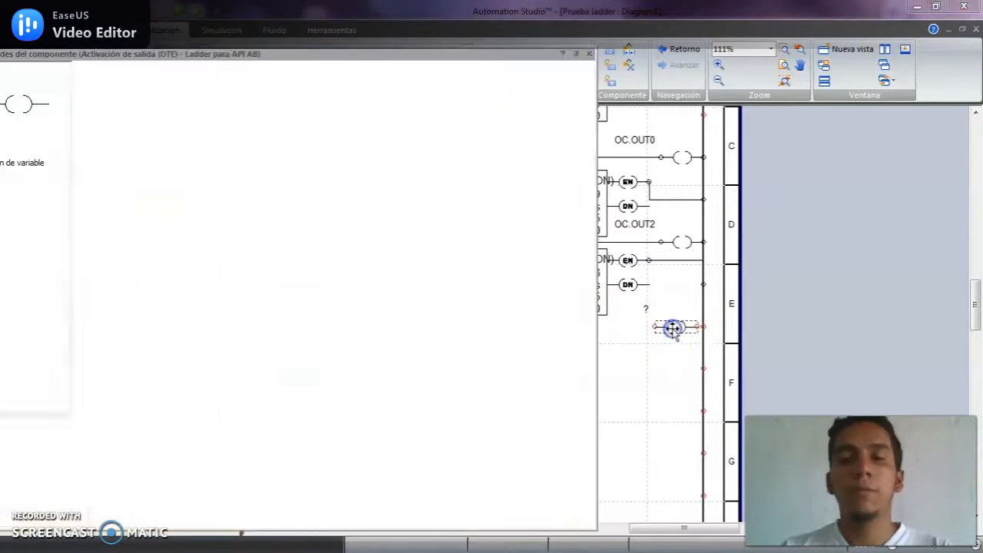
left_click(17, 164)
left_click(467, 106)
type("DN")
key("BackSpace")
key("BackSpace")
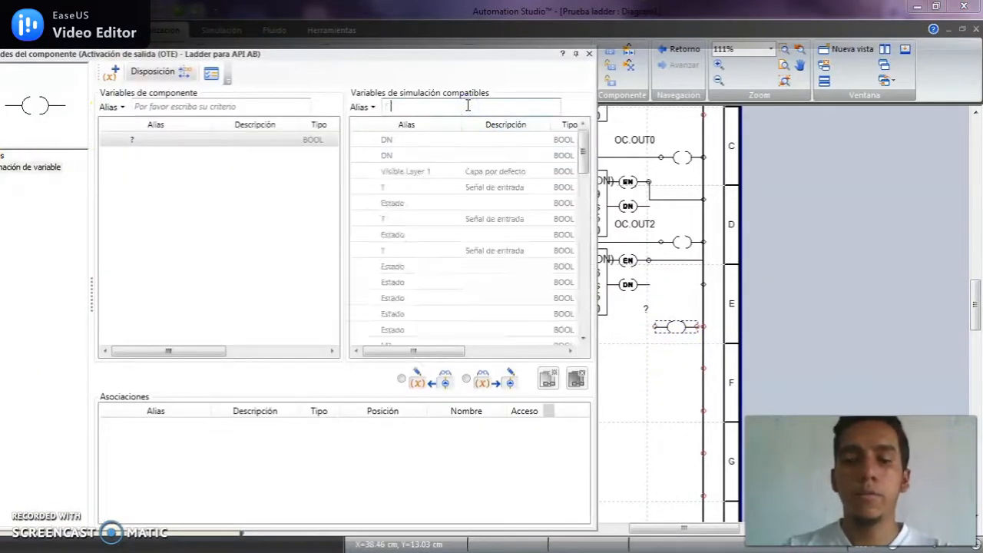
type("O")
left_click(416, 205)
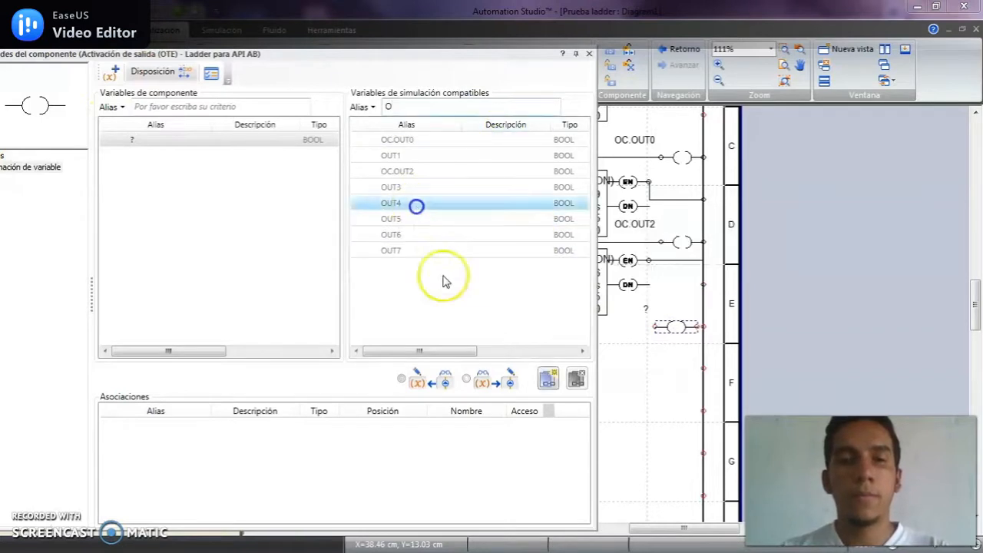
left_click(547, 378)
left_click(589, 54)
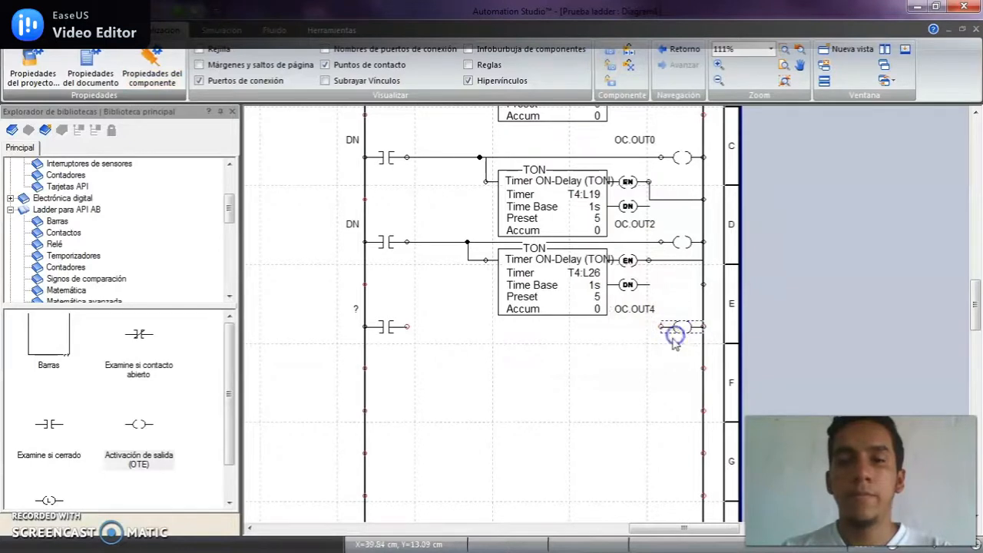
- Associate the contact below the third timer with the third DN variable and wire it to the OC.OUT4 coil
double_click(388, 326)
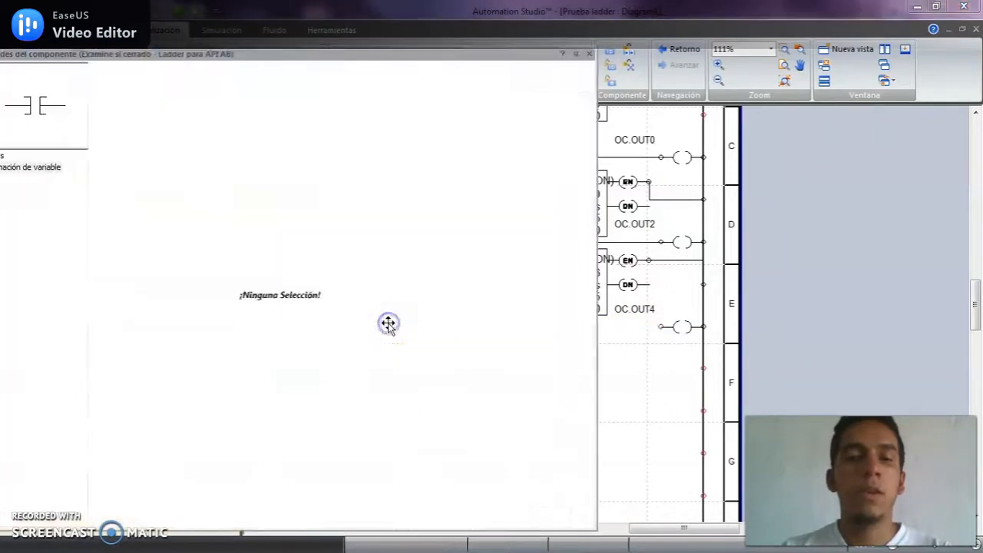
left_click_drag(419, 111, 279, 104)
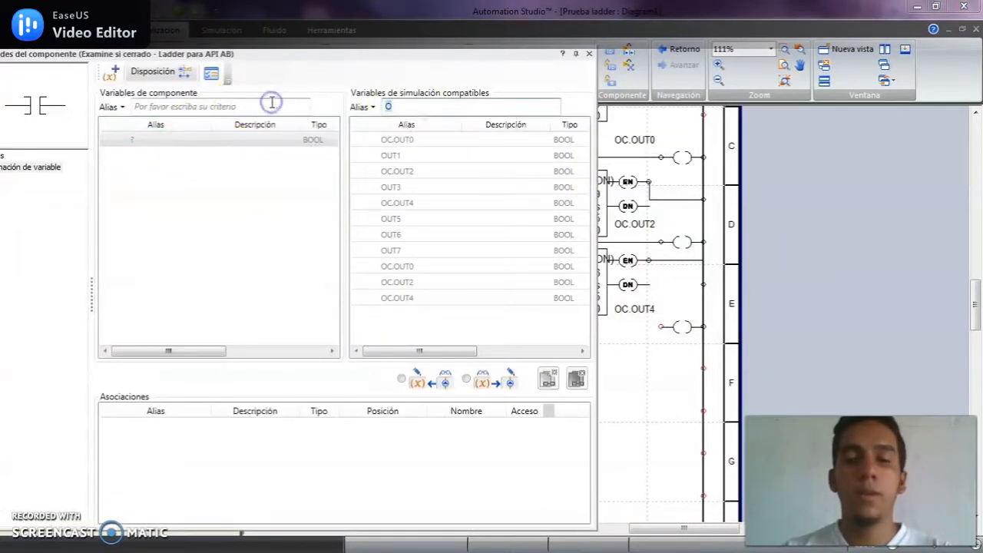
type("DN")
left_click(402, 171)
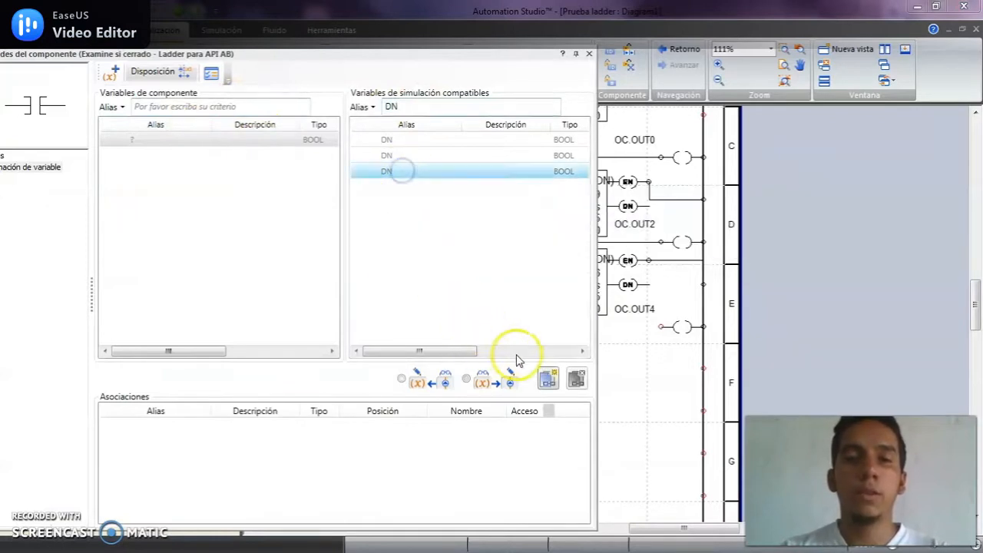
left_click(548, 377)
left_click(589, 52)
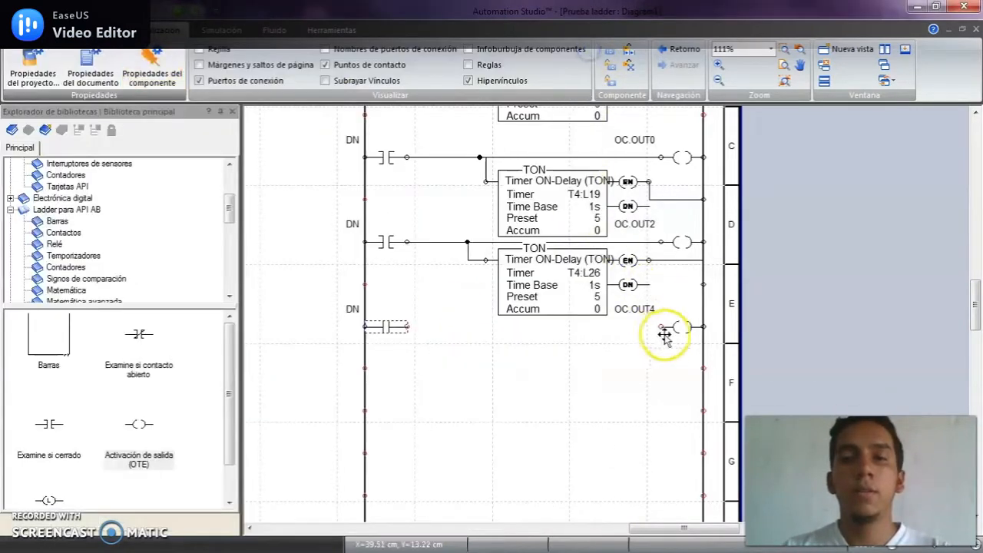
left_click_drag(661, 327, 405, 326)
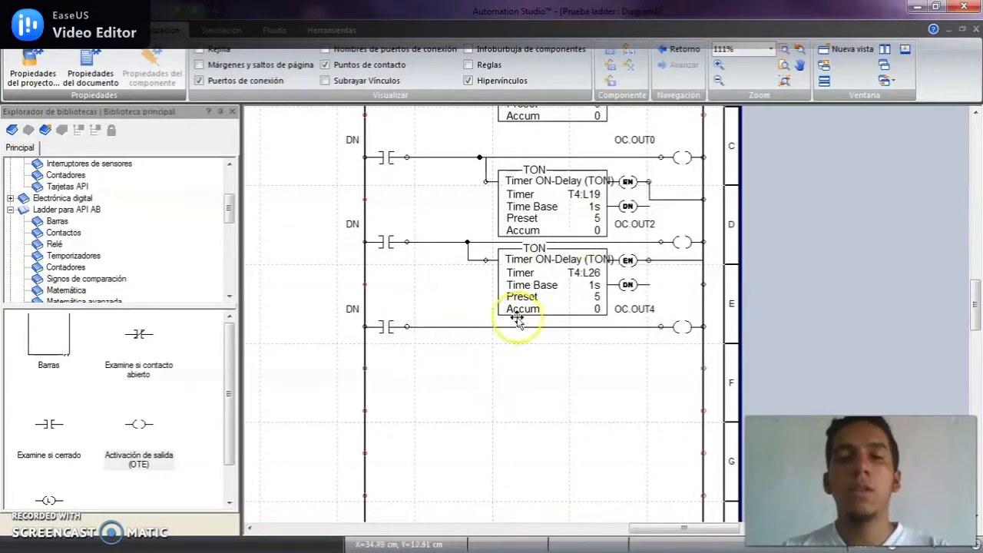
- Place a TOF timer below the OC.OUT4 rung and wire its input to that rung
left_click_drag(568, 213, 577, 238)
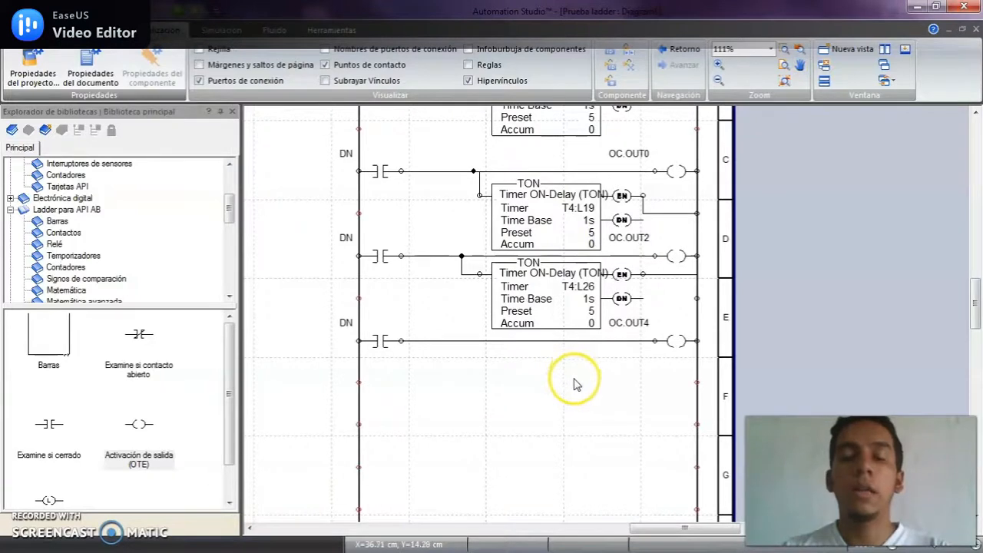
left_click(97, 263)
left_click(138, 334)
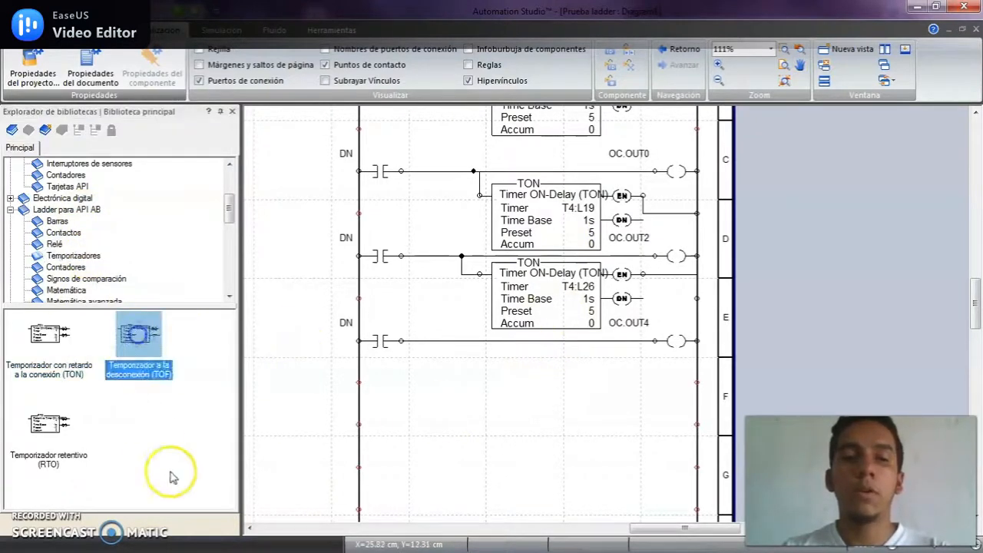
mouse_move(138, 334)
left_mouse_down()
mouse_move(550, 417)
mouse_move(576, 388)
left_mouse_up()
left_click_drag(470, 364, 461, 343)
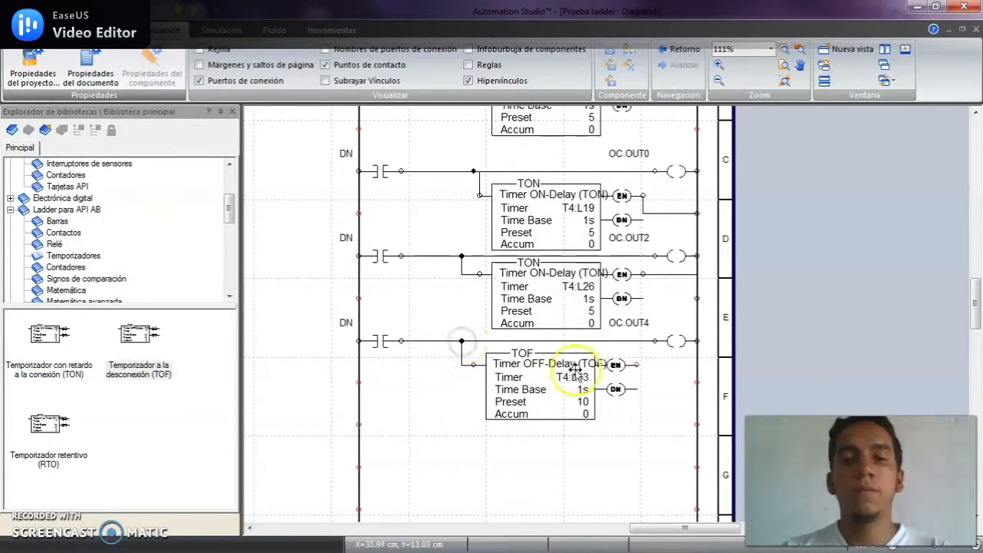
- Set the TOF timer's preset (PRE) to 3
double_click(543, 384)
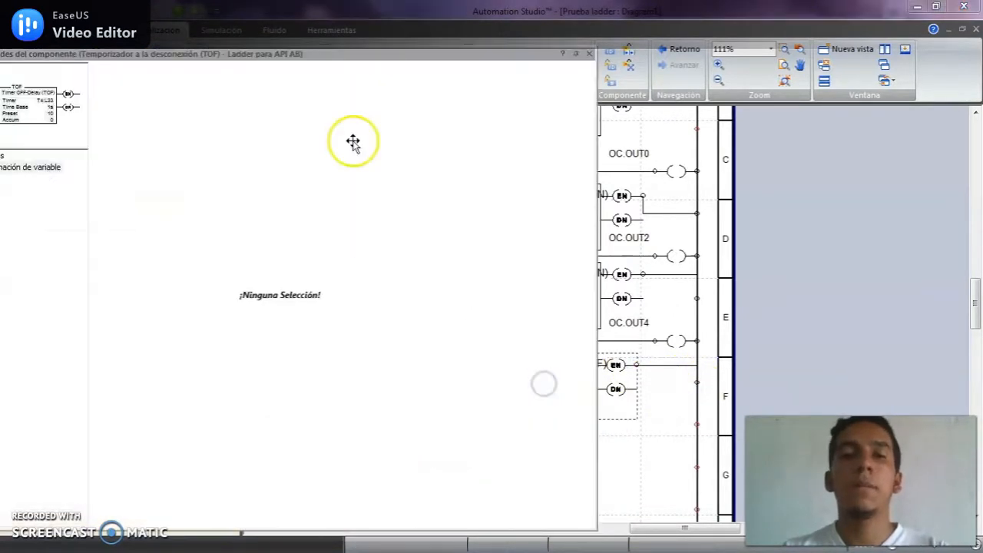
left_click(47, 155)
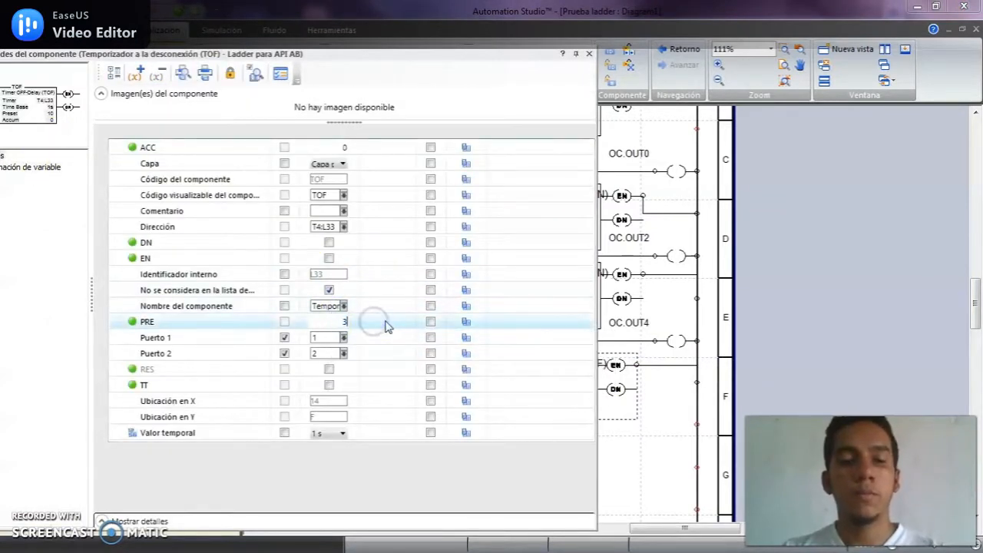
key("Return")
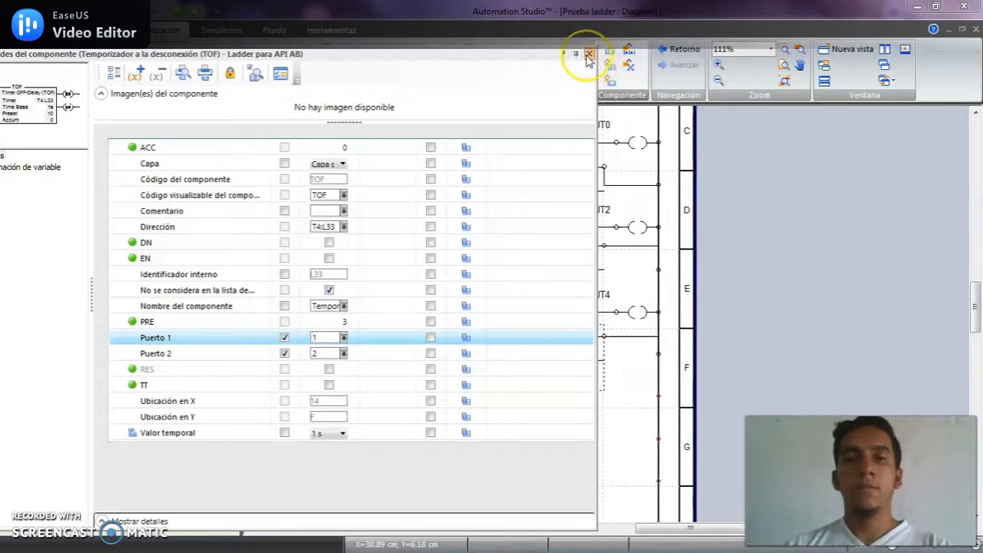
left_click(589, 54)
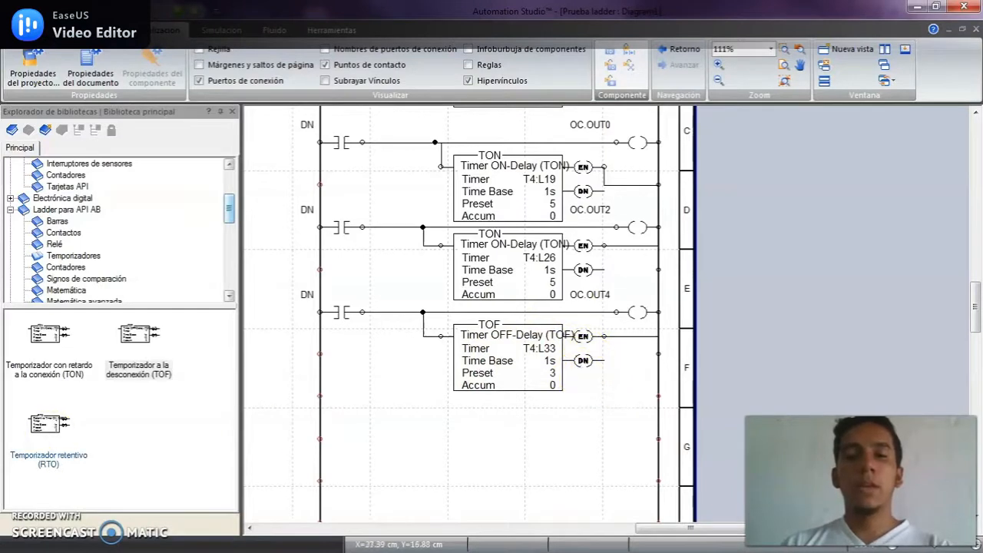
- Below the first TOF, place an "Examine si contacto abierto" contact and a second TOF timer, and wire them between the rails
left_click(63, 231)
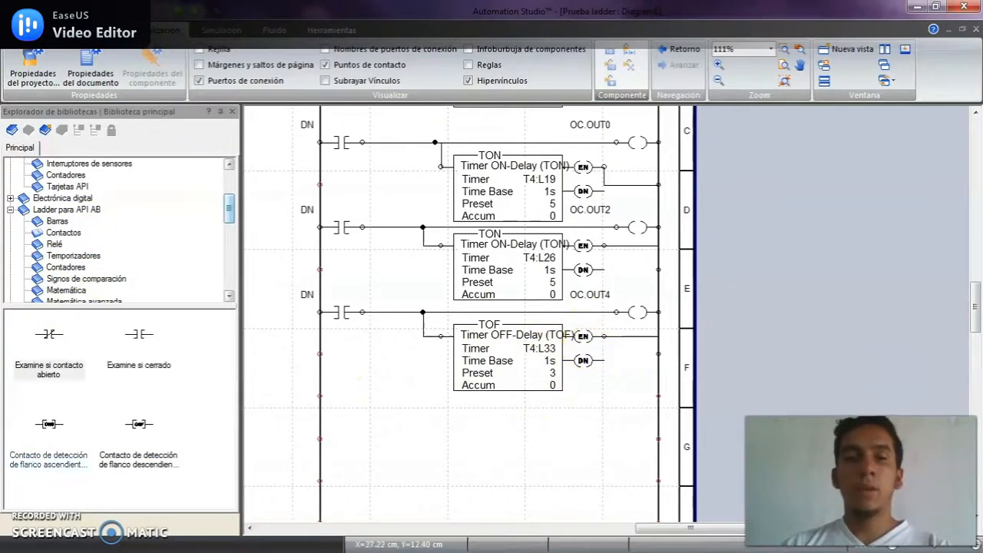
left_click_drag(48, 334, 335, 392)
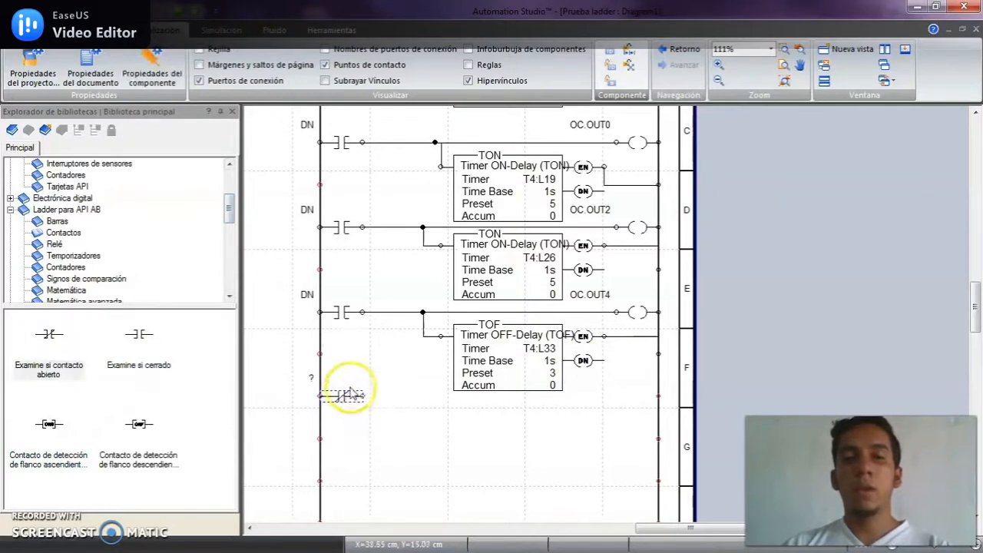
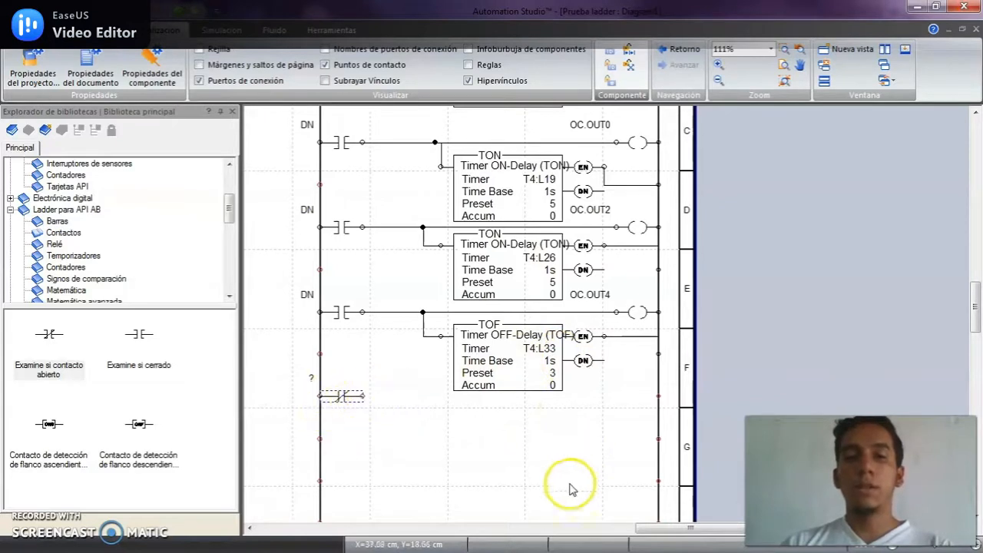
left_click(86, 258)
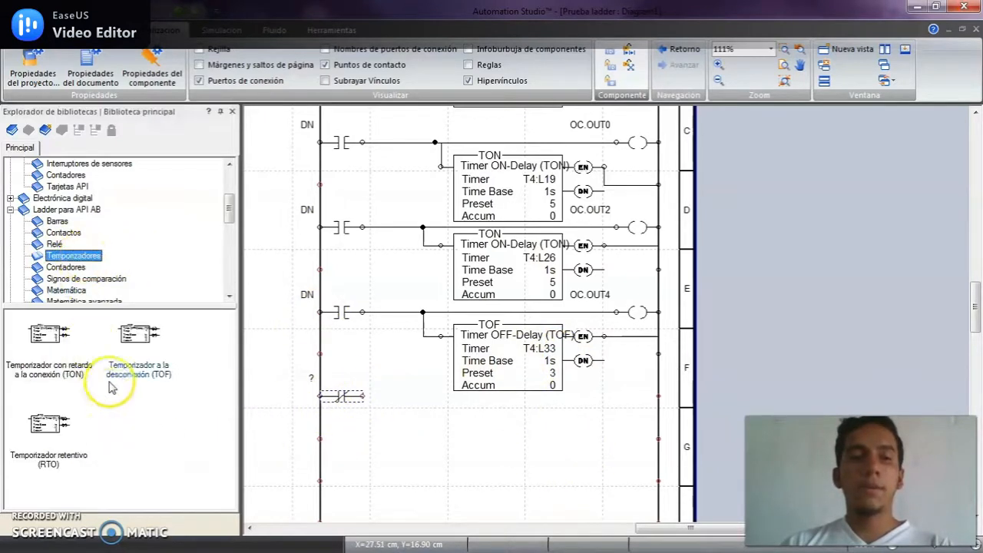
left_click_drag(138, 334, 527, 444)
left_click(623, 405)
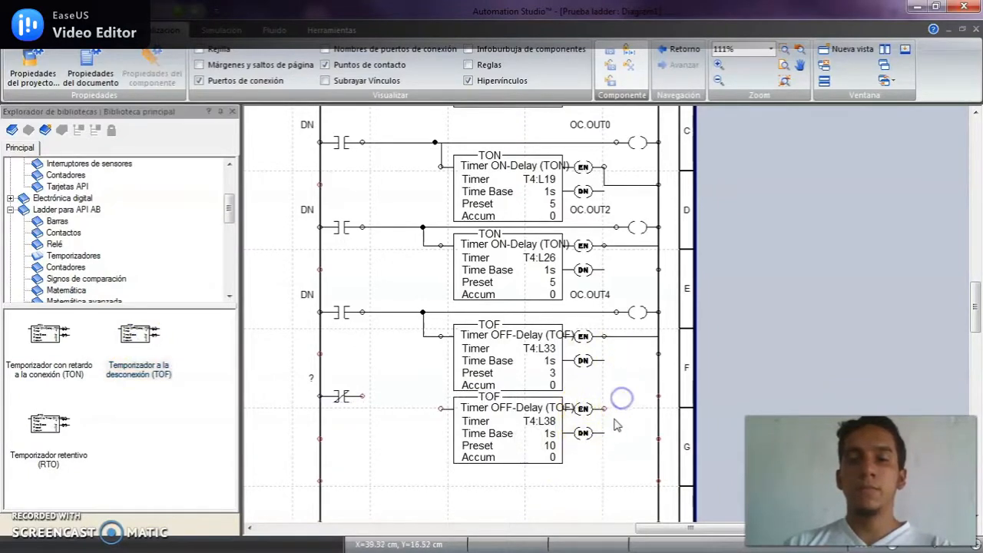
left_click_drag(439, 409, 363, 395)
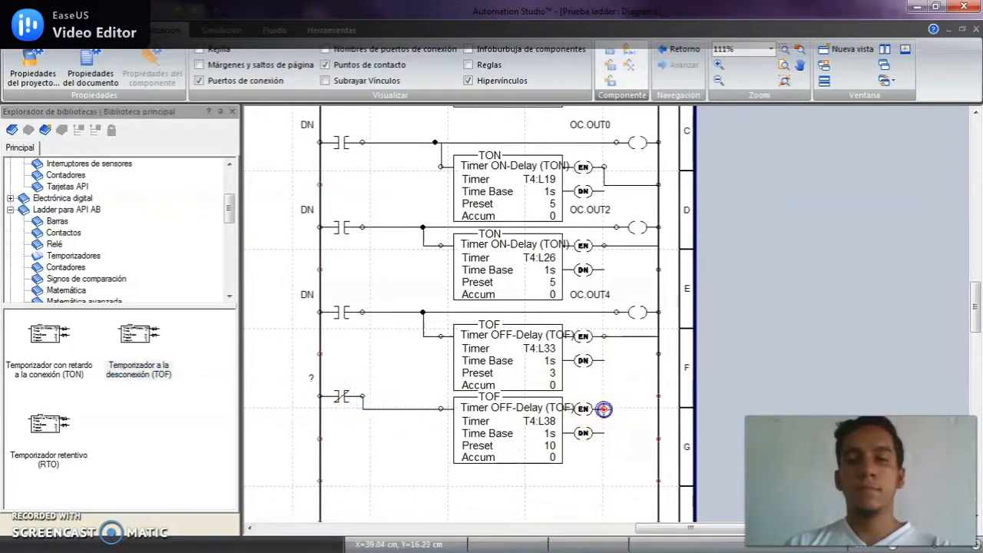
left_click_drag(604, 409, 649, 398)
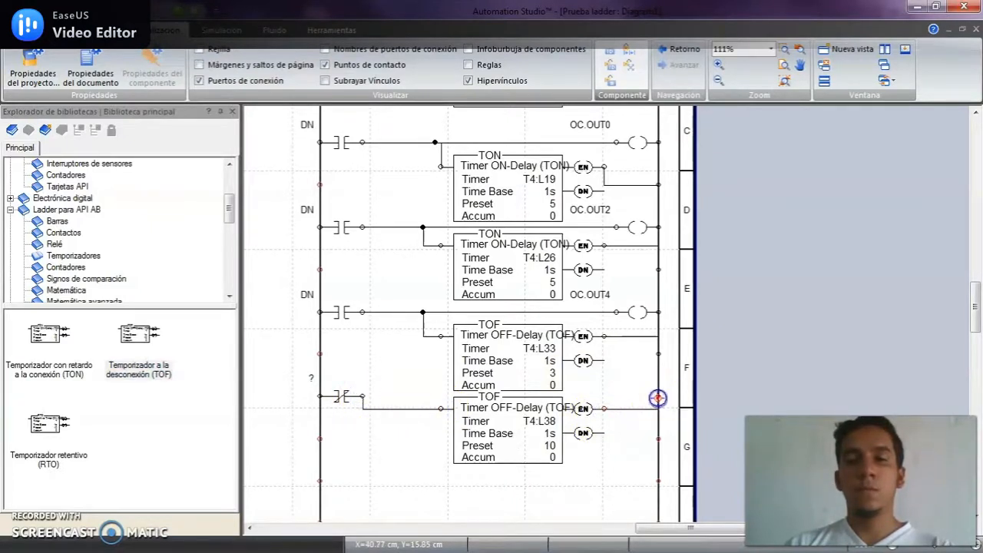
- Set the second TOF timer's preset (PRE) to 3
double_click(506, 444)
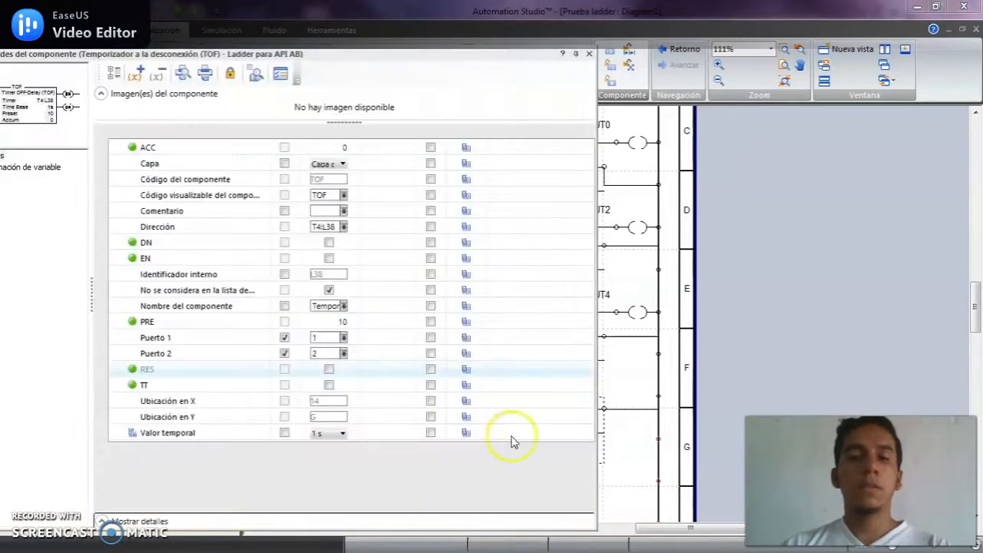
left_click(387, 321)
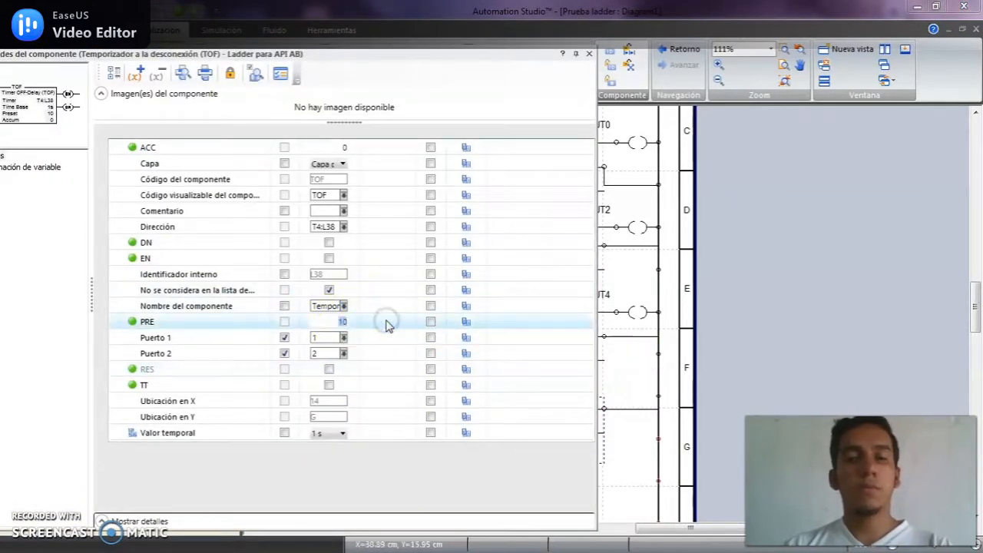
key("Return")
left_click(549, 140)
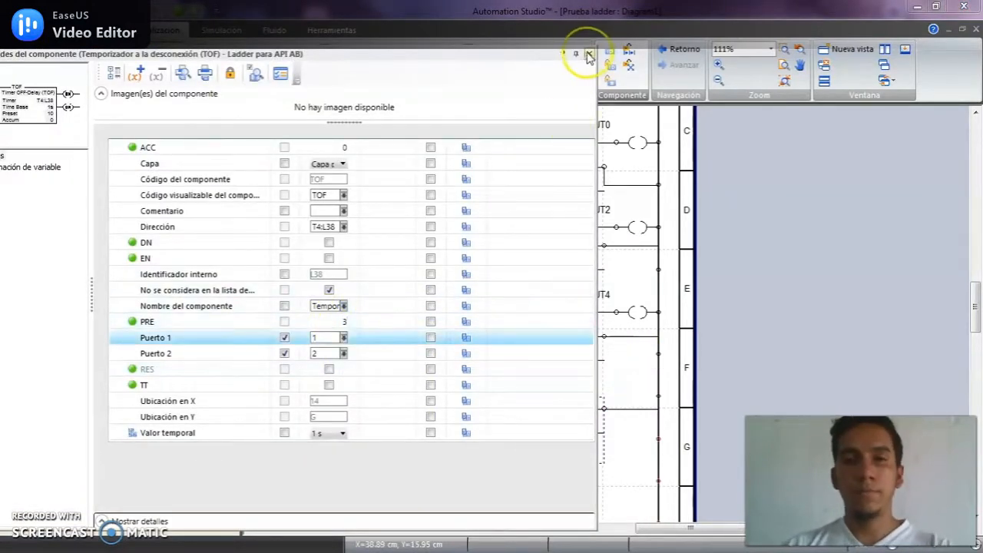
left_click(588, 55)
- Below the second TOF, place an "Examine si cerrado" contact and a third TOF timer, and wire them between the rails
scroll(556, 384, "down", 3)
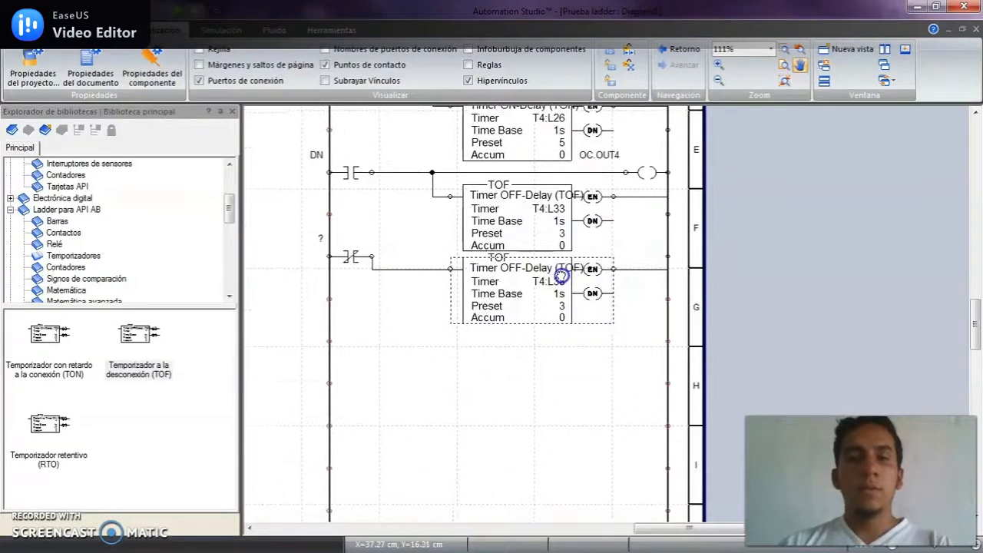
left_click(45, 520)
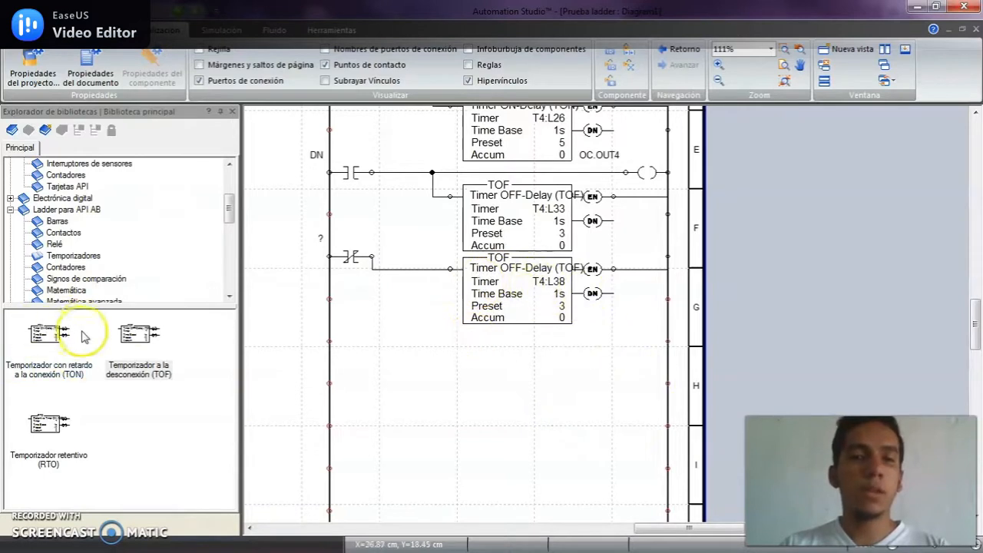
left_click(64, 232)
left_click_drag(139, 334, 381, 348)
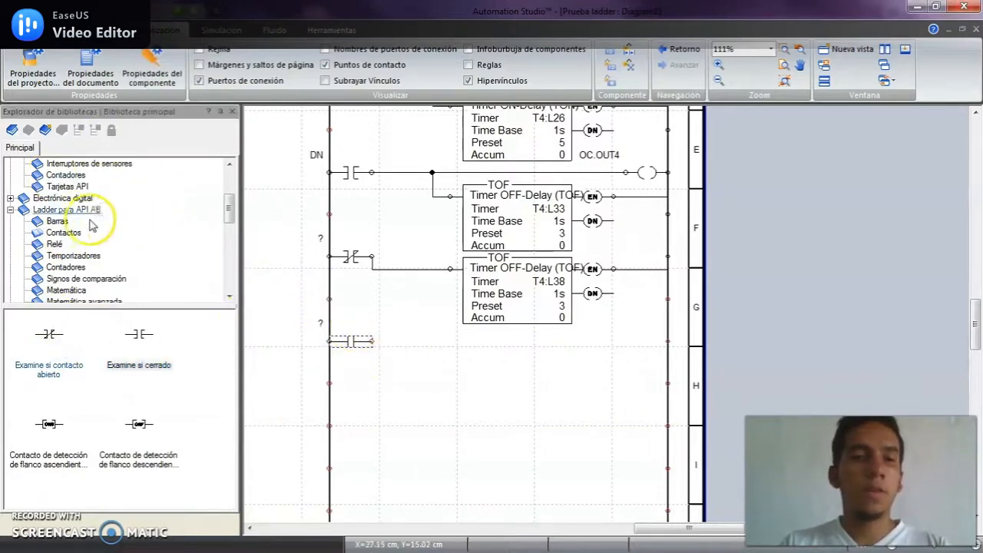
left_click(83, 256)
left_click_drag(140, 334, 548, 382)
left_click(281, 432)
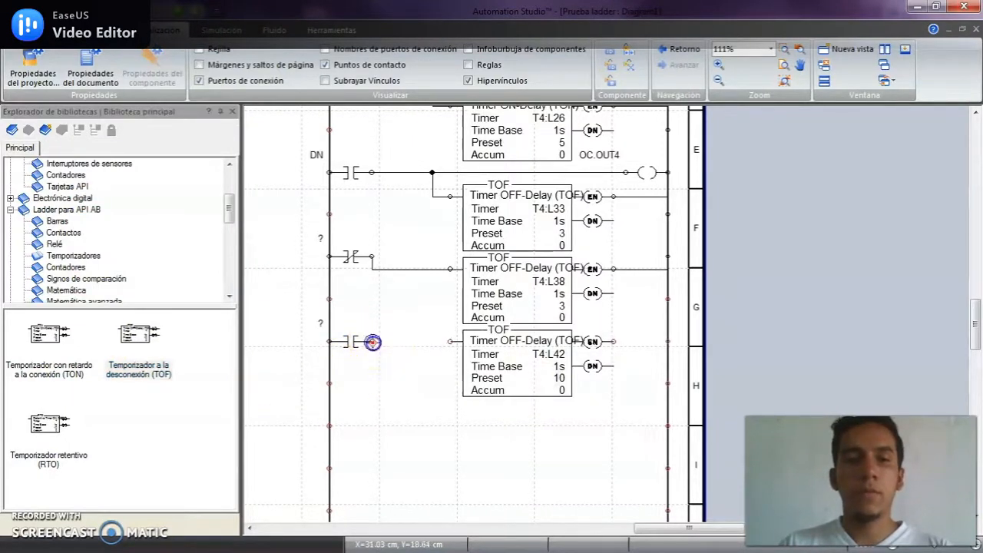
left_click_drag(373, 342, 450, 341)
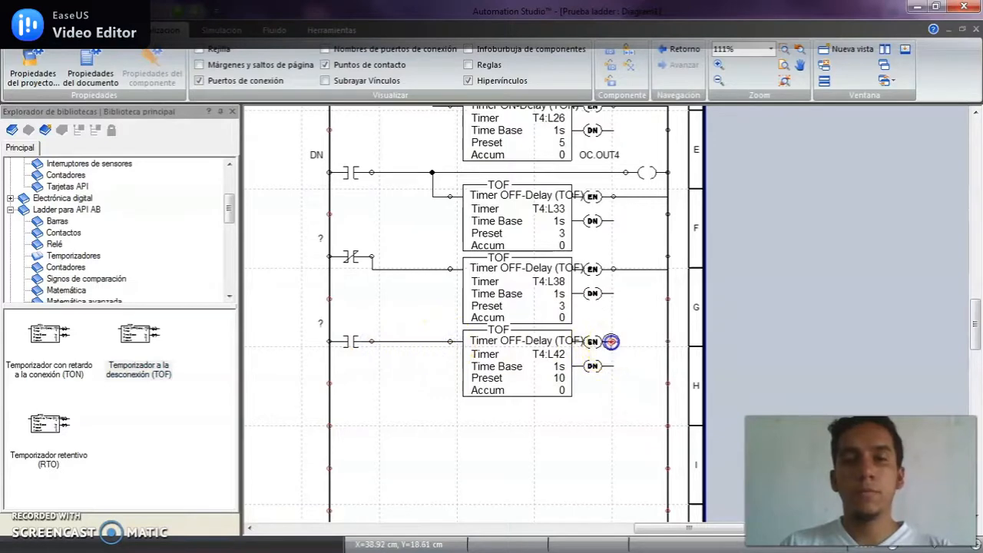
left_click_drag(659, 346, 666, 340)
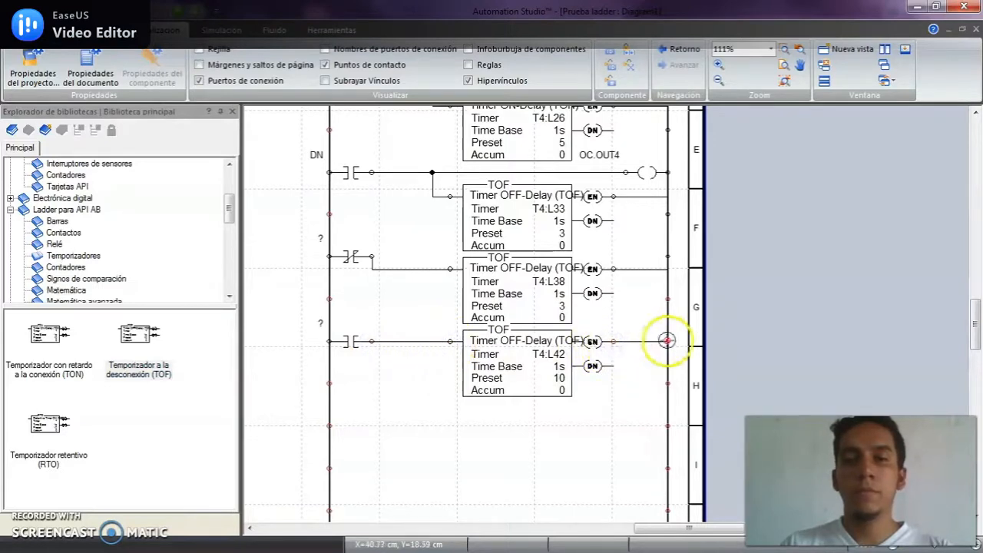
- Set the third TOF timer's preset (PRE) to 3
double_click(541, 373)
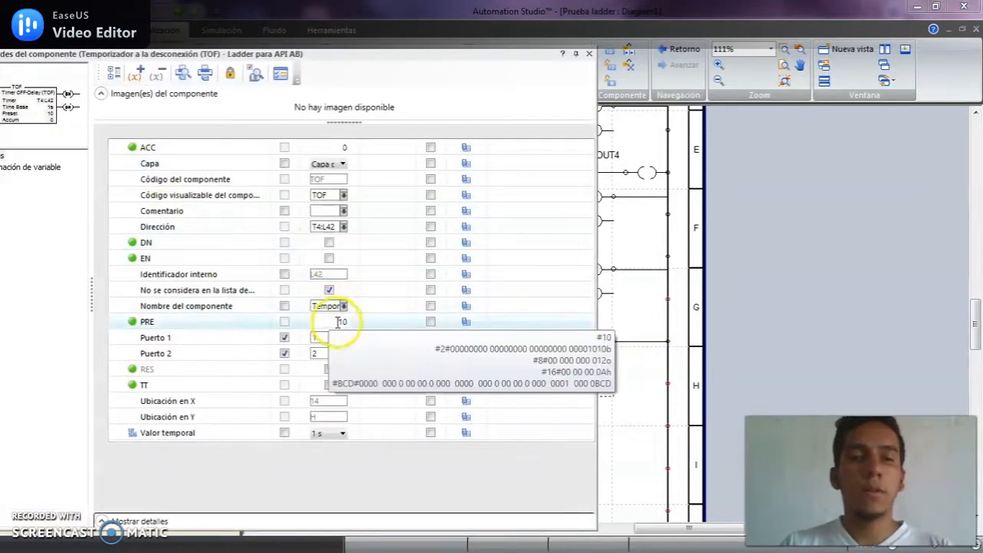
left_click_drag(338, 322, 435, 329)
type("3")
left_click(467, 336)
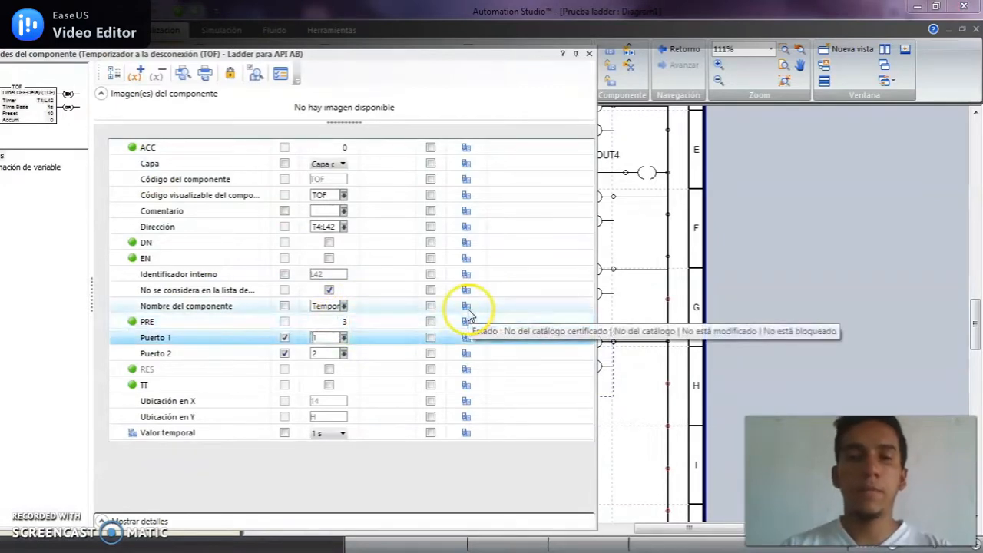
left_click(588, 55)
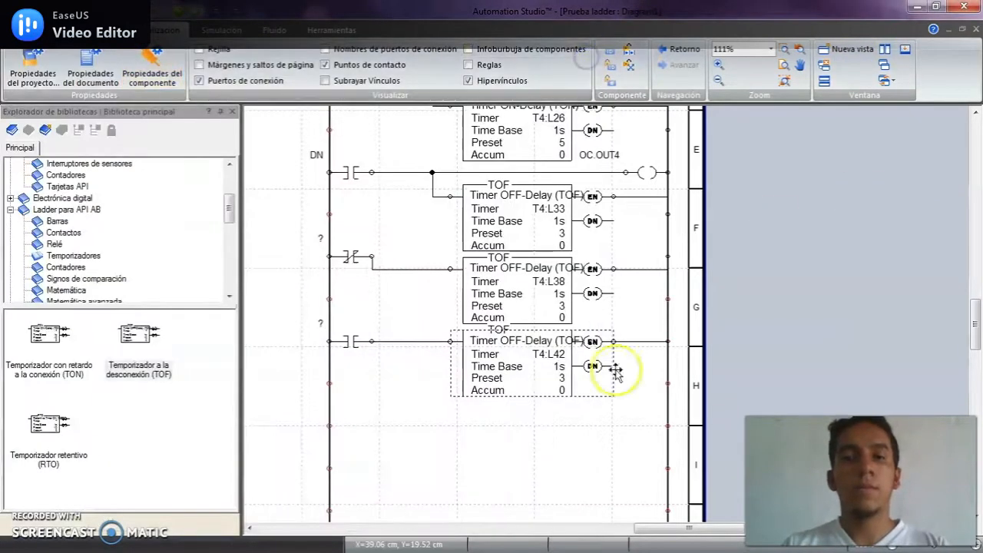
left_click(351, 405)
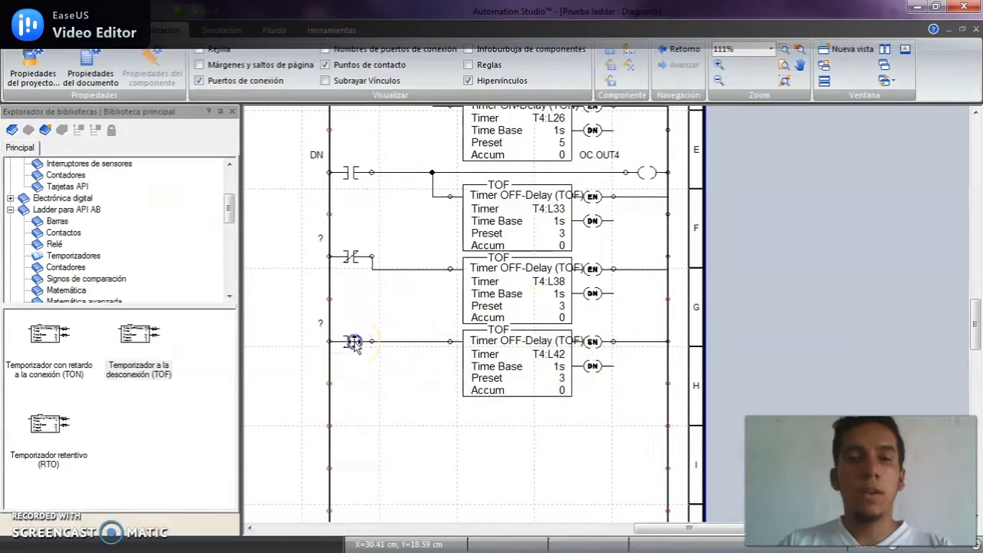
- Associate the normally closed contact of the second TOF rung with the fourth DN simulation variable
left_click(350, 264)
double_click(351, 258)
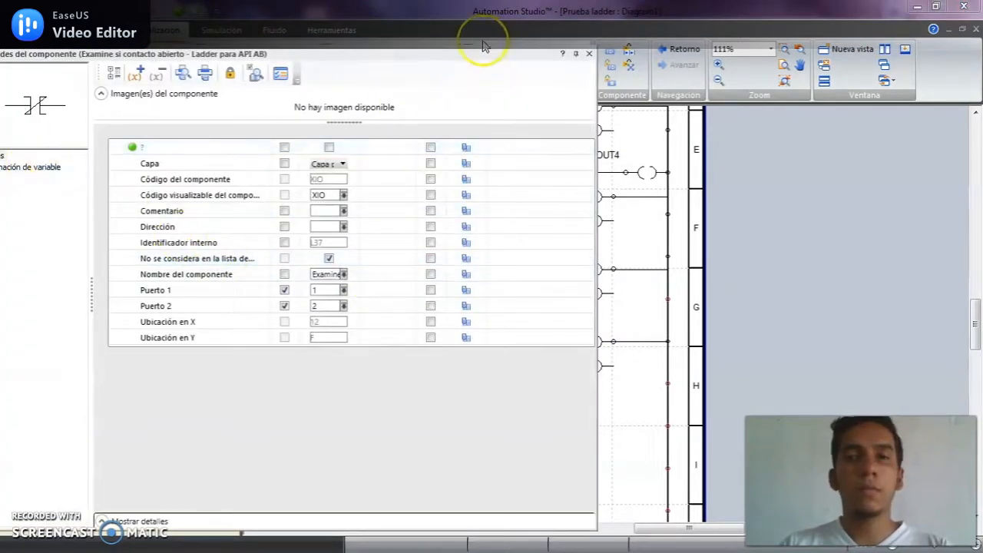
left_click_drag(487, 51, 571, 102)
left_click(101, 210)
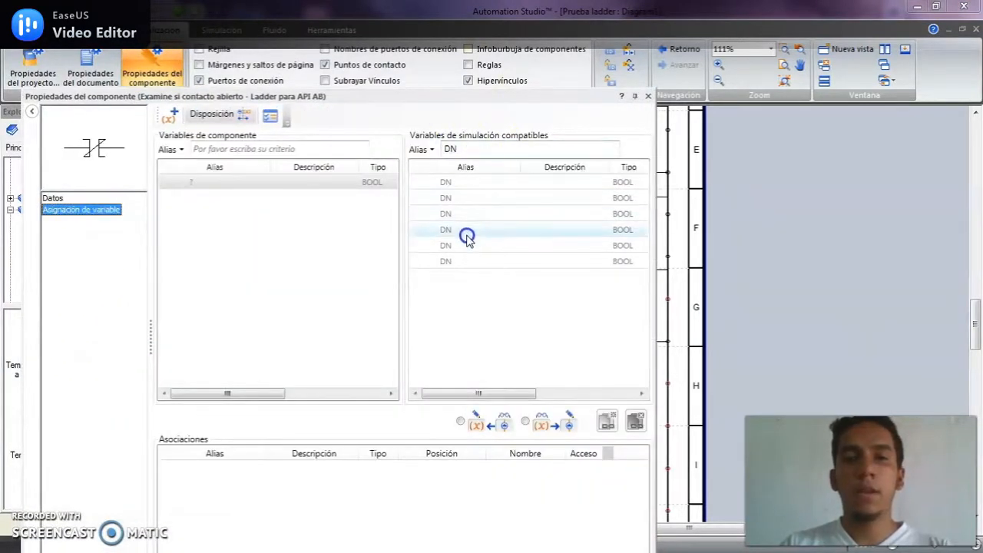
left_click(467, 232)
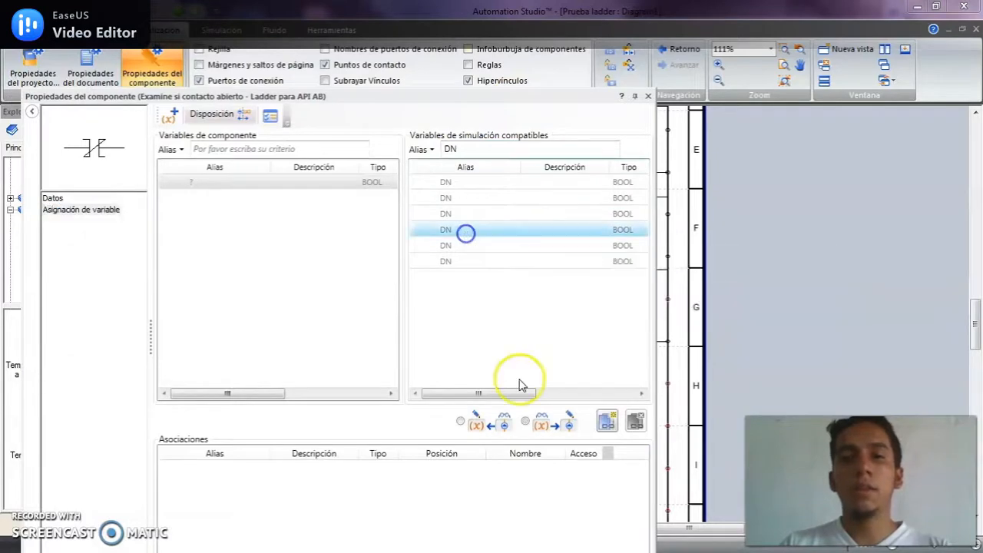
left_click(607, 421)
- Associate the contact of the third TOF rung with the fifth DN simulation variable
left_click_drag(578, 104, 238, 141)
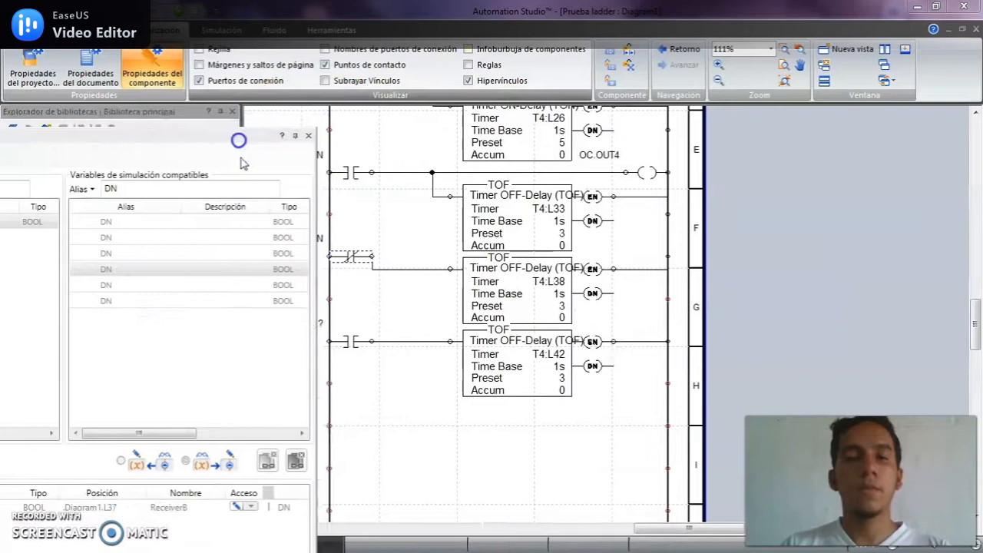
left_click(350, 341)
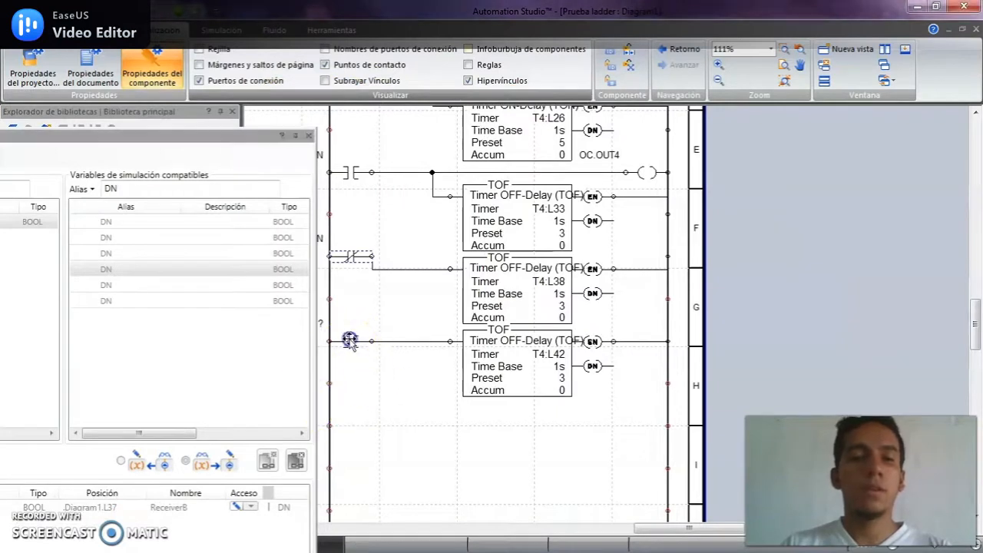
left_click(125, 284)
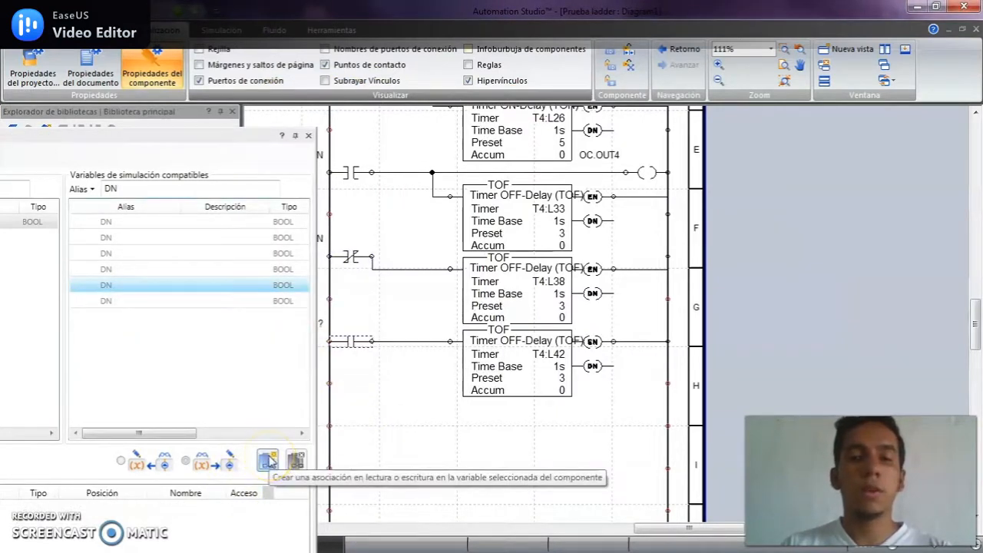
left_click(267, 460)
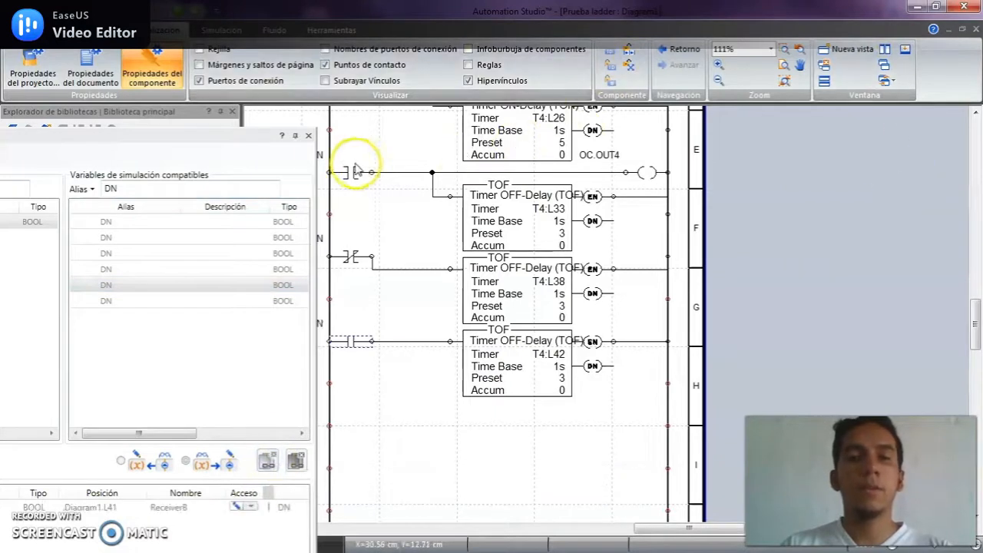
left_click(308, 136)
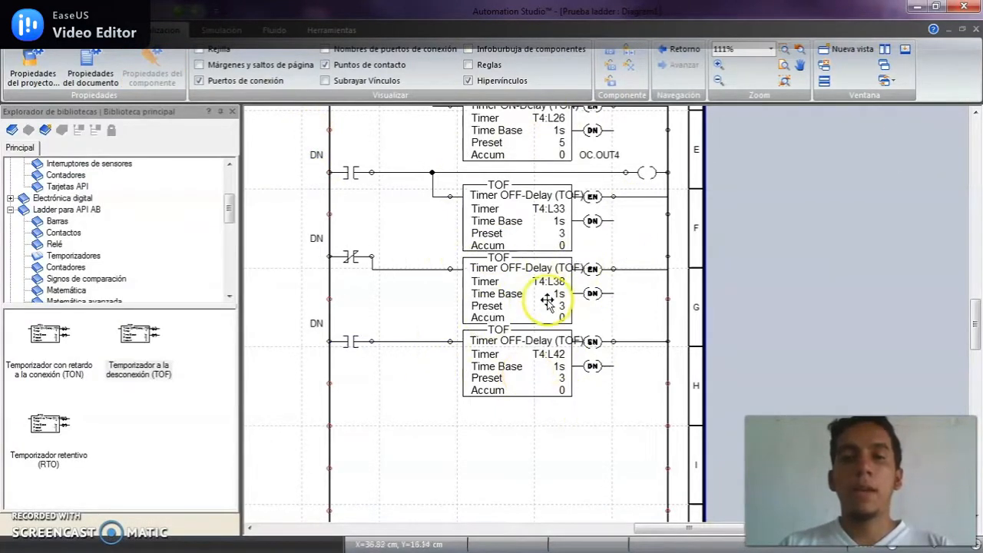
- Replace the direct link to the OC.OUT0 coil with an "Examine si cerrado" contact wired in series before the coil
scroll(582, 176, "up", 5)
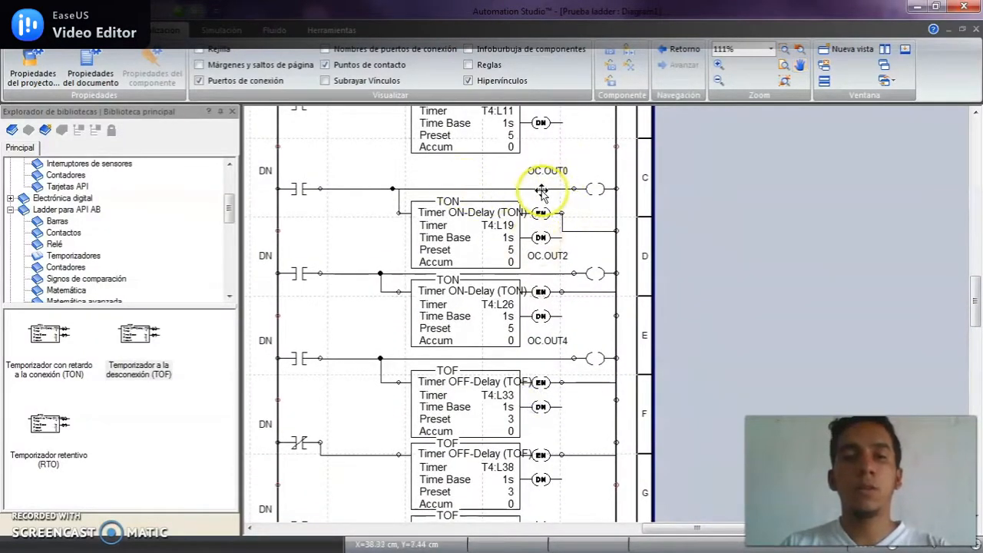
left_click_drag(539, 190, 586, 190)
key("Delete")
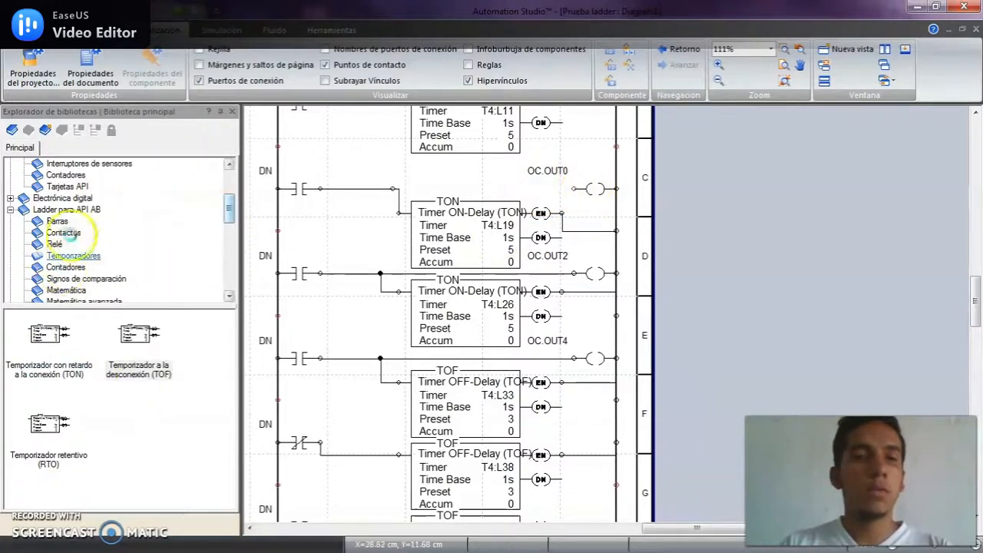
left_click(99, 228)
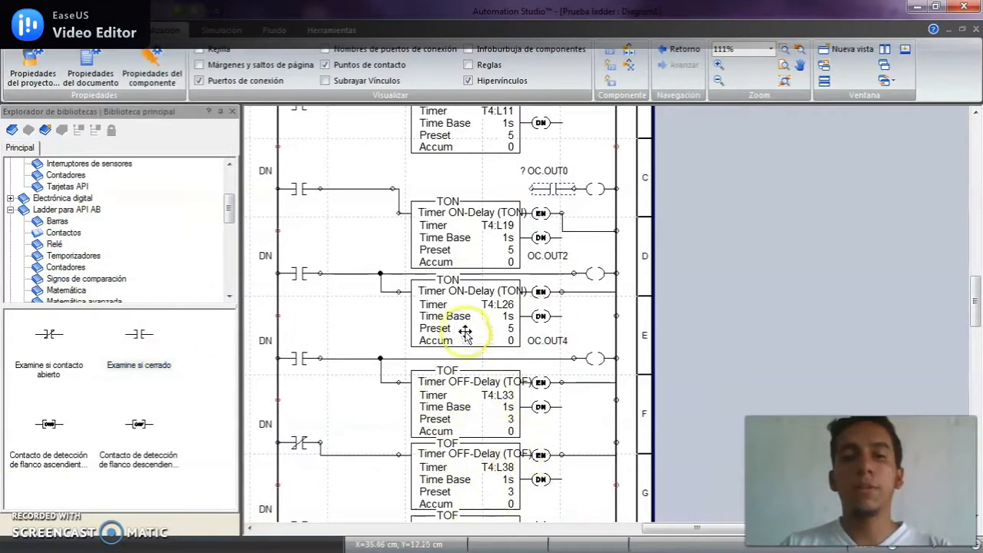
left_click(529, 189)
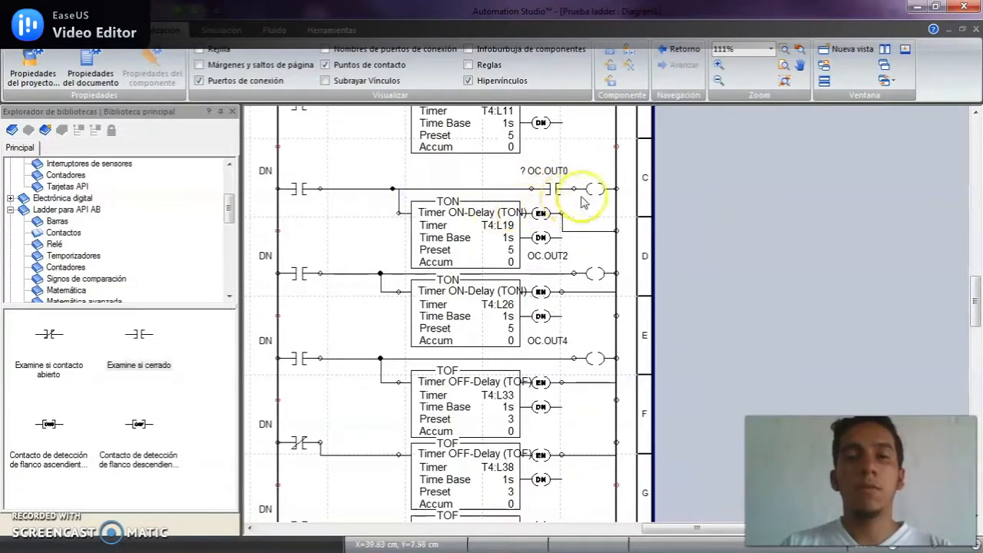
- Insert an "Examine si cerrado" contact in series before each of the OC.OUT2 and OC.OUT4 coils
left_click_drag(550, 273, 450, 307)
left_click_drag(551, 276, 548, 274)
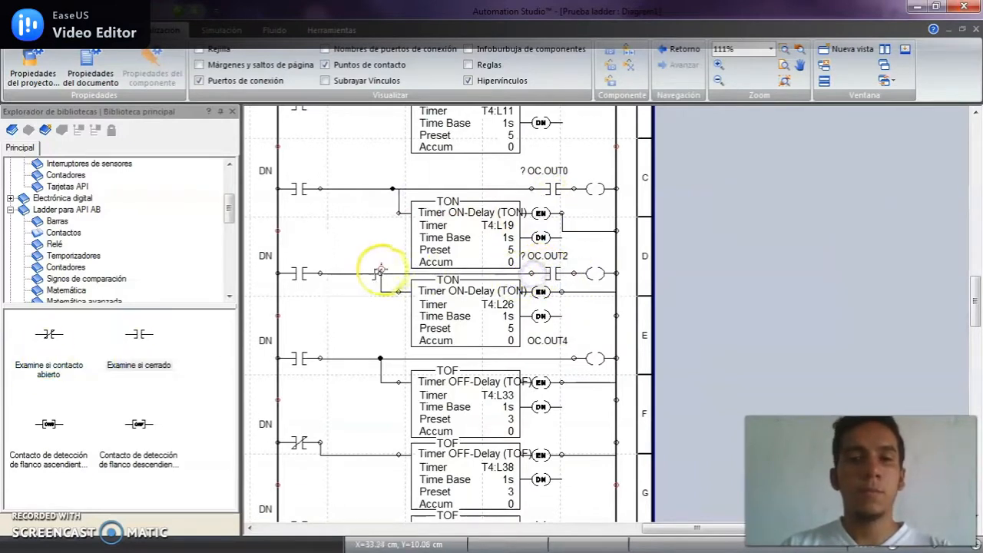
left_click(558, 358)
key("Delete")
left_click_drag(144, 337, 513, 355)
left_click(598, 324)
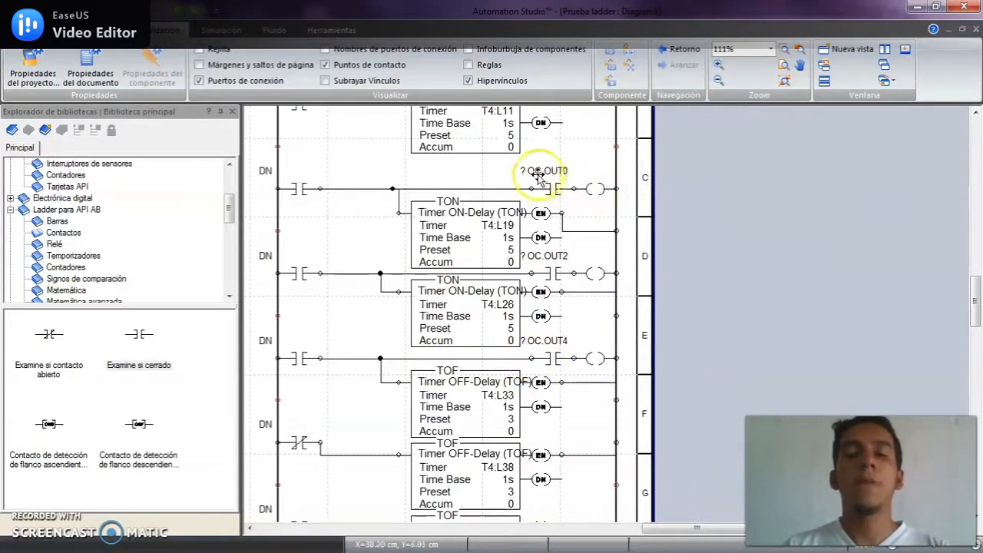
- Associate the series contact before the OC.OUT0 coil with the sixth DN simulation variable and the one before OC.OUT2 with the fifth
left_click_drag(557, 195, 552, 322)
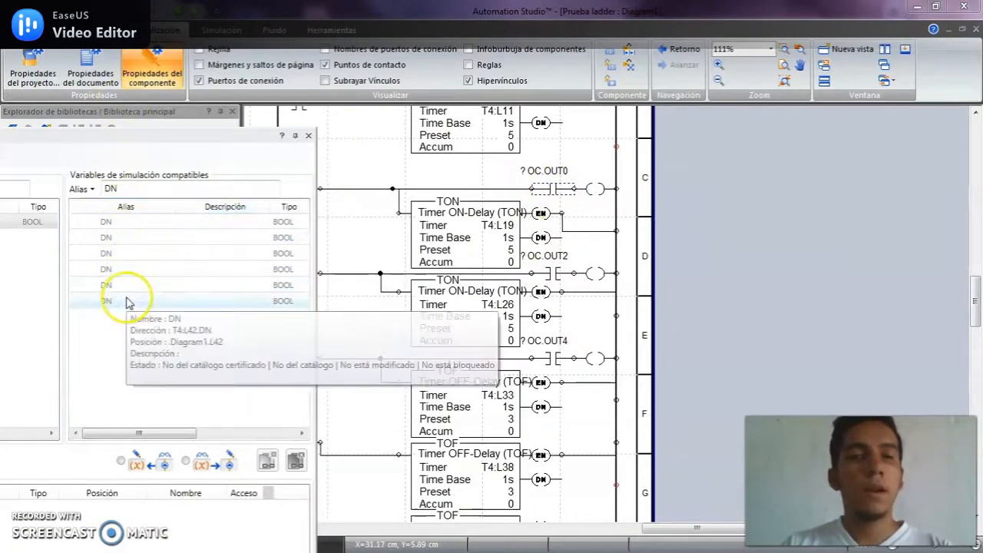
left_click(132, 302)
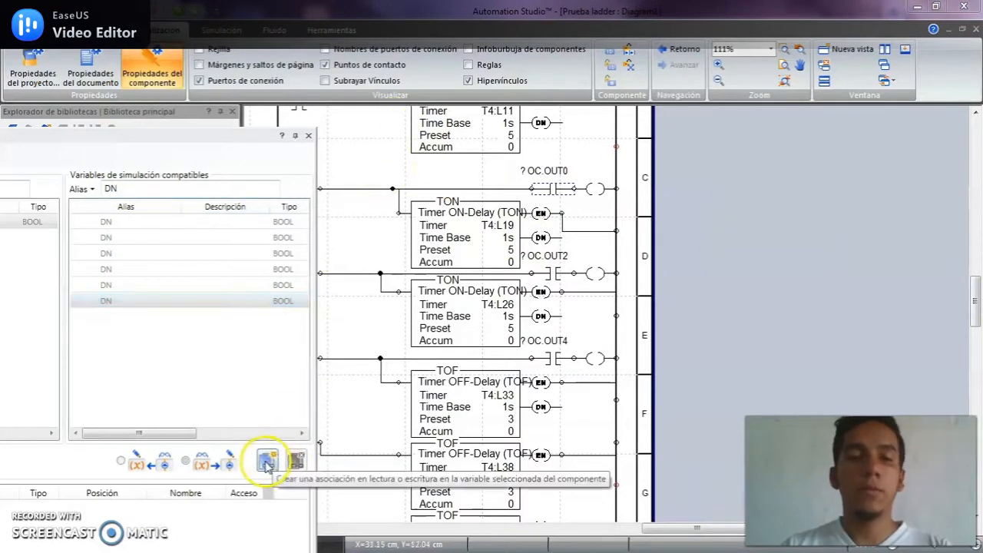
left_click(267, 460)
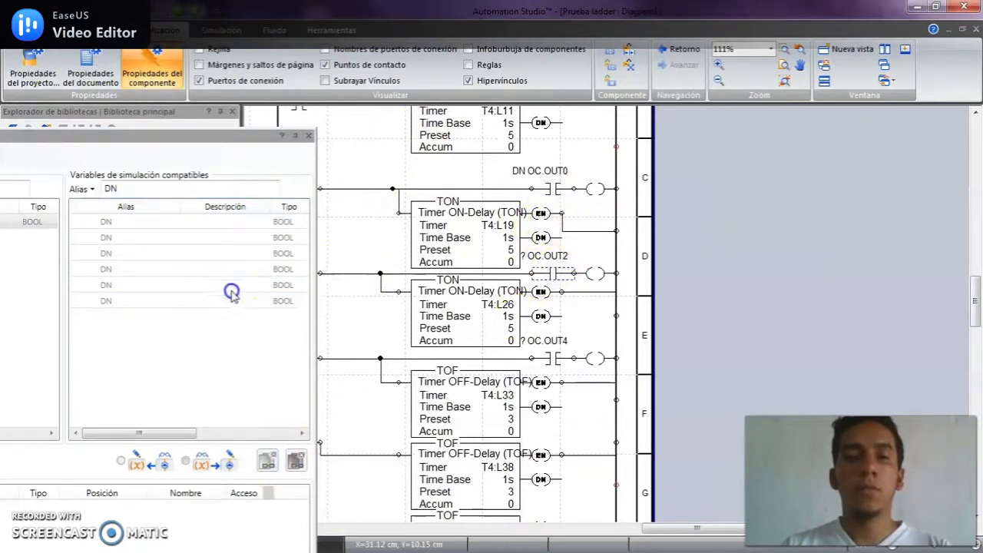
left_click(164, 285)
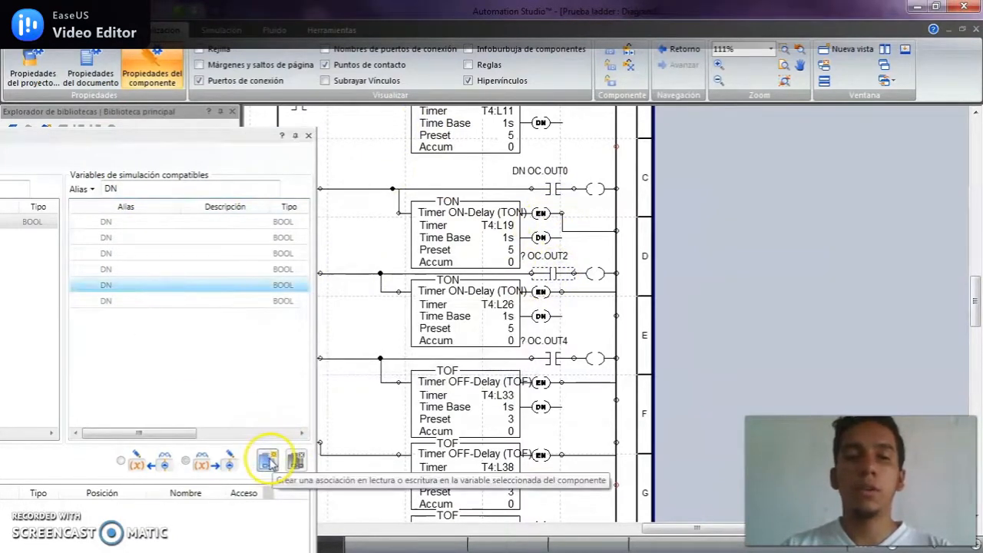
left_click(267, 459)
- Associate the series contact before the OC.OUT4 coil with the fourth DN simulation variable
left_click(555, 359)
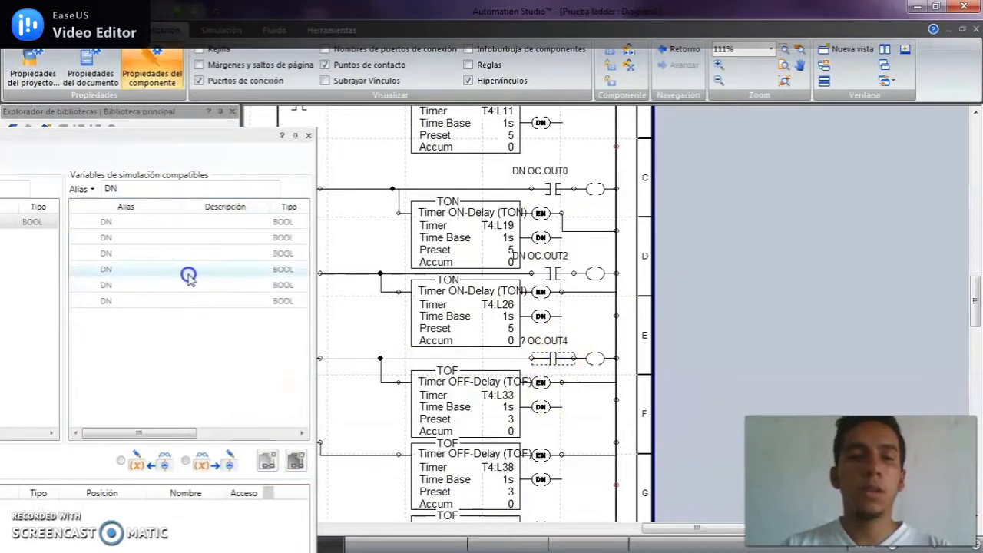
left_click(189, 269)
left_click(268, 459)
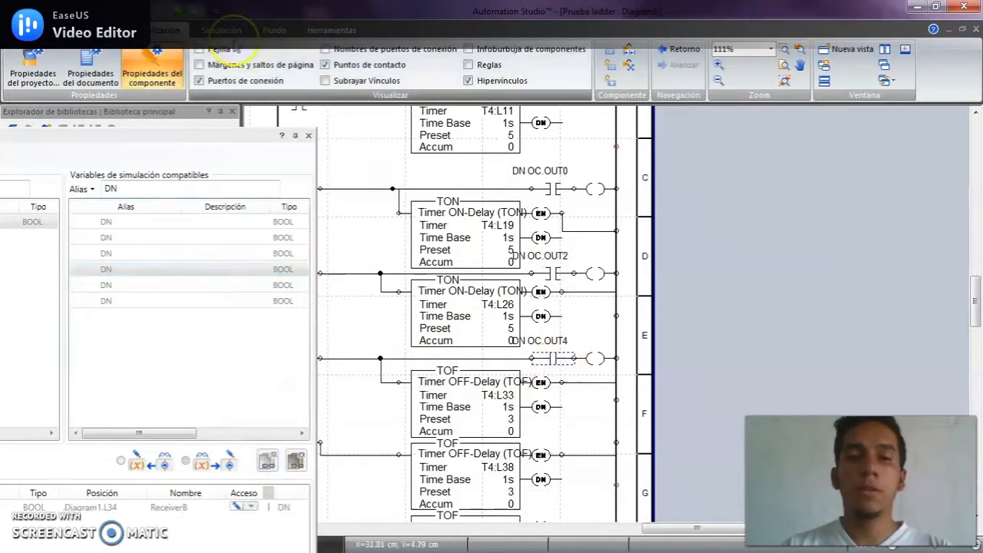
left_click(309, 138)
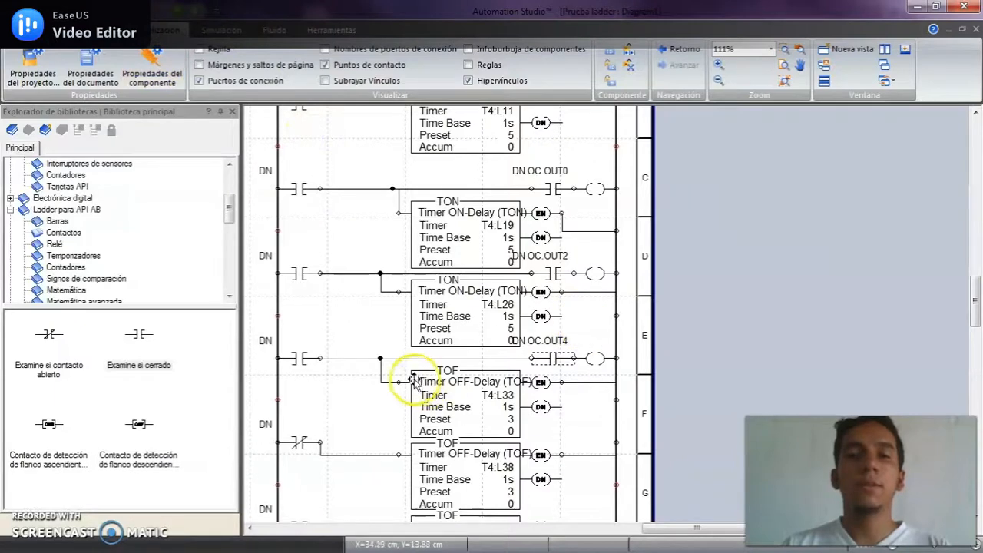
- Associate the unassigned contact feeding the first TON timer (T4:L11) with the sixth DN simulation variable
left_click_drag(530, 431, 589, 387)
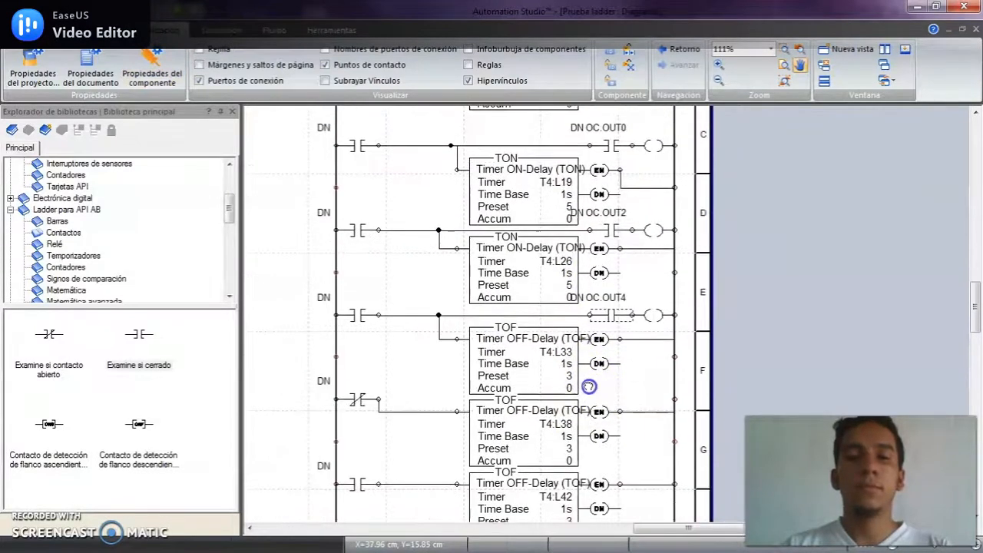
left_click_drag(530, 150, 517, 337)
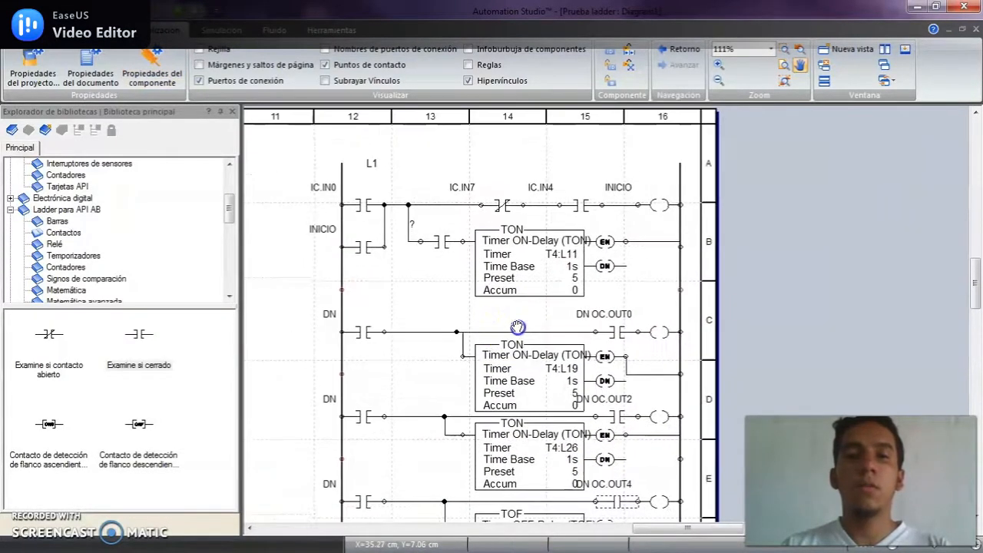
double_click(440, 243)
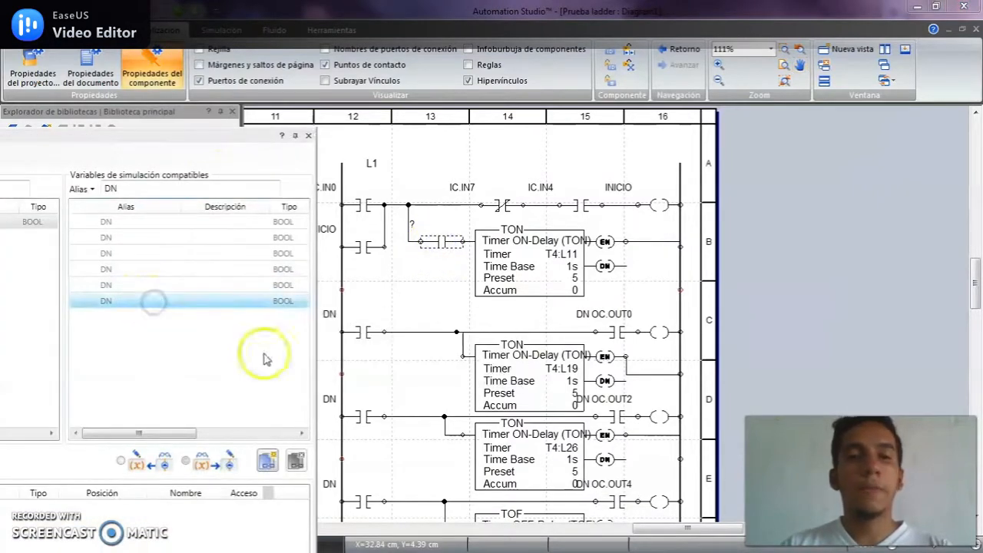
left_click(224, 304)
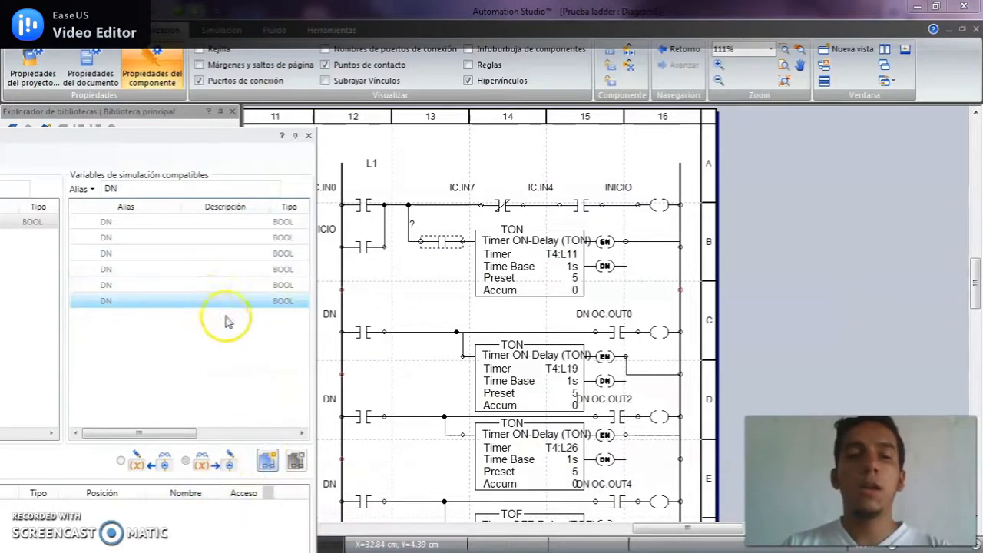
left_click(268, 461)
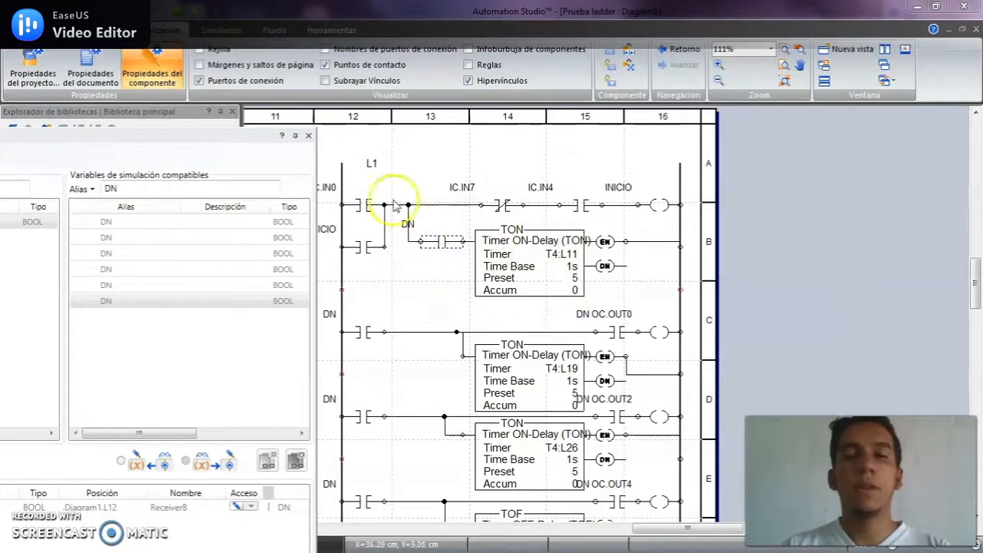
left_click_drag(512, 423, 517, 303)
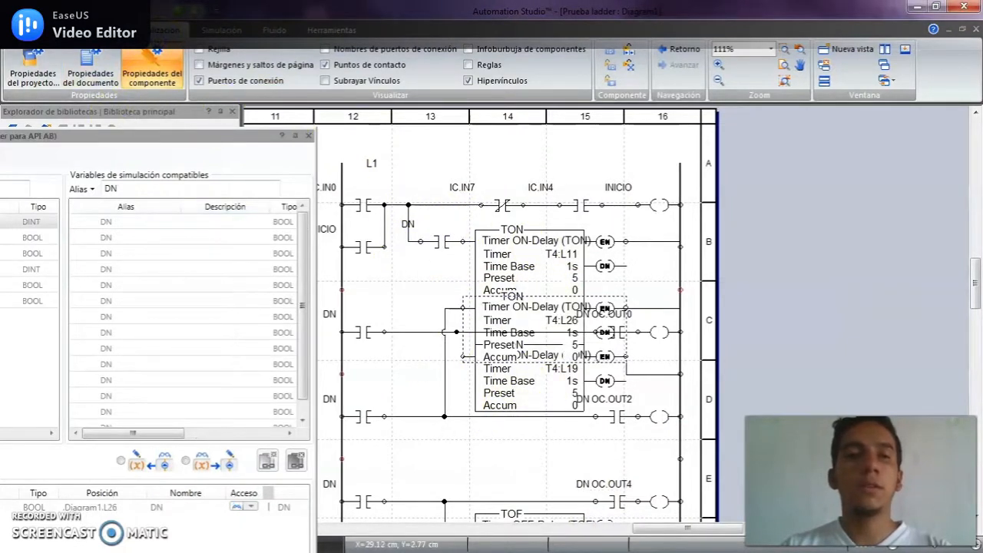
left_click(115, 11)
left_click(420, 299)
- Move the PLC input/output card slightly downward on the diagram to leave more room above its inputs
key("space")
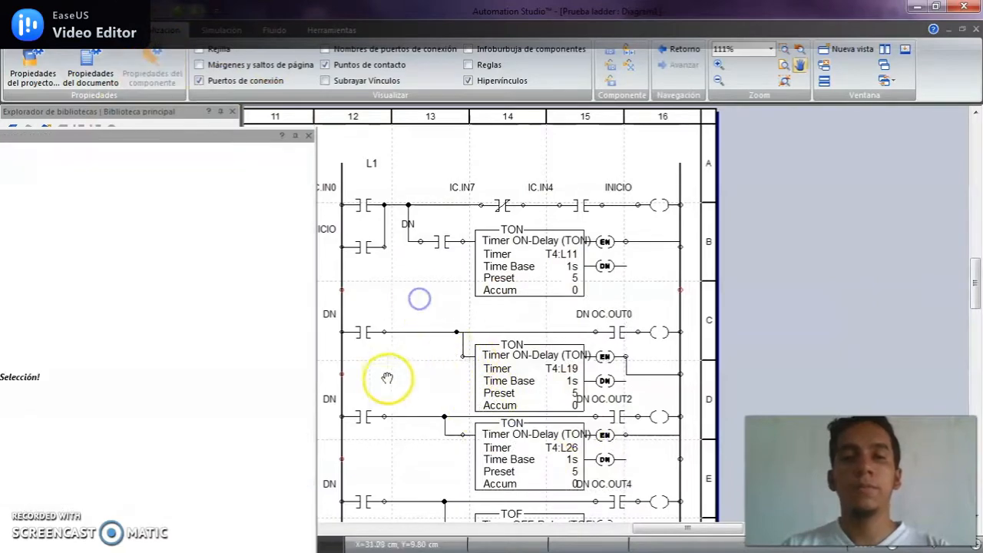
left_click_drag(417, 383, 480, 164)
left_click_drag(509, 399, 505, 302)
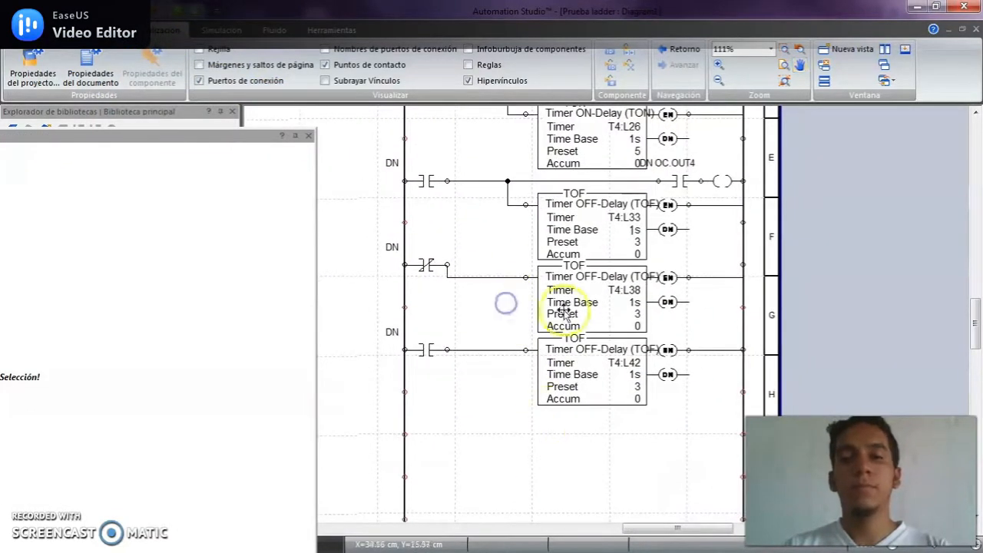
left_click_drag(362, 169, 555, 331)
left_click_drag(356, 149, 600, 322)
left_click_drag(665, 362, 679, 268)
left_click(580, 405)
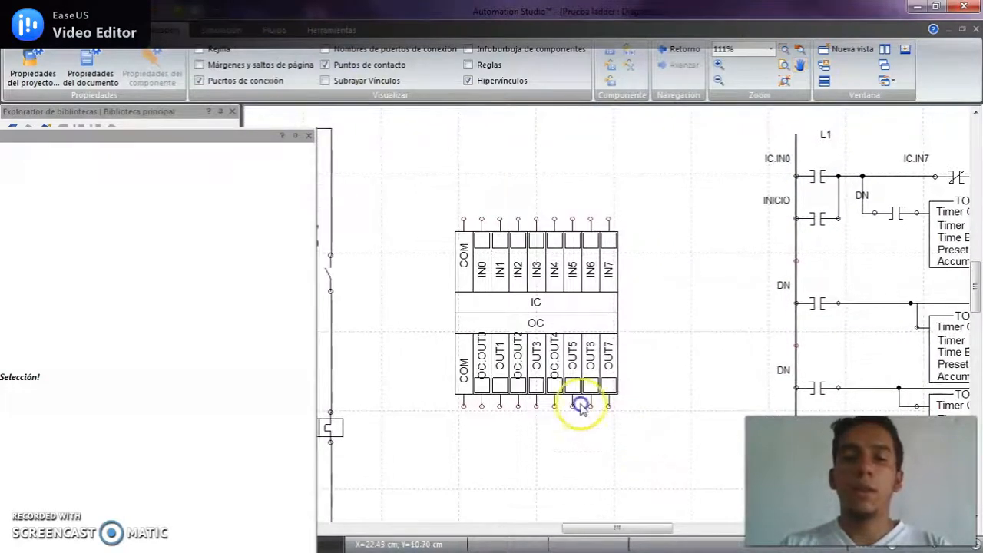
left_click_drag(517, 266, 517, 296)
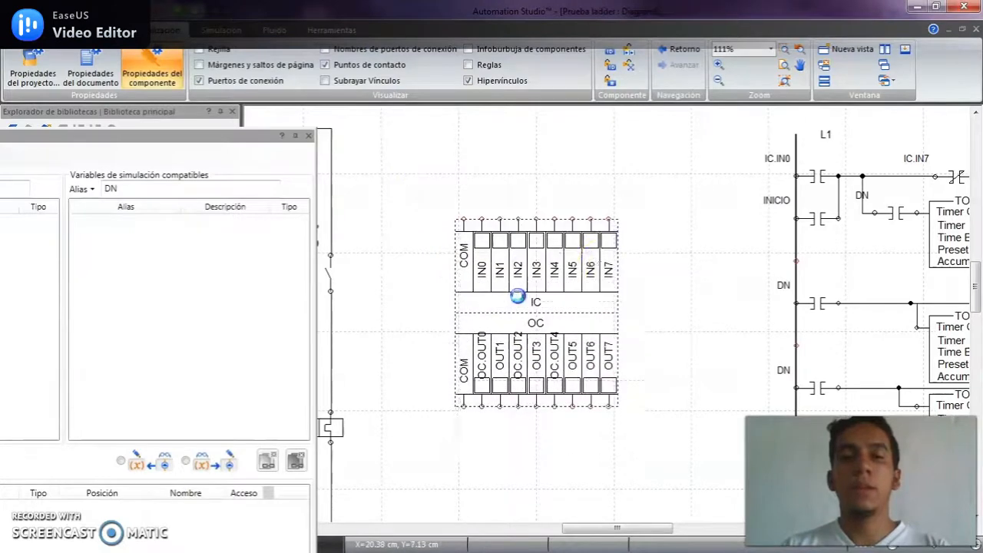
left_click(676, 281)
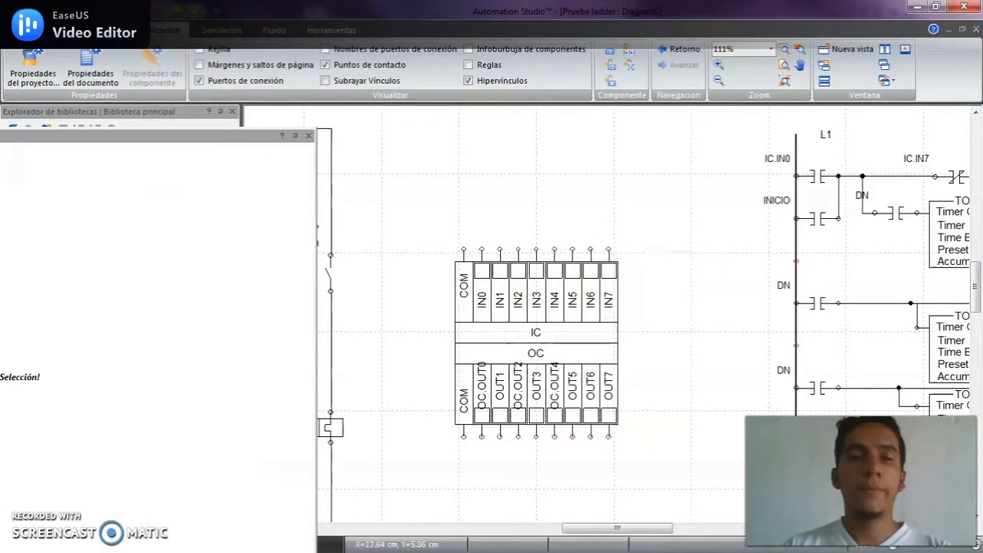
left_click(308, 136)
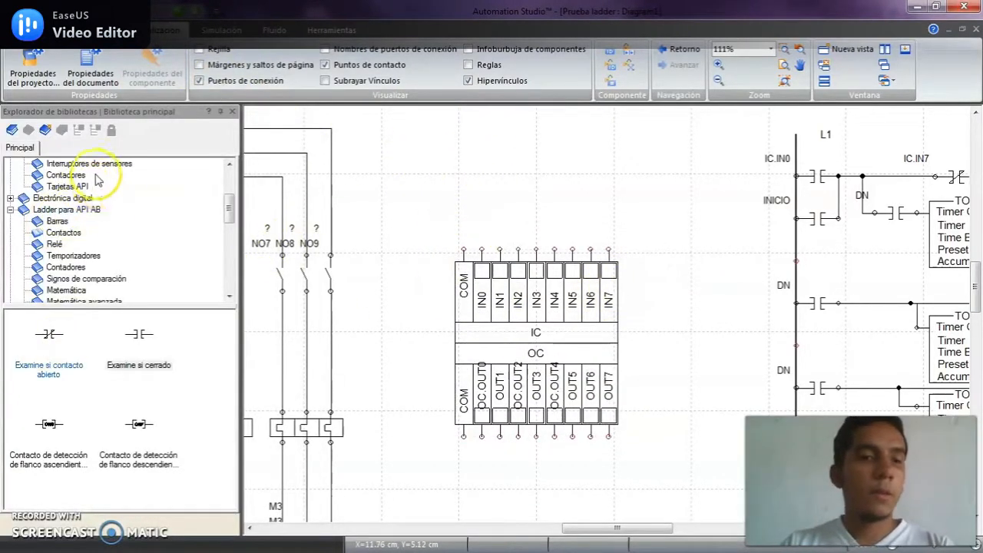
- Place a 24V supply above the PLC card and connect a neutral to the input-side COM terminal
left_click_drag(230, 209, 230, 183)
left_click(87, 209)
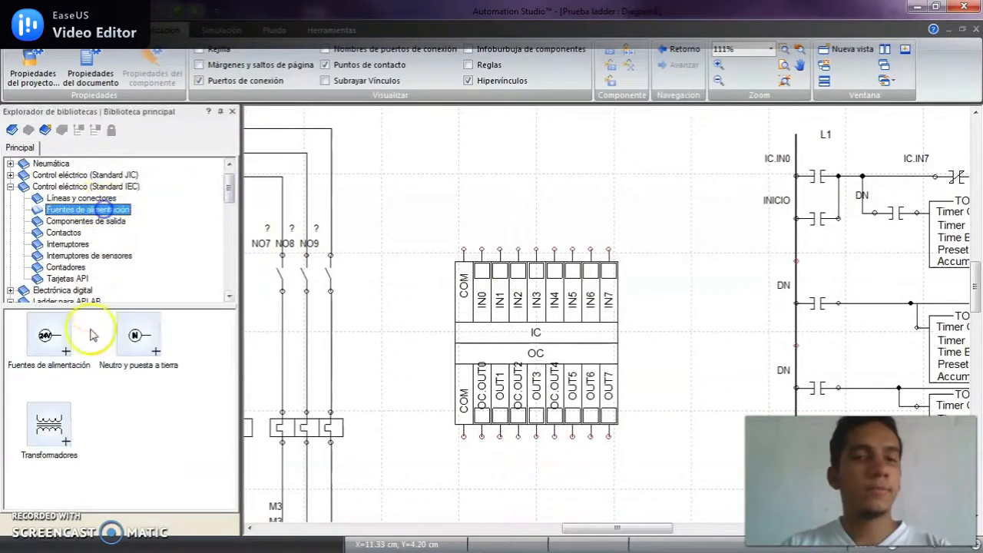
left_click_drag(54, 335, 432, 252)
left_click(154, 354)
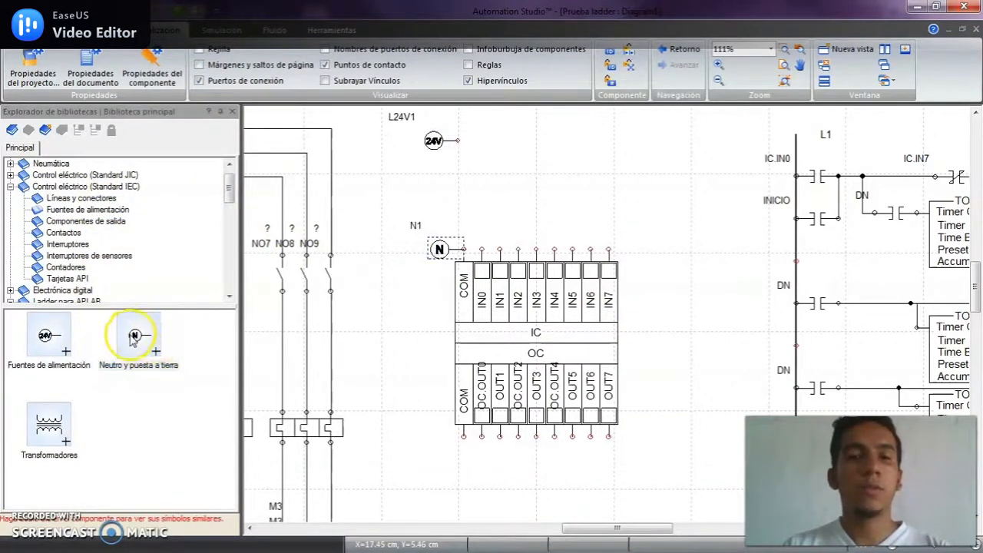
- Connect a second neutral to the output-side COM terminal and place a second 24V supply below the PLC card
left_click_drag(135, 339, 440, 444)
left_click_drag(62, 344, 459, 457)
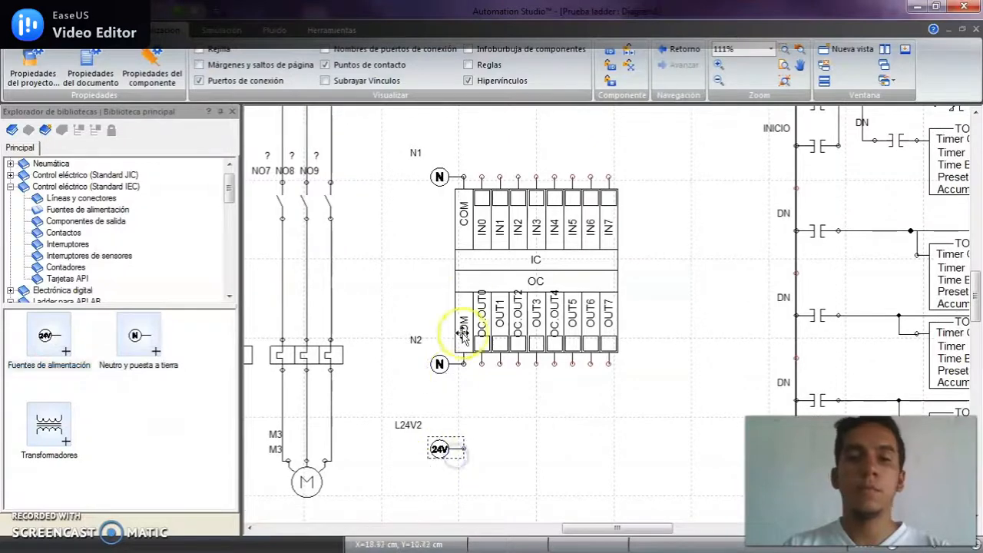
left_click(387, 228)
- Place a normally open Pulsador above the IN0 input with the alias INICIO
left_click_drag(487, 143, 469, 288)
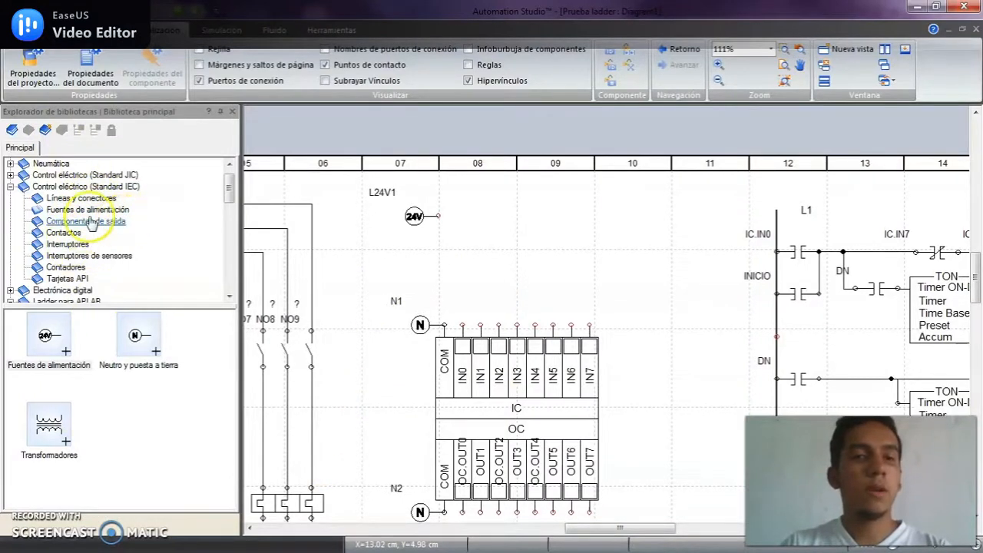
left_click(69, 244)
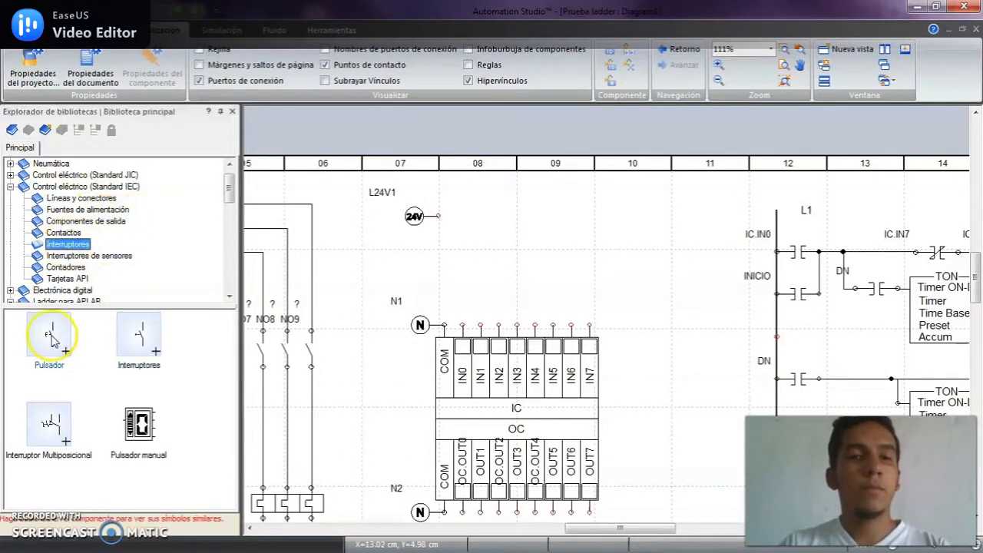
left_click_drag(51, 338, 463, 253)
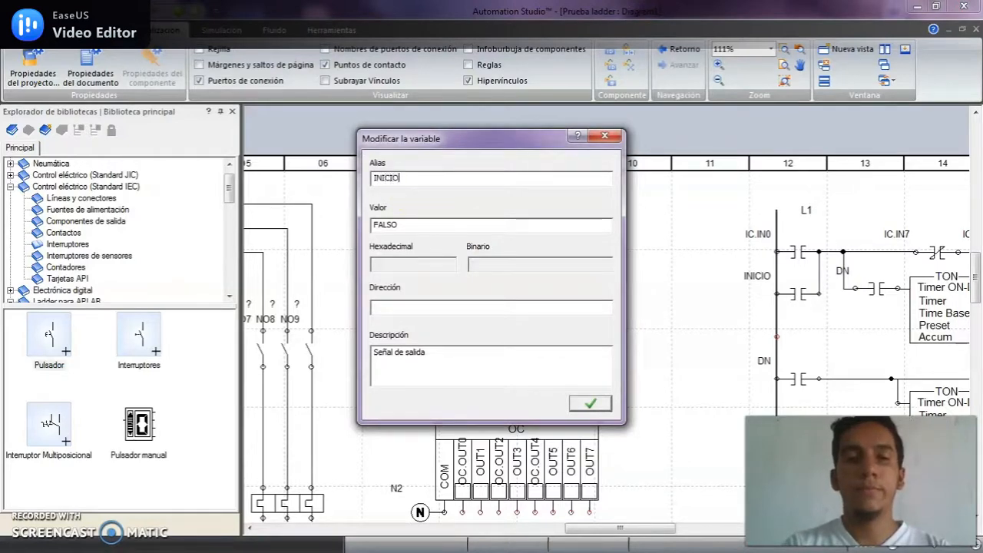
type("INICIO")
key("Return")
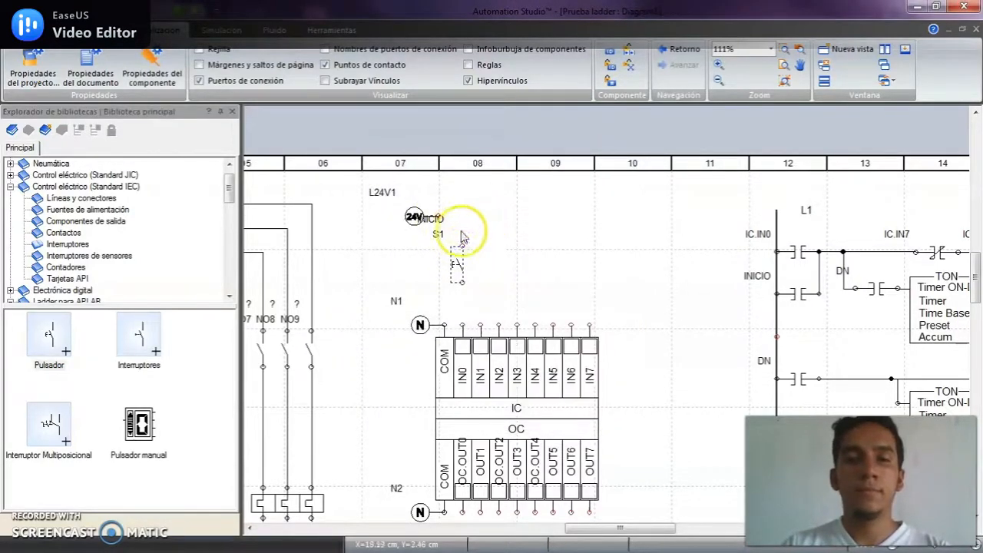
- Lower the INICIO pushbutton slightly and wire it between the upper 24V supply and the IN0 terminal
left_click_drag(457, 277, 458, 278)
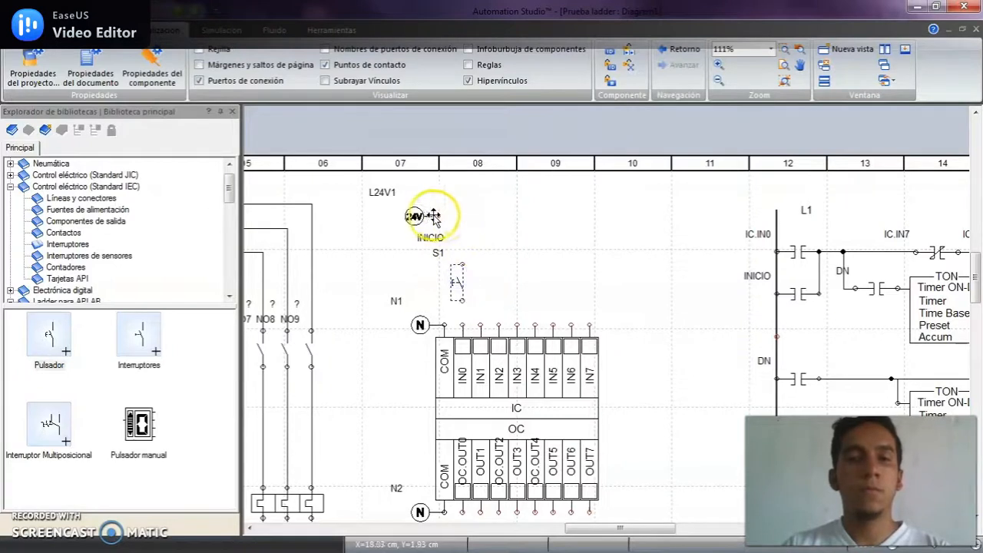
left_click(449, 215)
left_click_drag(438, 216, 462, 264)
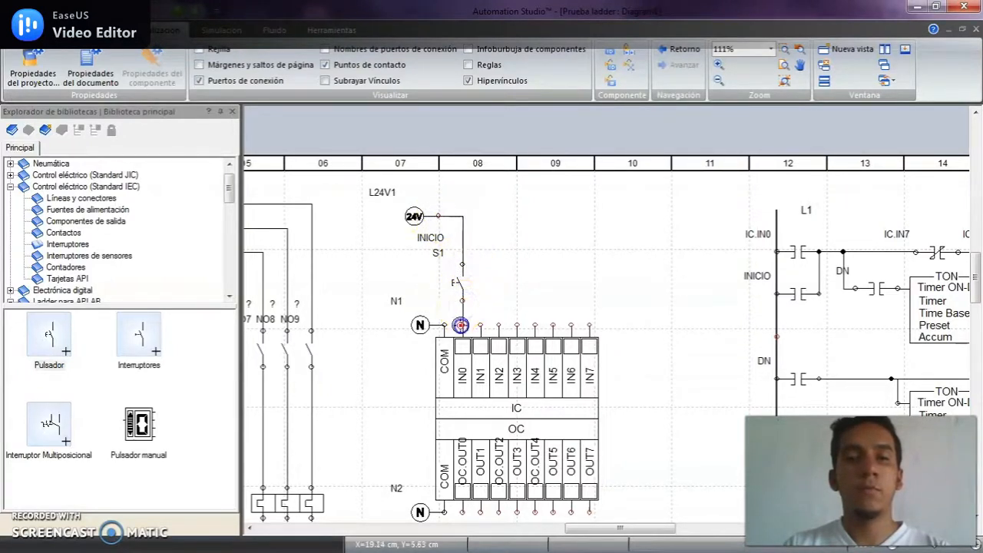
- Place a Pulsador with the alias PARE above IN7 and wire it between the upper 24V supply and the IN7 terminal
left_click_drag(53, 332, 566, 240)
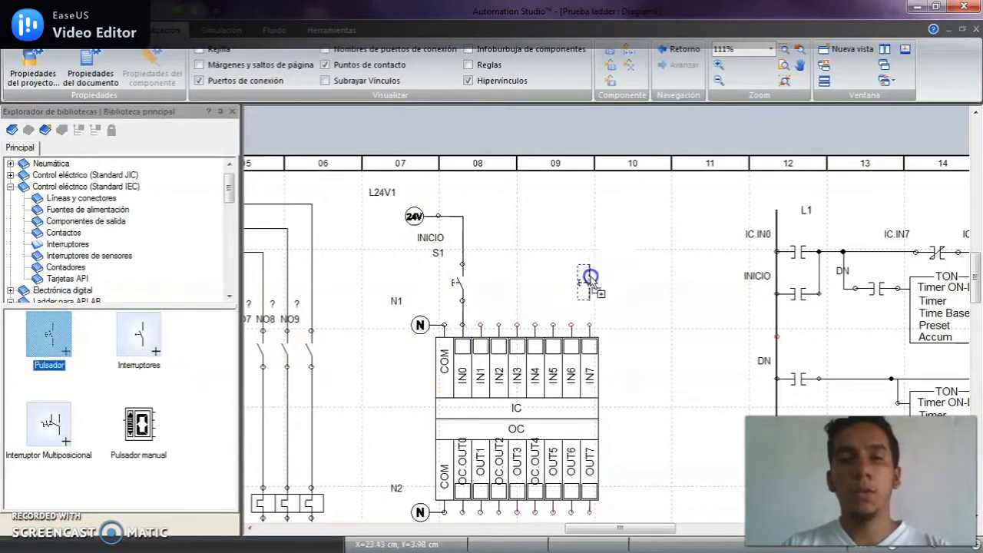
left_click_drag(590, 276, 590, 278)
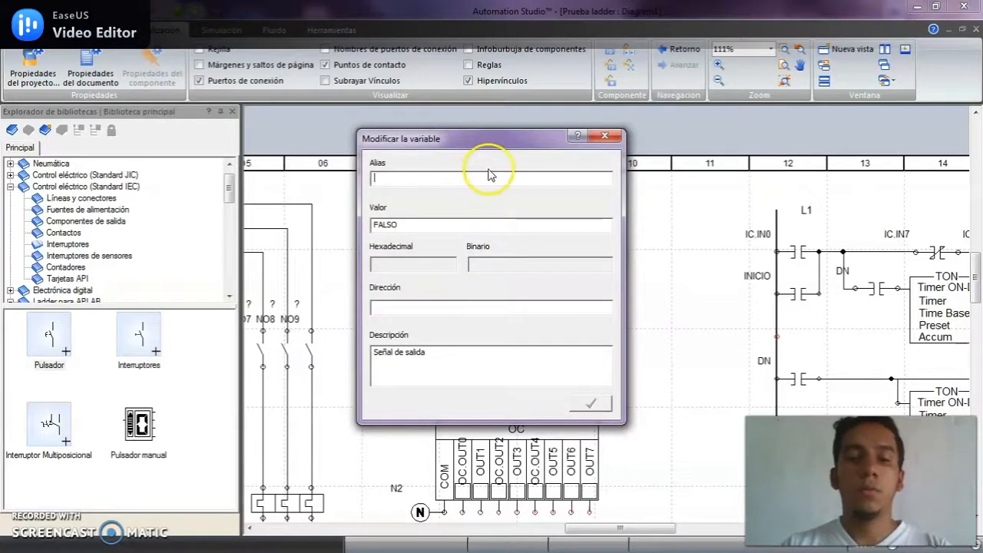
left_click(590, 403)
left_click_drag(568, 227, 589, 265)
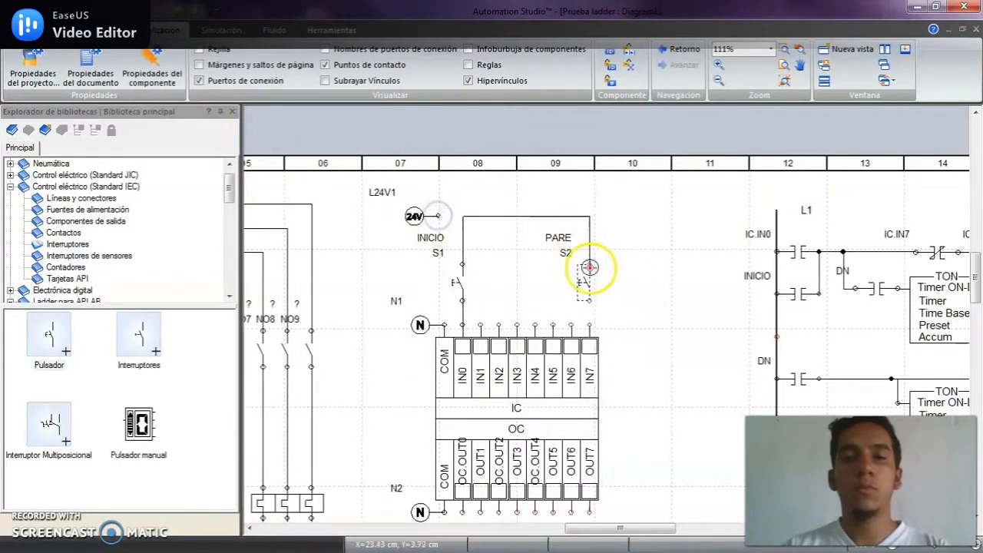
left_click_drag(589, 300, 590, 325)
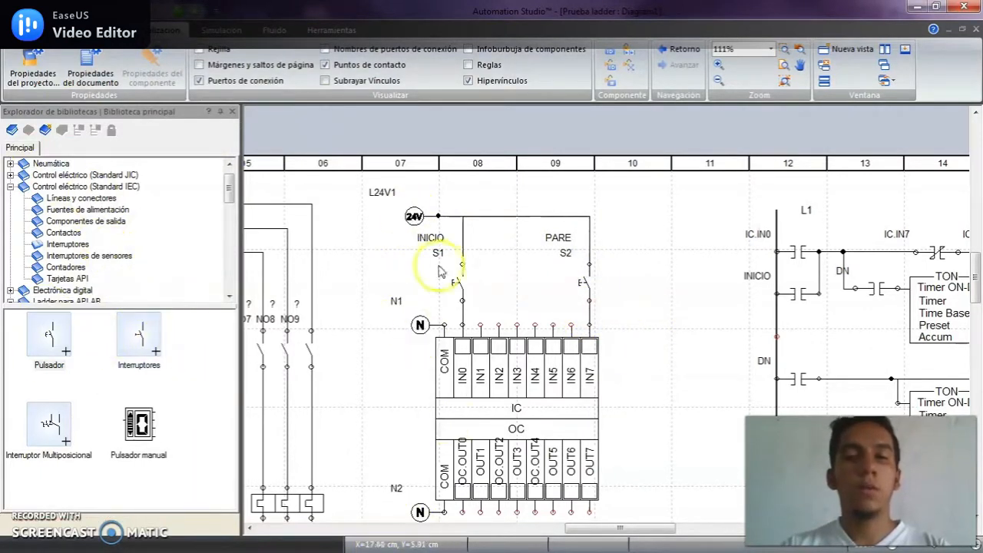
- Stack three normally closed thermal switches (Interruptores térmicos Normalmente Cerrado) in series between the upper 24V line and the IN4 terminal
left_click(146, 338)
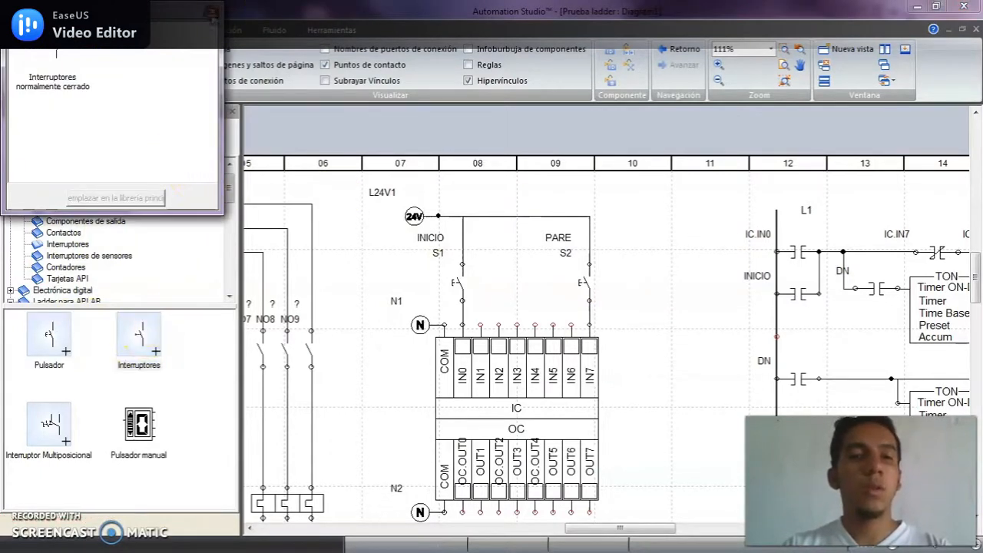
left_click(123, 255)
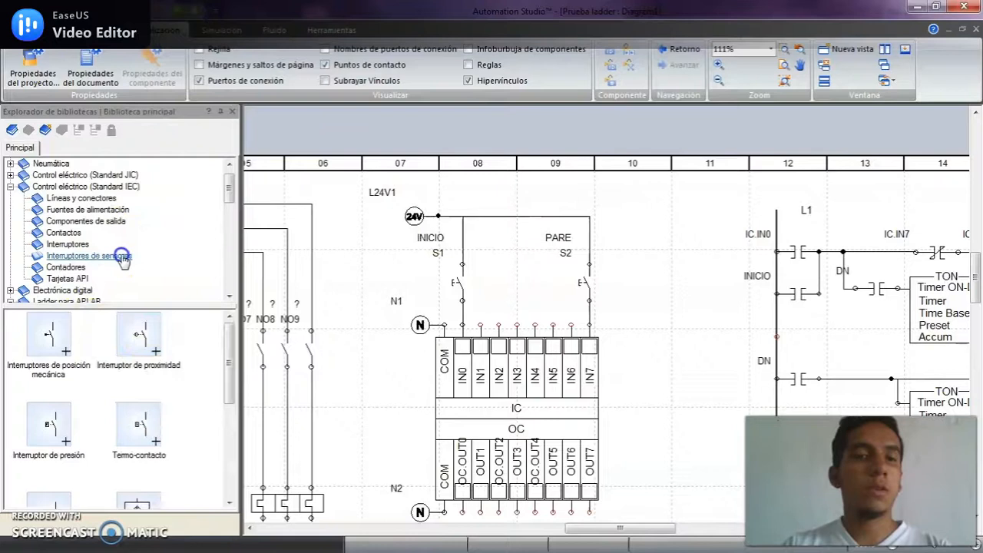
left_click(149, 420)
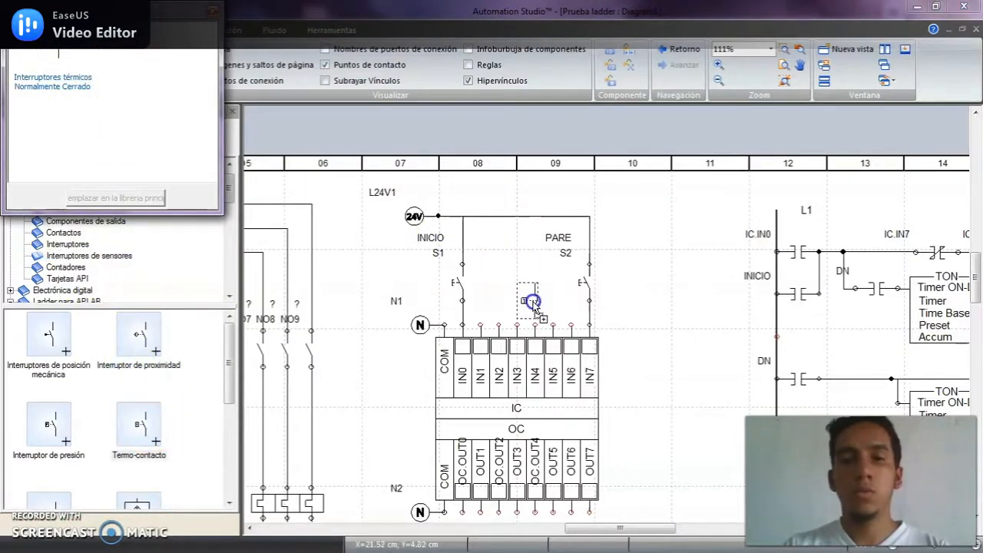
left_click(536, 309)
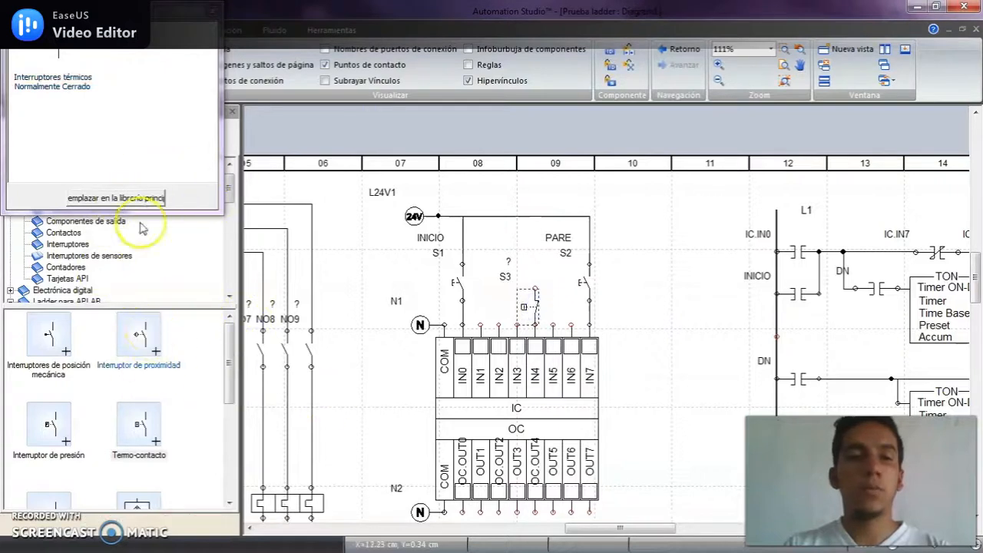
left_click_drag(56, 56, 532, 275)
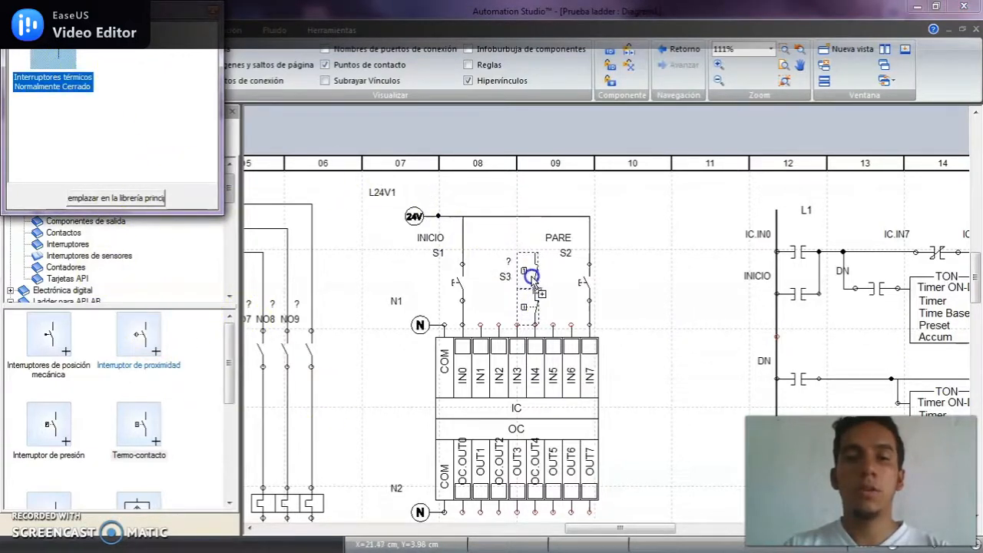
left_click_drag(532, 275, 543, 235)
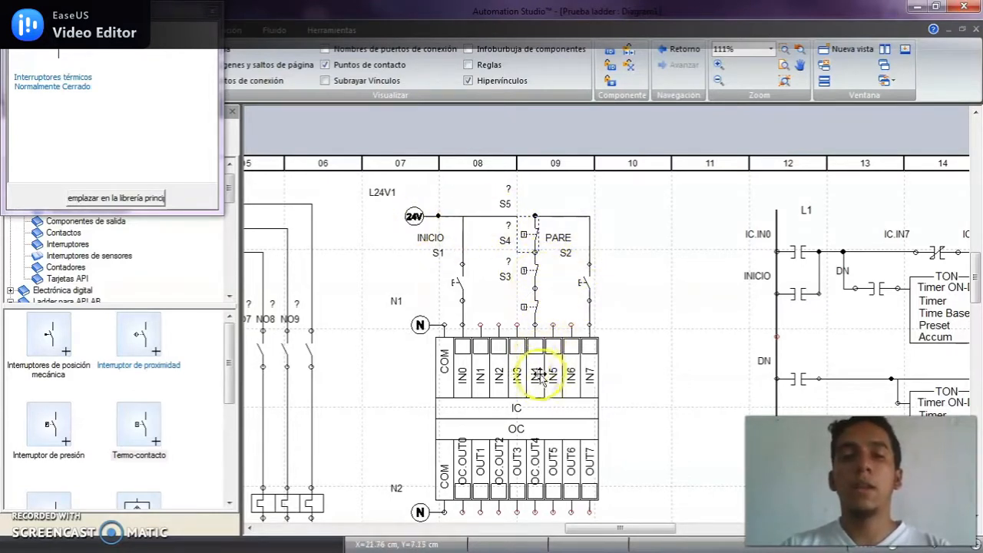
left_click_drag(688, 348, 476, 310)
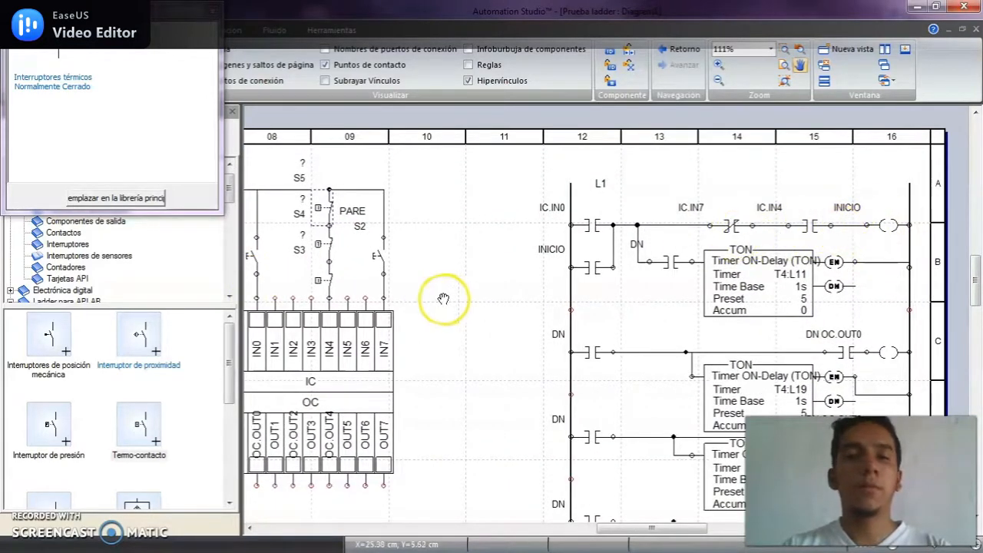
left_click_drag(438, 301, 552, 275)
left_click_drag(318, 351, 654, 279)
left_click_drag(856, 146, 453, 245)
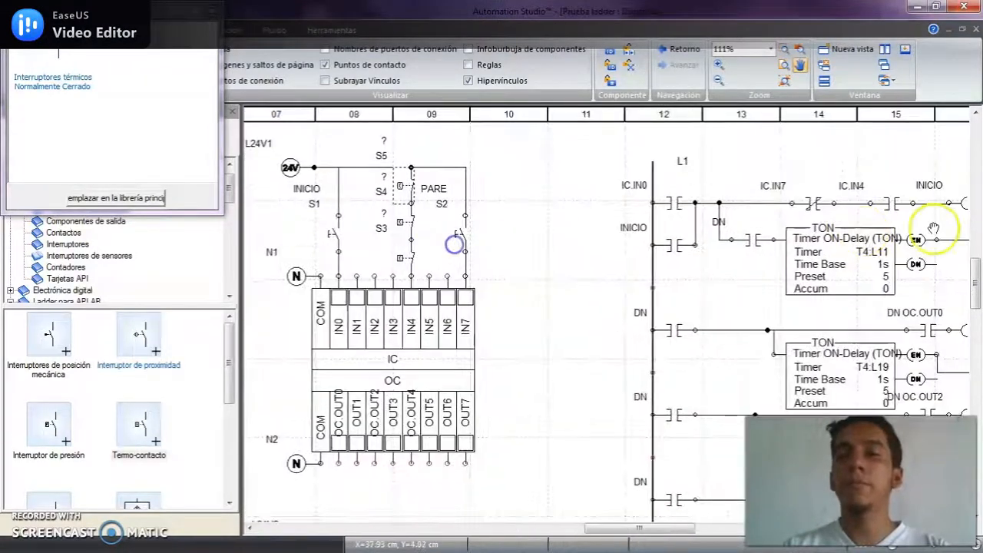
left_click_drag(897, 223, 788, 213)
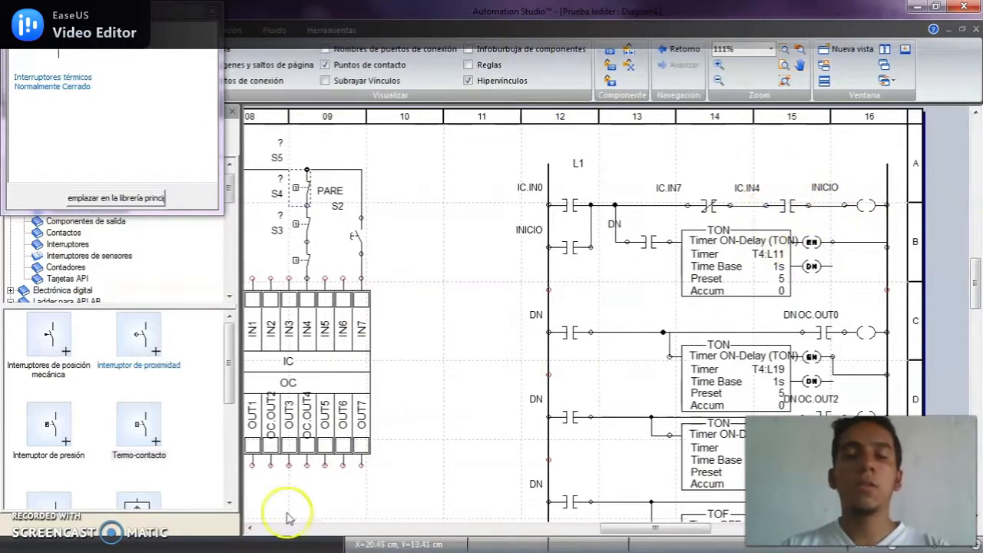
left_click_drag(402, 359, 505, 349)
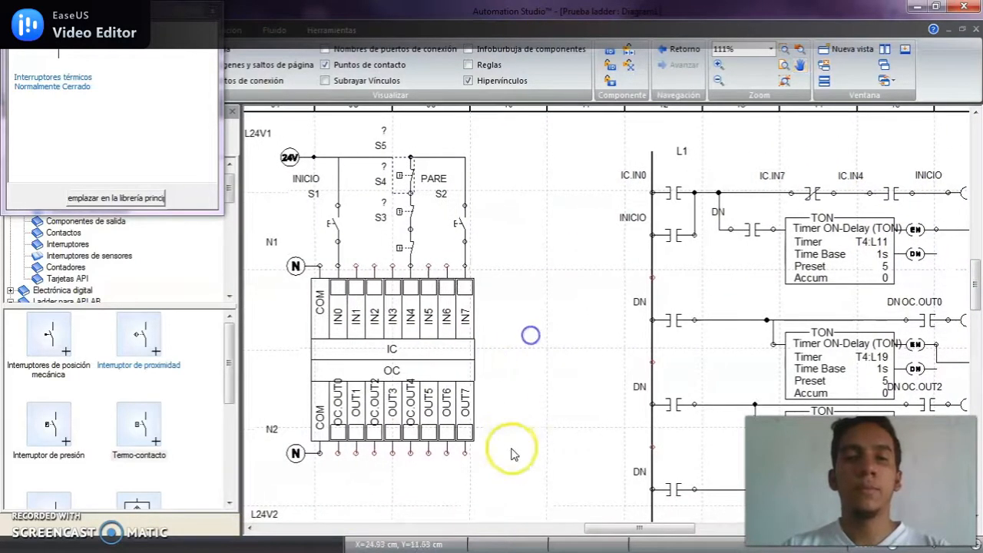
- Place a Relé with the alias M1 below the OUT0 terminal and wire it to the lower 24V supply
left_click_drag(514, 454, 616, 239)
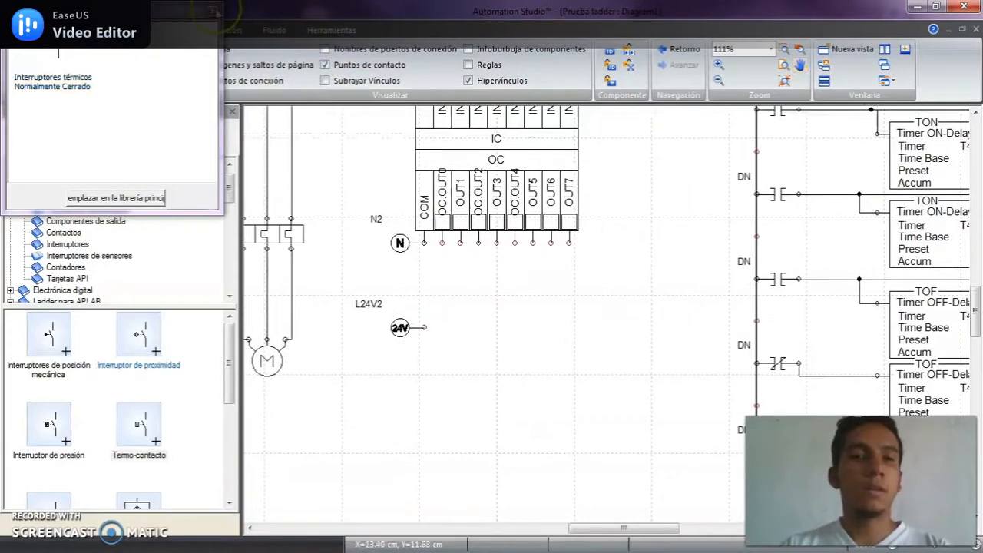
left_click(117, 223)
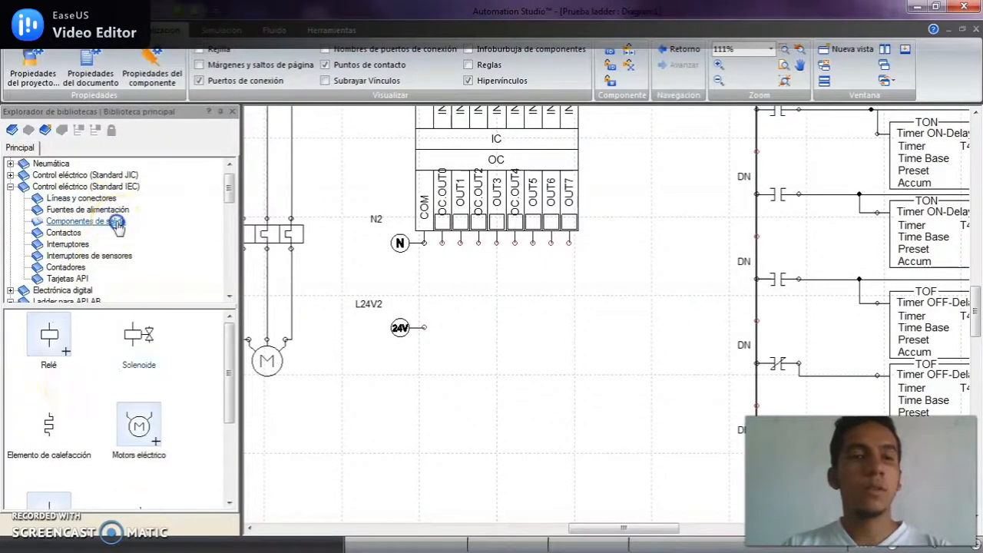
left_click_drag(53, 338, 448, 265)
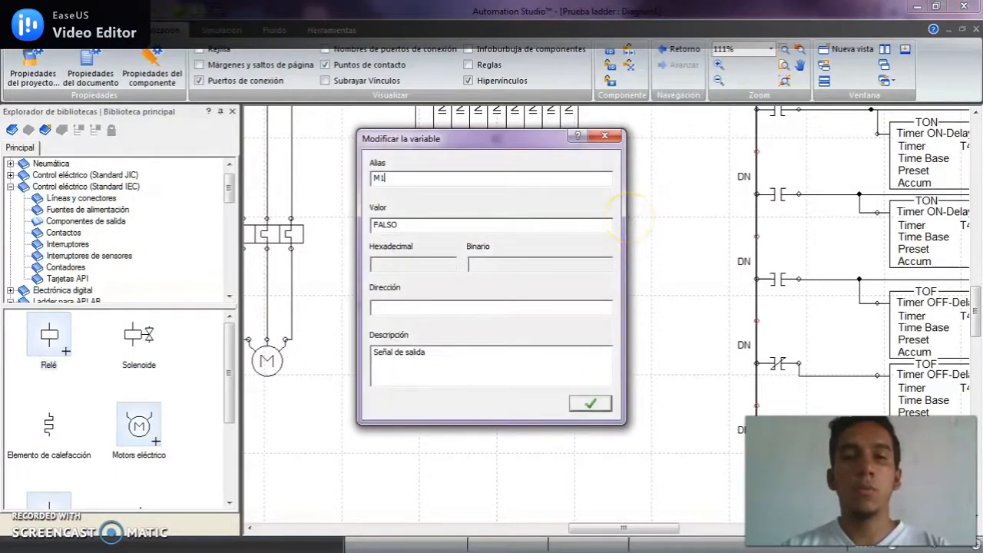
type("M1")
key("Return")
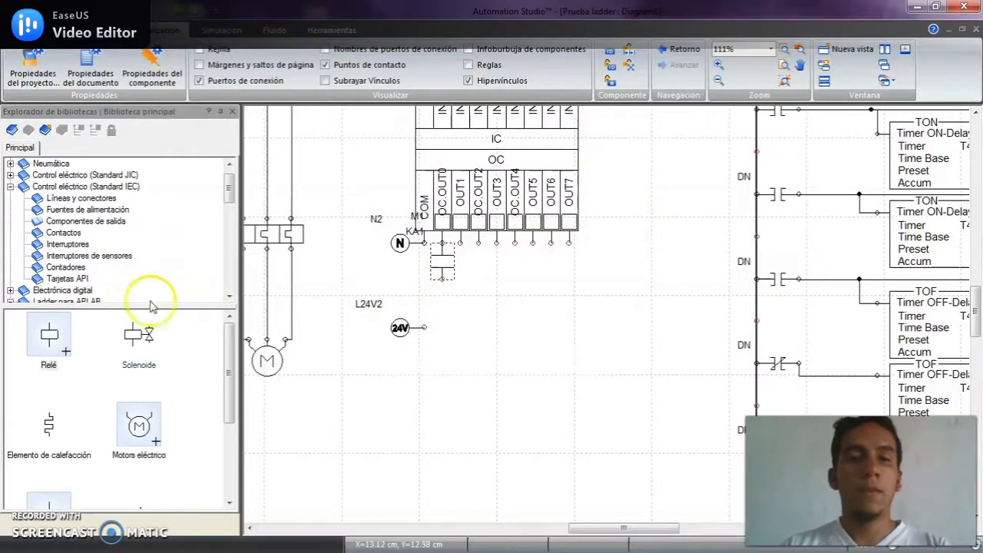
left_click(441, 299)
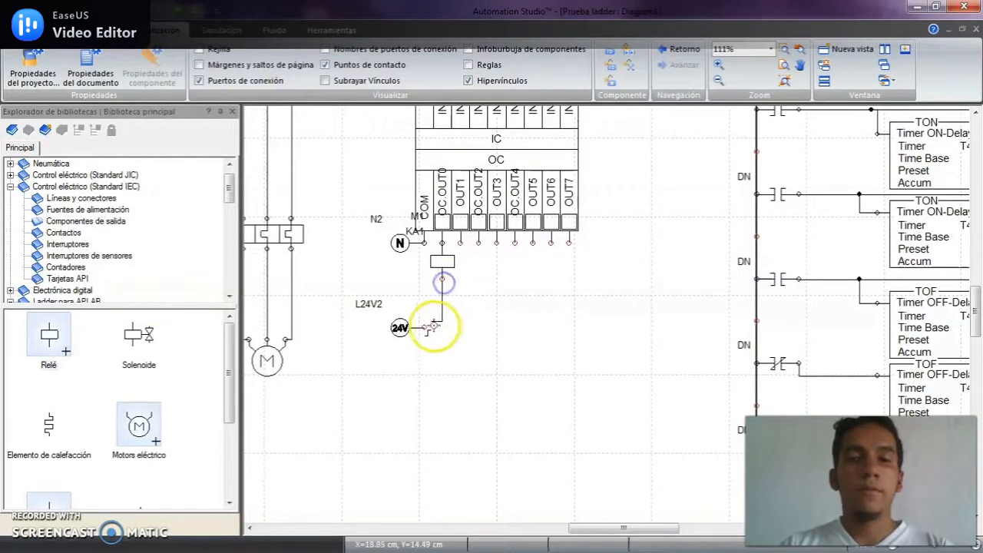
left_click_drag(435, 326, 427, 325)
- Place a Relé with the alias M2 below the OUT2 terminal and wire it to the lower 24V supply
left_click_drag(55, 330, 457, 303)
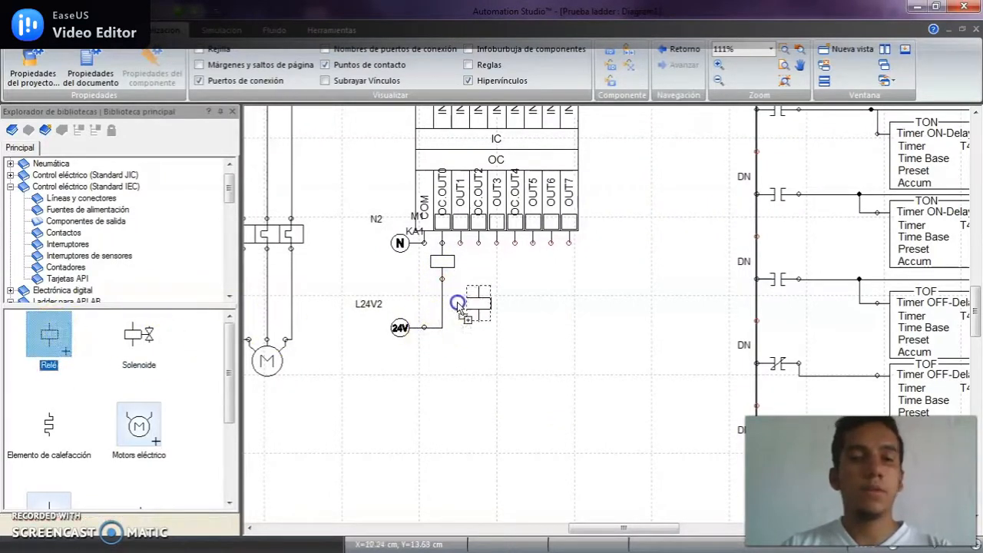
left_click_drag(475, 267, 476, 266)
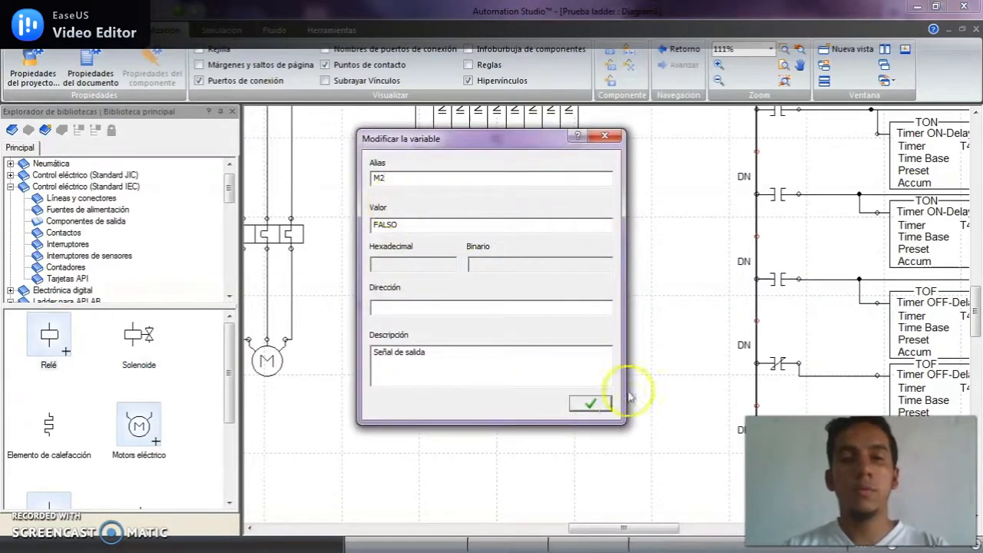
left_click(579, 408)
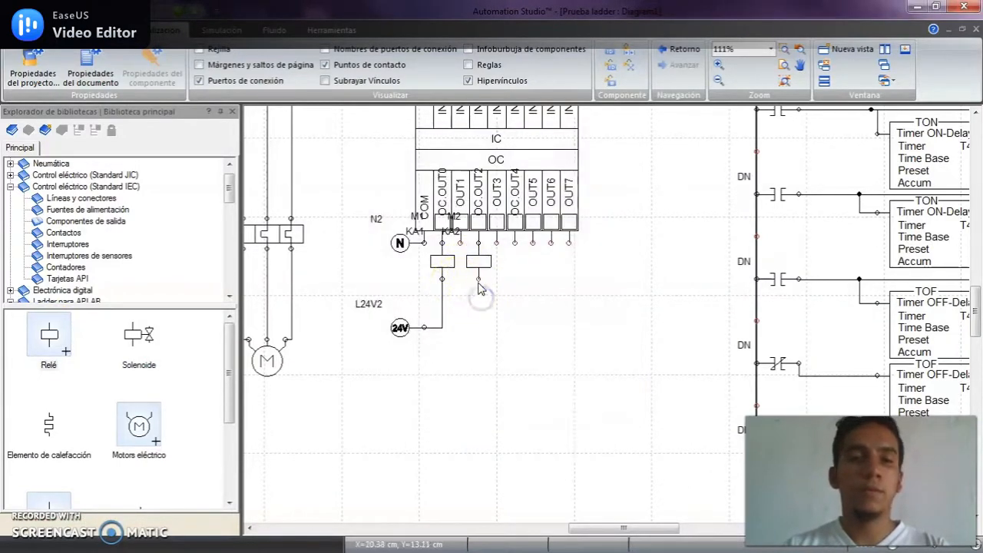
left_click_drag(477, 279, 425, 326)
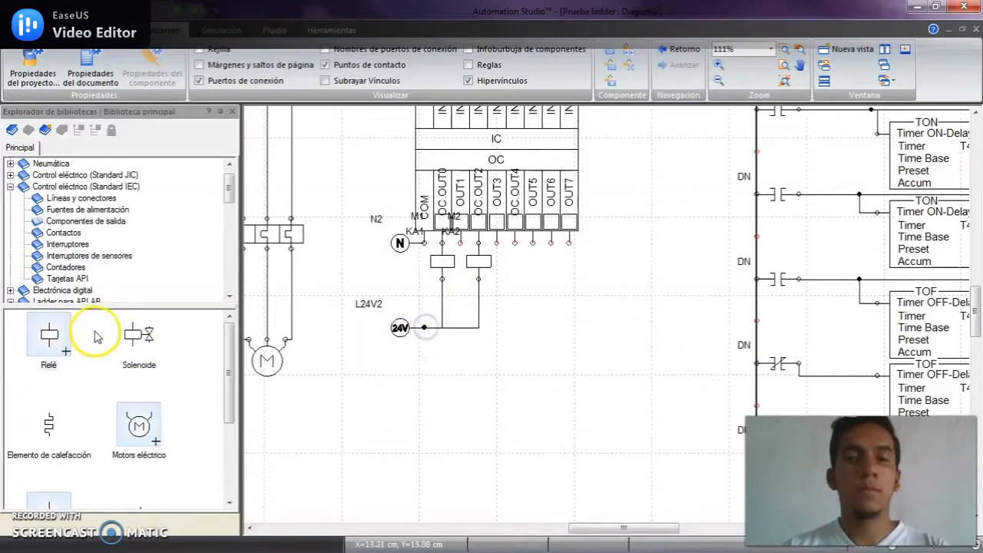
- Place a Relé with the alias M3 below the OUT4 terminal and wire it to the lower 24V supply
left_click_drag(49, 334, 498, 262)
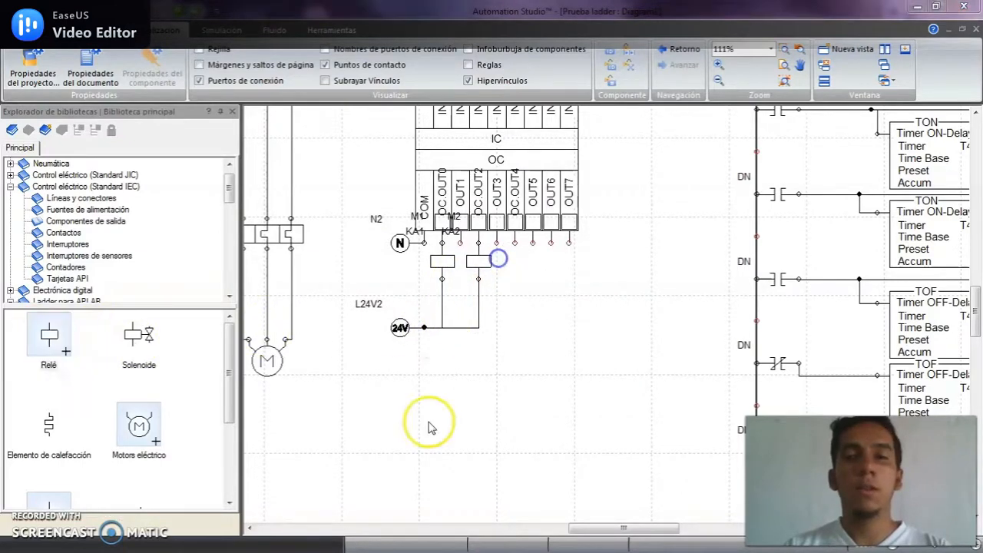
key("Return")
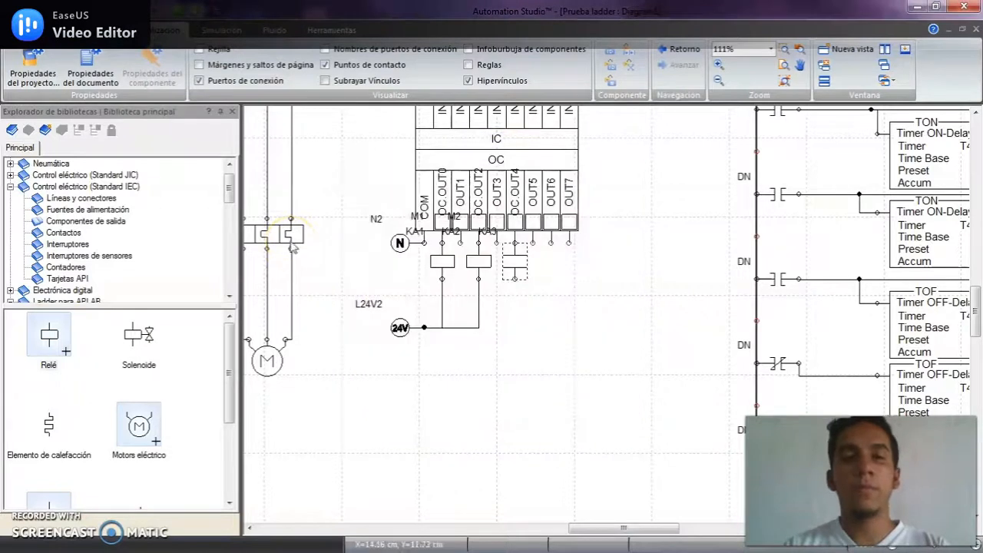
left_click(589, 324)
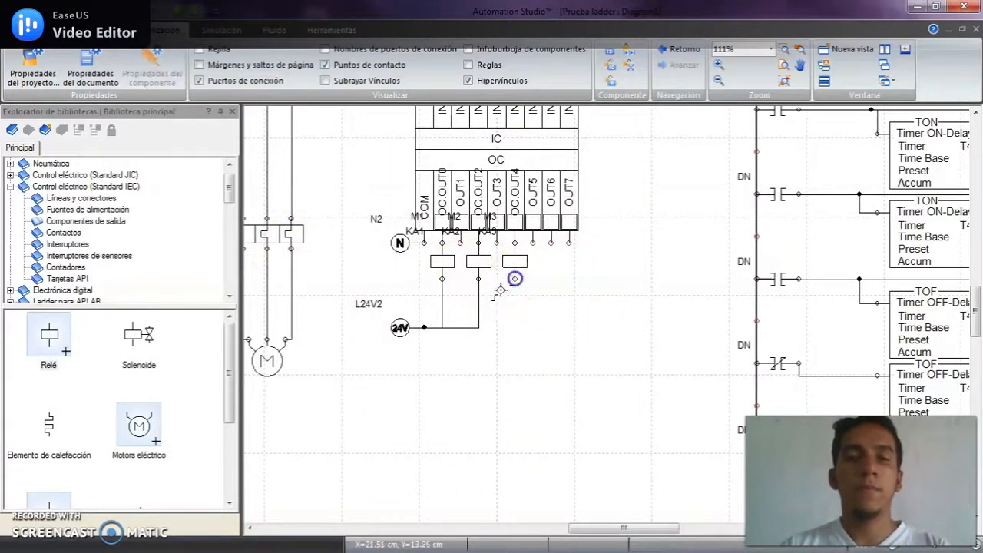
left_click_drag(514, 278, 425, 327)
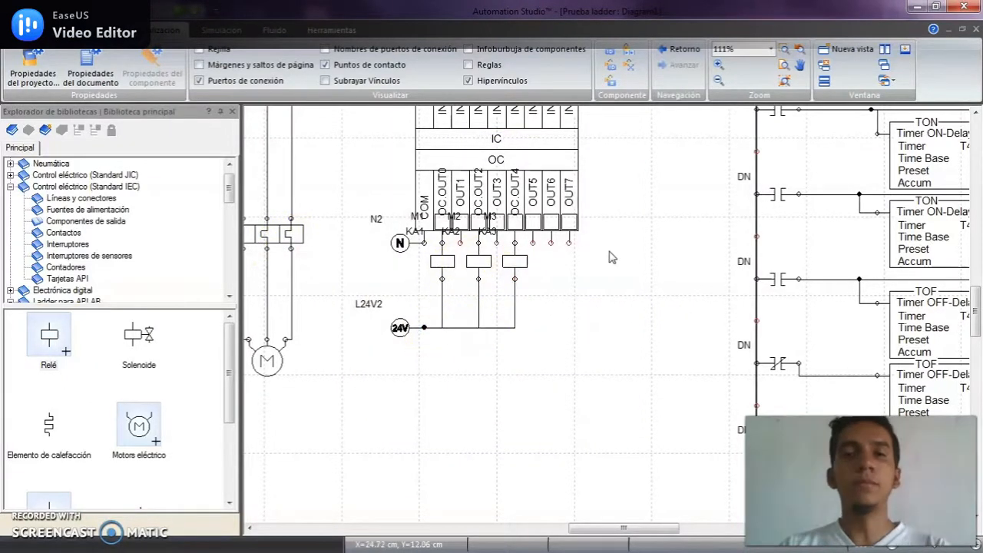
- Place three round green Testigos indicator lights from the HMI y Panel de Control library in a row below the output wiring
left_click_drag(238, 196, 227, 278)
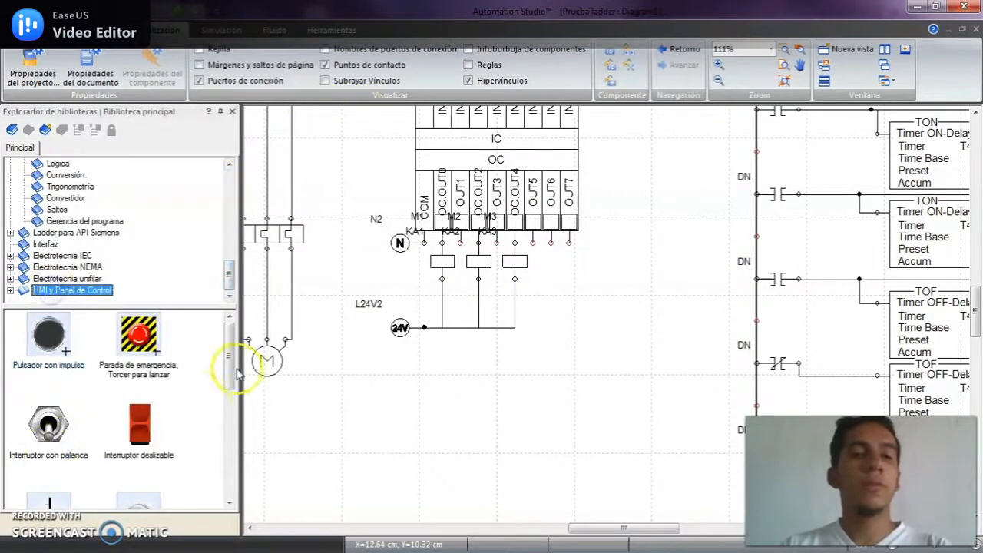
left_click_drag(233, 360, 233, 427)
left_click_drag(48, 399, 383, 427)
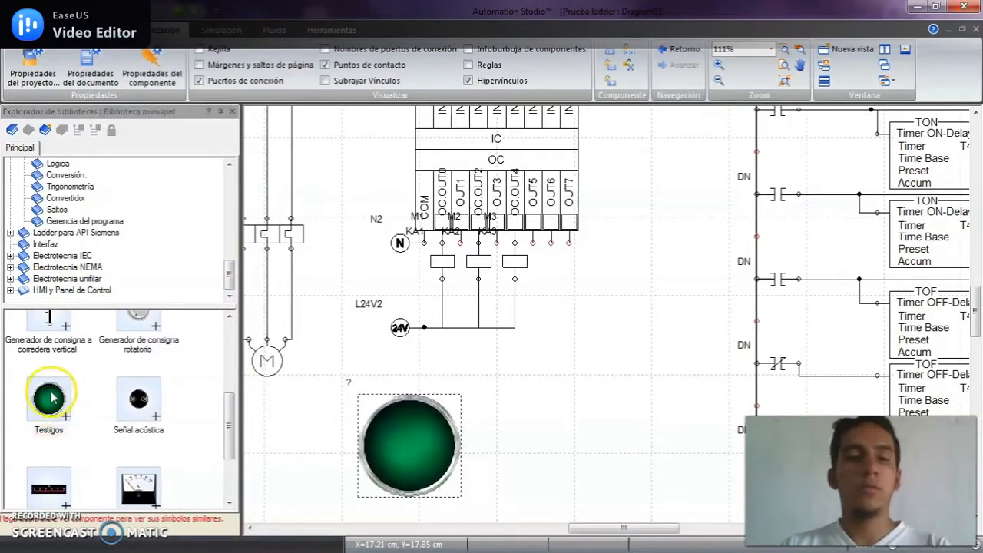
left_click_drag(51, 396, 519, 444)
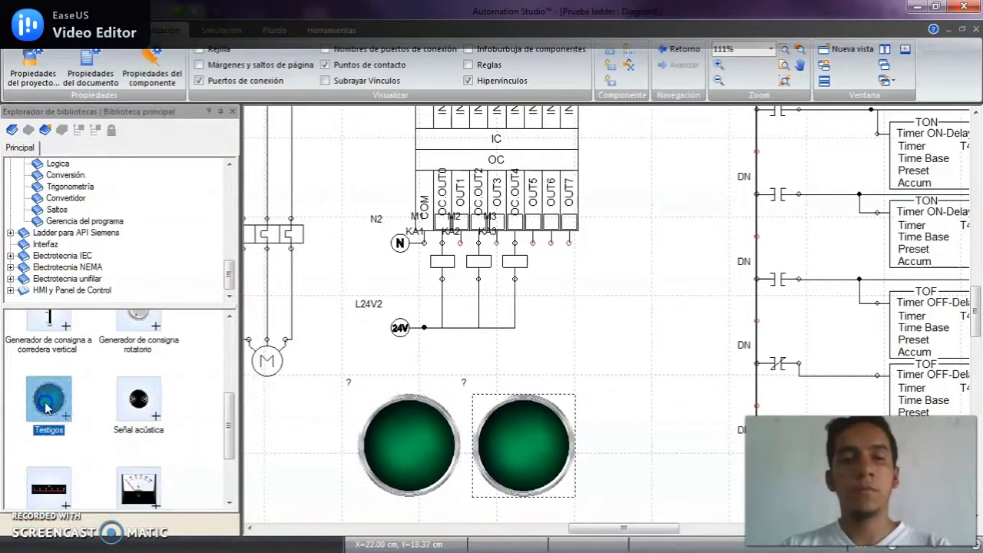
left_click_drag(49, 399, 632, 460)
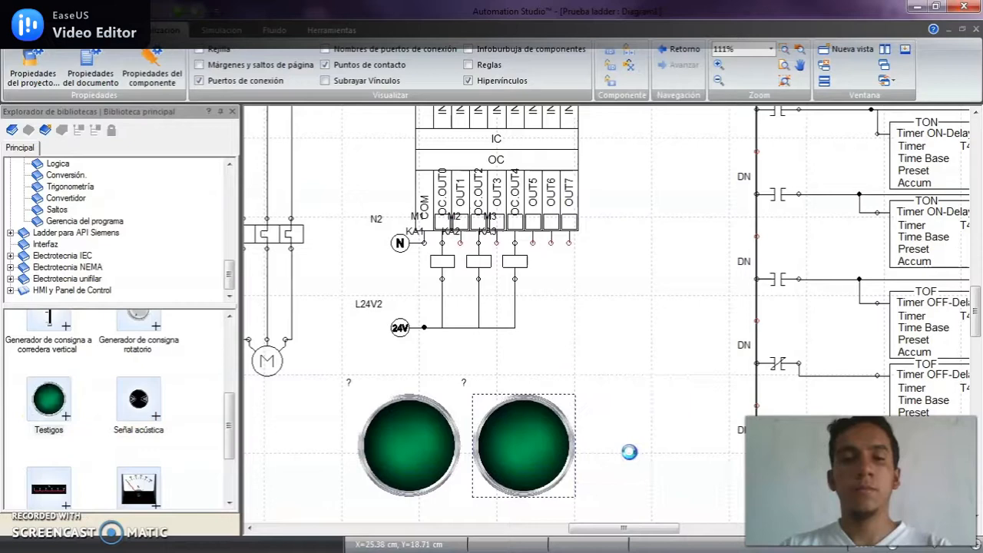
- Link the first green indicator light to the simulation variable M1 in its variable assignment
double_click(416, 435)
left_click_drag(176, 136, 300, 100)
left_click_drag(223, 105, 358, 92)
left_click(16, 201)
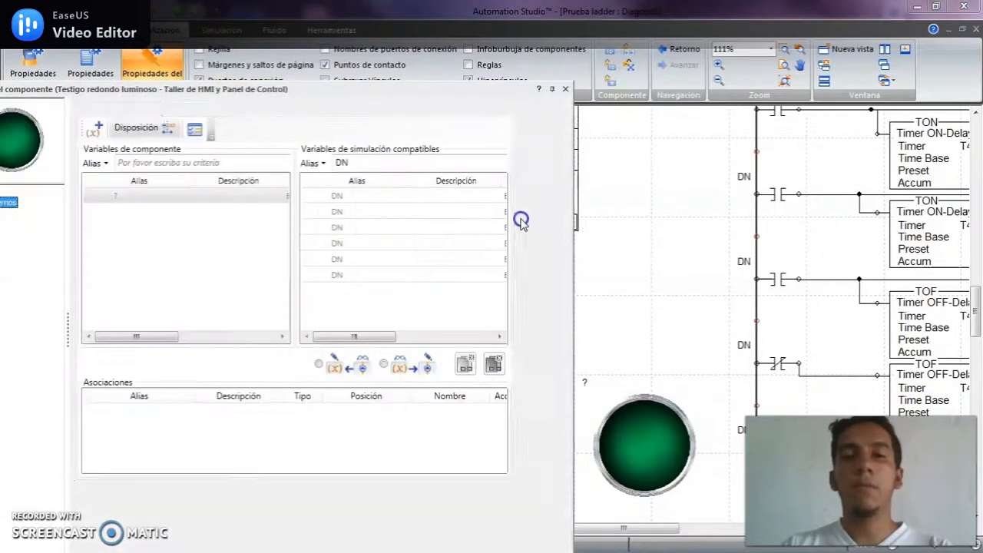
left_click(377, 162)
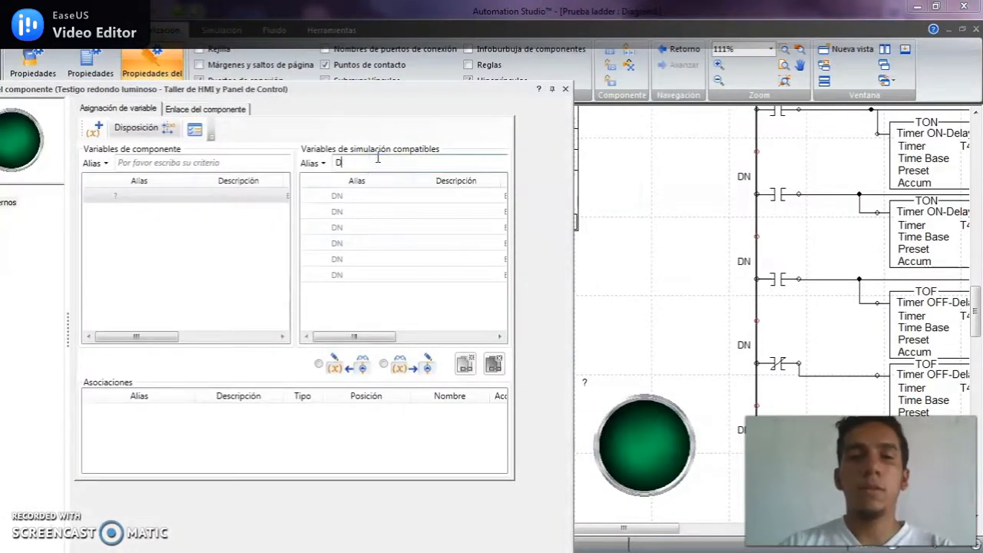
key("BackSpace")
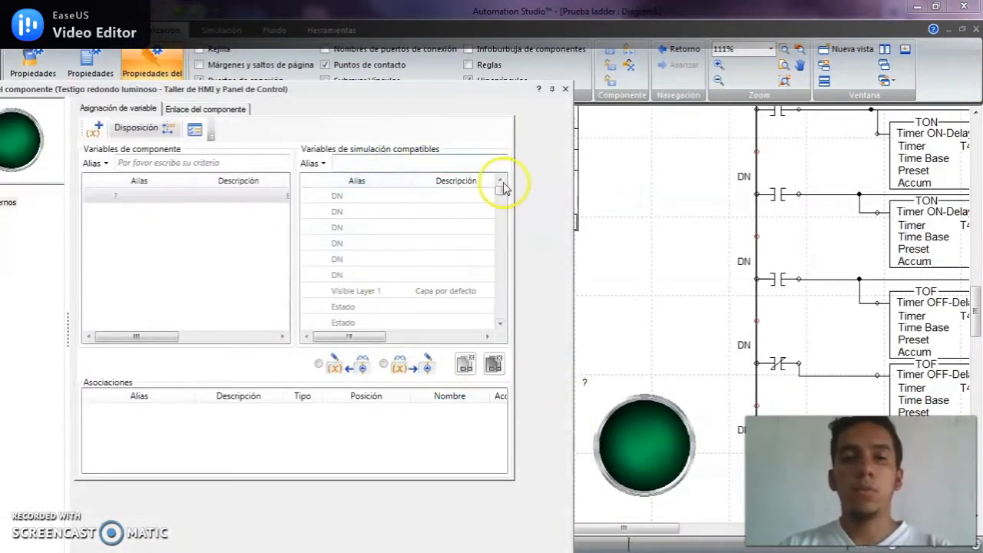
left_click(504, 315)
left_click_drag(504, 315, 504, 331)
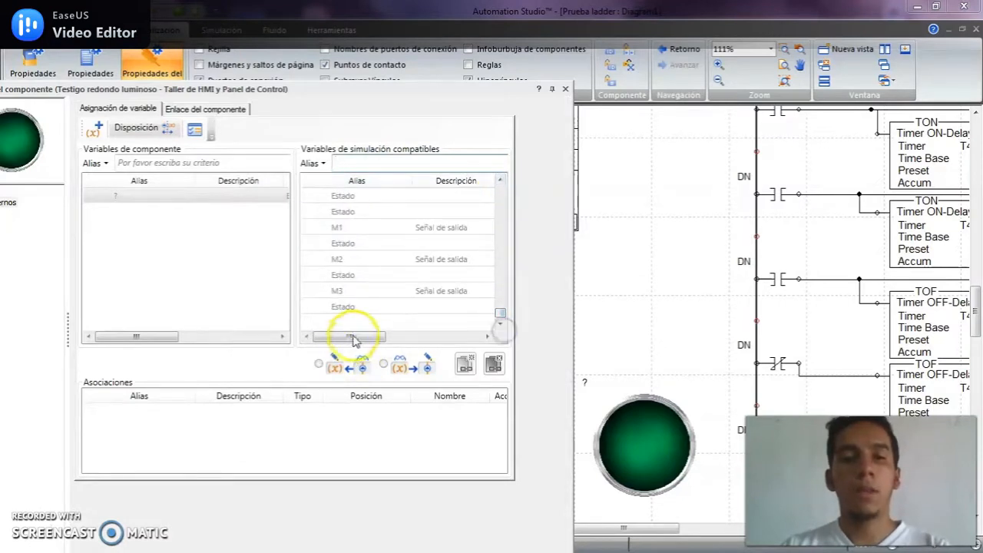
left_click_drag(355, 336, 361, 336)
left_click(357, 226)
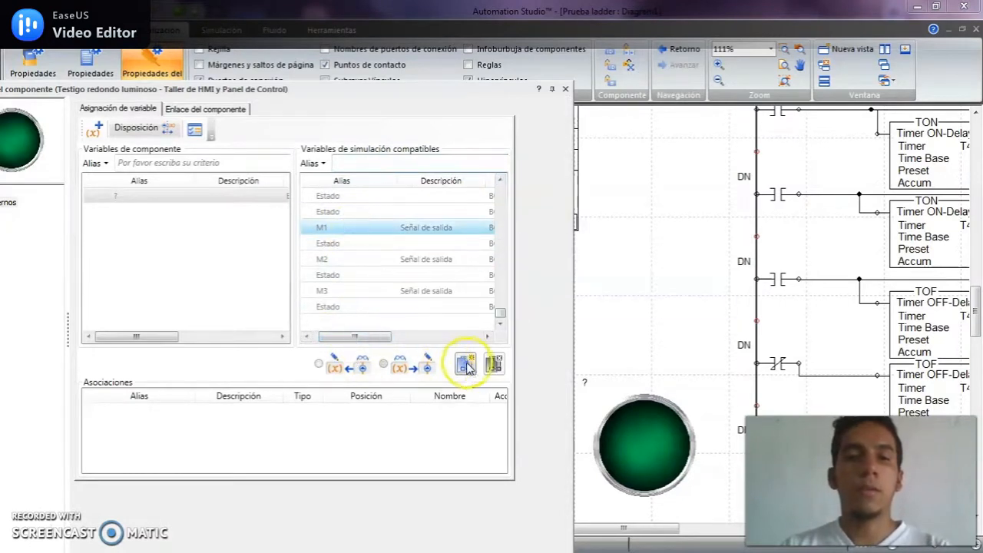
left_click(466, 364)
- Link the second green indicator light to the simulation variable M2
left_click_drag(637, 529, 617, 527)
left_click(650, 452)
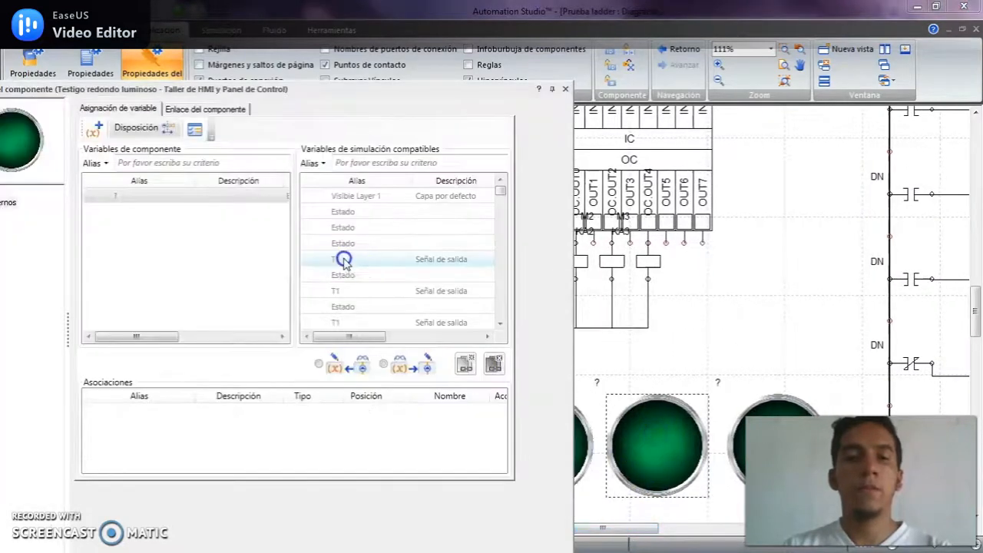
left_click(499, 197)
left_click(494, 283)
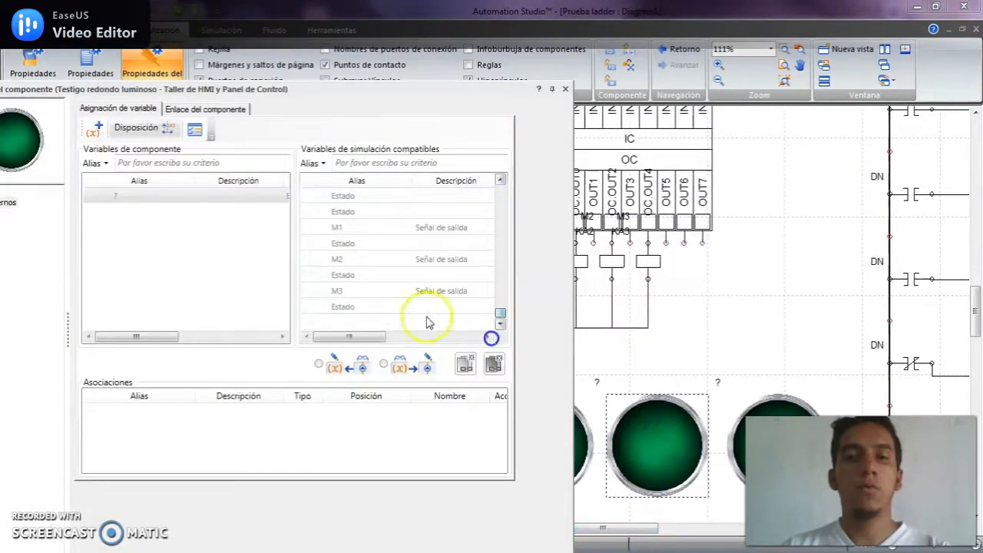
left_click(361, 259)
left_click(482, 373)
- Link the third green indicator light to the simulation variable M3 and close its component properties
left_click(741, 421)
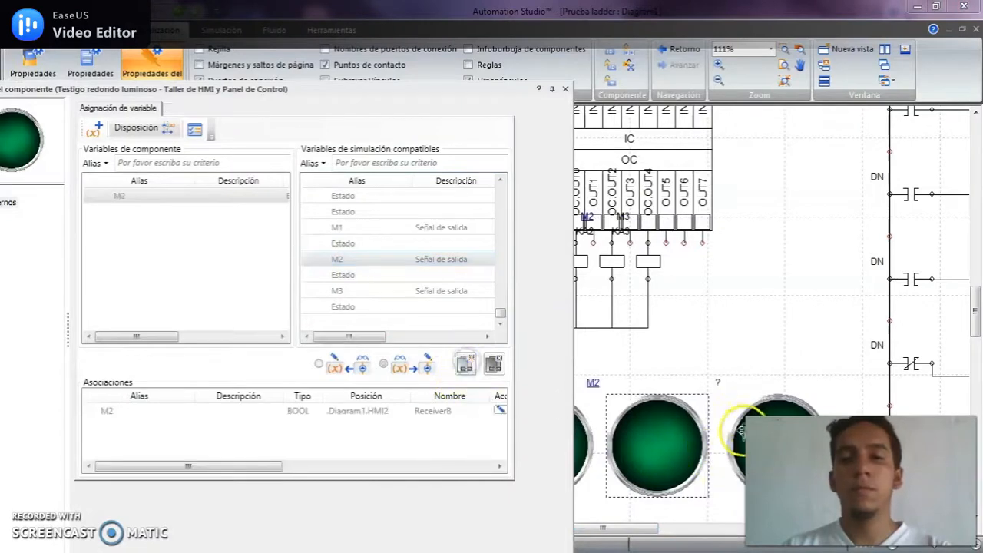
left_click(504, 178)
left_click_drag(504, 178, 496, 323)
left_click(360, 296)
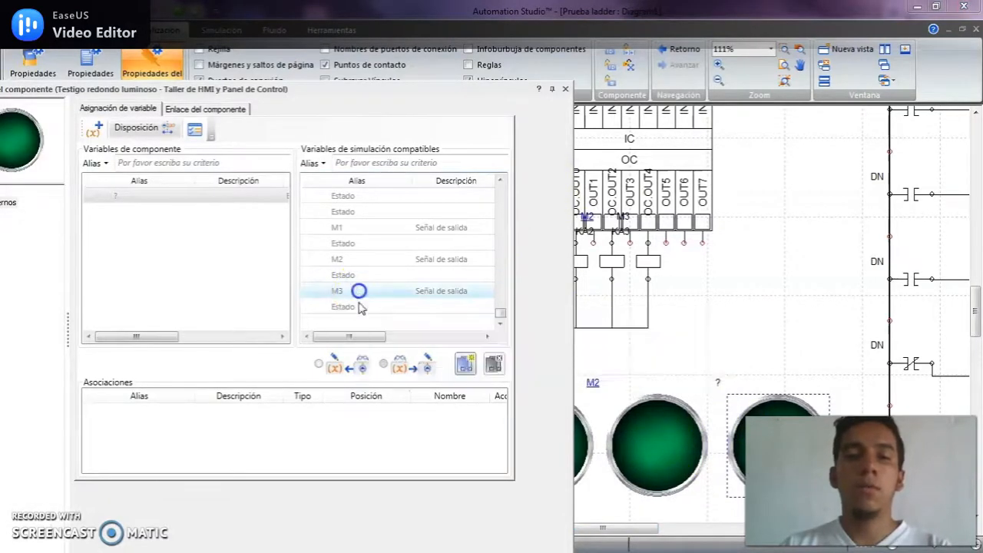
left_click(467, 366)
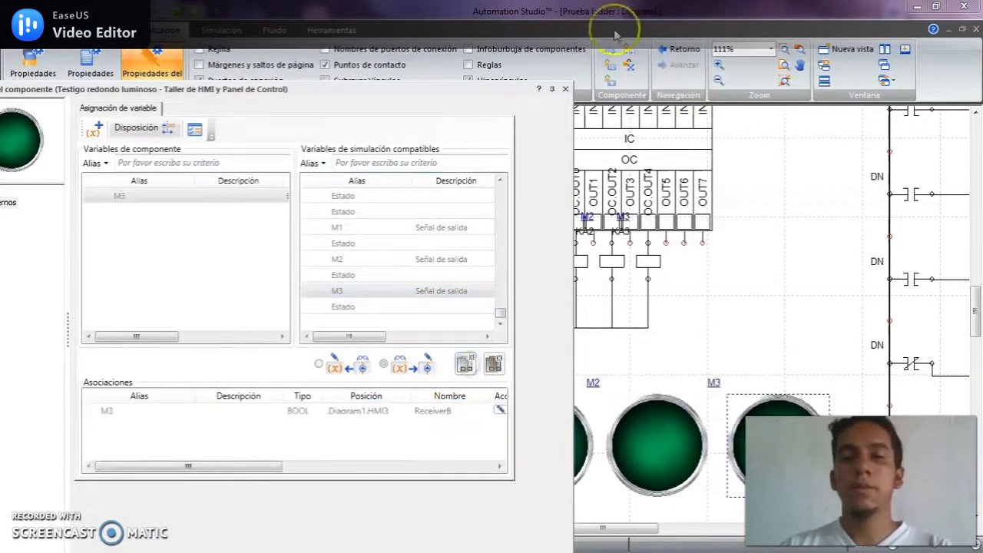
left_click(565, 91)
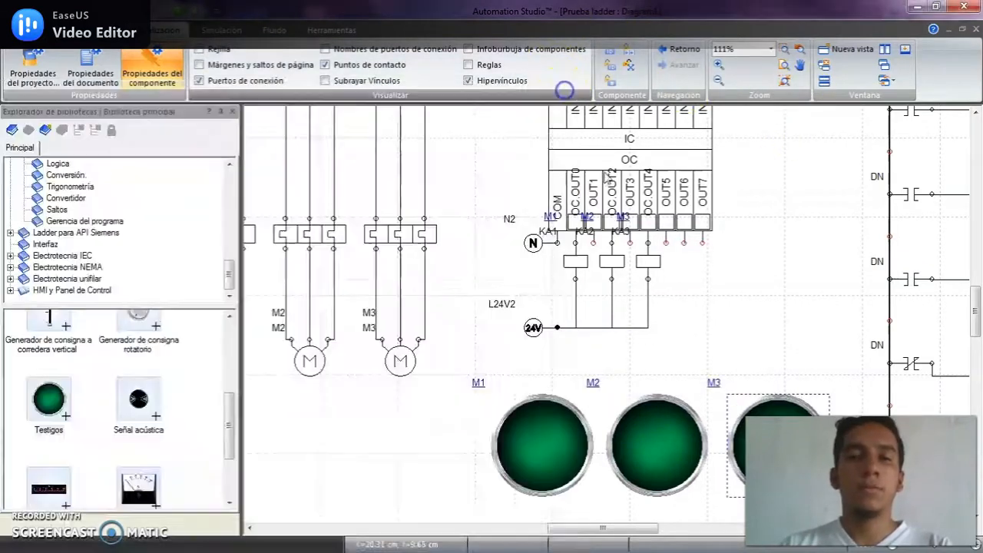
- Link the normally open contact NO1 in the first motor's power circuit to the BOOL output-signal variable M1
left_click_drag(746, 212, 750, 351)
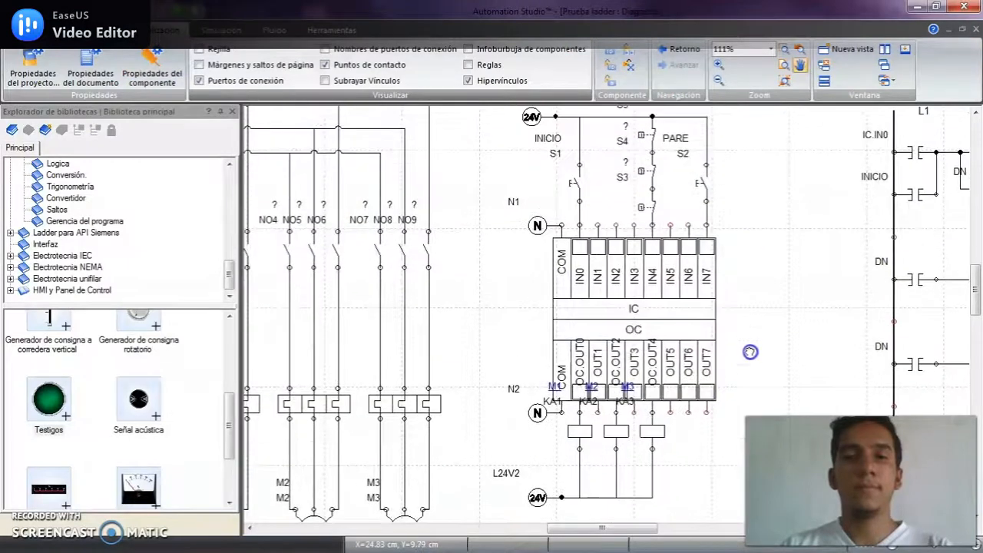
mouse_move(503, 301)
left_mouse_down()
mouse_move(603, 213)
mouse_move(665, 292)
mouse_move(603, 264)
mouse_move(739, 253)
mouse_move(725, 270)
mouse_move(935, 270)
left_mouse_up()
left_click_drag(870, 260, 979, 269)
double_click(722, 189)
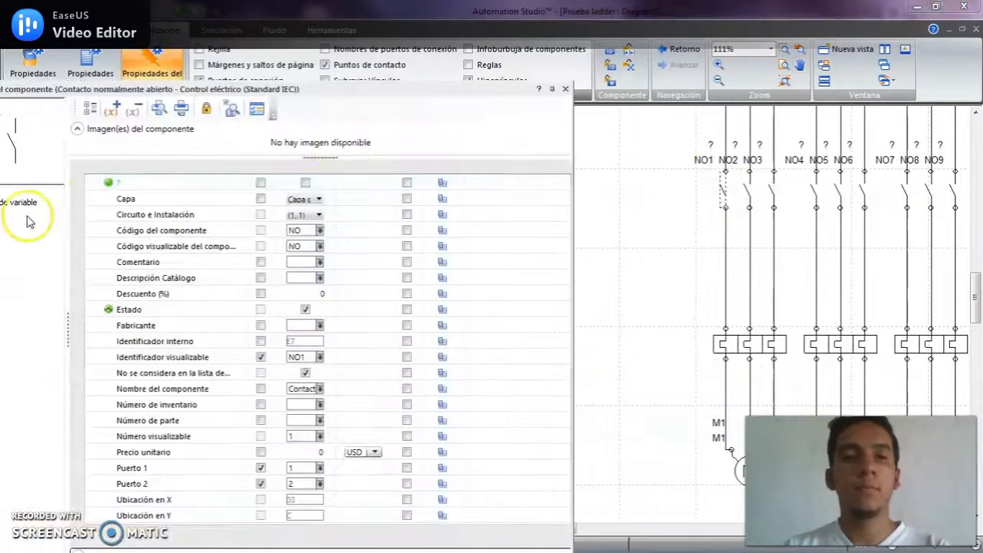
left_click(28, 204)
left_click_drag(557, 183, 564, 377)
left_click(407, 142)
type("M1")
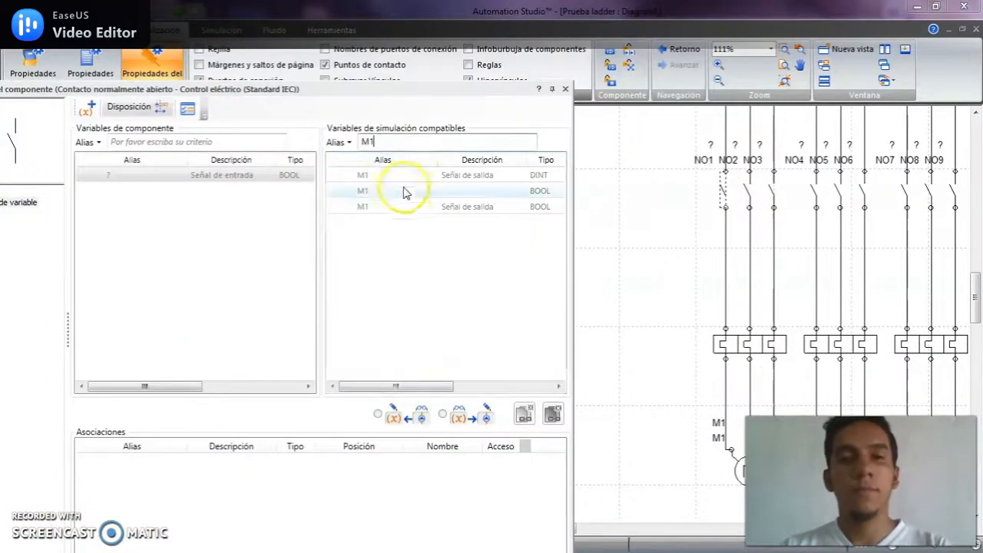
left_click(415, 208)
left_click(526, 416)
- Link contacts NO2 and NO3 of the first motor to the same BOOL output-signal variable M1
left_click(748, 190)
left_click(430, 210)
left_click(525, 415)
left_click(774, 189)
left_click(485, 206)
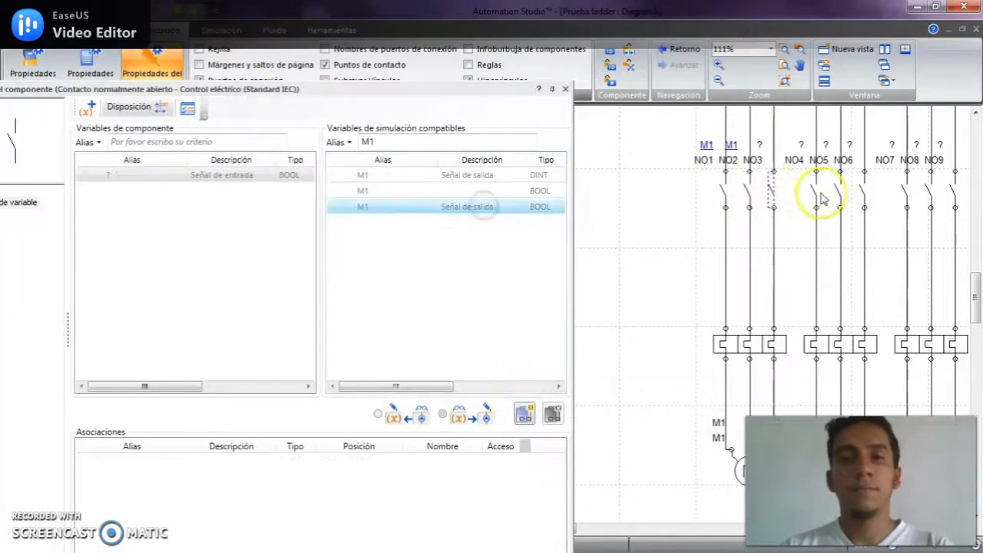
left_click(524, 414)
- Link the second motor's contacts NO4, NO5 and NO6 to the BOOL output-signal variable M2
left_click(815, 192)
left_click(393, 142)
key("BackSpace")
type("2")
left_click(424, 198)
left_click(525, 415)
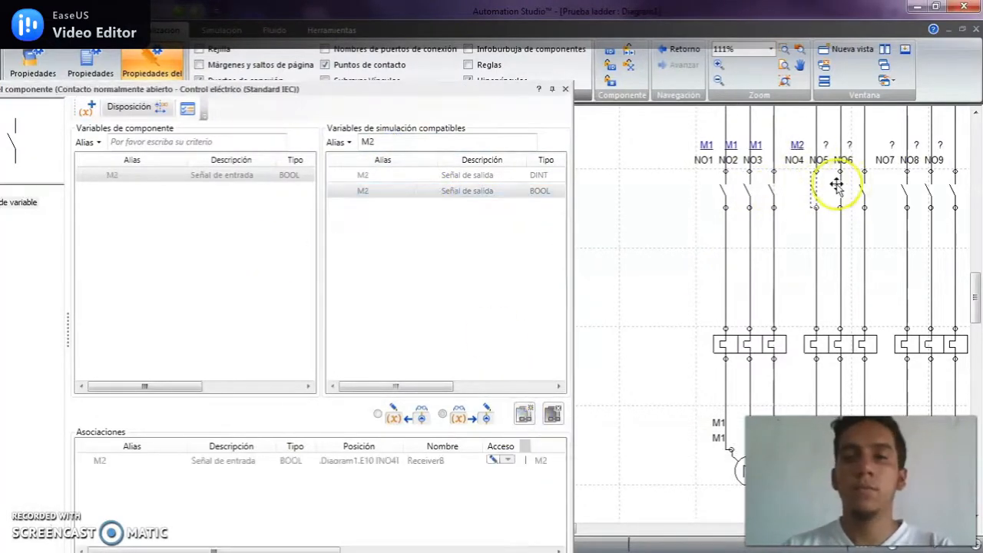
left_click(837, 189)
left_click(430, 191)
left_click(525, 415)
left_click(863, 192)
left_click(525, 415)
- Link the third motor's contacts NO7, NO8 and NO9 to the BOOL output-signal variable M3
left_click(906, 190)
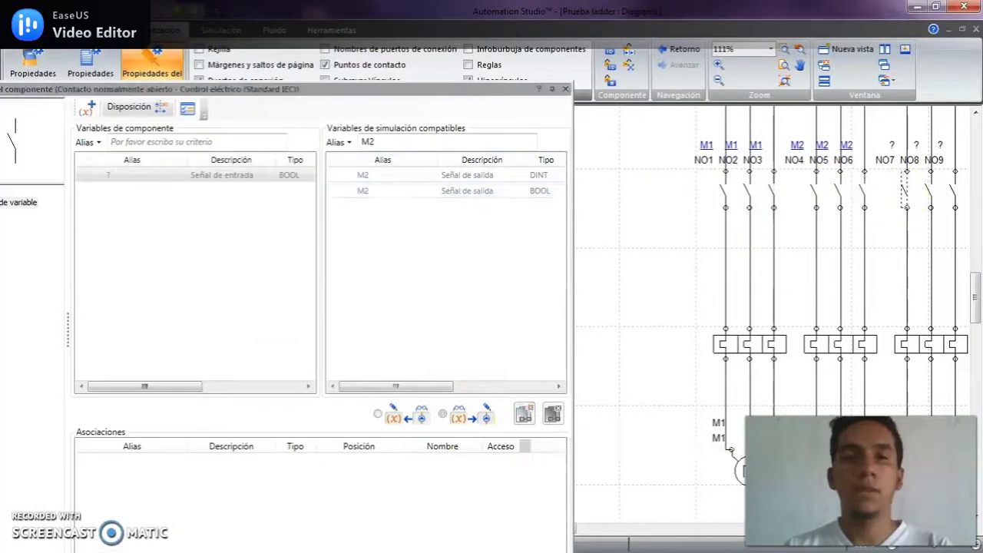
left_click(414, 142)
key("BackSpace")
type("3")
left_click(430, 190)
left_click(525, 414)
left_click(930, 190)
left_click(386, 195)
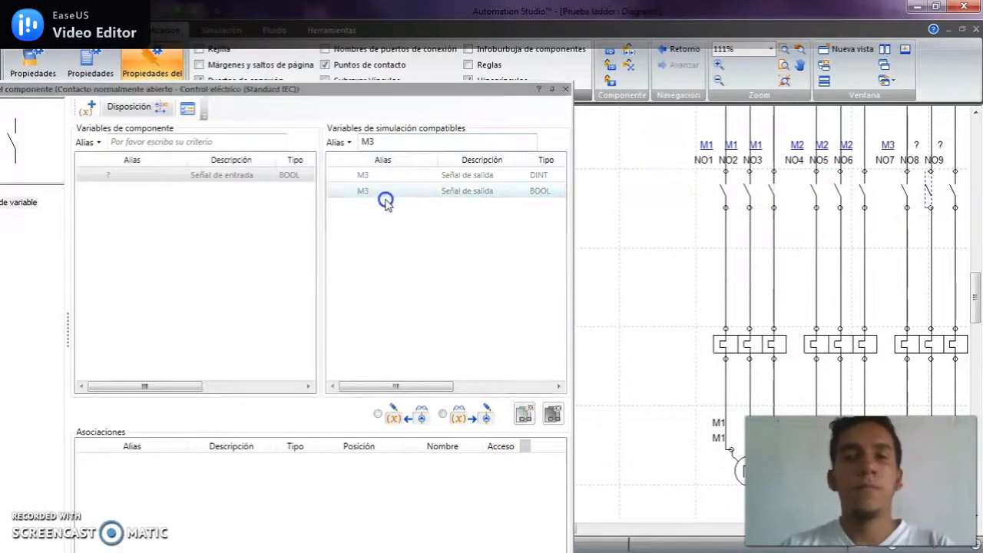
left_click(525, 415)
left_click(954, 190)
left_click(410, 195)
left_click(524, 415)
left_click(887, 215)
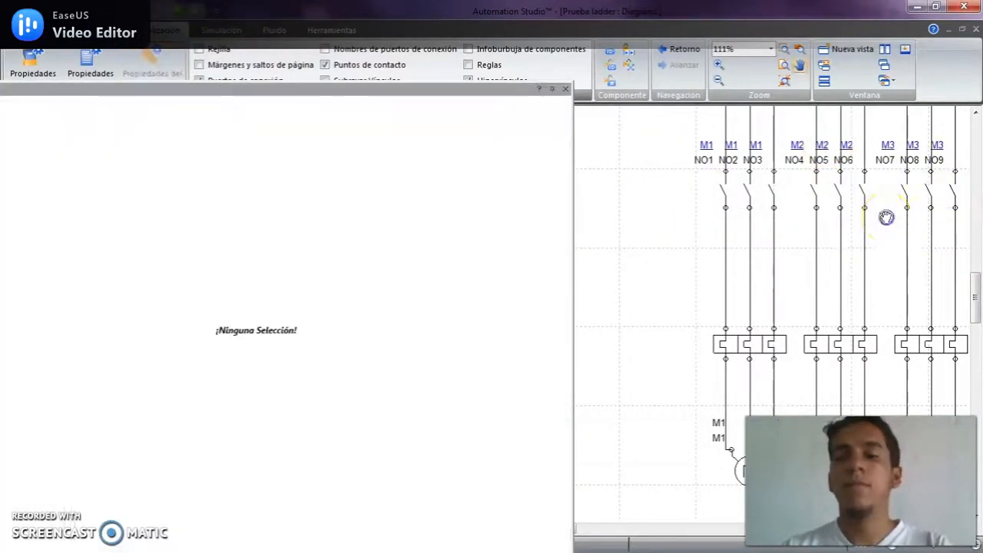
- Filter the compatible variables by T and link the thermal switch S5 above input IN4 to the first T1 variable
left_click(907, 159)
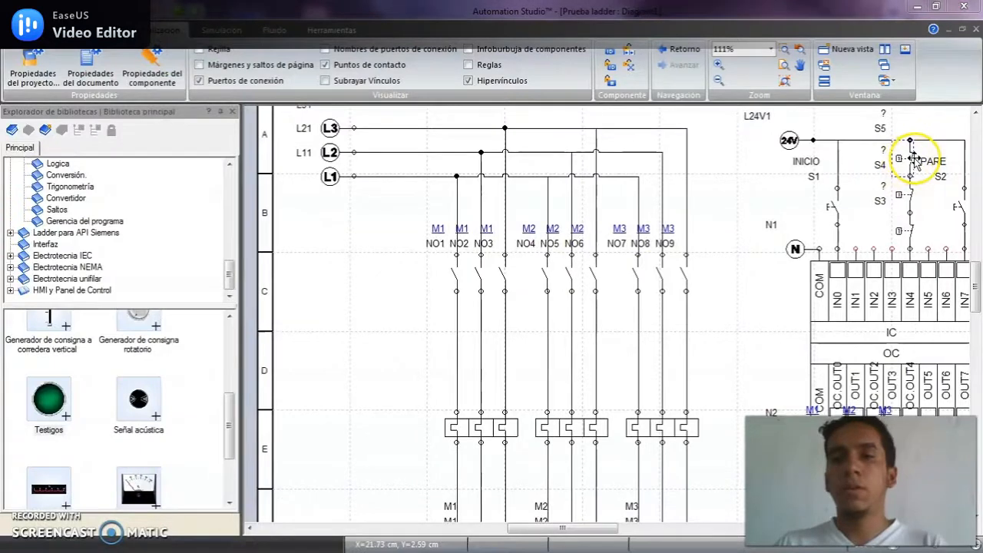
double_click(914, 159)
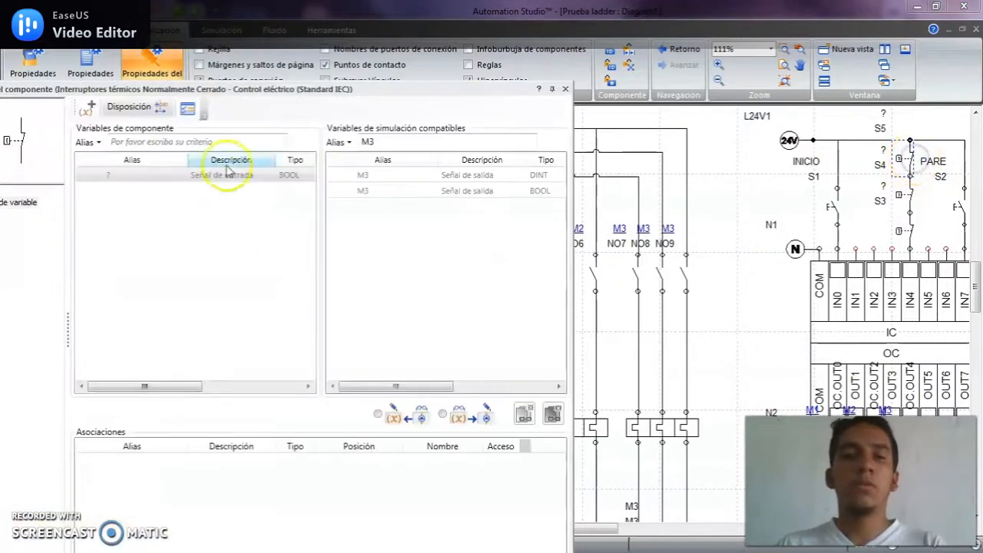
left_click(401, 144)
key("BackSpace")
key("BackSpace")
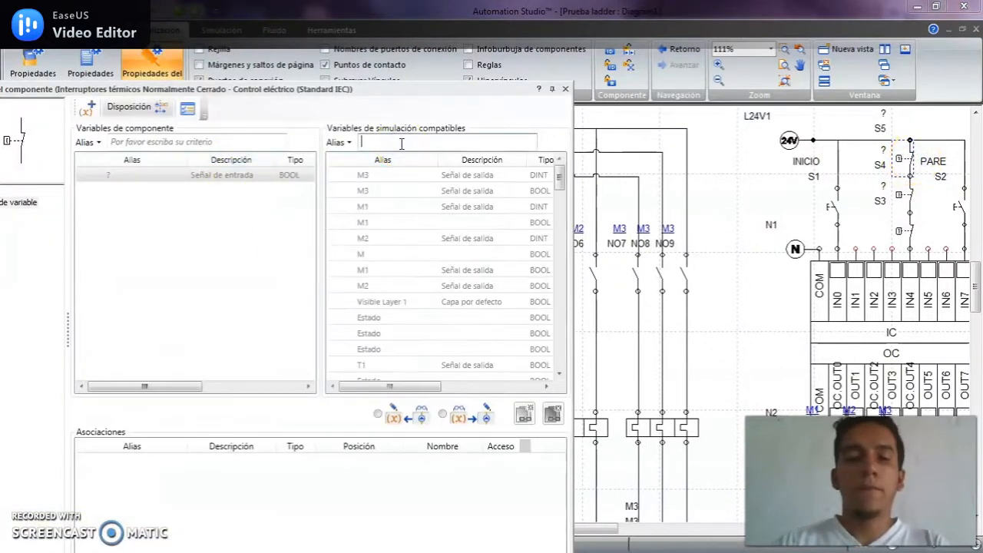
type("T")
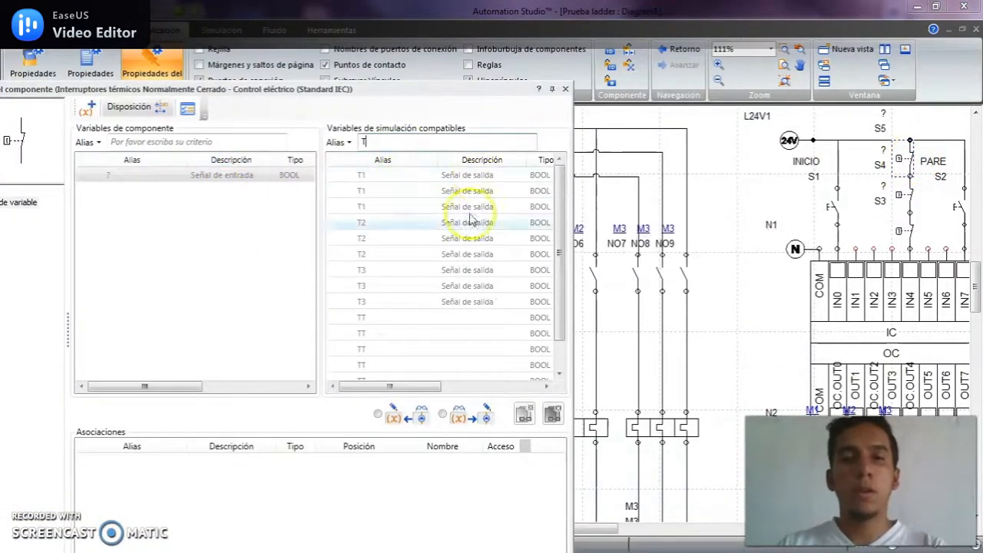
left_click(395, 175)
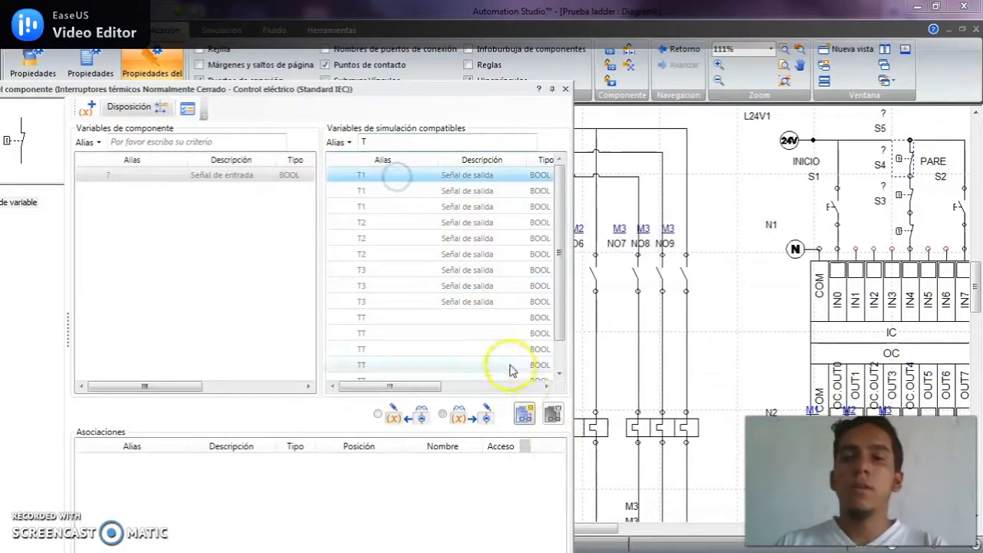
left_click(528, 415)
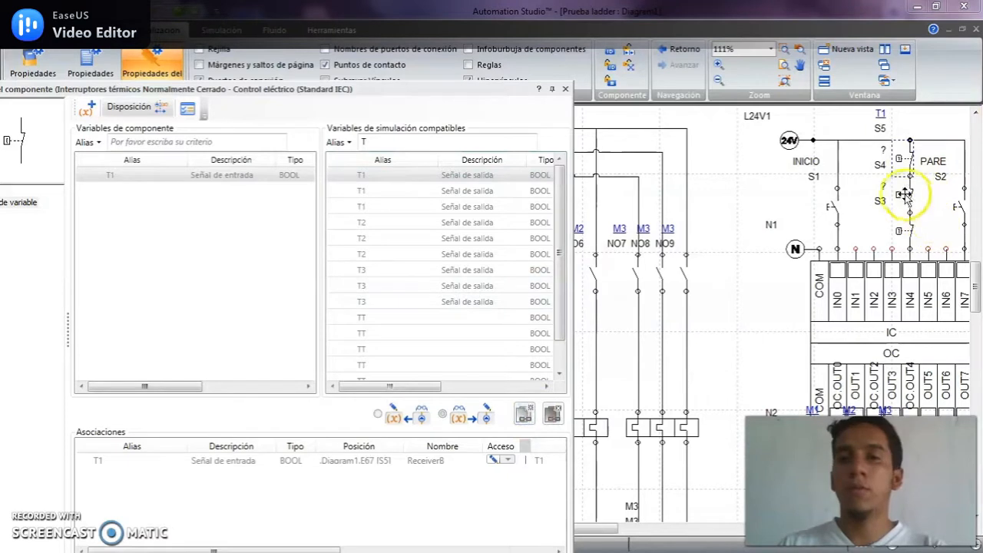
- Link thermal switch S4 to the first T2 variable and S3 to the first T3 variable, and close the properties
left_click(367, 221)
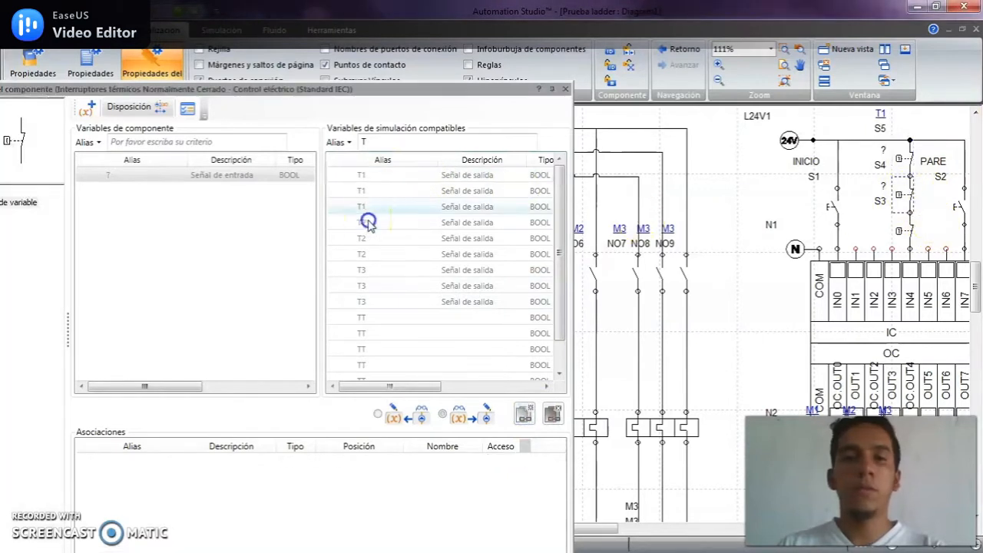
left_click(528, 415)
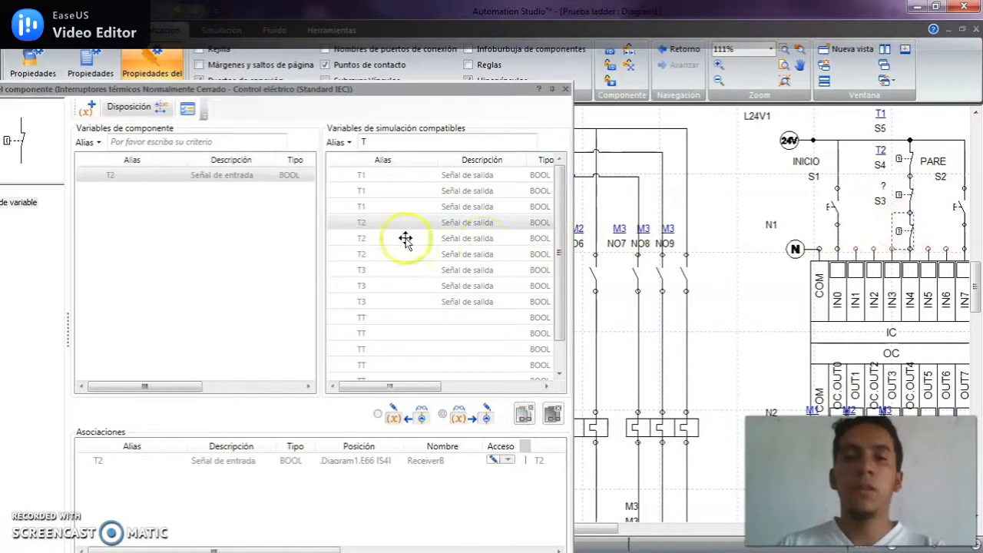
left_click(374, 269)
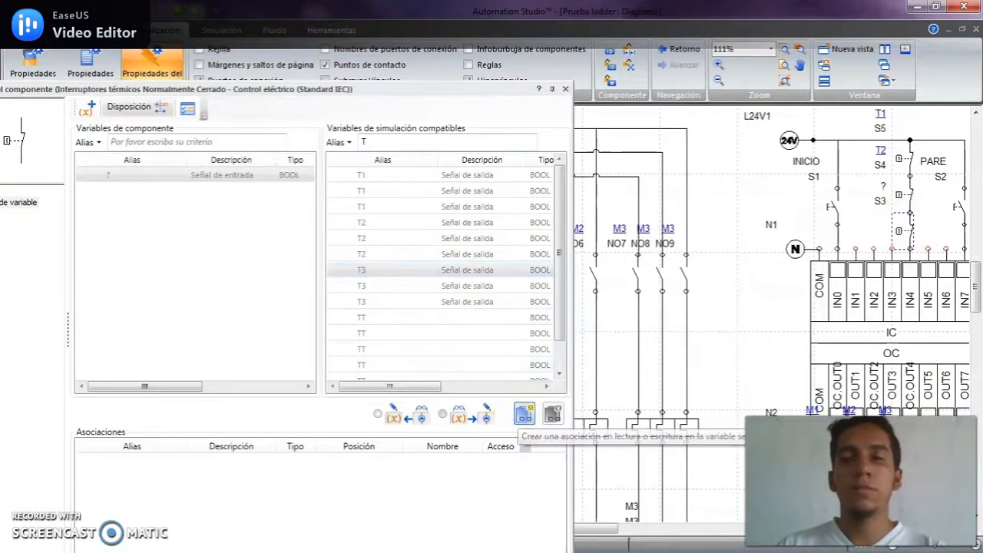
left_click(526, 416)
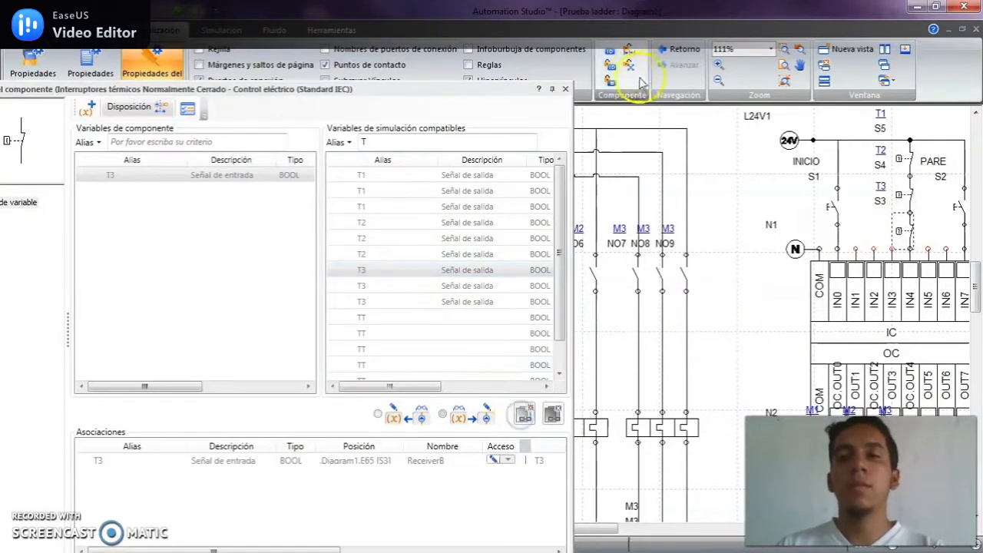
left_click(565, 90)
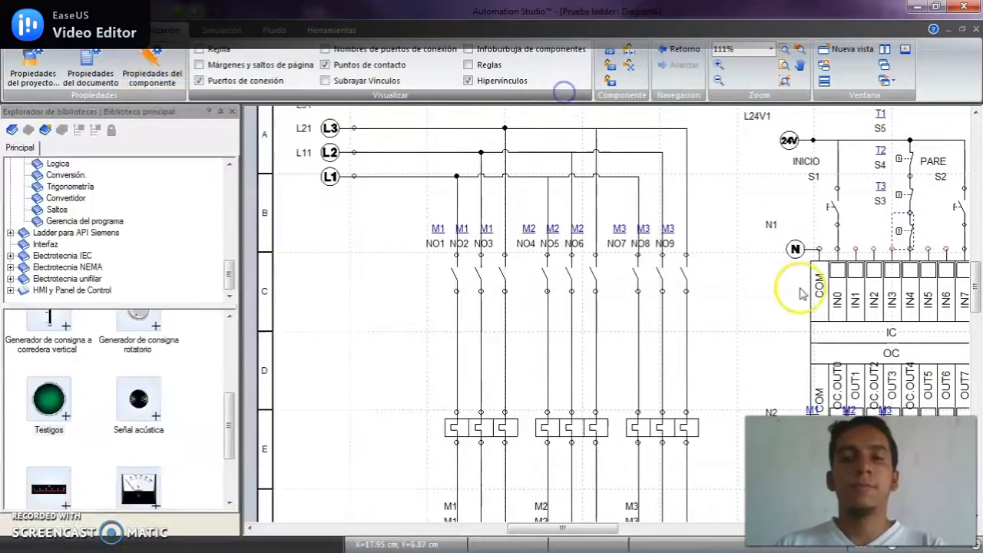
- Delete the DN contacts on the ladder rungs feeding the off-delay timers T4:L33 and T4:L38
left_click(784, 82)
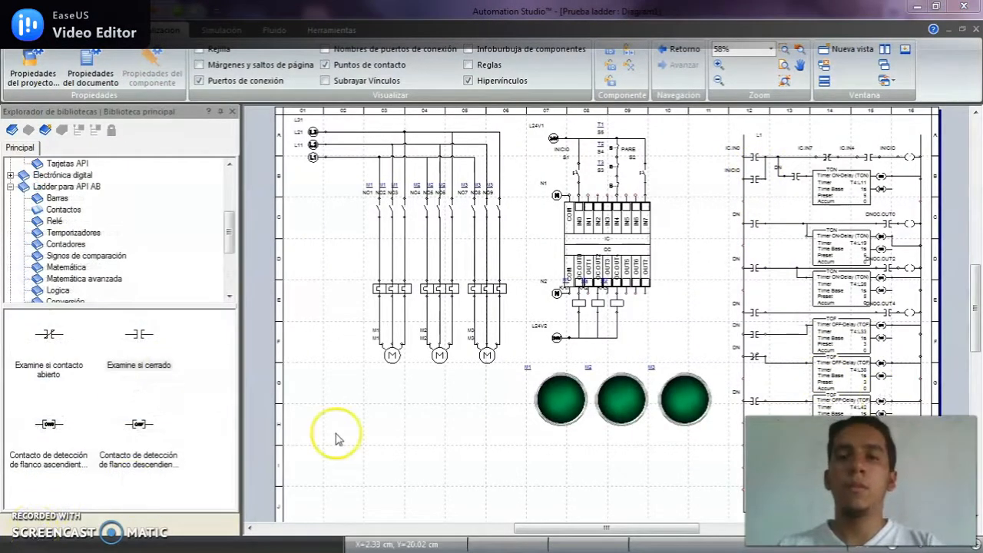
scroll(768, 332, "up", 3)
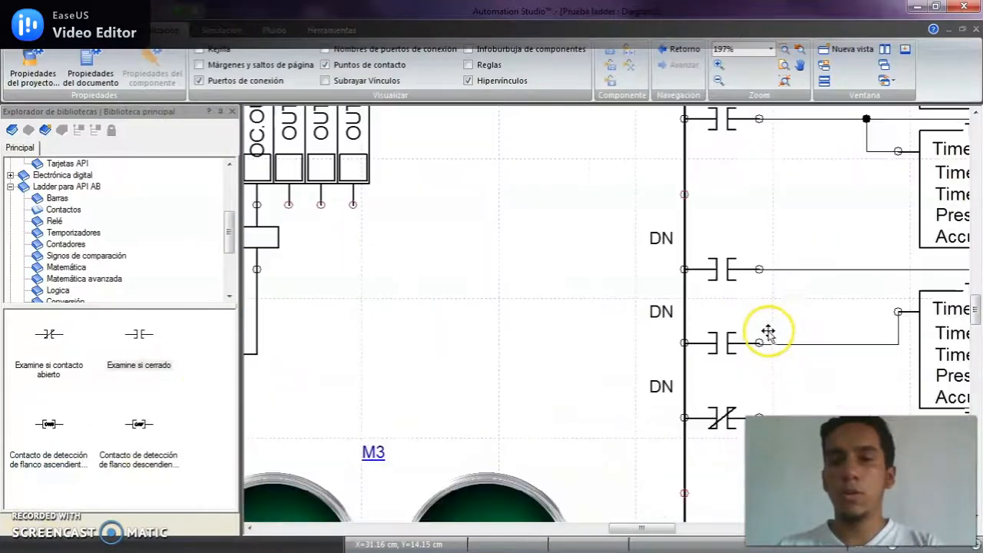
left_click_drag(778, 364, 570, 238)
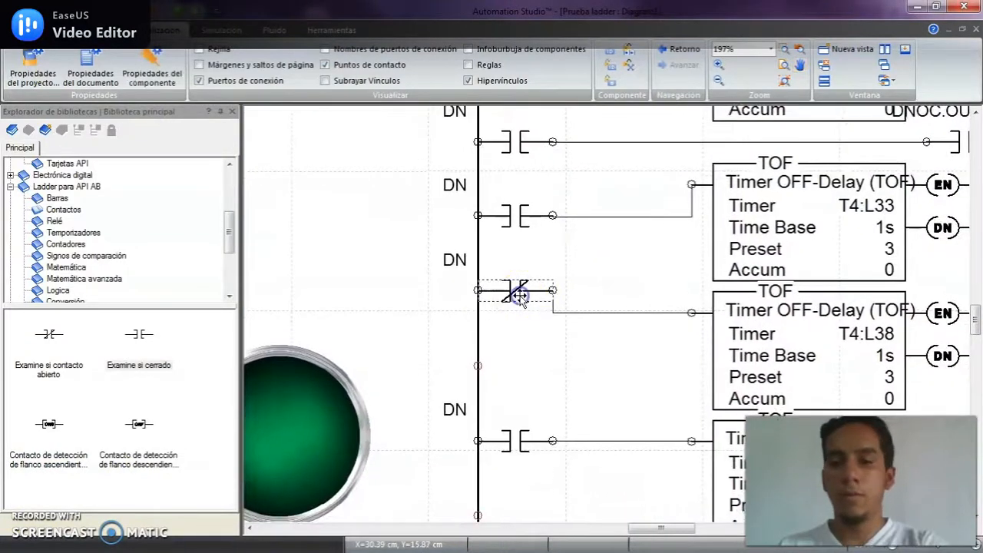
key("Delete")
left_click(522, 223)
key("Delete")
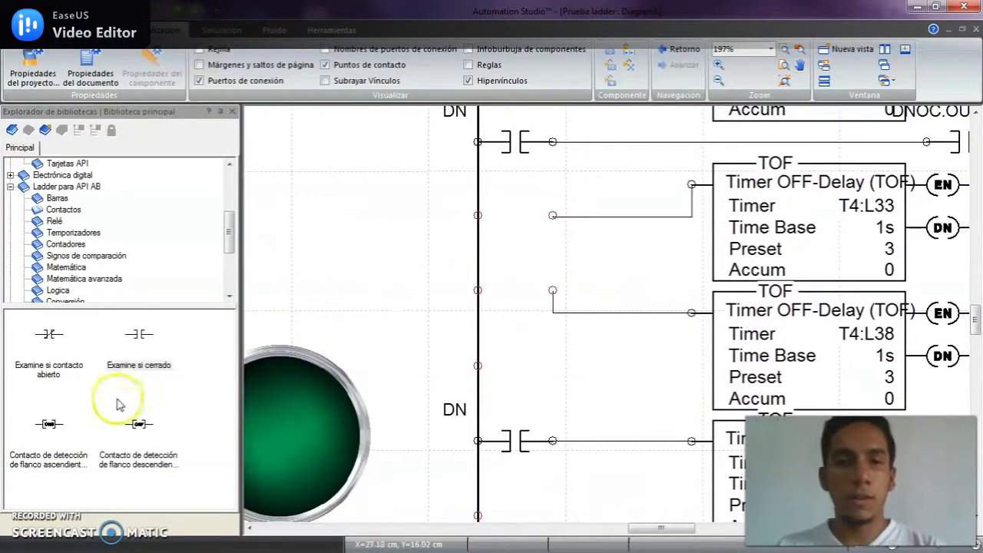
- Place an Examine si contacto abierto contact on the T4:L33 timer's rung and link it to the third DN variable
left_click(48, 338)
left_click_drag(139, 334, 522, 216)
left_click_drag(625, 208, 539, 253)
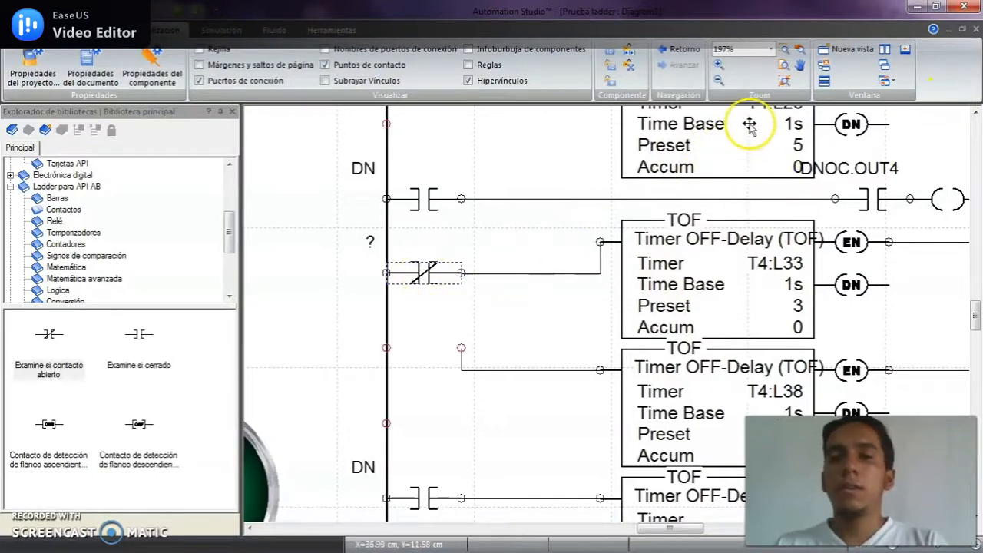
double_click(422, 273)
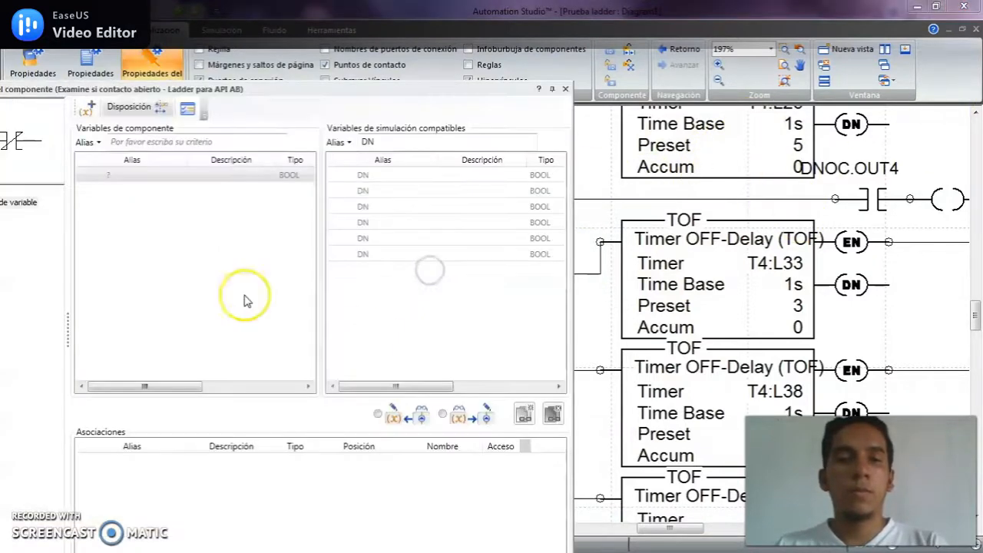
left_click(393, 202)
left_click(524, 414)
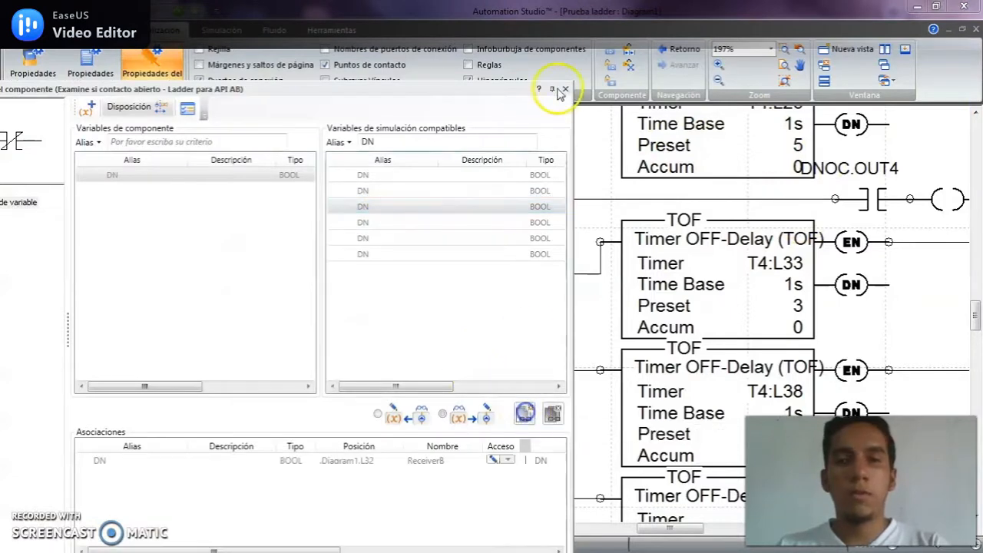
left_click(566, 89)
- Place an Examine si cerrado contact on the T4:L38 timer's rung and link it to the fourth DN variable
left_click_drag(49, 334, 416, 347)
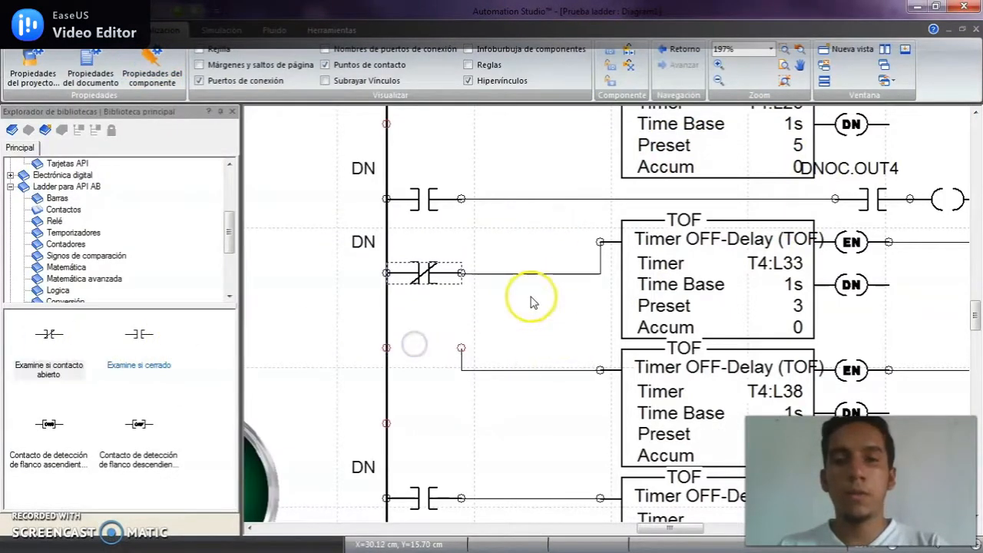
double_click(426, 344)
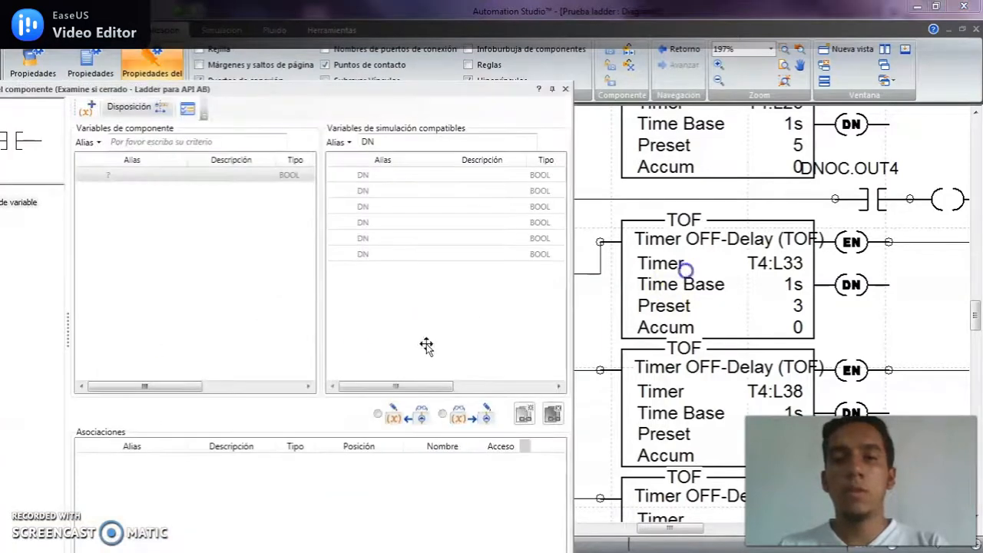
left_click(379, 221)
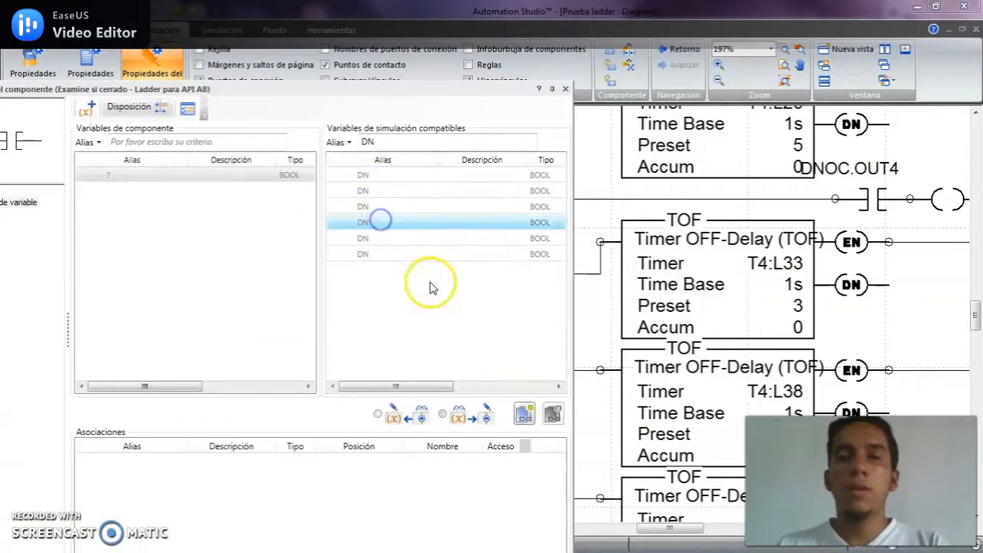
left_click(525, 413)
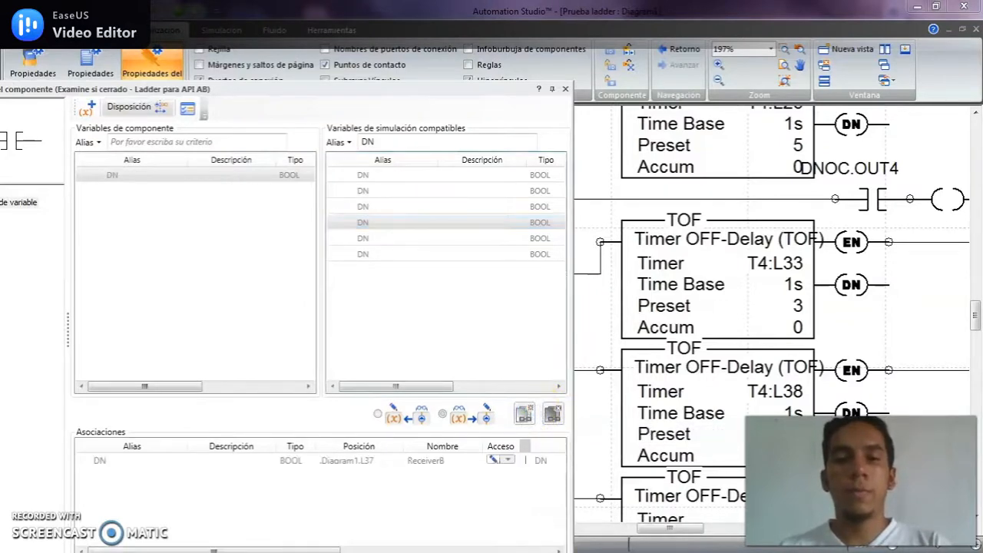
left_click(566, 90)
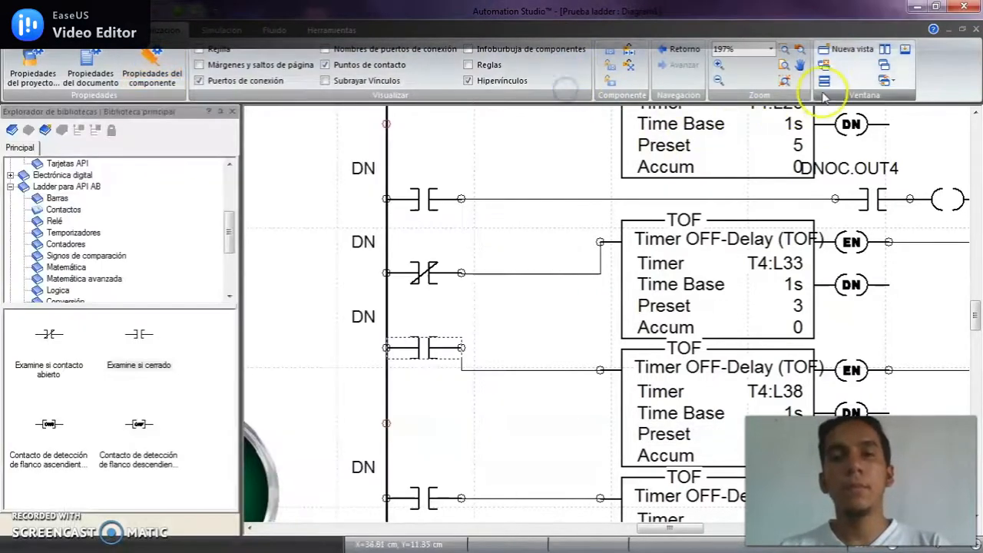
- Review the whole circuit, then the start/stop rung and the on-delay timer rungs T4:L11, T4:L19 and T4:L26
left_click(784, 80)
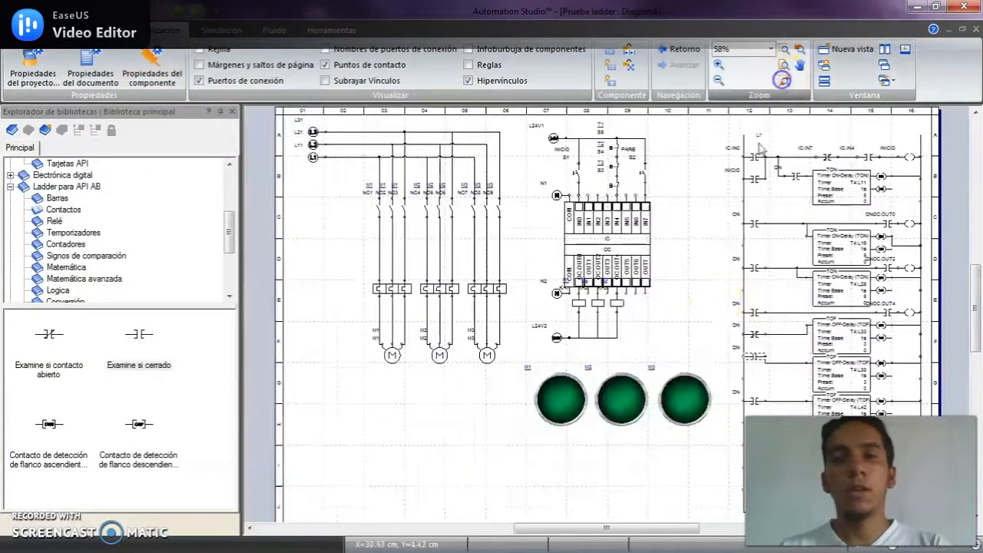
left_click(588, 486)
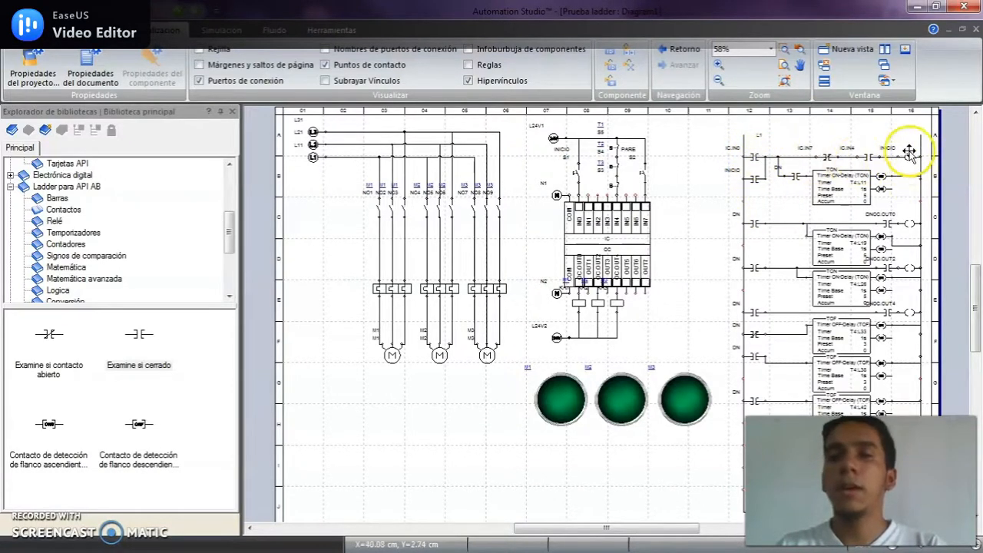
left_click_drag(792, 178, 757, 183)
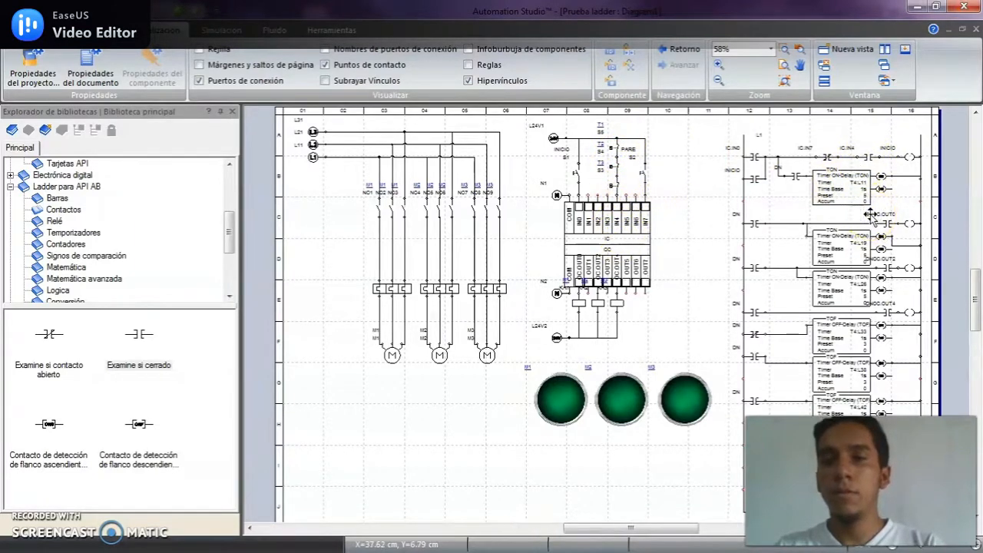
scroll(870, 215, "up", 2)
left_click_drag(861, 207, 683, 242)
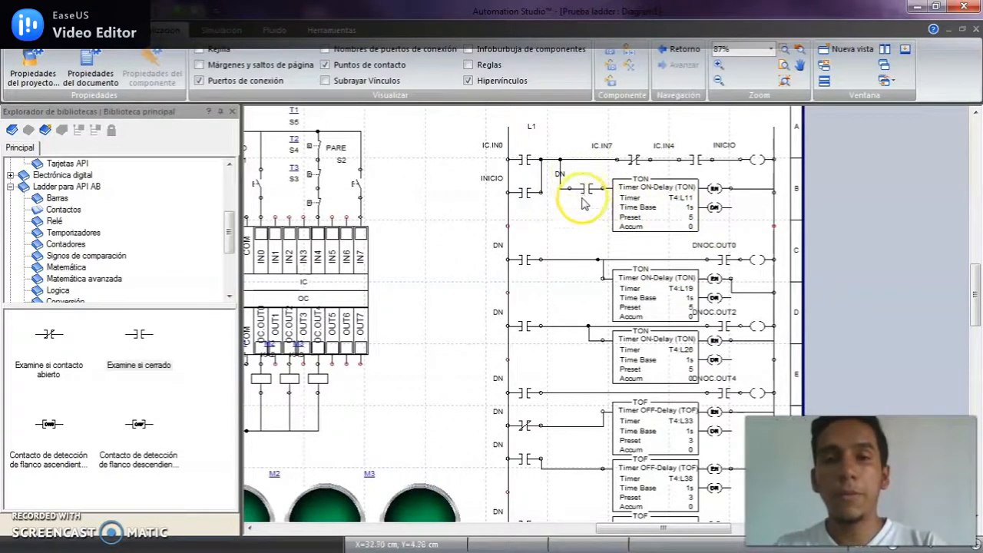
left_click_drag(675, 449, 643, 328)
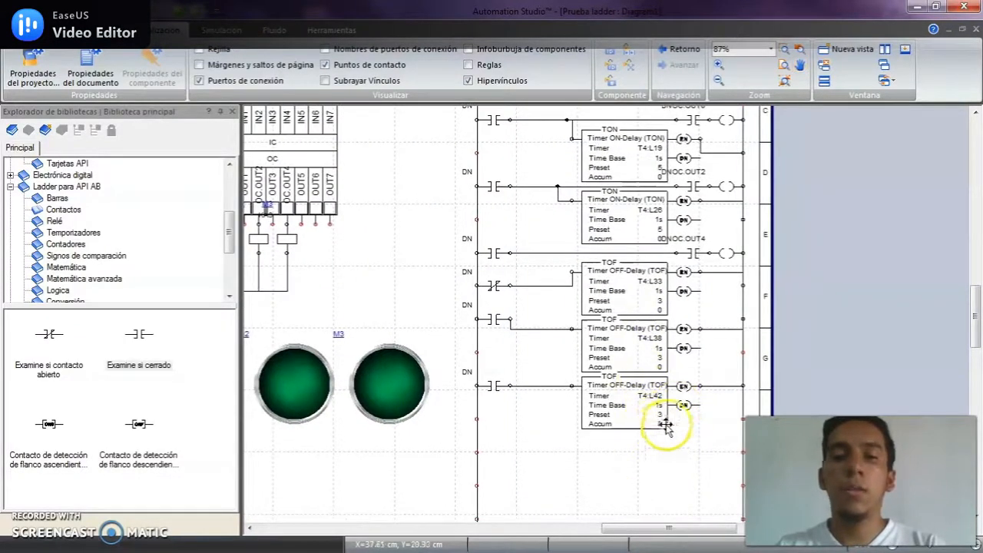
left_click_drag(626, 234, 621, 394)
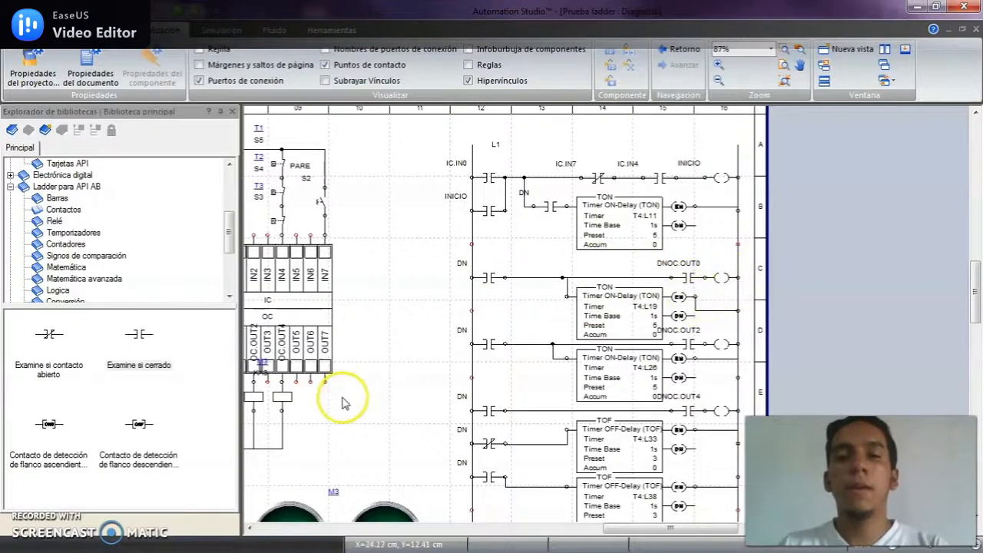
left_click_drag(455, 372, 508, 356)
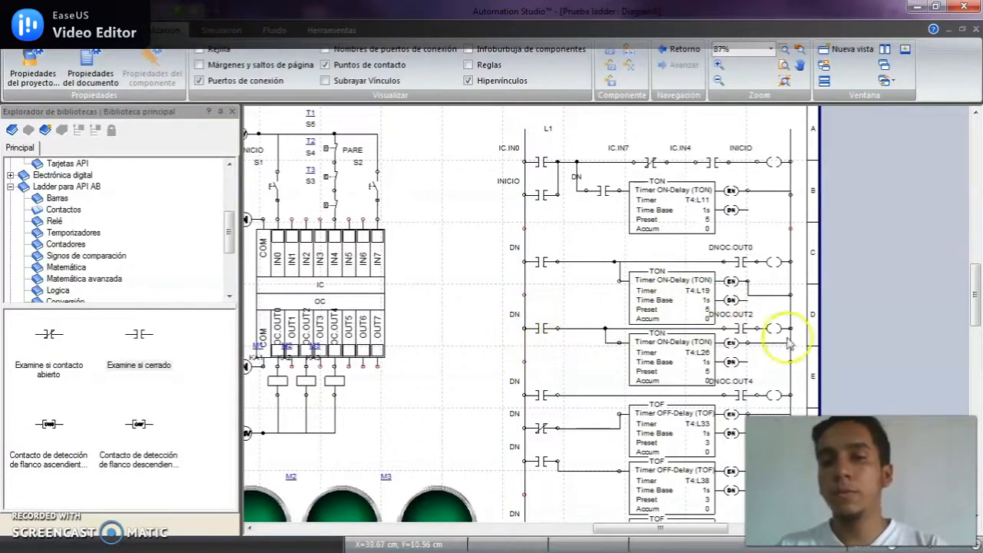
- Examine how the off-delay timer rungs T4:L33, T4:L38 and T4:L42 relate to the on-delay timers and output coils
left_click_drag(681, 369, 584, 314)
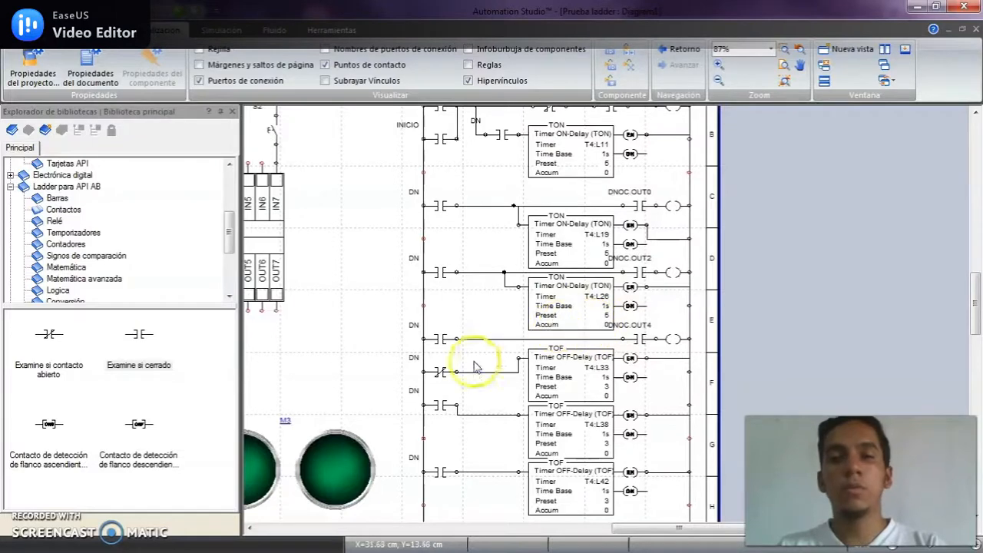
left_click_drag(579, 370, 575, 332)
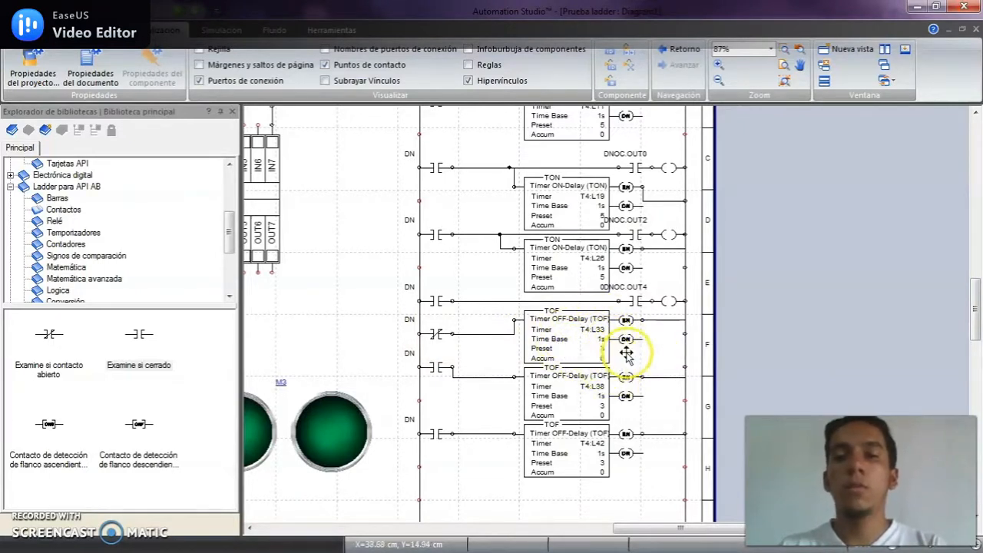
left_click_drag(594, 260, 579, 288)
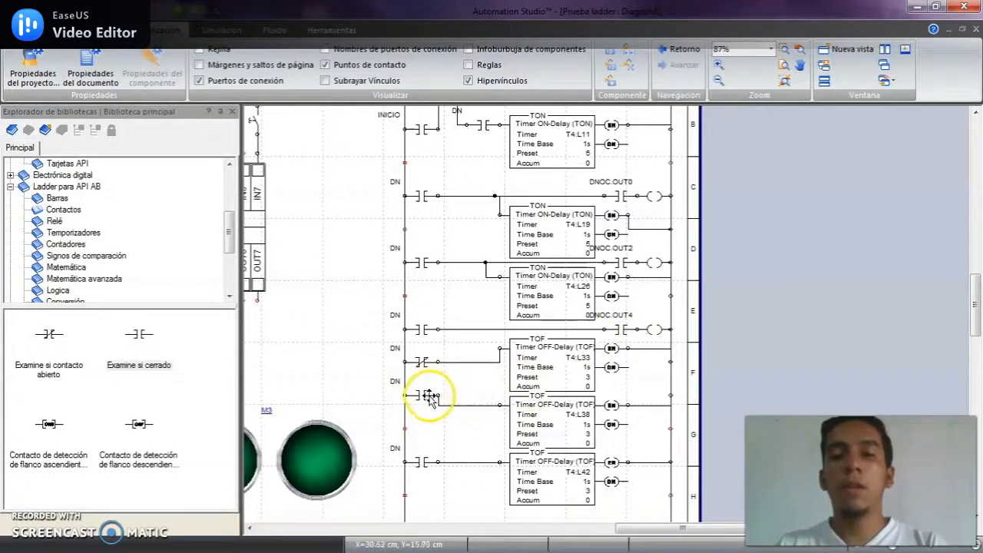
left_click_drag(572, 418, 551, 364)
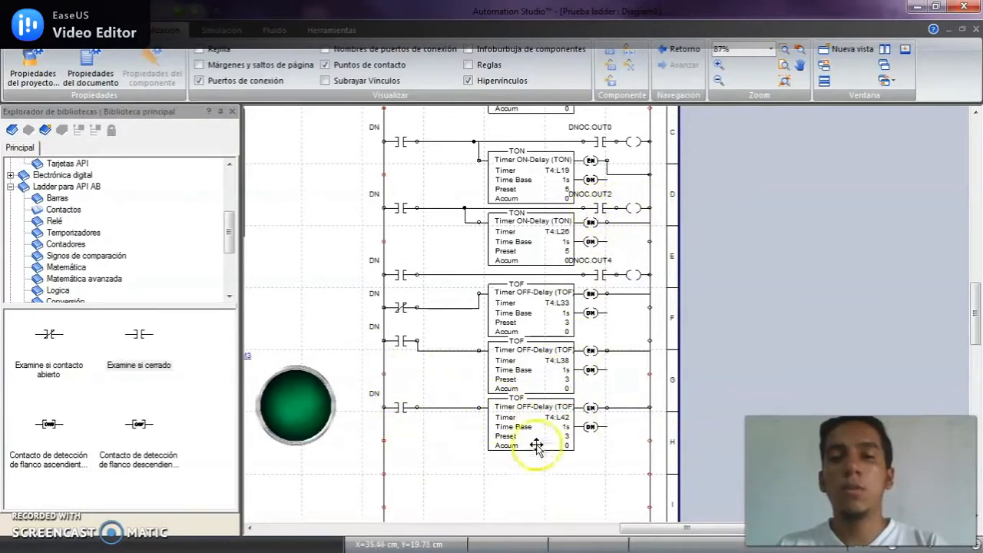
left_click_drag(532, 327, 488, 348)
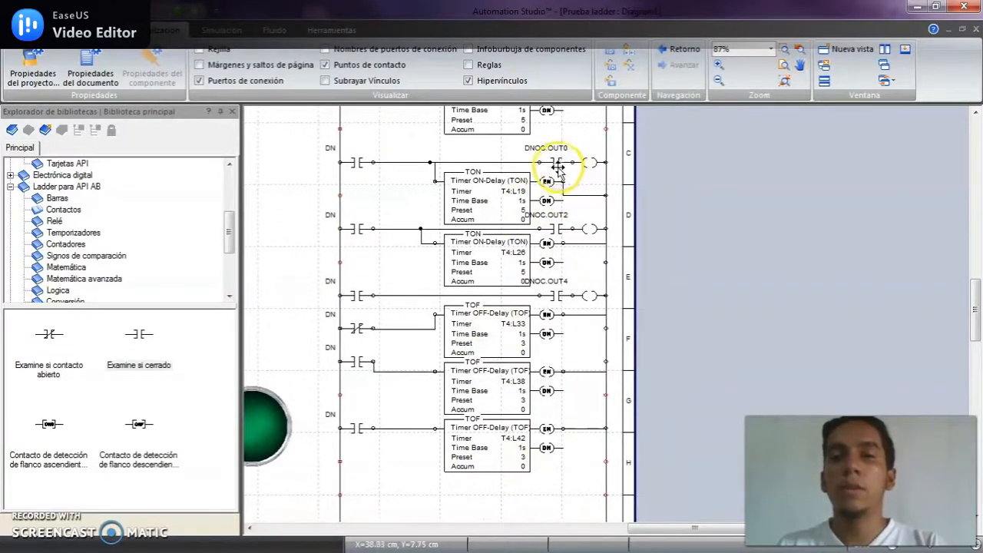
left_click_drag(426, 148, 438, 270)
left_click_drag(426, 213, 432, 214)
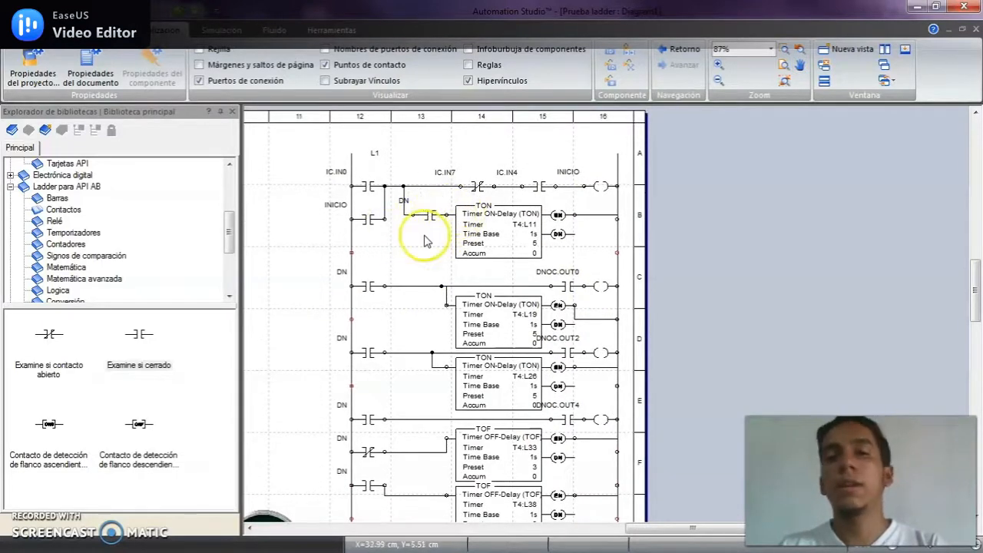
left_click_drag(496, 364, 484, 281)
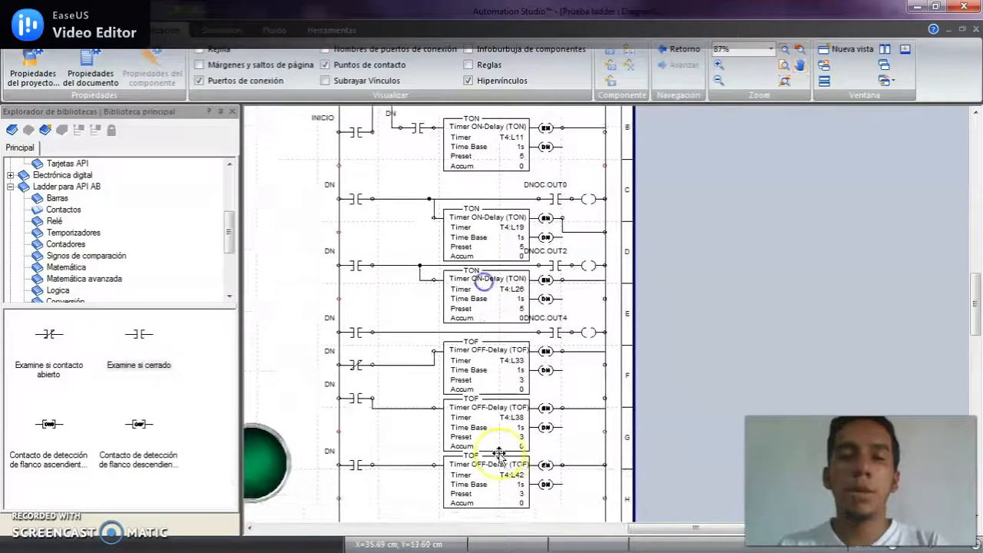
left_click_drag(480, 190, 479, 220)
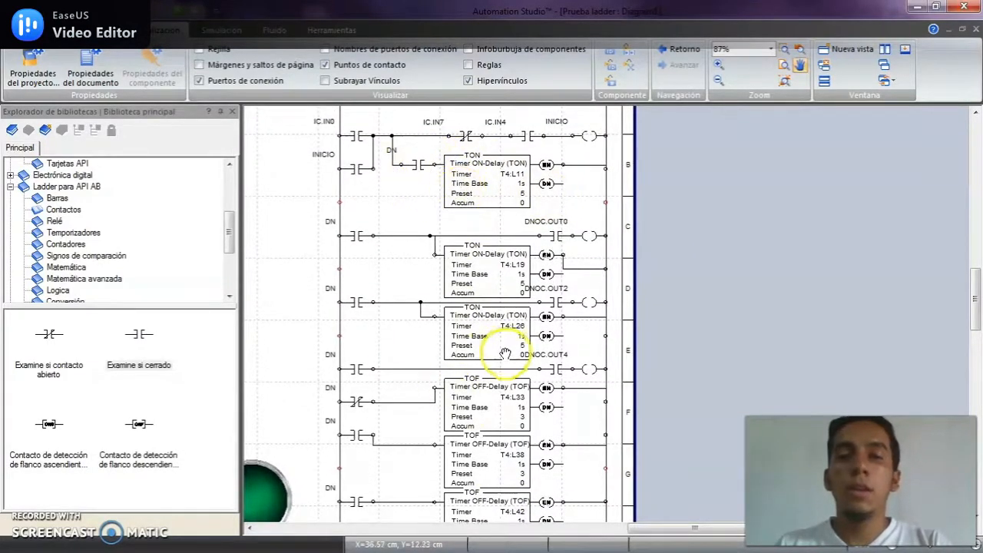
scroll(448, 351, "down", 4)
left_click_drag(459, 213, 462, 415)
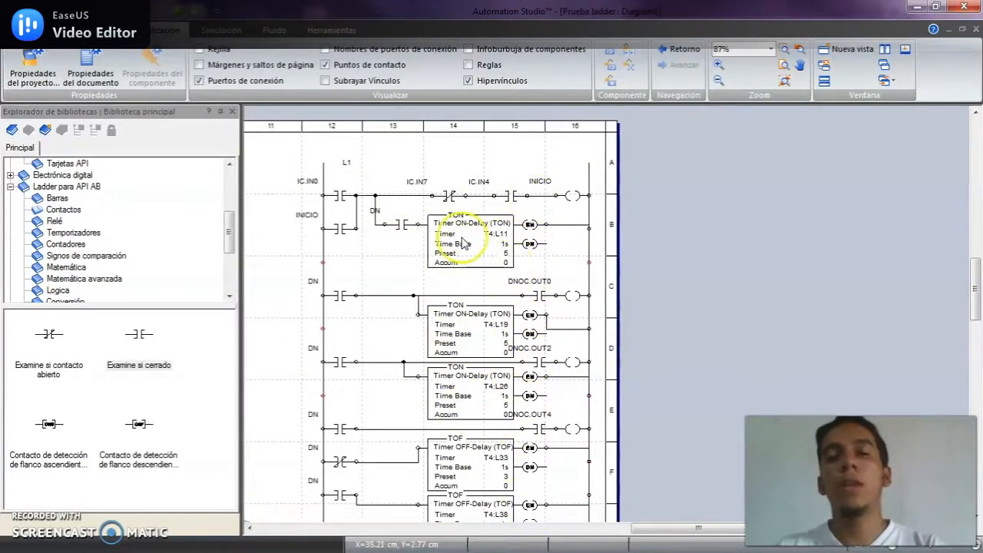
- Start the simulation of the whole circuit and check the timer rungs, PLC outputs, motors and indicator lights
left_click(783, 80)
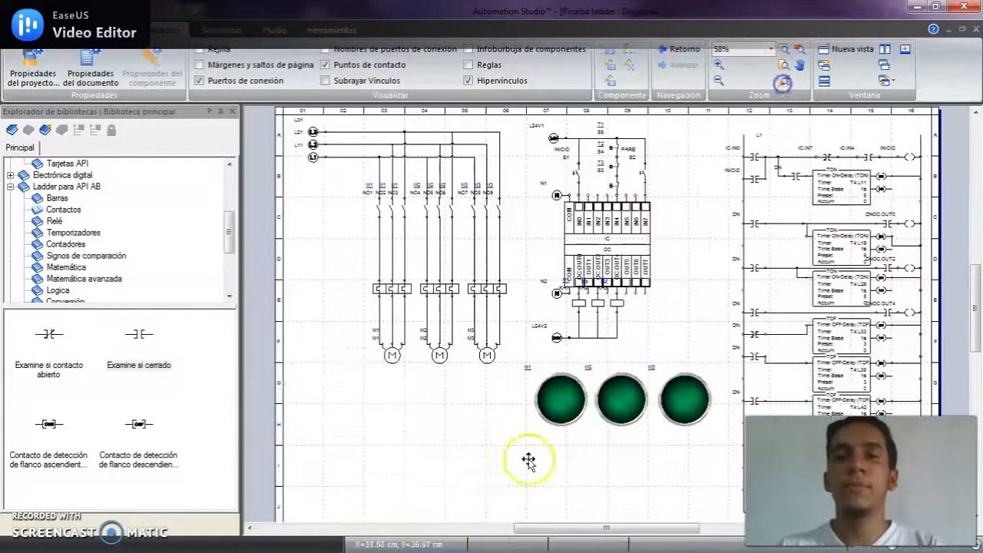
left_click(176, 12)
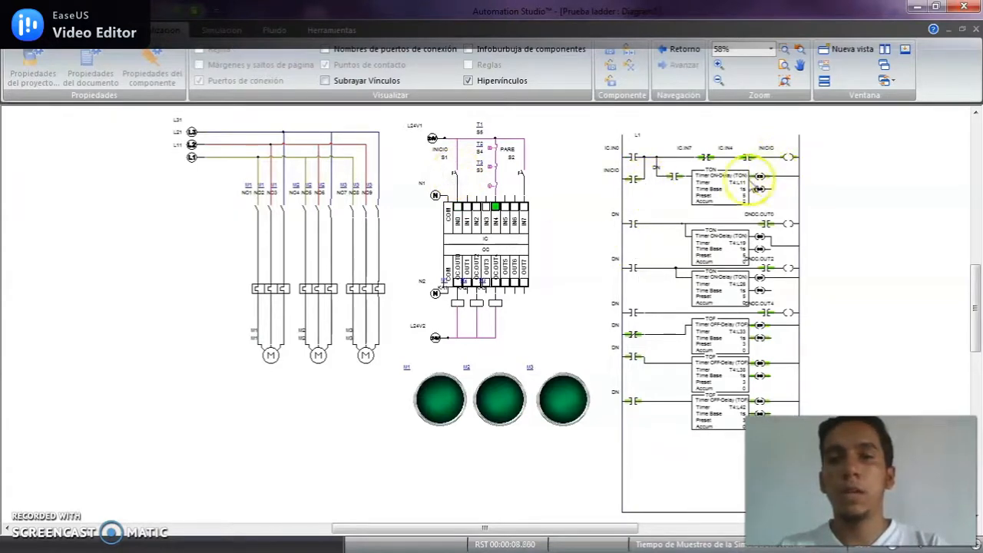
scroll(757, 204, "up", 2)
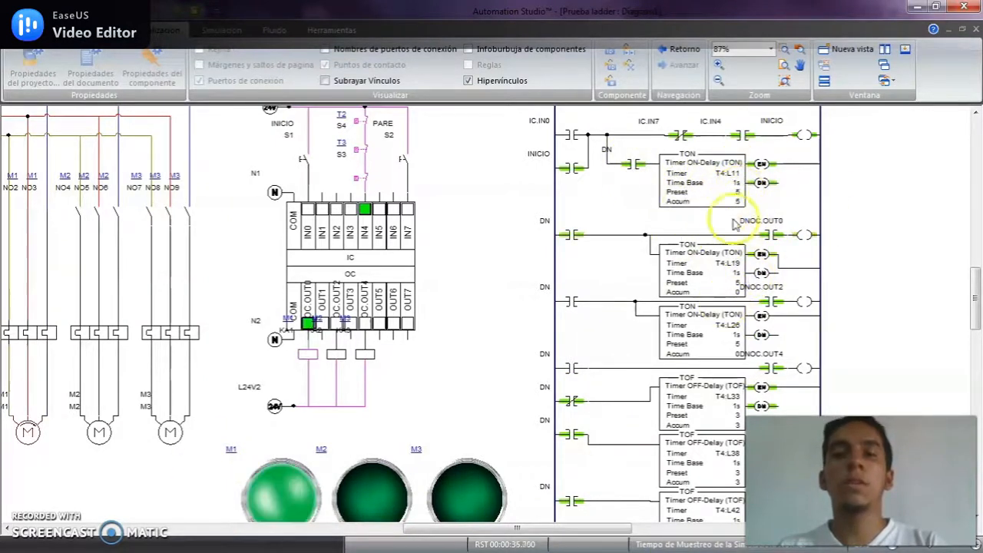
left_click(785, 81)
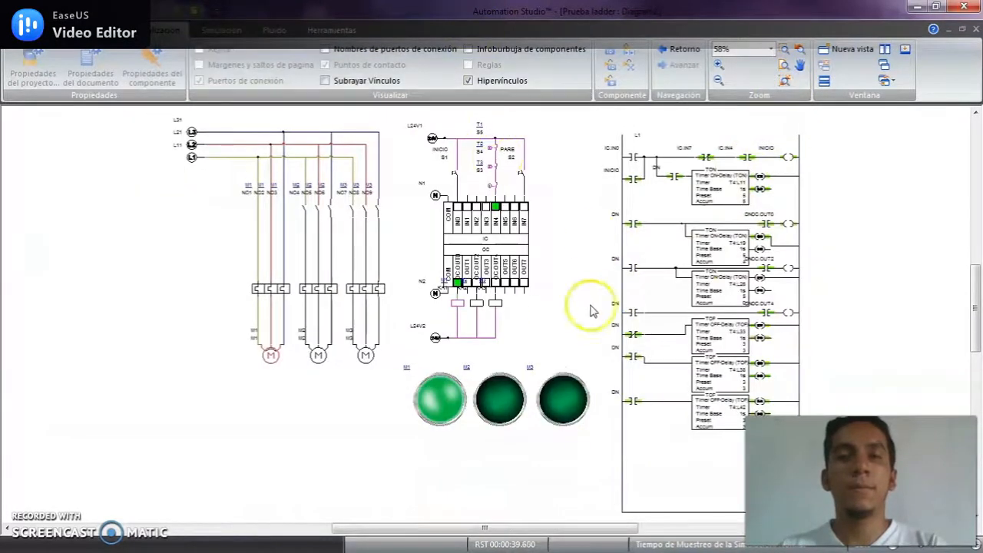